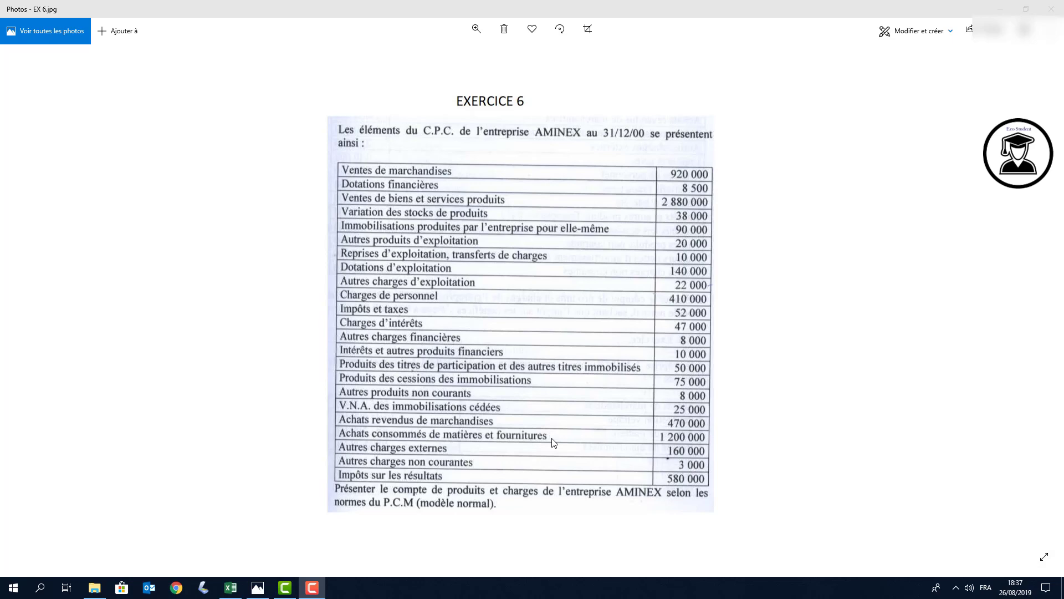
# In the Excel sheet eco student CPC, enter the exercise image's Ventes de Marchandises amount, 920000, in the EX6 column
pyautogui.click(231, 587)
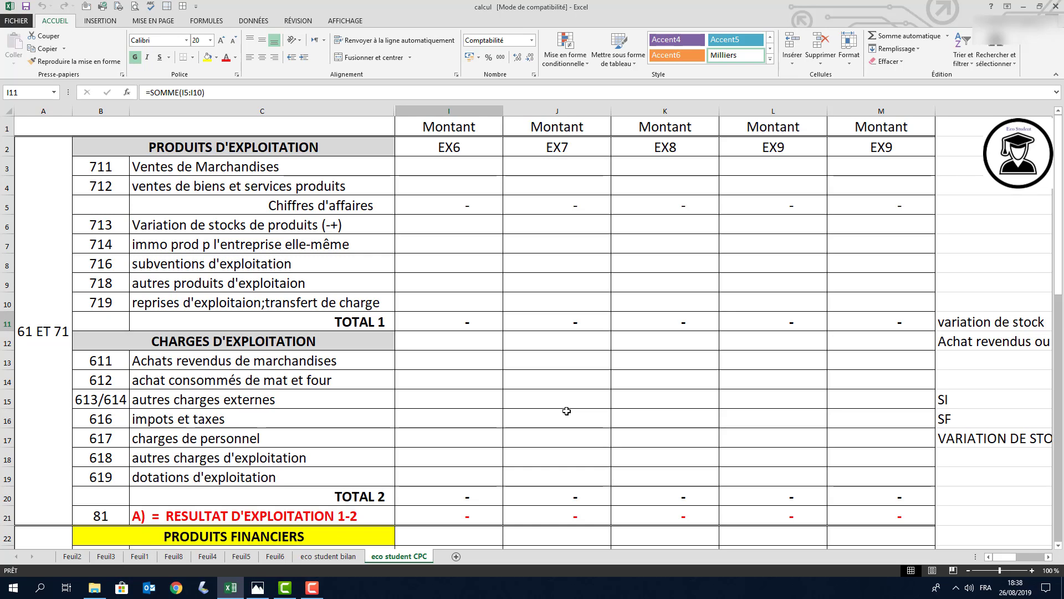
pyautogui.click(258, 587)
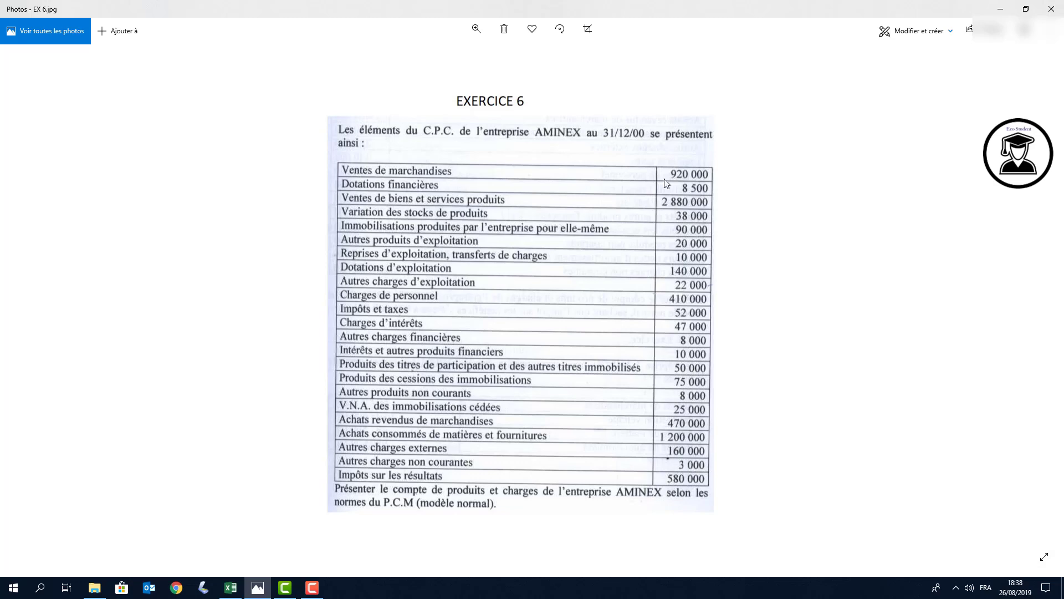
pyautogui.hotkey('alt', 'Tab')
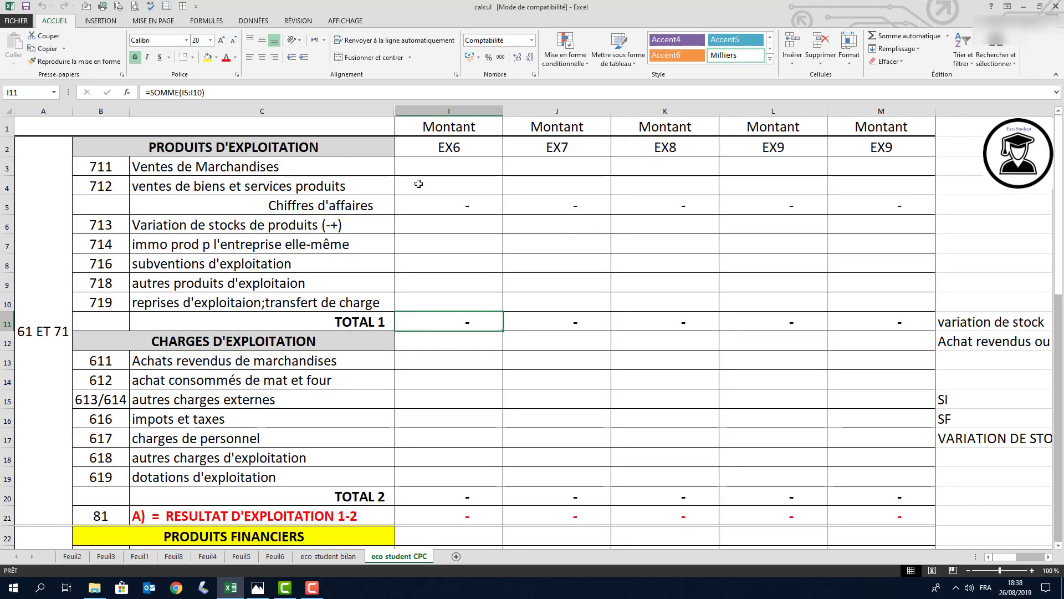
pyautogui.click(447, 169)
pyautogui.write('92')
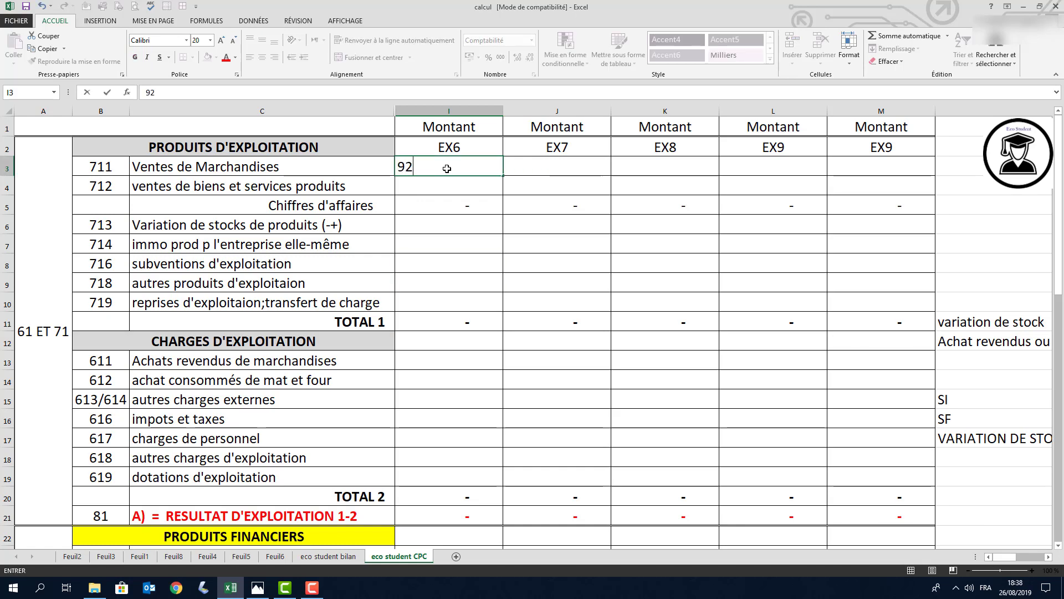
pyautogui.write('0000')
pyautogui.press('Return')
# Enter 8500 for dotations financieres under CHARGES FINANCIERES in the EX6 column, as given in the exercise image
pyautogui.hotkey('alt', 'Tab')
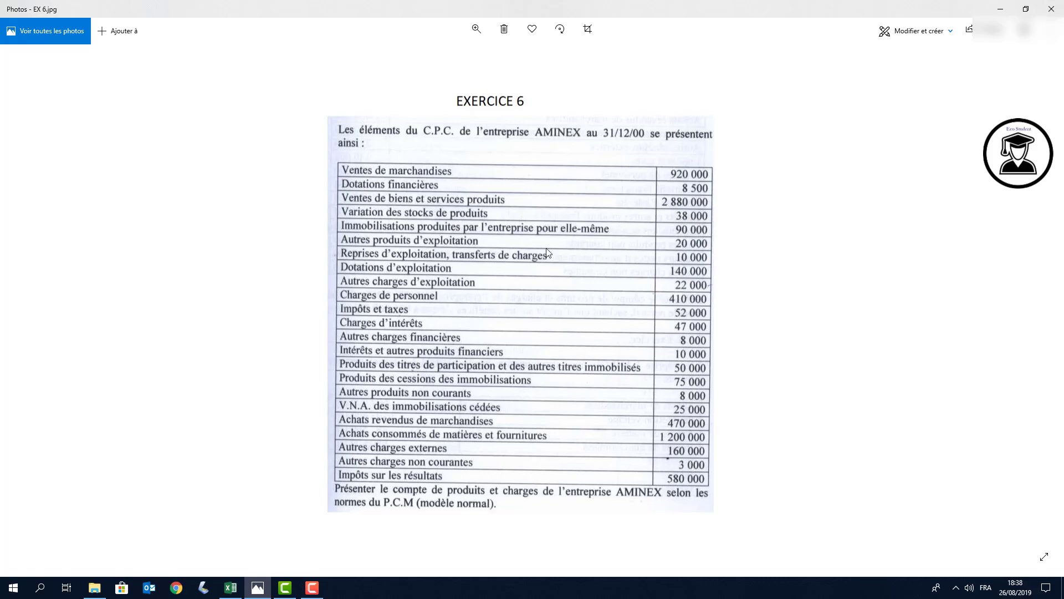
pyautogui.hotkey('alt', 'Tab')
pyautogui.scroll(-7, 545, 377)
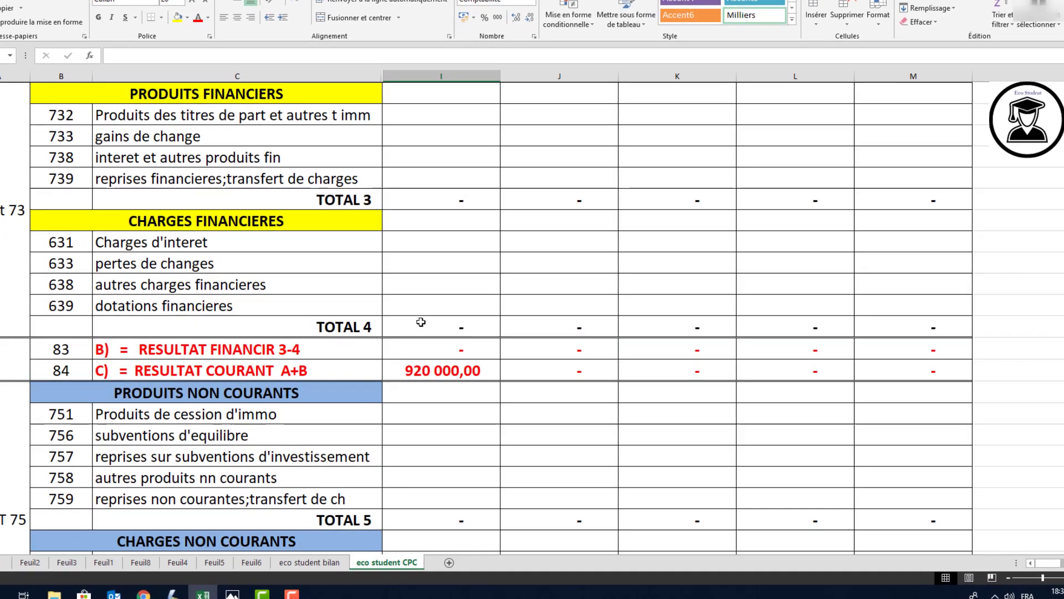
pyautogui.click(438, 323)
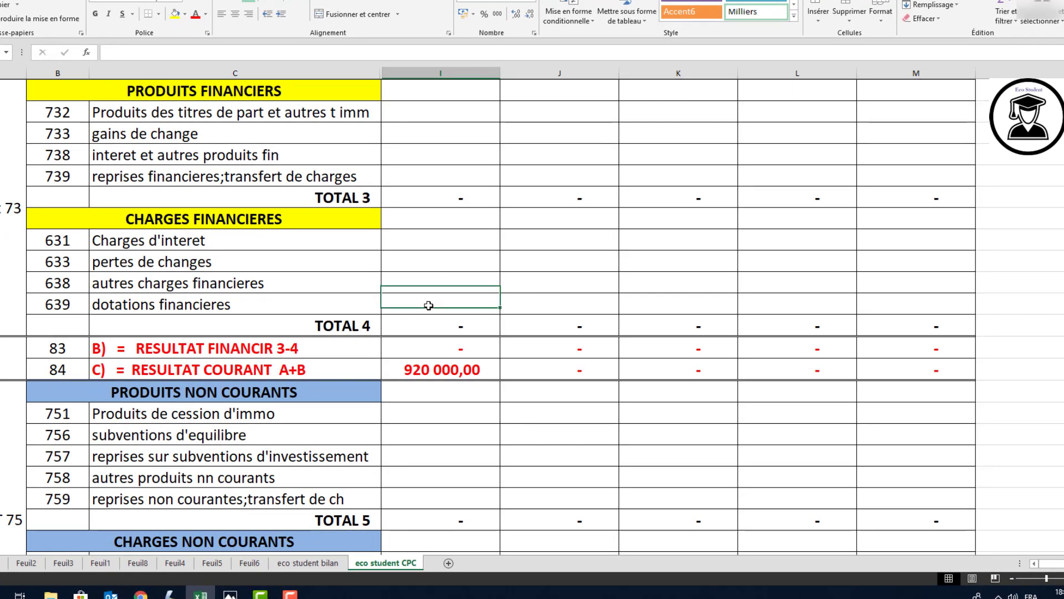
pyautogui.write('8500')
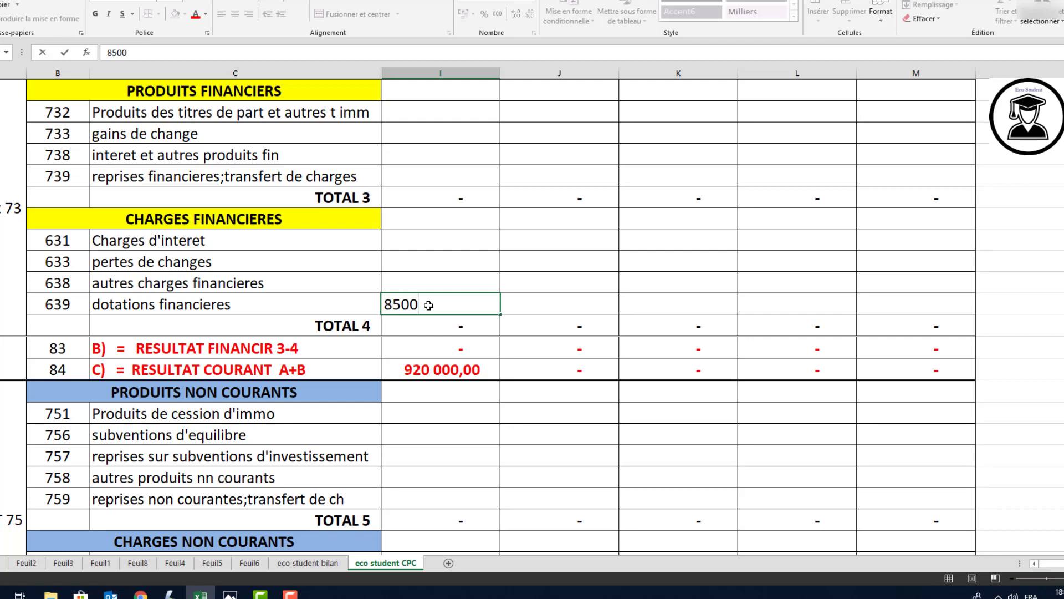
pyautogui.press('Return')
# Enter 2880000 for ventes de biens et services produits in the EX6 column, as given in the exercise image
pyautogui.scroll(7, 427, 305)
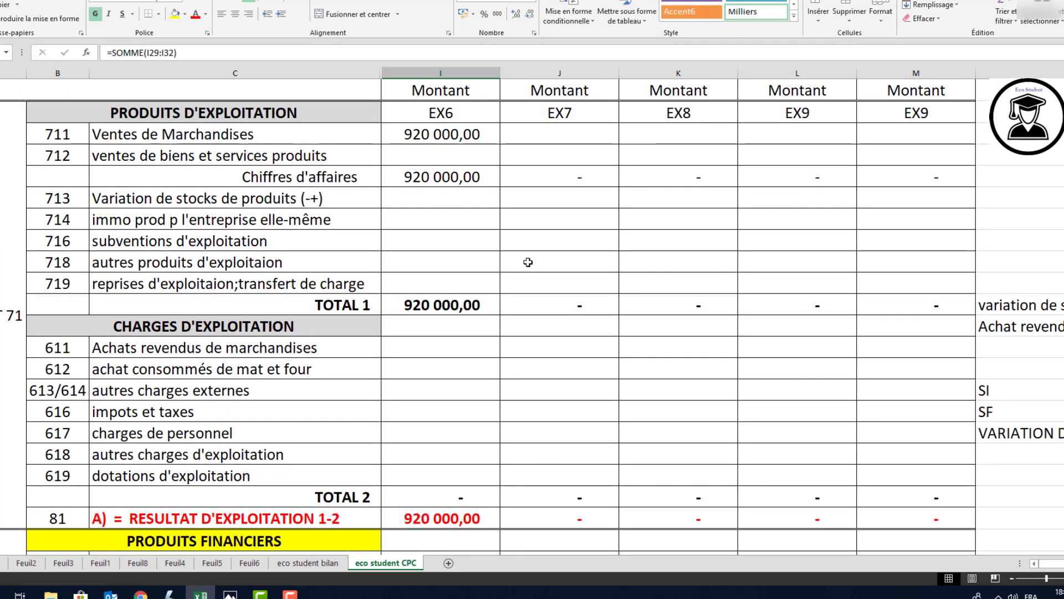
pyautogui.hotkey('alt', 'Tab')
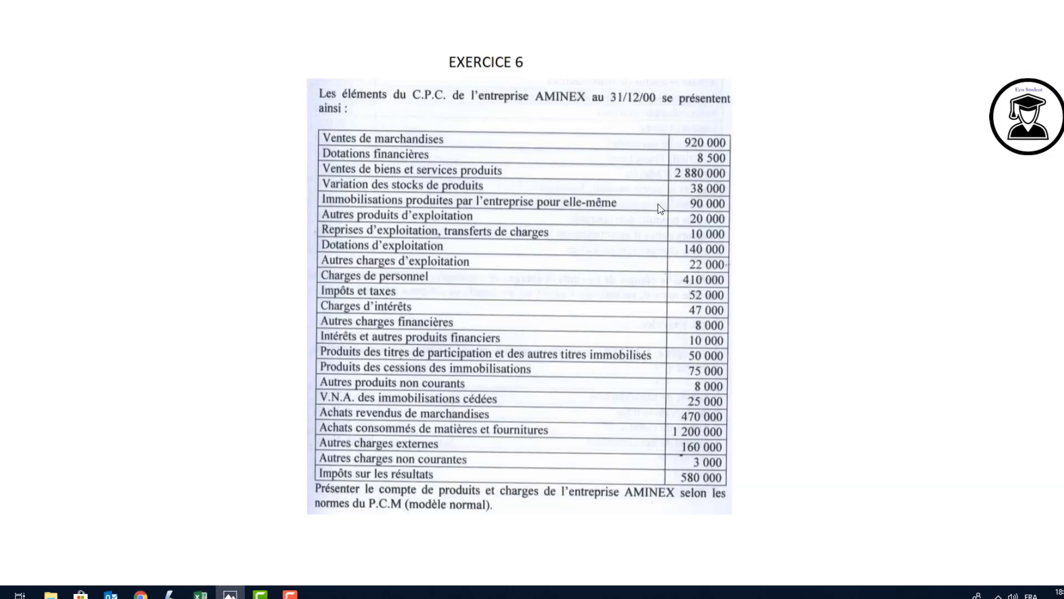
pyautogui.hotkey('alt', 'Tab')
pyautogui.click(452, 158)
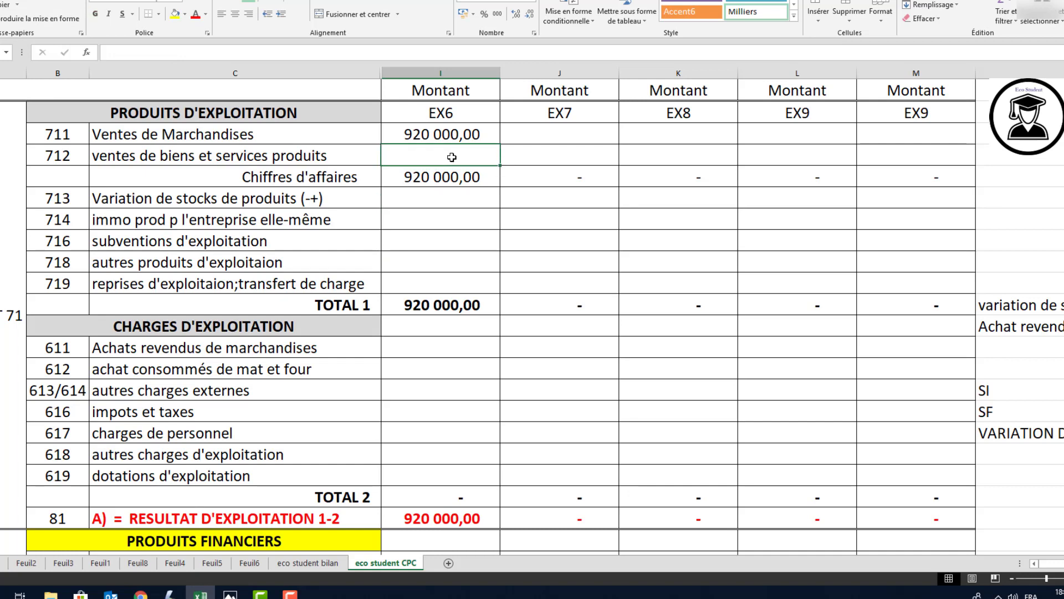
pyautogui.write('2880000')
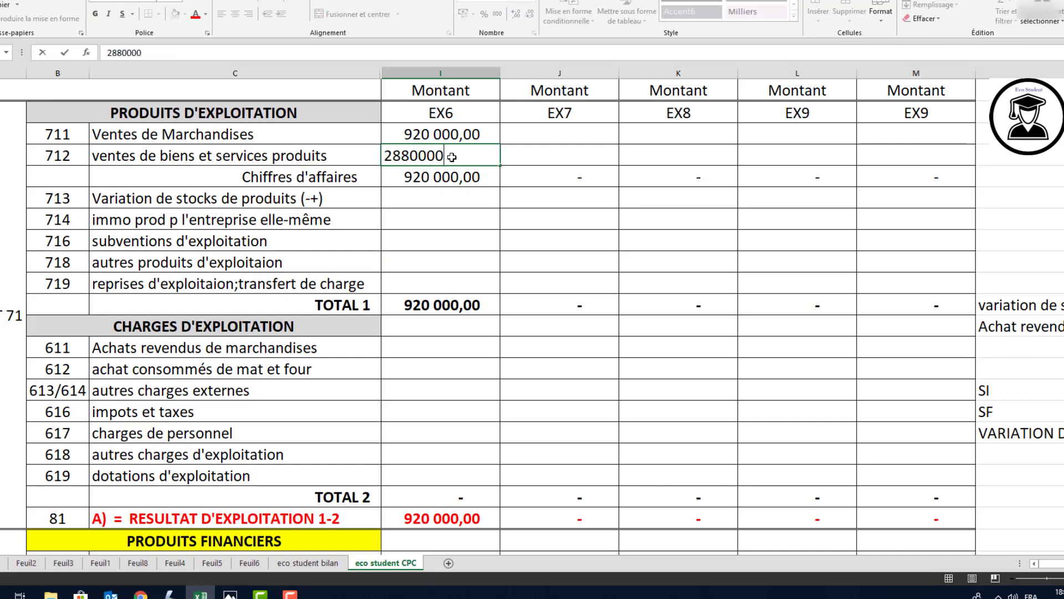
pyautogui.press('Return')
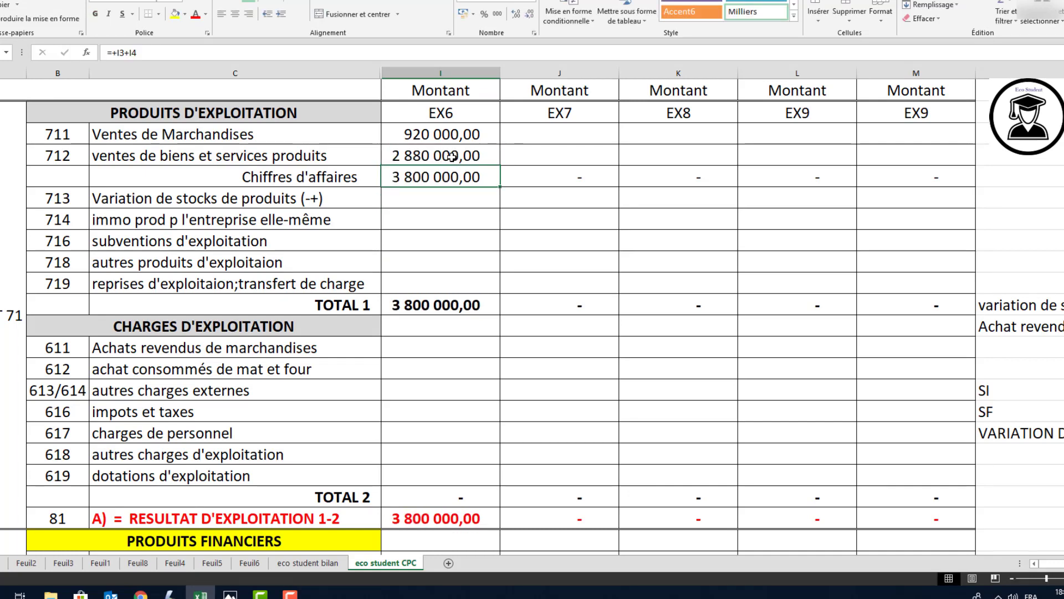
# Enter 38000 for Variation de stocks de produits in the EX6 column, as given in the exercise image
pyautogui.hotkey('alt', 'Tab')
pyautogui.hotkey('alt', 'Tab')
pyautogui.hotkey('alt', 'Tab')
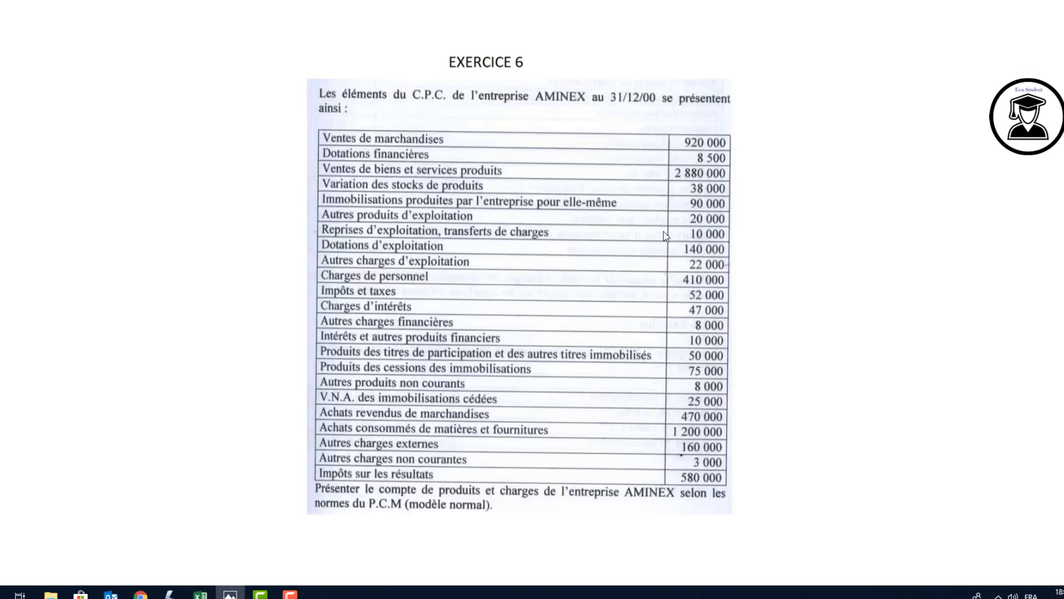
pyautogui.hotkey('alt', 'Tab')
pyautogui.click(444, 201)
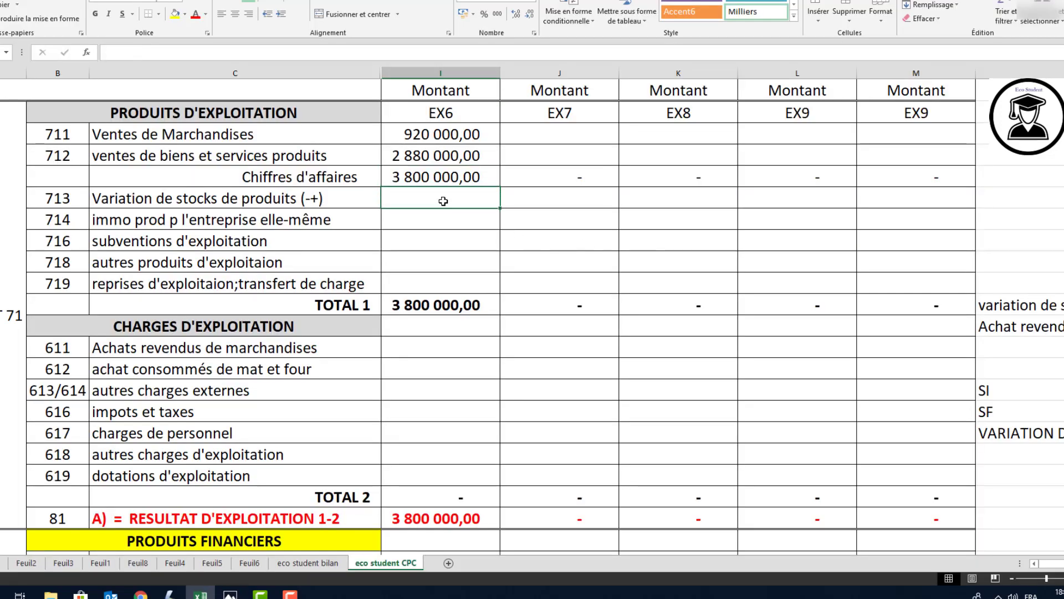
pyautogui.write('38000')
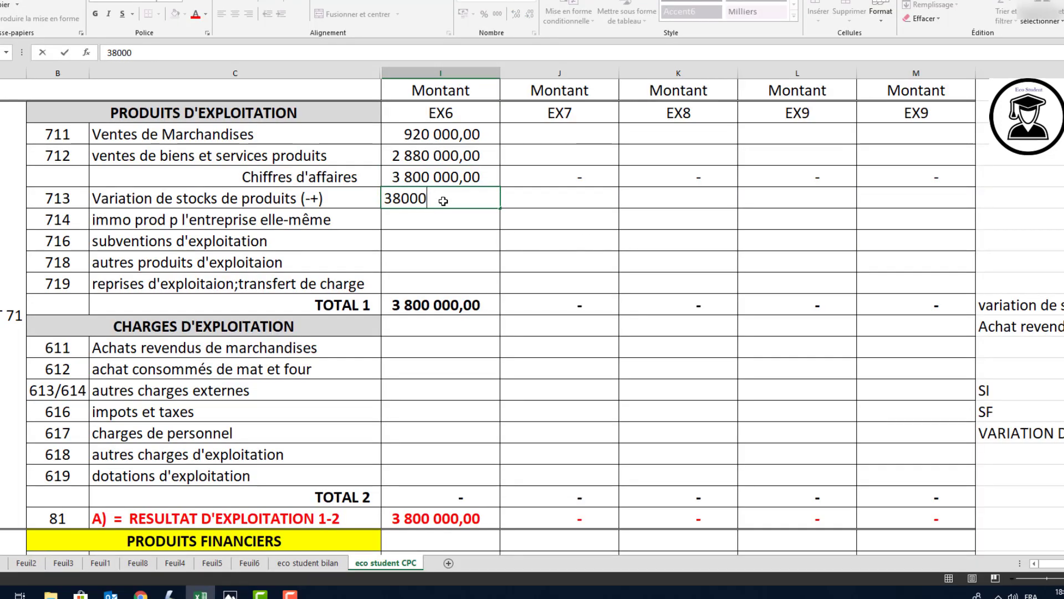
pyautogui.press('Return')
# From the exercise image, enter 90000 for immo prod p l'entreprise elle-même and 20000 for autres produits d'exploitation in the EX6 column
pyautogui.hotkey('alt', 'Tab')
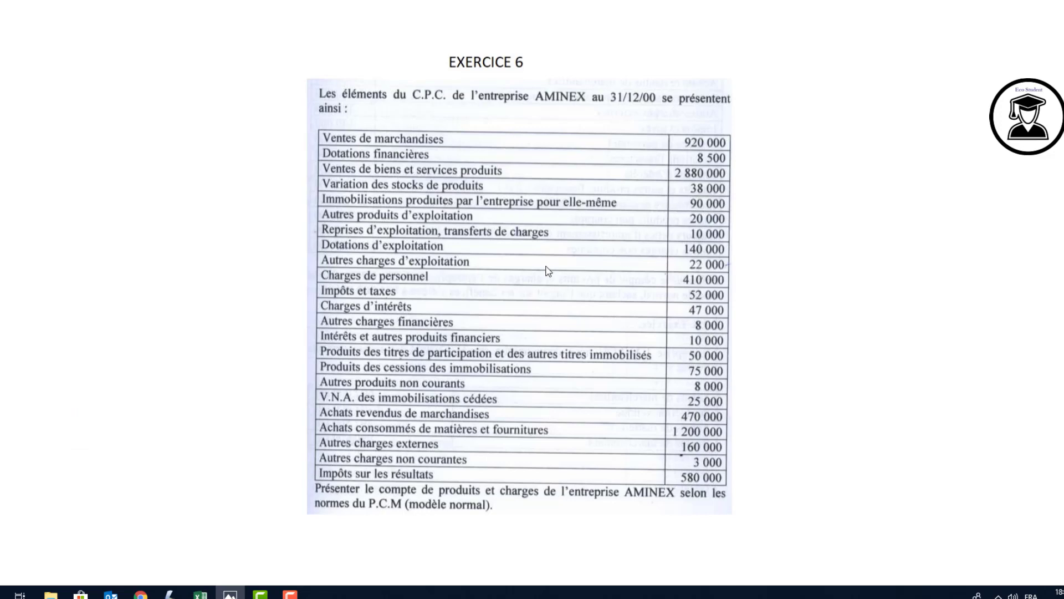
pyautogui.hotkey('alt', 'Tab')
pyautogui.write('90000')
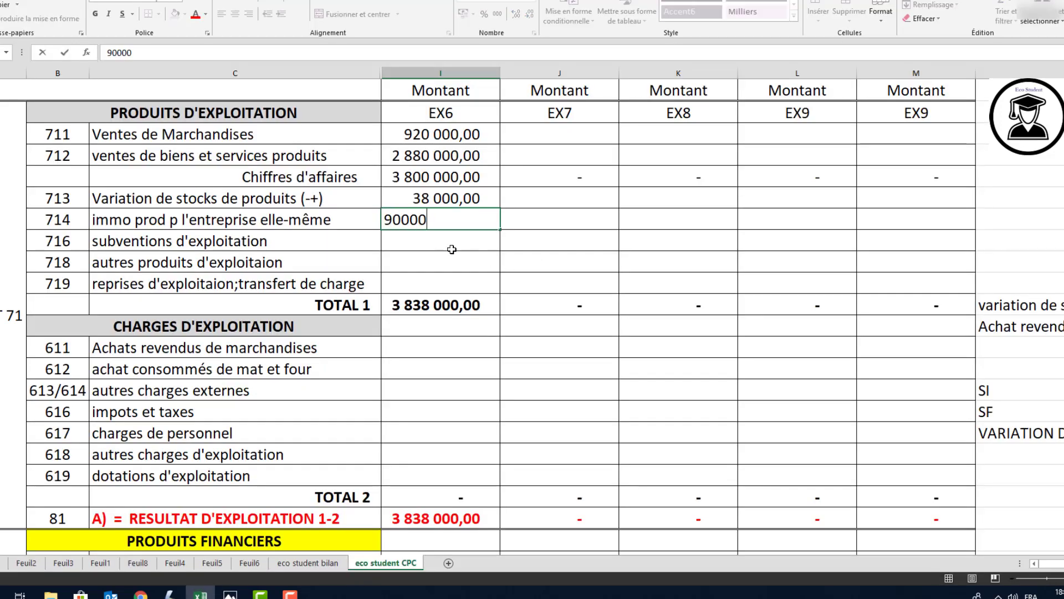
pyautogui.press('Return')
pyautogui.hotkey('alt', 'Tab')
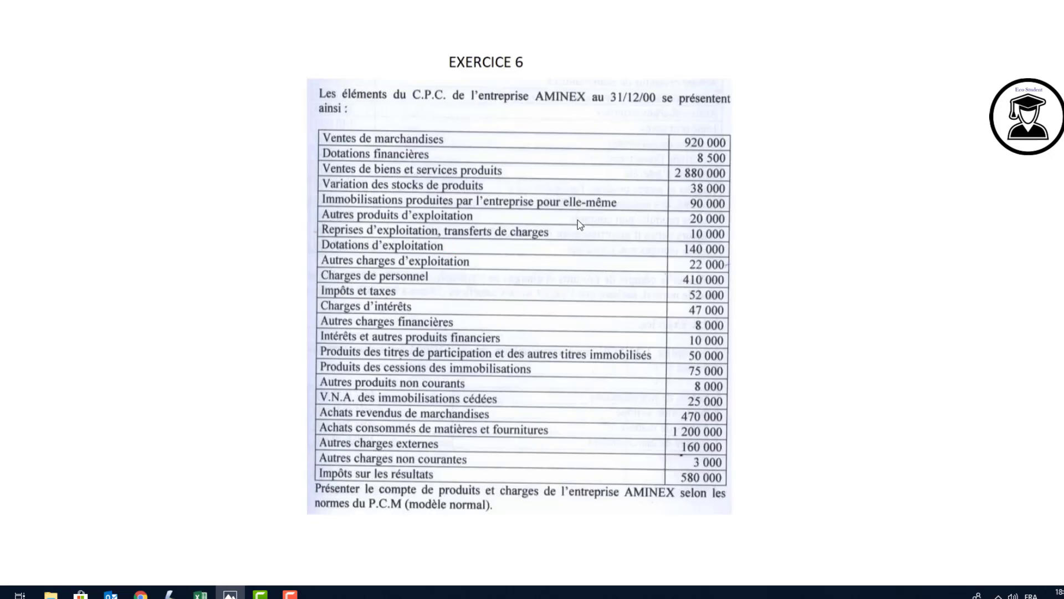
pyautogui.hotkey('alt', 'Tab')
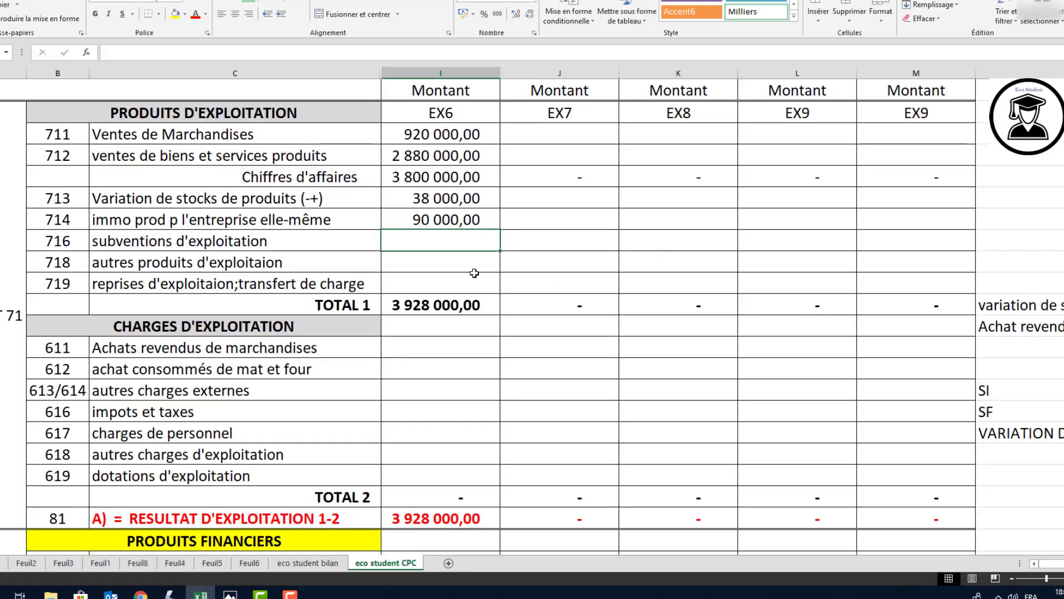
pyautogui.click(444, 265)
pyautogui.write('20000')
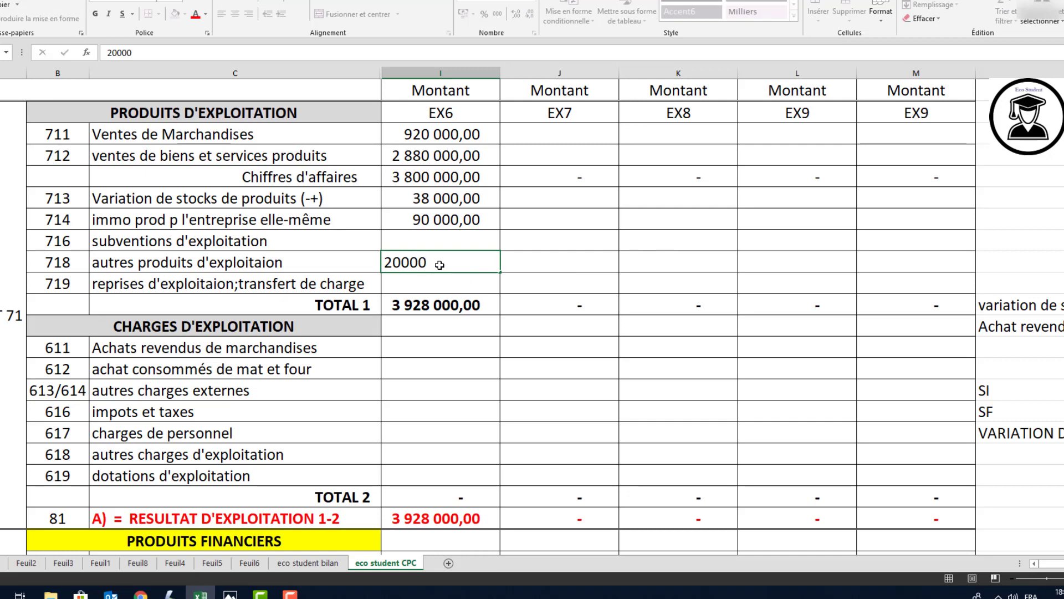
pyautogui.press('Return')
# Enter 10000 for reprises d'exploitation and transfert de charge in the EX6 column, as given in the exercise image
pyautogui.hotkey('alt', 'Tab')
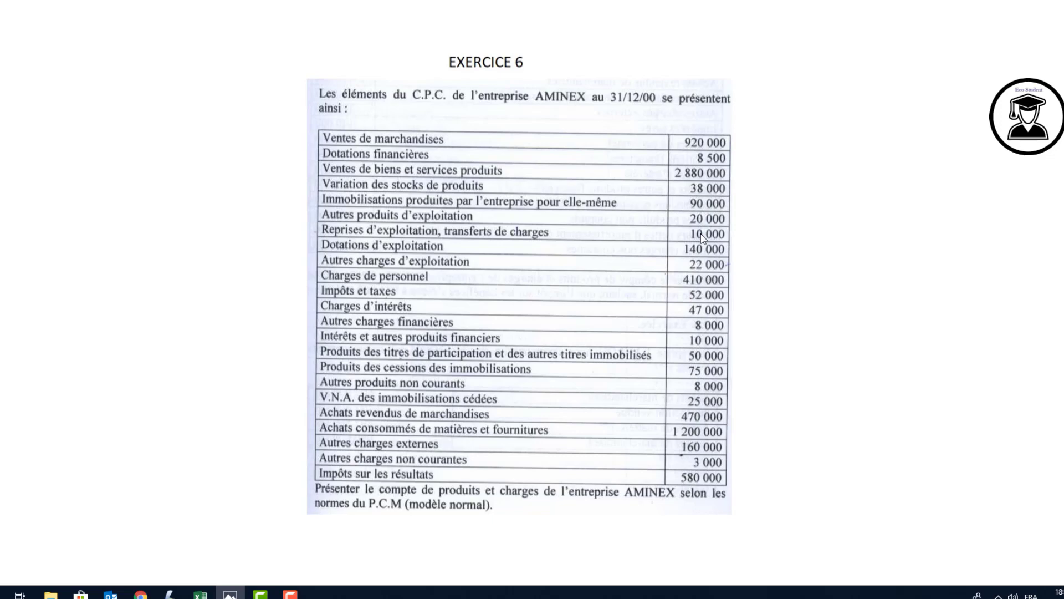
pyautogui.hotkey('alt', 'Tab')
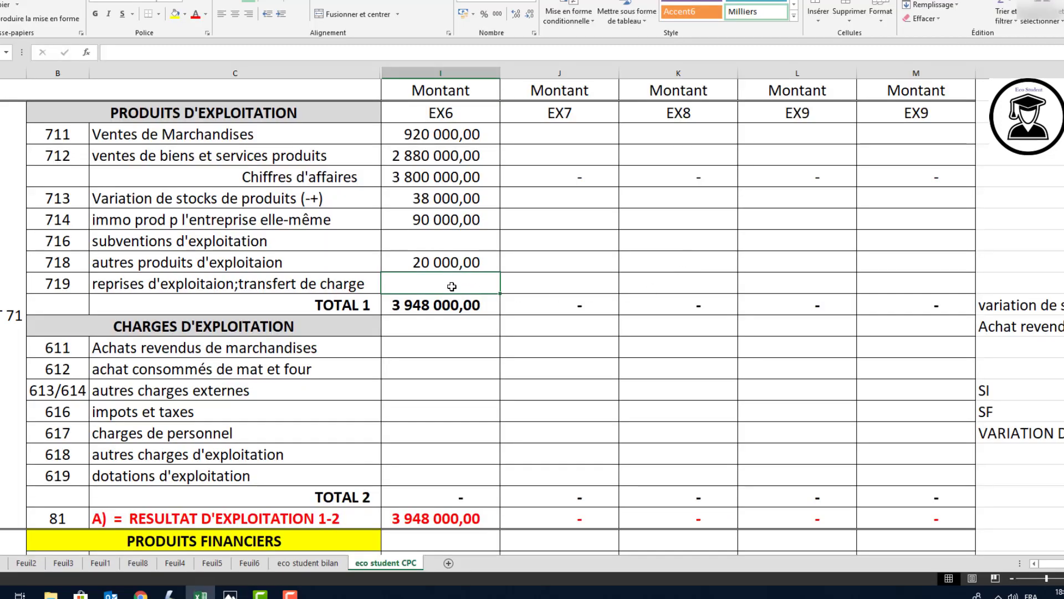
pyautogui.write('10000')
pyautogui.press('Return')
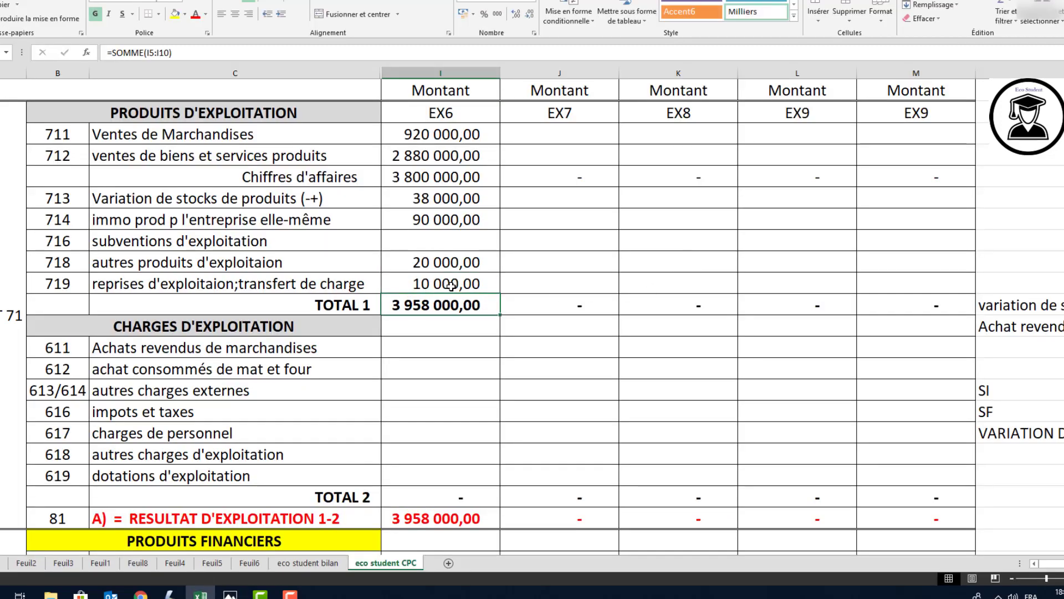
# Enter 140000 for dotations d'exploitation under CHARGES D'EXPLOITATION in the EX6 column, as given in the exercise image
pyautogui.hotkey('alt', 'Tab')
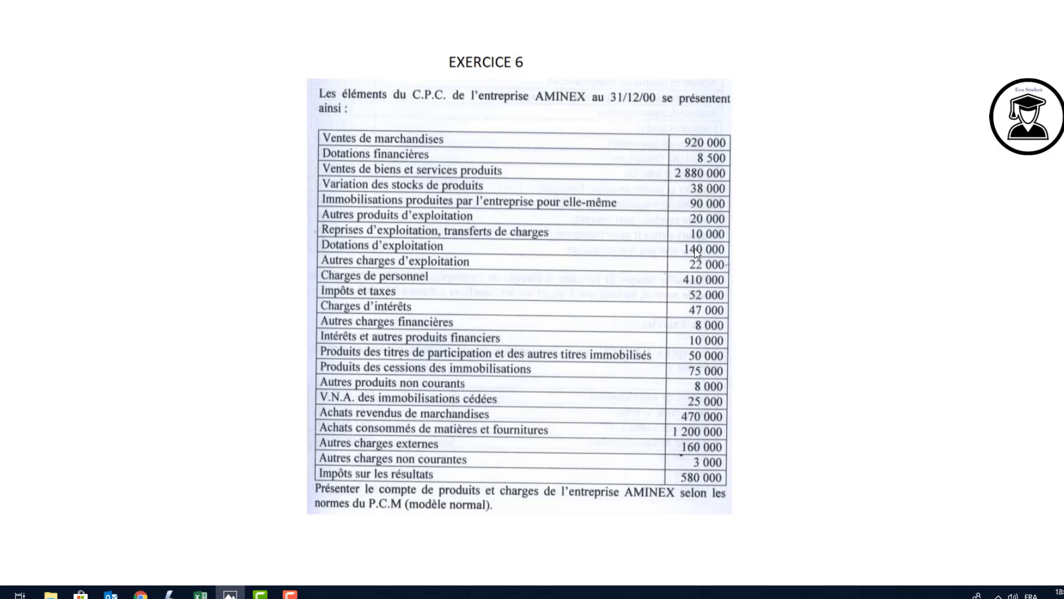
pyautogui.hotkey('alt', 'Tab')
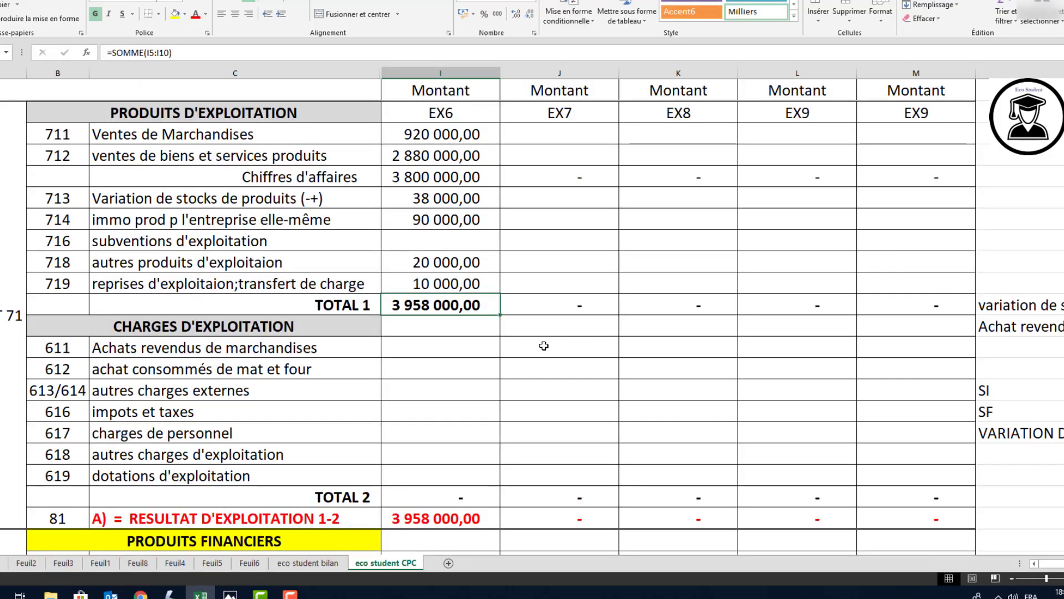
pyautogui.click(433, 468)
pyautogui.write('140000')
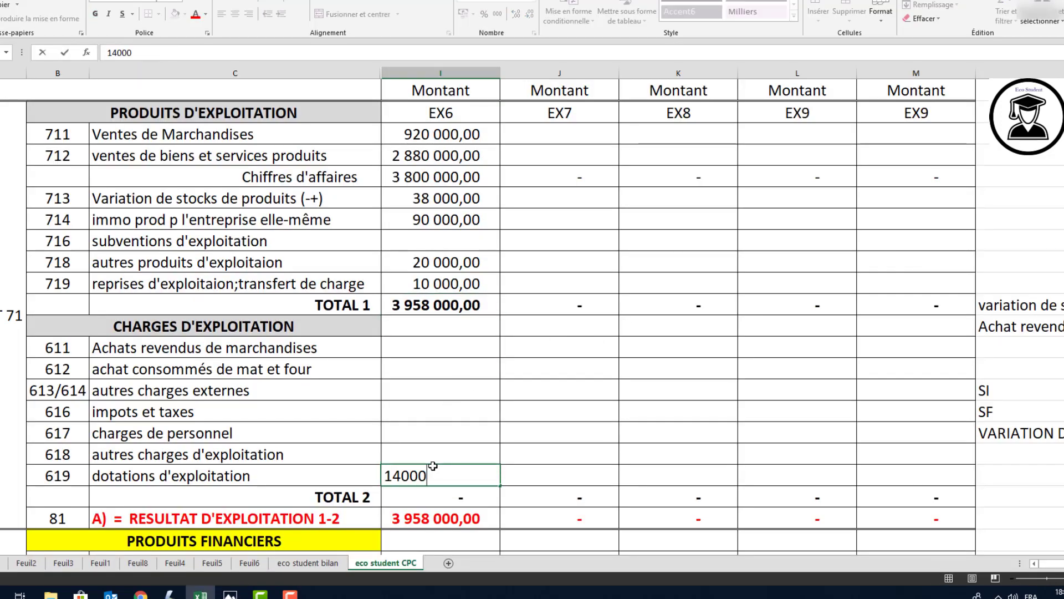
pyautogui.press('Return')
# Enter 22000 for autres charges d'exploitation in the EX6 column, as given in the exercise image
pyautogui.hotkey('alt', 'Tab')
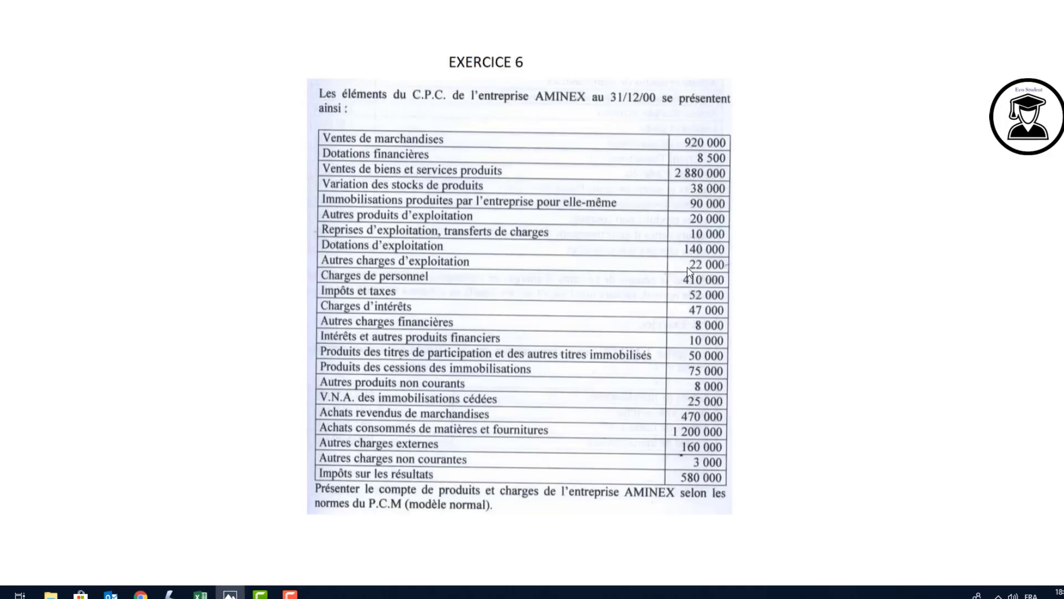
pyautogui.hotkey('alt', 'Tab')
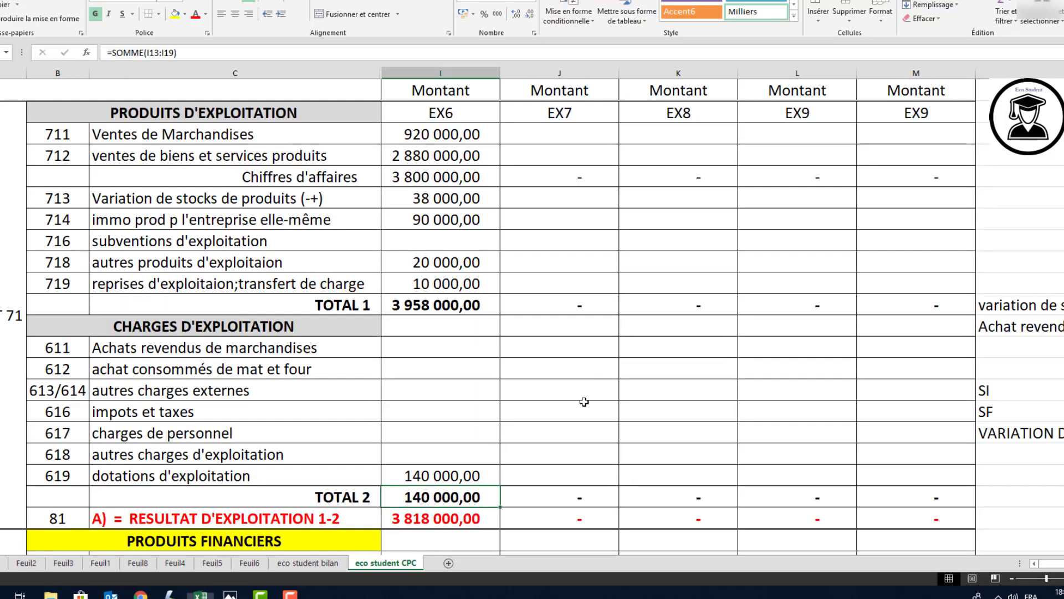
pyautogui.click(458, 456)
pyautogui.write('22000')
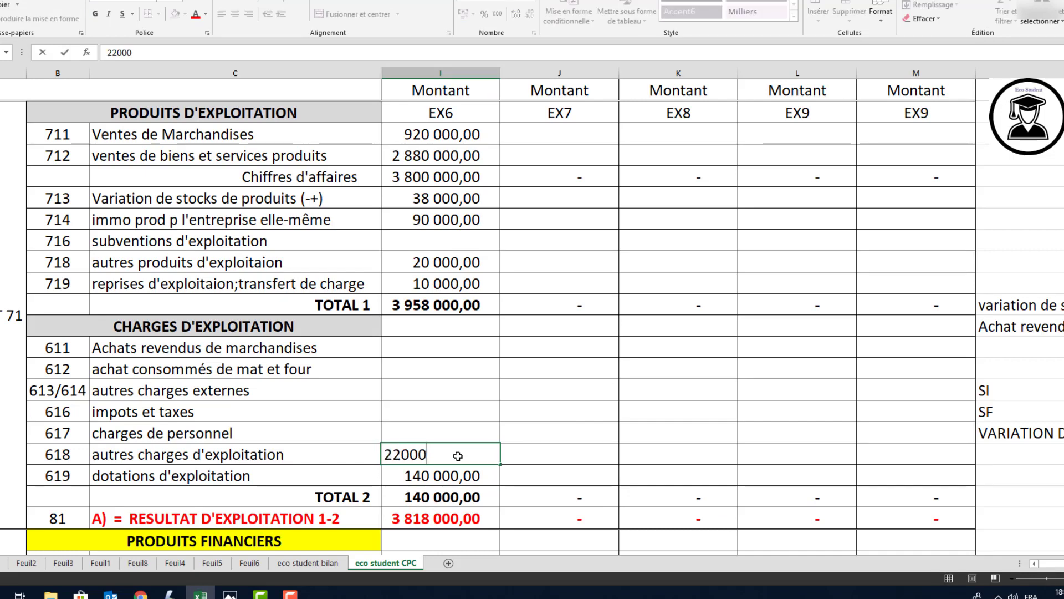
pyautogui.press('Return')
# Enter 410000 for charges de personnel in the EX6 column, as given in the exercise image
pyautogui.hotkey('alt', 'Tab')
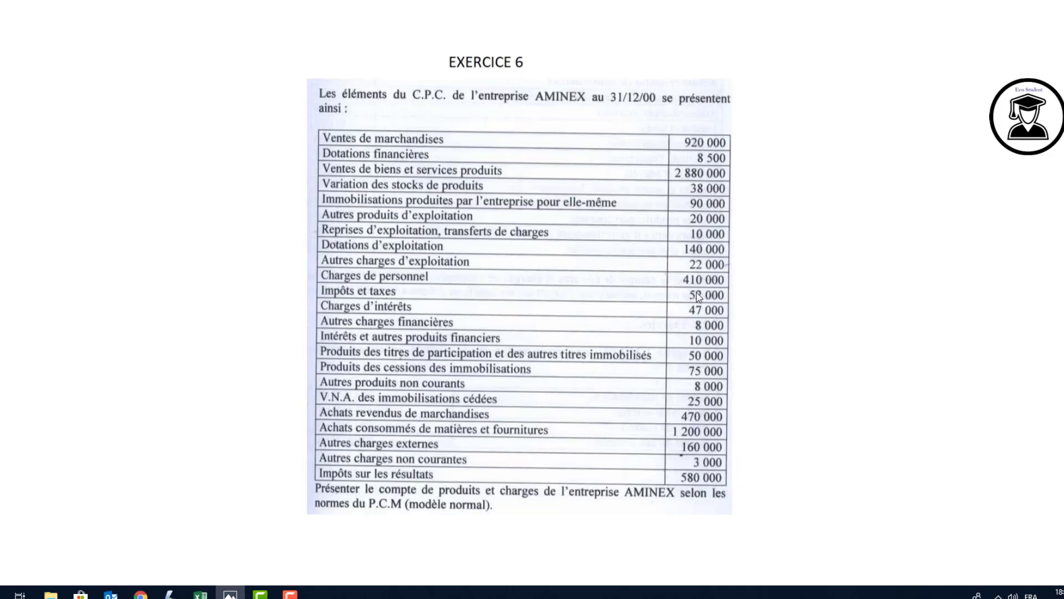
pyautogui.hotkey('alt', 'Tab')
pyautogui.click(445, 424)
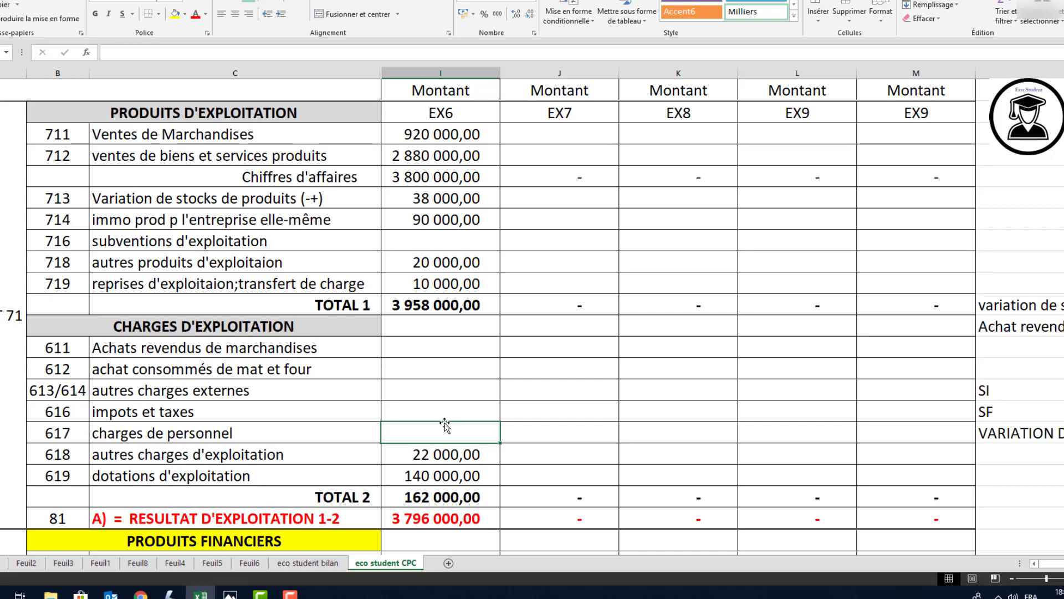
pyautogui.write('410000')
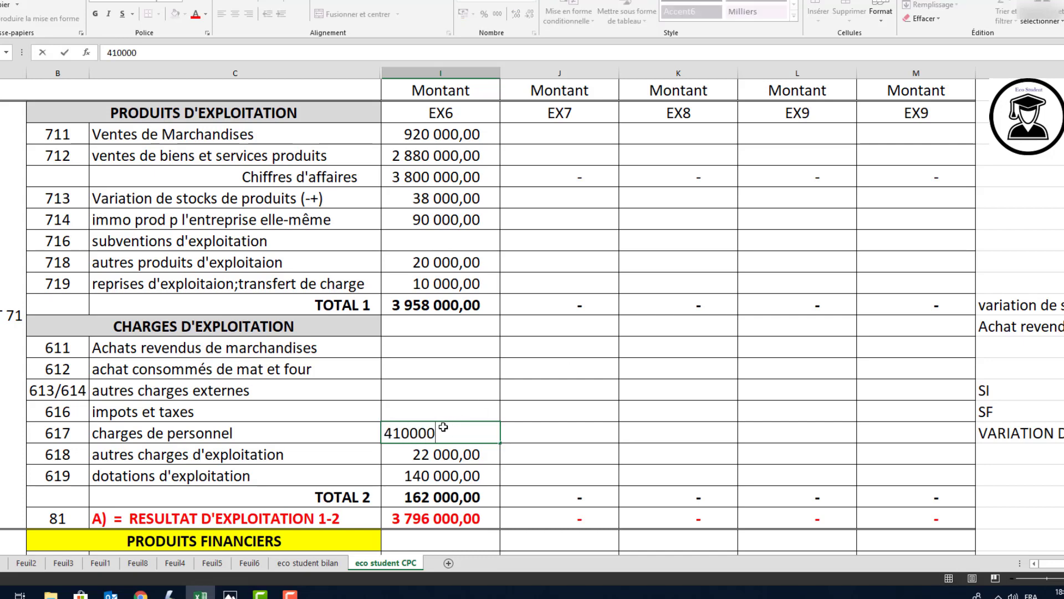
pyautogui.press('Up')
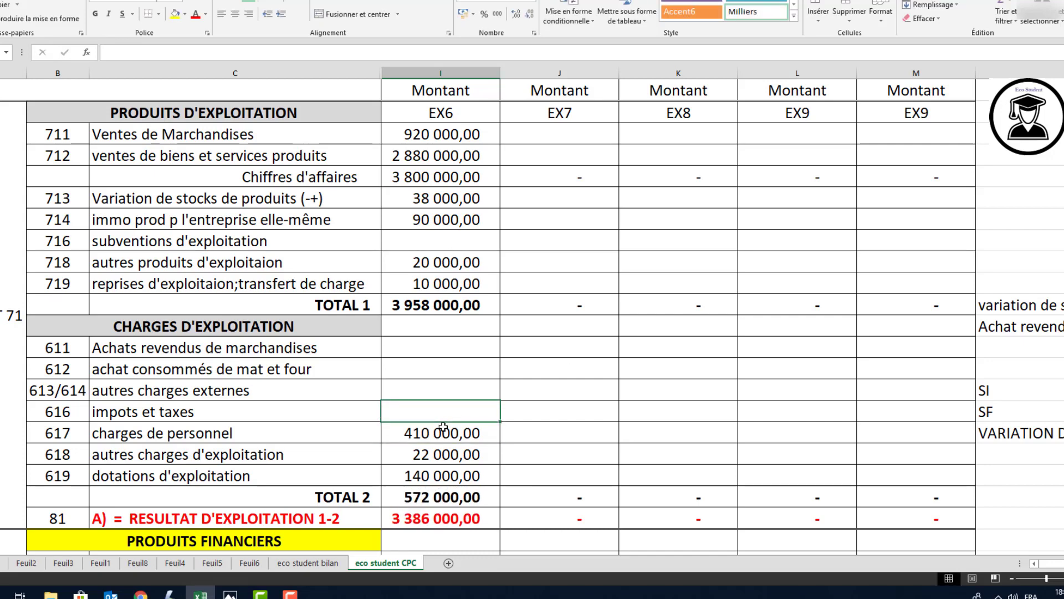
# Enter 52000 for impots et taxes in the EX6 column, as given in the exercise image
pyautogui.hotkey('alt', 'Tab')
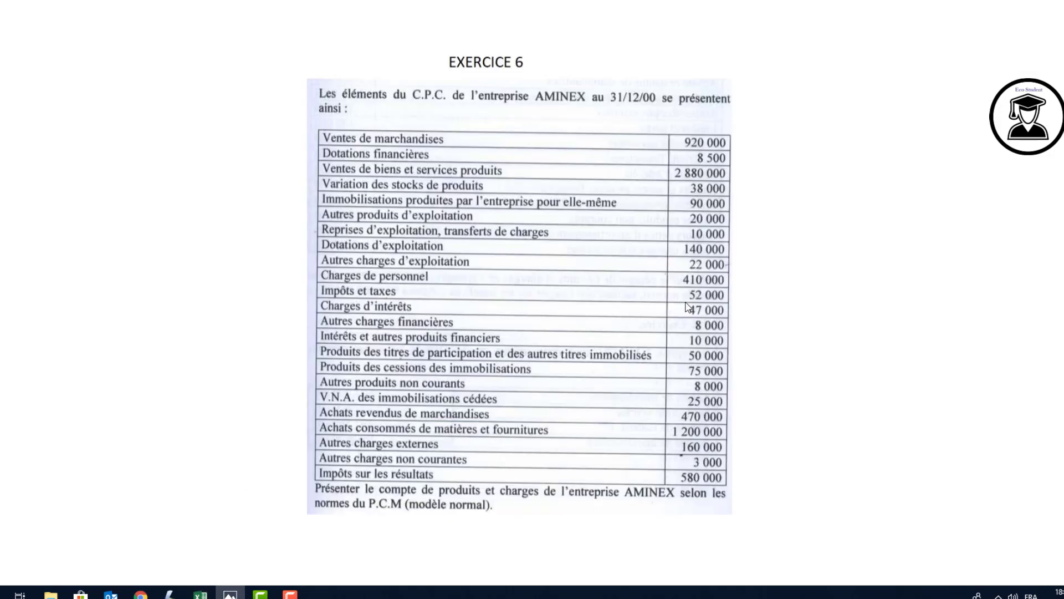
pyautogui.hotkey('alt', 'Tab')
pyautogui.write('5')
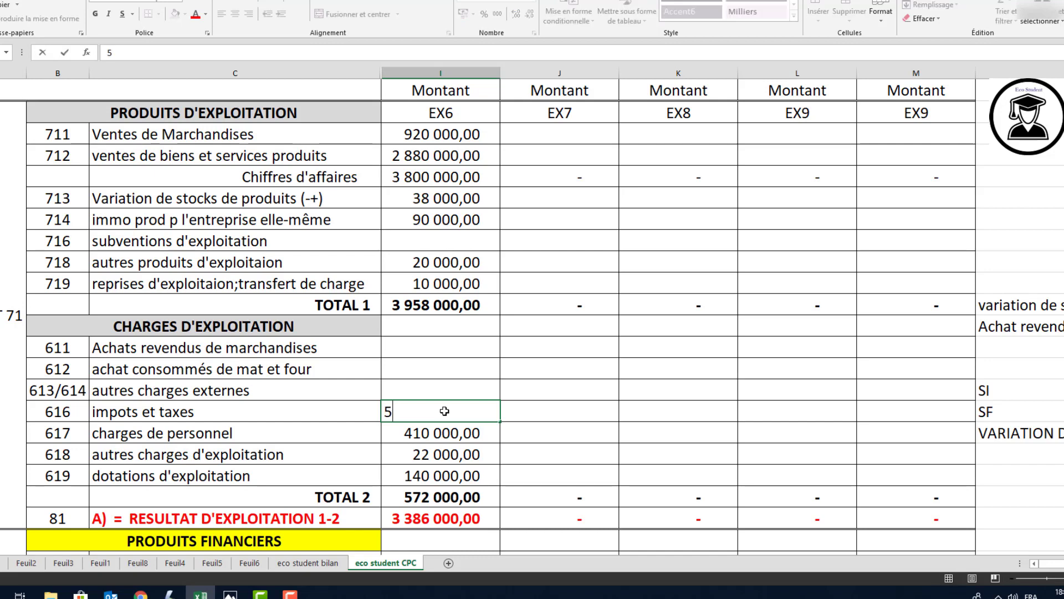
pyautogui.write('2000')
pyautogui.press('Return')
# Enter 47000 for charges d'interet under CHARGES FINANCIERES in the EX6 column, as given in the exercise image
pyautogui.hotkey('alt', 'Tab')
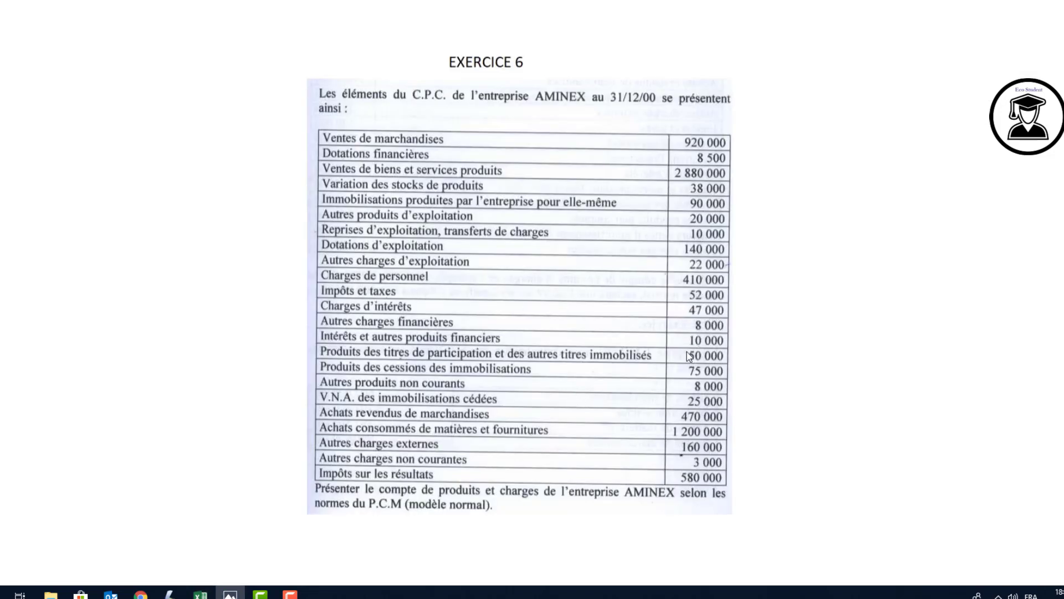
pyautogui.hotkey('alt', 'Tab')
pyautogui.click(430, 395)
pyautogui.scroll(-6, 430, 402)
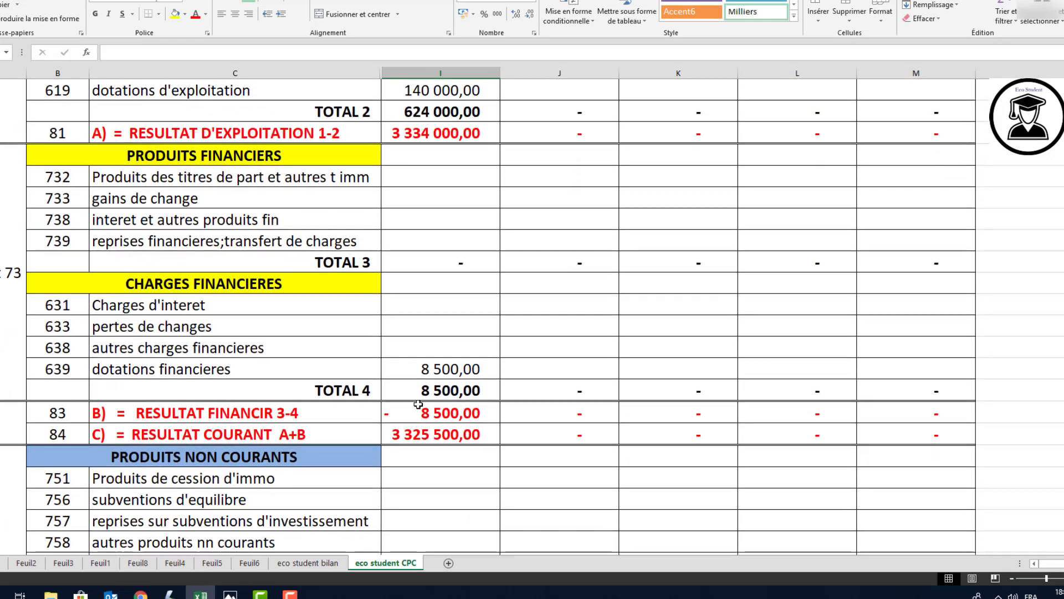
pyautogui.click(442, 301)
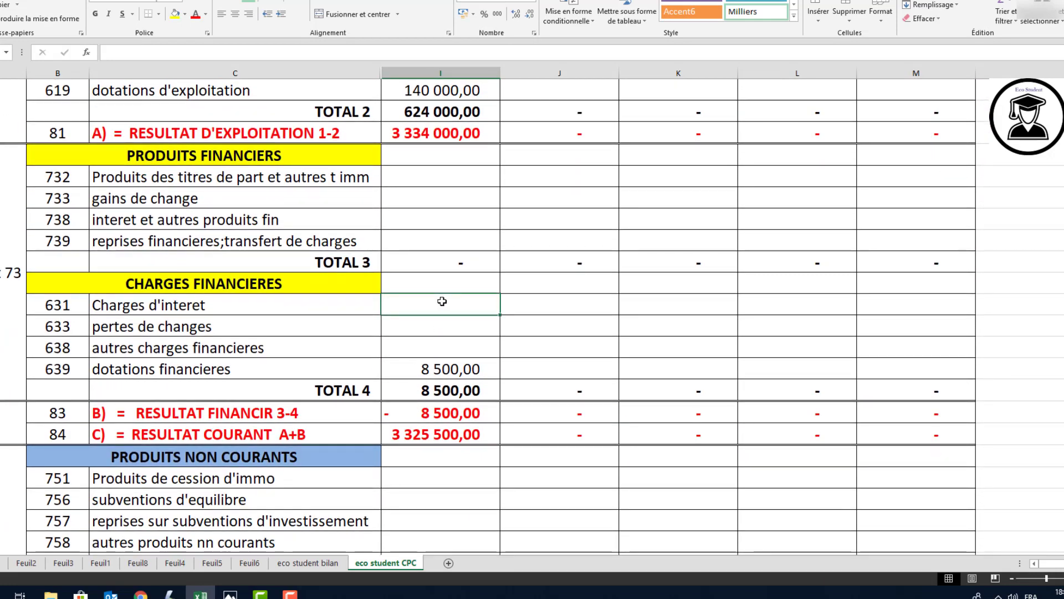
pyautogui.write('47000')
pyautogui.press('Return')
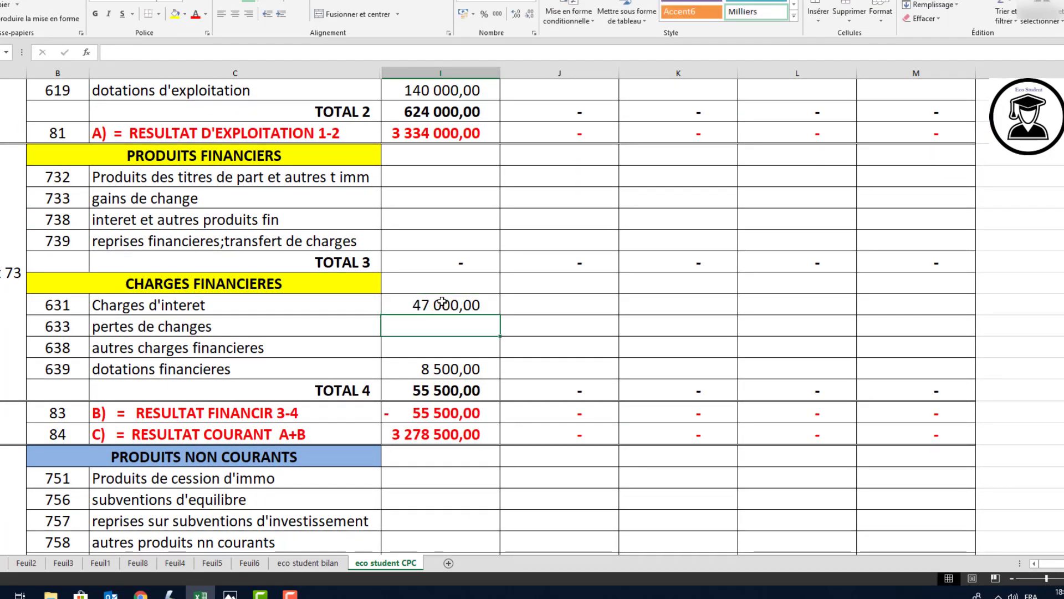
# Enter 8000 for autres charges financieres in the EX6 column, as given in the exercise image
pyautogui.hotkey('alt', 'Tab')
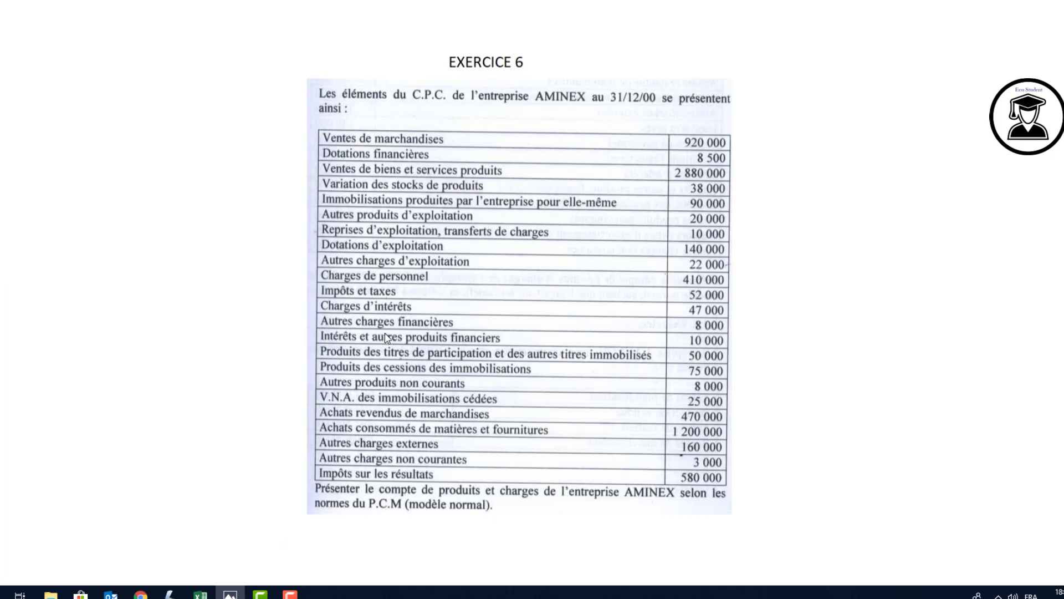
pyautogui.hotkey('alt', 'Tab')
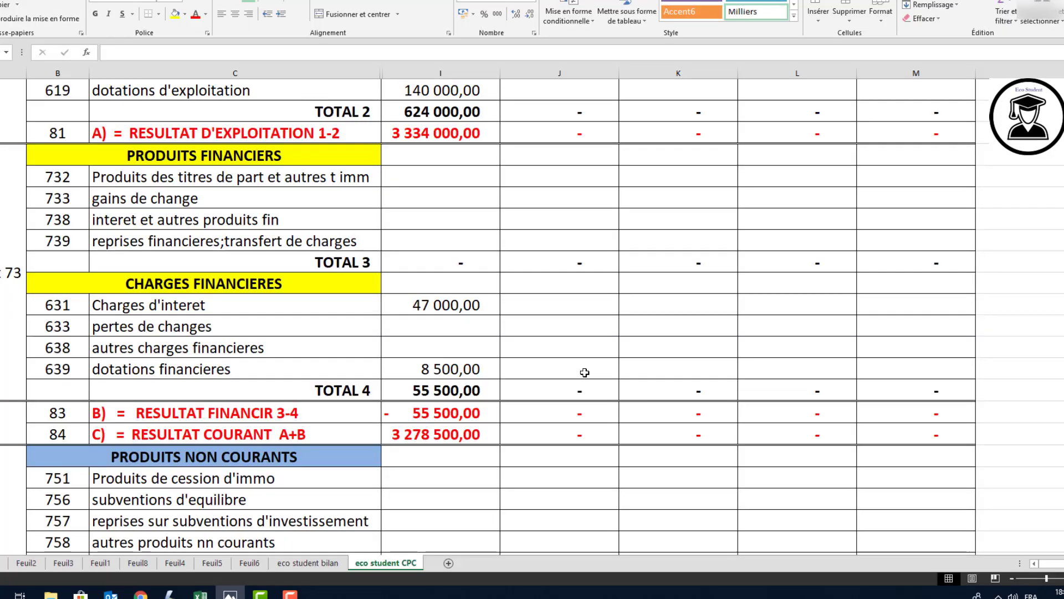
pyautogui.click(429, 348)
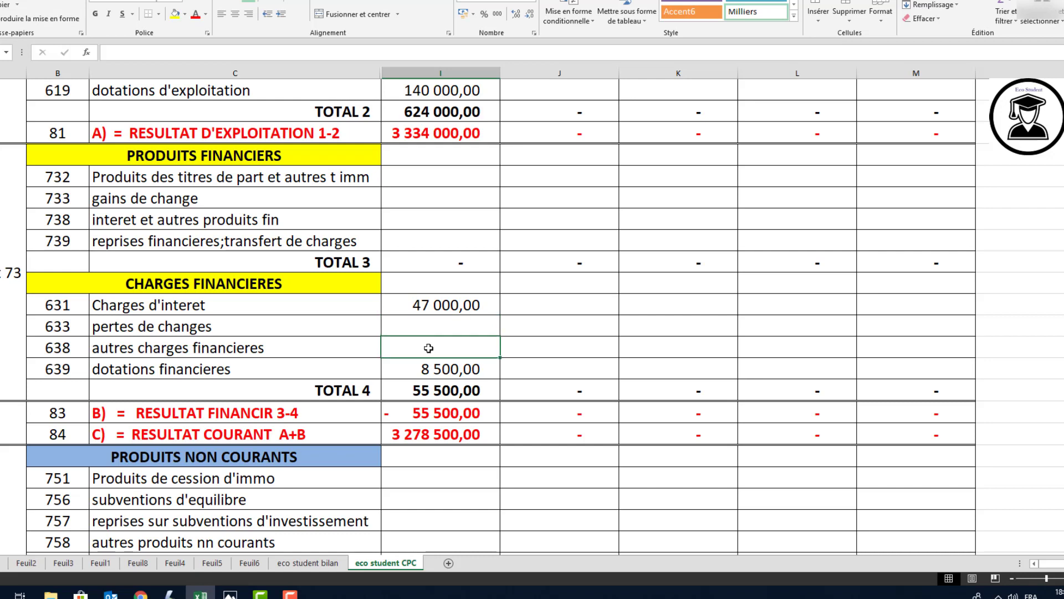
pyautogui.write('8000')
pyautogui.press('Return')
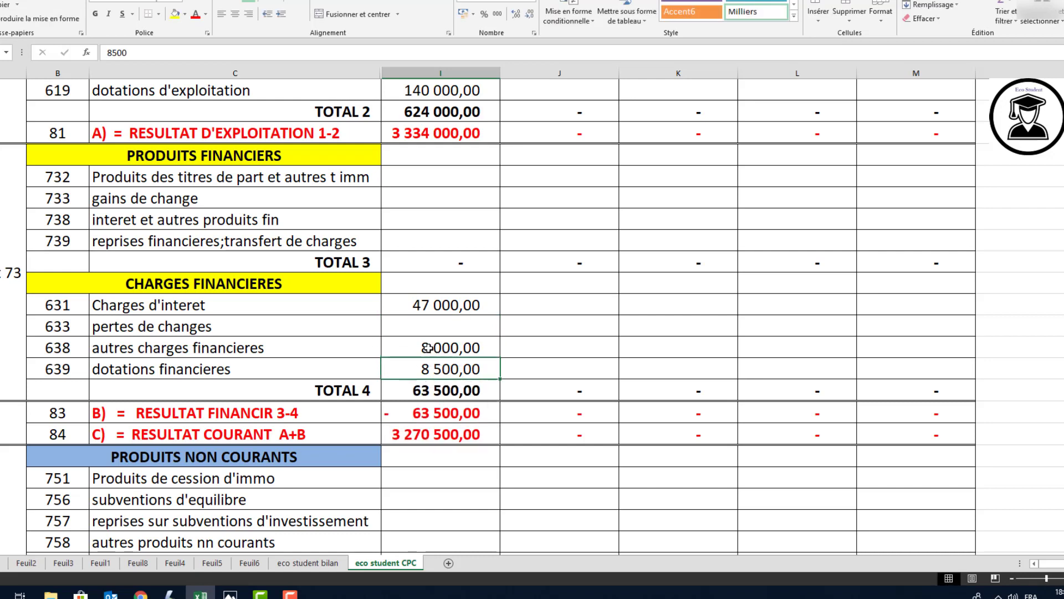
# Enter 10000 for interet et autres produits fin under PRODUITS FINANCIERS in the EX6 column, as given in the exercise image
pyautogui.hotkey('alt', 'Tab')
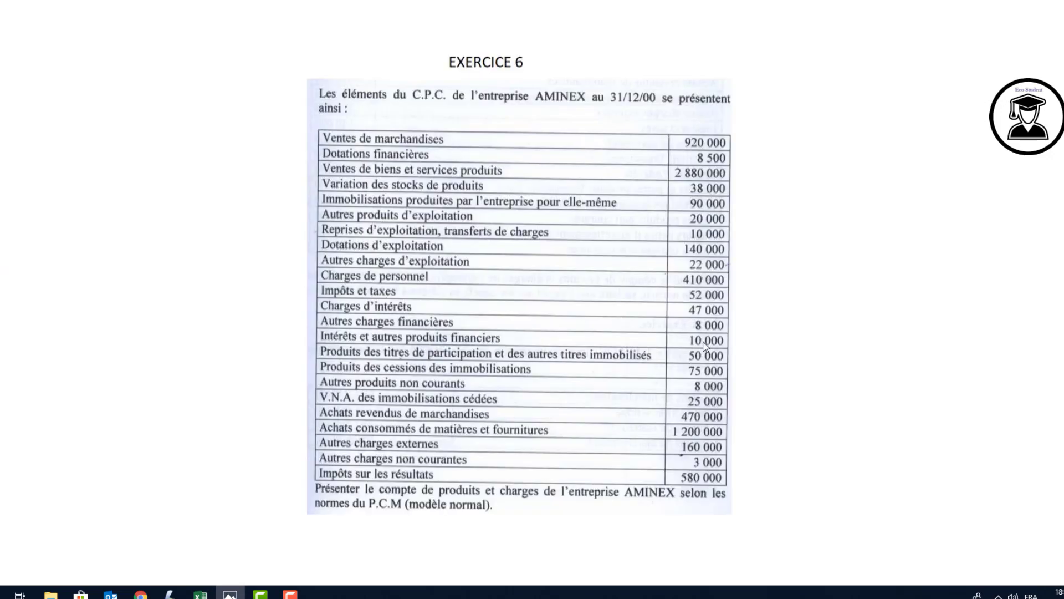
pyautogui.hotkey('alt', 'Tab')
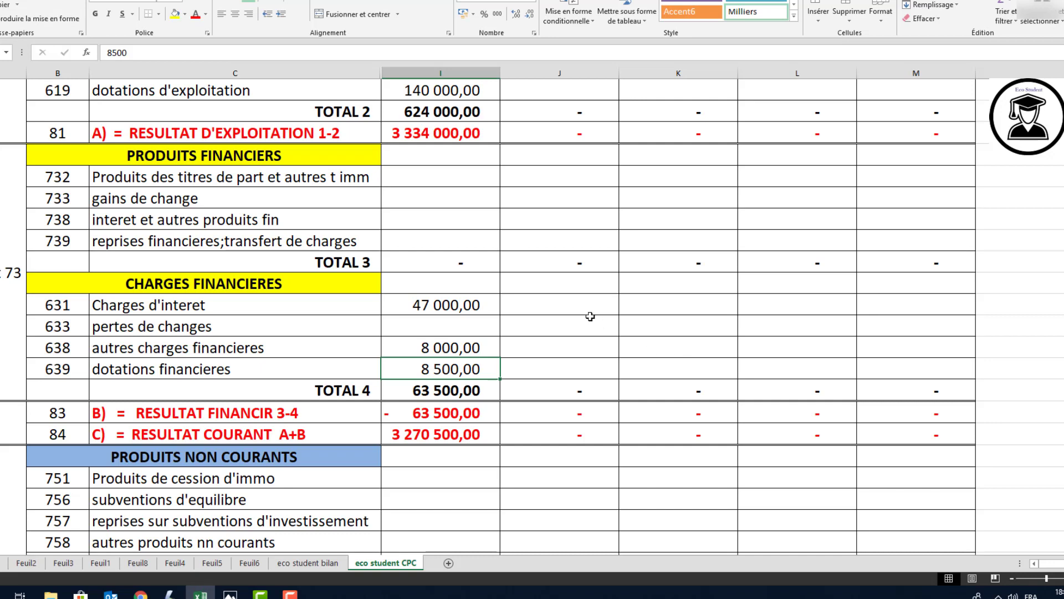
pyautogui.click(466, 170)
pyautogui.click(451, 219)
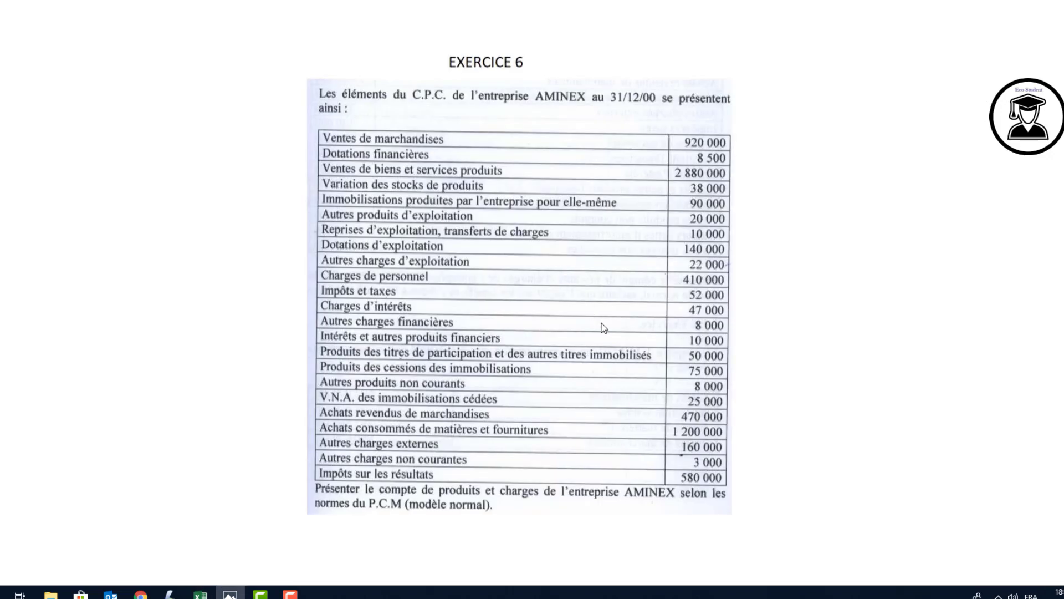
pyautogui.hotkey('alt', 'Tab')
pyautogui.hotkey('alt', 'Tab')
pyautogui.write('10000')
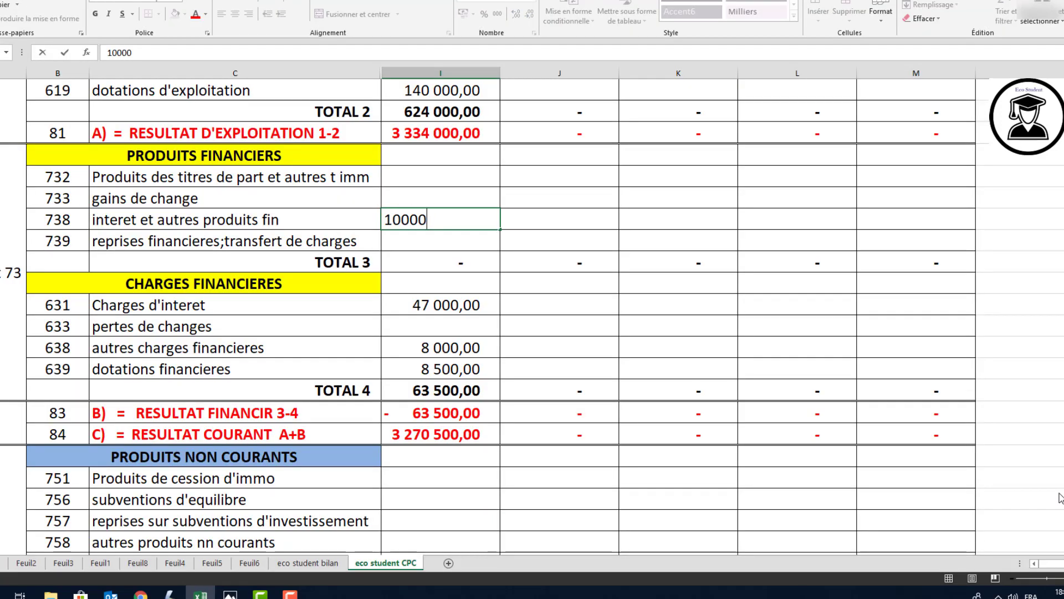
pyautogui.hotkey('ctrl', 'Return')
# Enter 50000 for produits des titres de part et autres t imm in the EX6 column, as given in the exercise image
pyautogui.hotkey('alt', 'Tab')
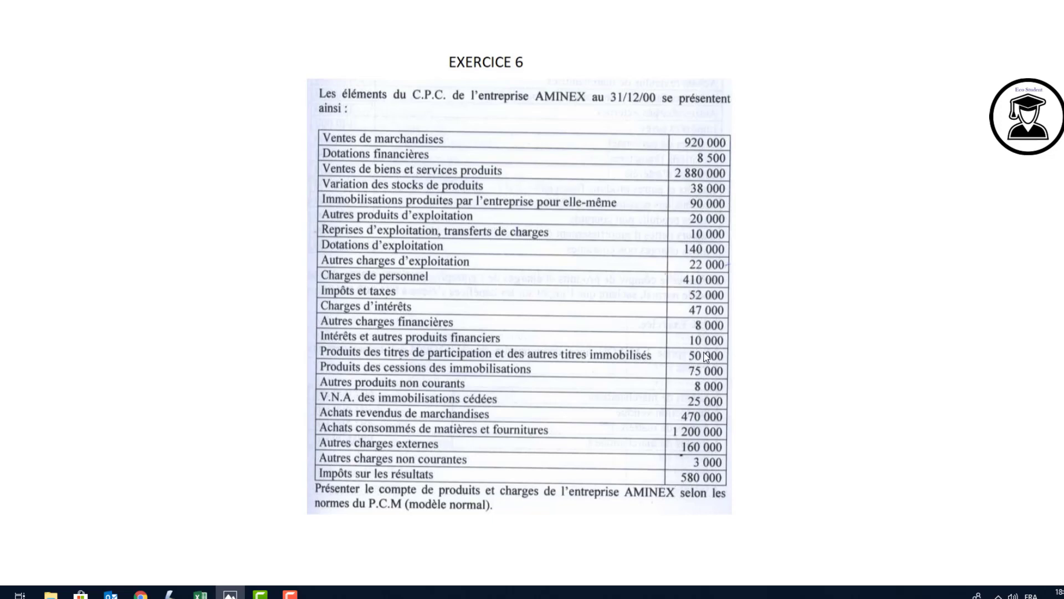
pyautogui.hotkey('alt', 'Tab')
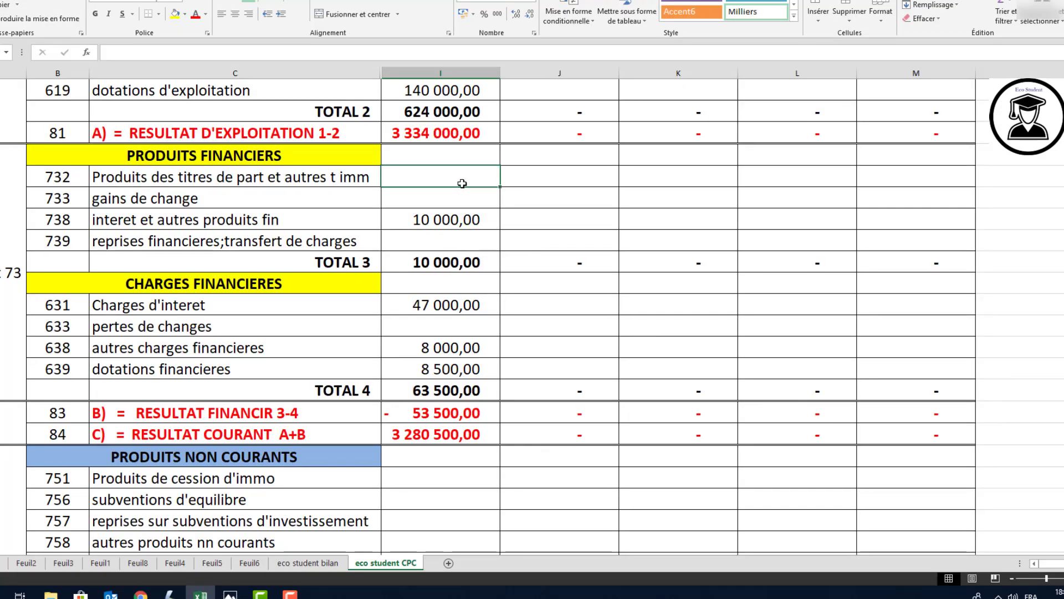
pyautogui.write('50000')
pyautogui.press('Return')
# Enter 75000 for produits de cession d'immo under PRODUITS NON COURANTS in the EX6 column, as given in the exercise image
pyautogui.hotkey('alt', 'Tab')
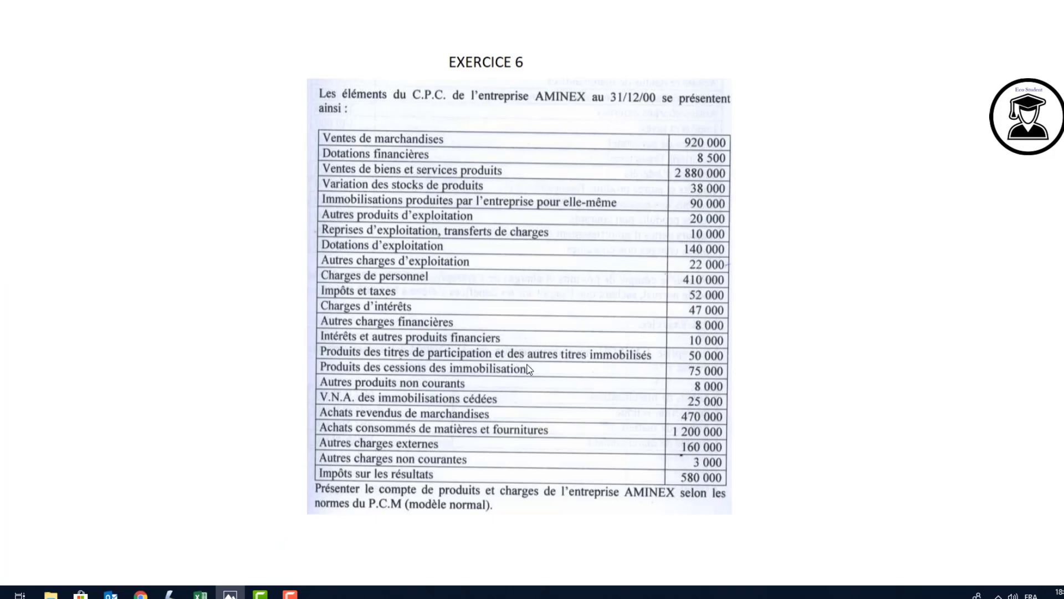
pyautogui.hotkey('alt', 'Tab')
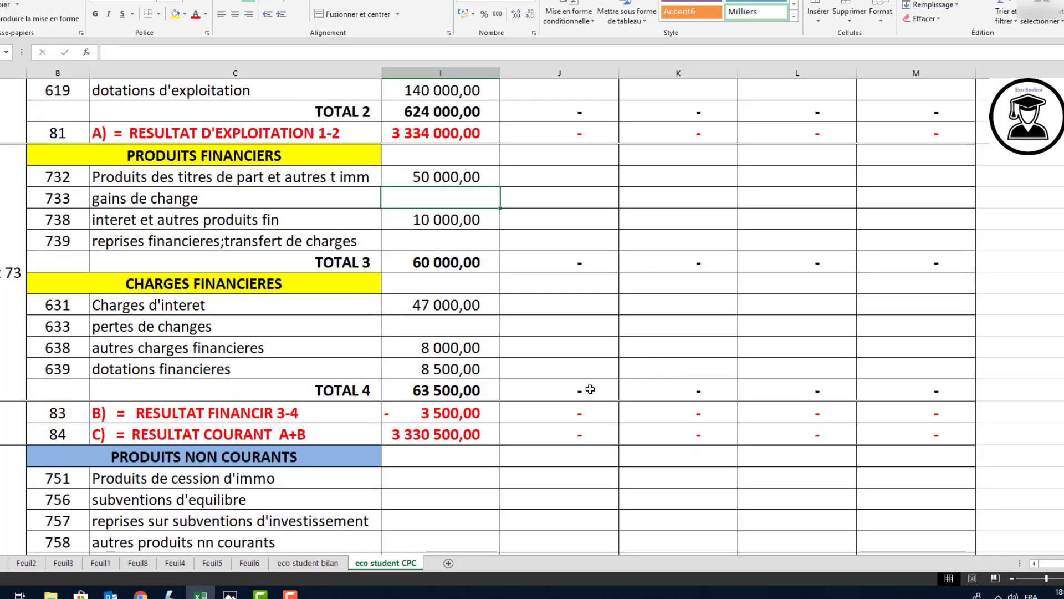
pyautogui.scroll(-2, 590, 389)
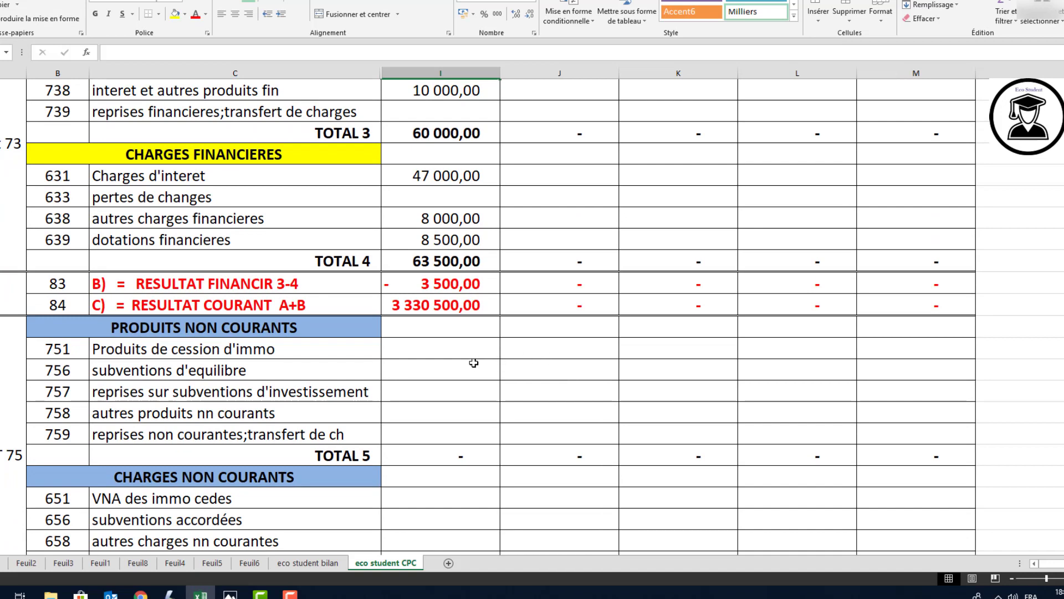
pyautogui.click(452, 353)
pyautogui.hotkey('alt', 'Tab')
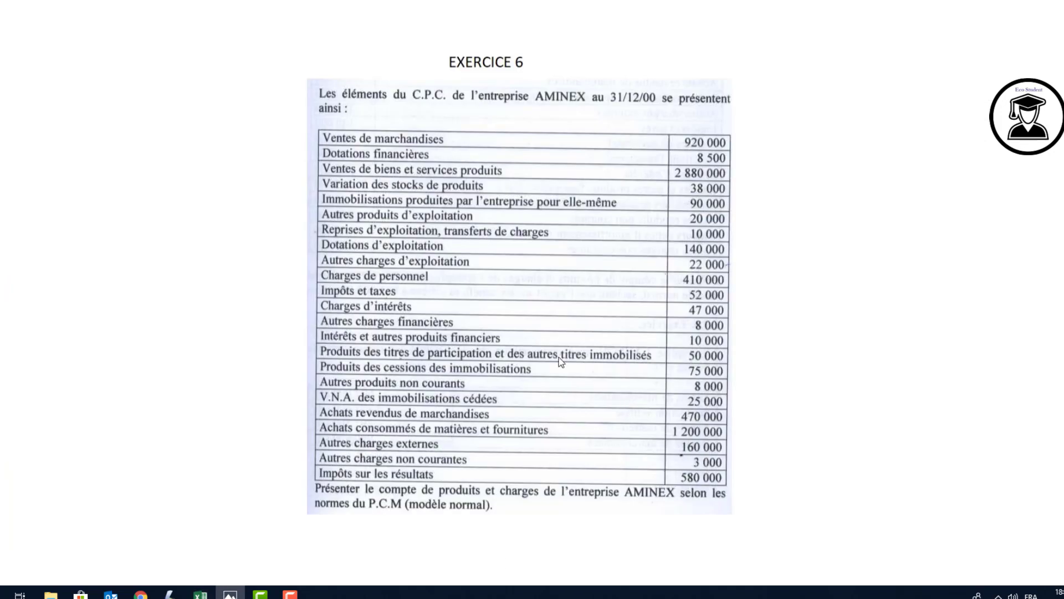
pyautogui.hotkey('alt', 'Tab')
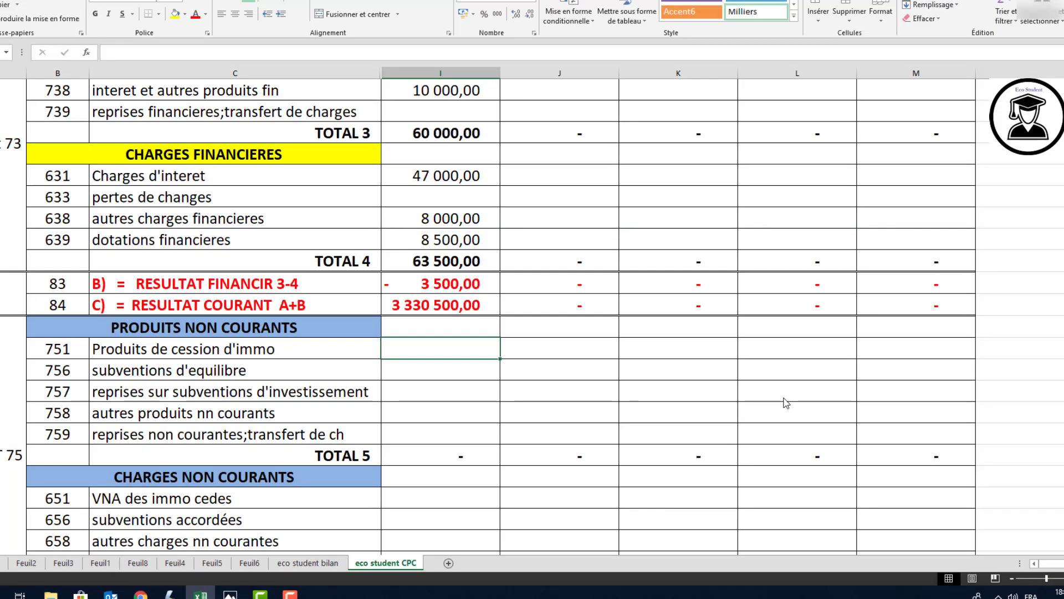
pyautogui.write('75000')
pyautogui.hotkey('ctrl', 'Return')
# Enter 8000 for autres produits non courants in the EX6 column, as given in the exercise image
pyautogui.hotkey('alt', 'Tab')
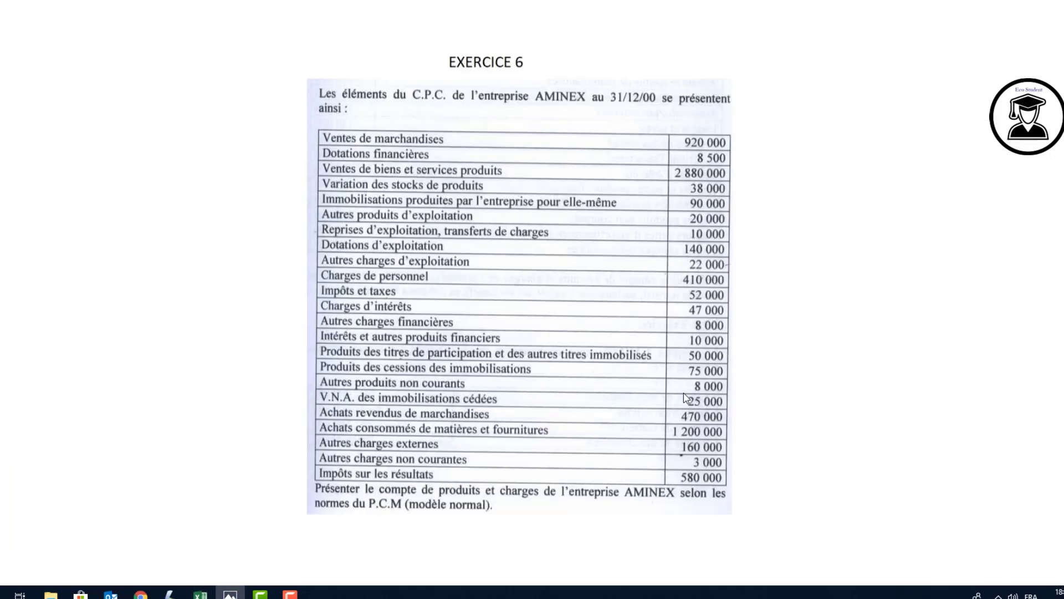
pyautogui.hotkey('alt', 'Tab')
pyautogui.click(440, 418)
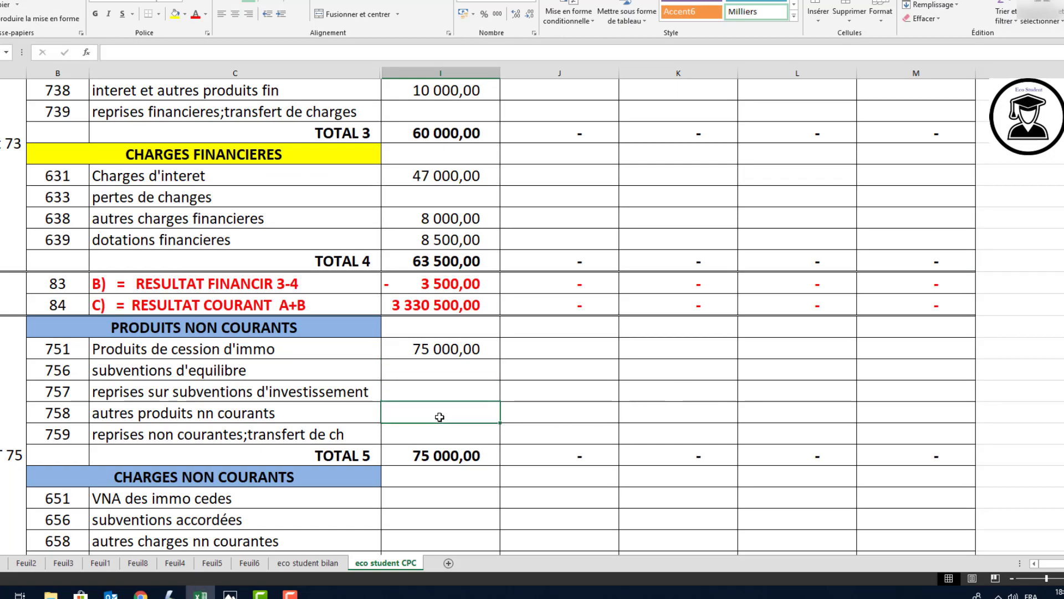
pyautogui.write('8000')
pyautogui.press('Return')
# Enter 25000 for VNA des immo cedes under CHARGES NON COURANTS in the EX6 column, as given in the exercise image
pyautogui.hotkey('alt', 'Tab')
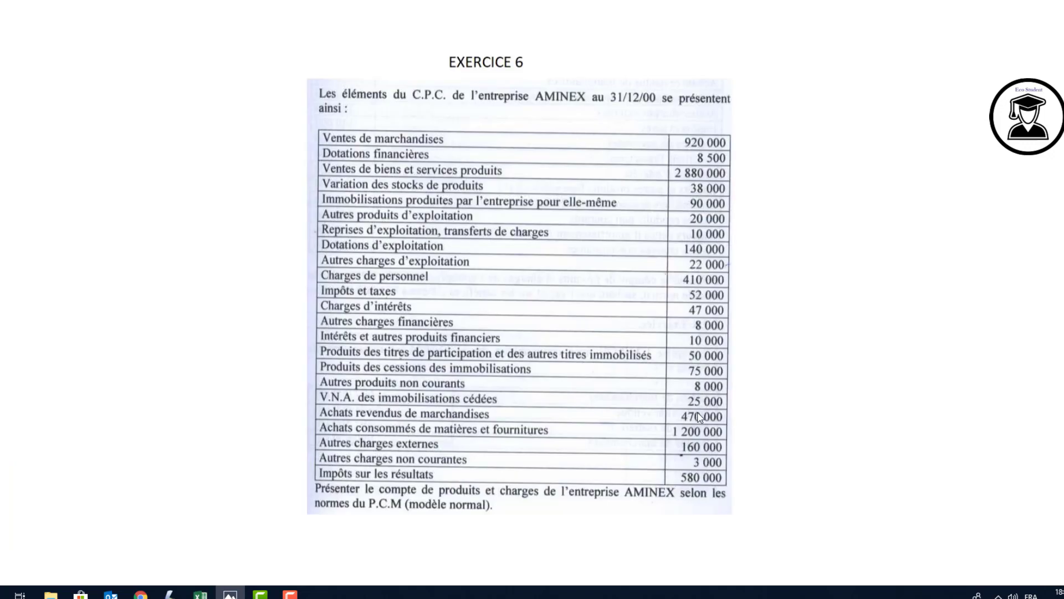
pyautogui.hotkey('alt', 'Tab')
pyautogui.click(450, 494)
pyautogui.hotkey('alt', 'Tab')
pyautogui.hotkey('alt', 'Tab')
pyautogui.write('25000')
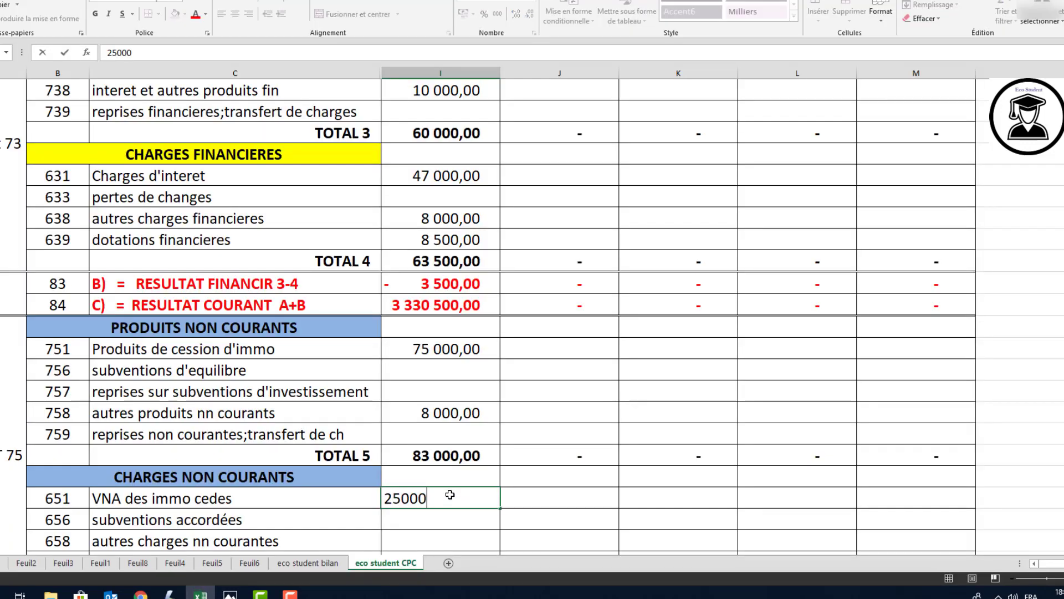
# Enter 470000 for achats revendus de marchandises under CHARGES D'EXPLOITATION in the EX6 column, as given in the exercise image
pyautogui.hotkey('alt', 'Tab')
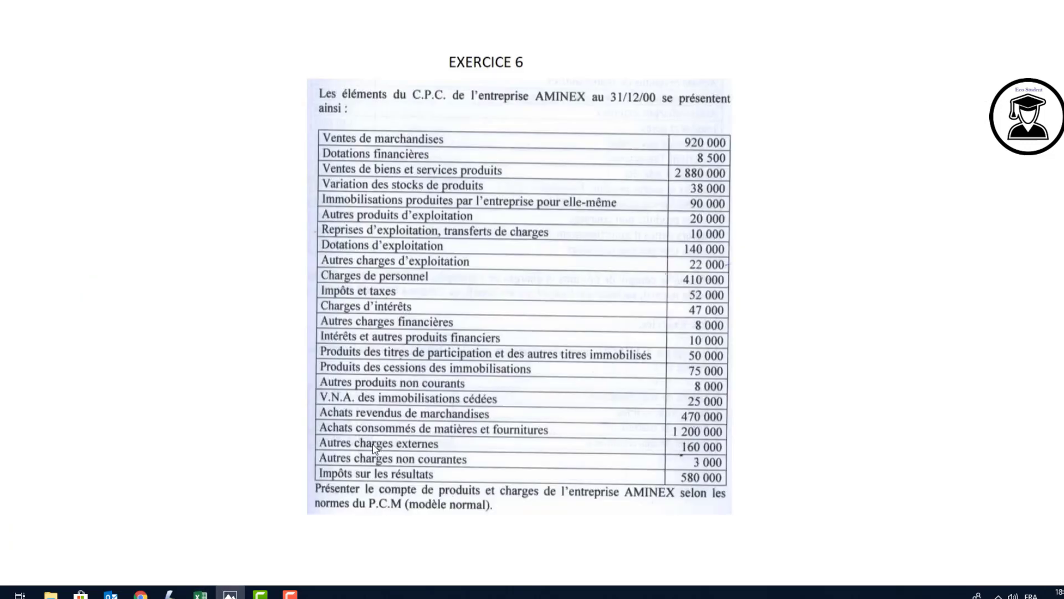
pyautogui.hotkey('alt', 'Tab')
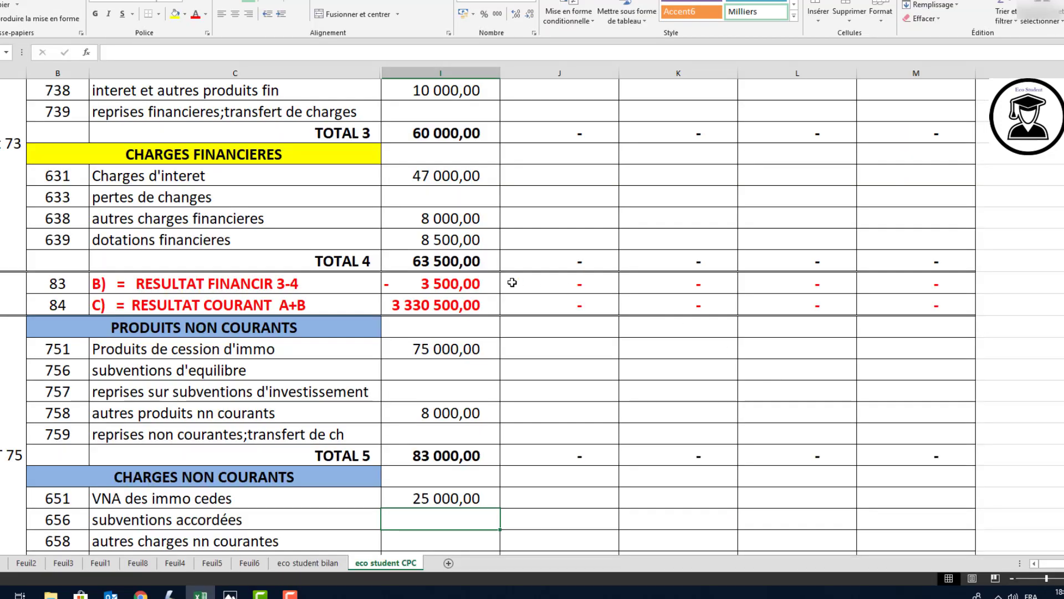
pyautogui.scroll(4, 512, 282)
pyautogui.scroll(3, 513, 283)
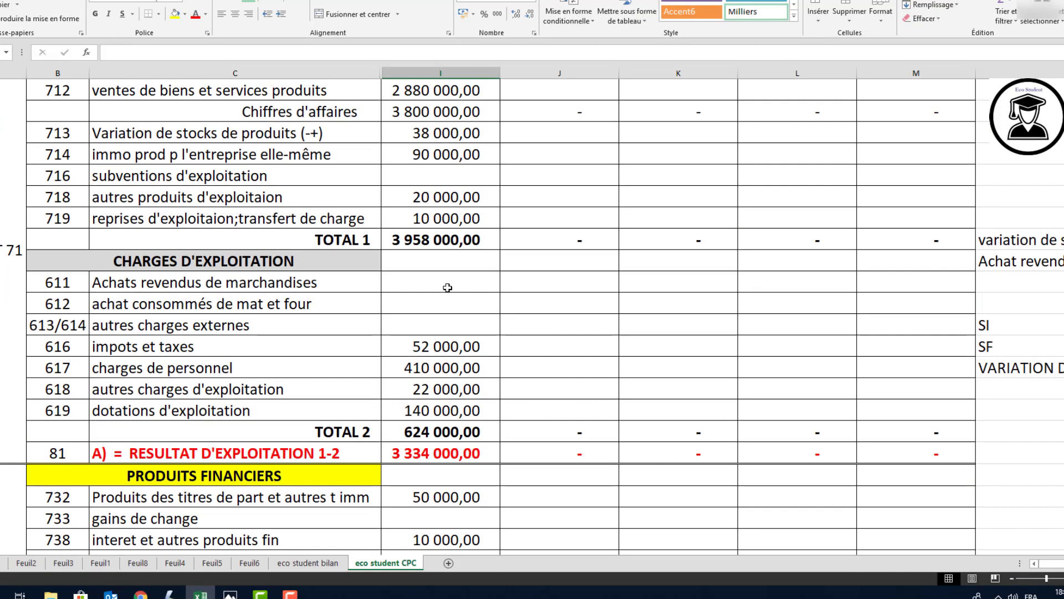
pyautogui.click(448, 288)
pyautogui.write('470000')
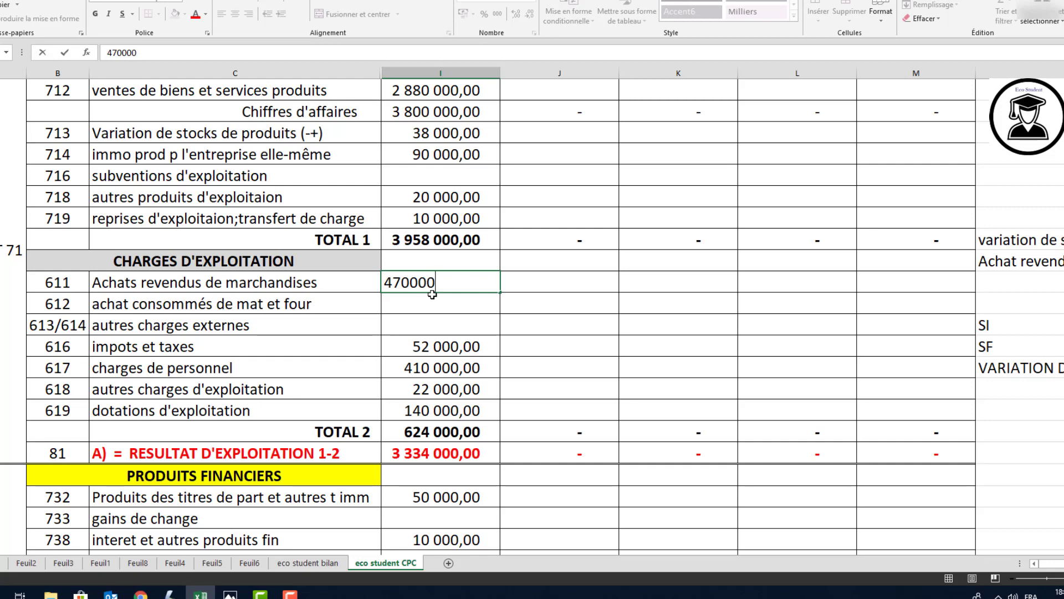
pyautogui.press('Return')
# Enter 1200000 for achat consommés de mat et four in the EX6 column, as given in the exercise image
pyautogui.hotkey('alt', 'Tab')
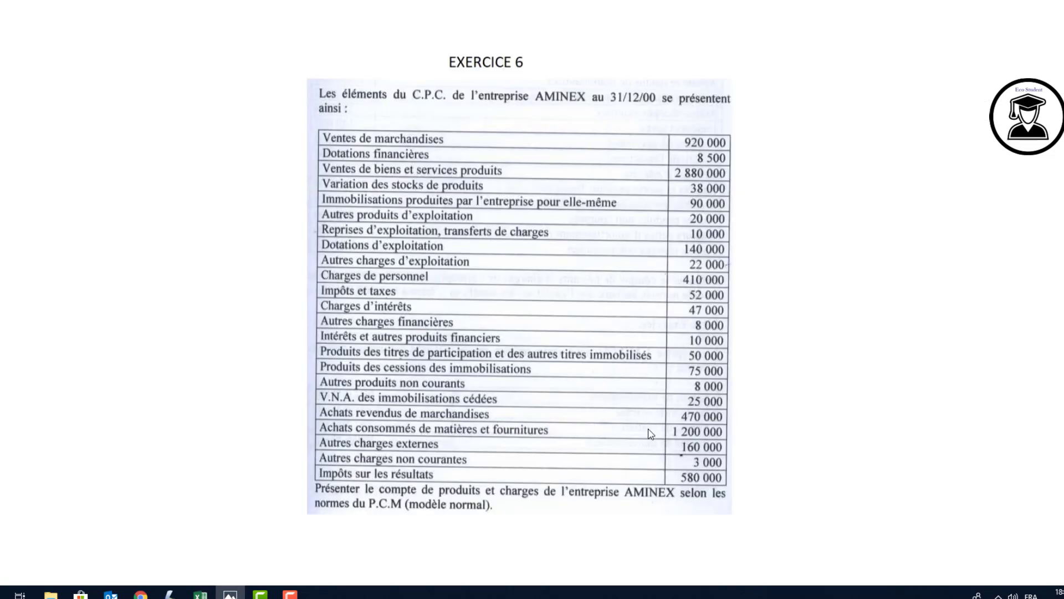
pyautogui.hotkey('alt', 'Tab')
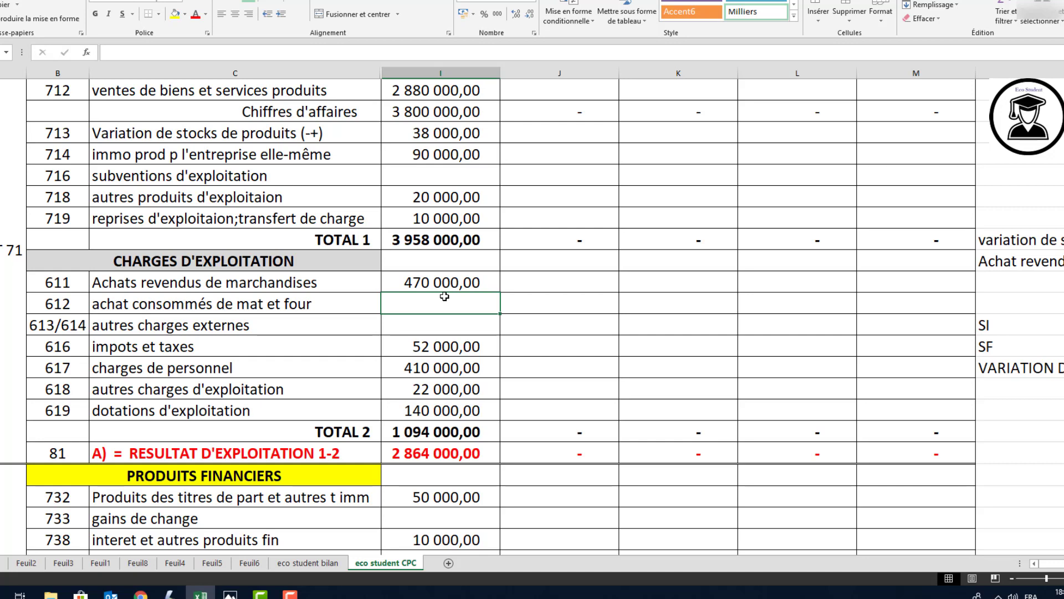
pyautogui.write('1200000')
pyautogui.press('Return')
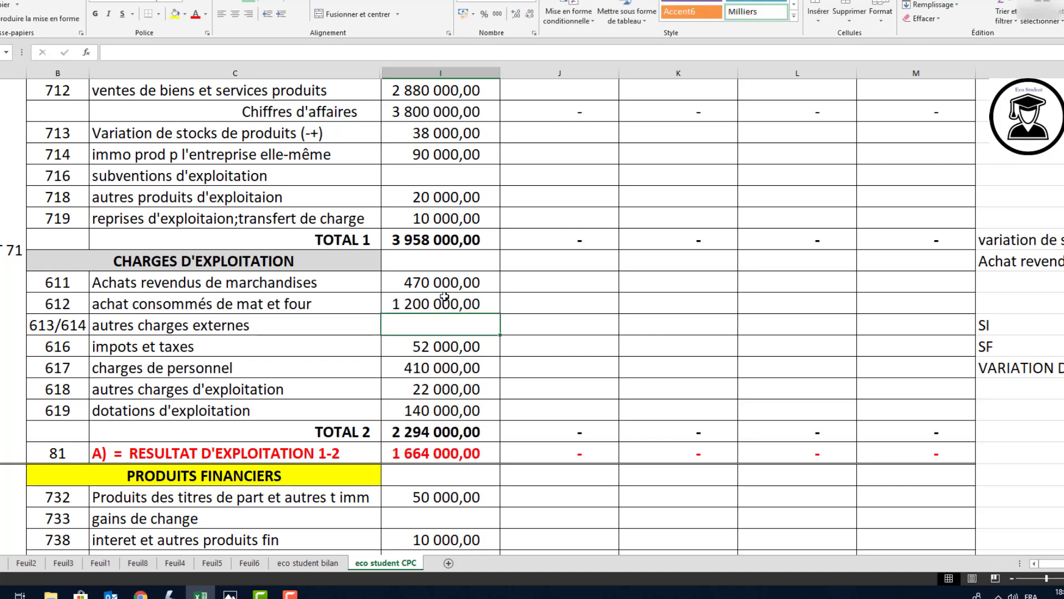
# Enter 160000 for autres charges externes in the EX6 column, as given in the exercise image
pyautogui.hotkey('alt', 'Tab')
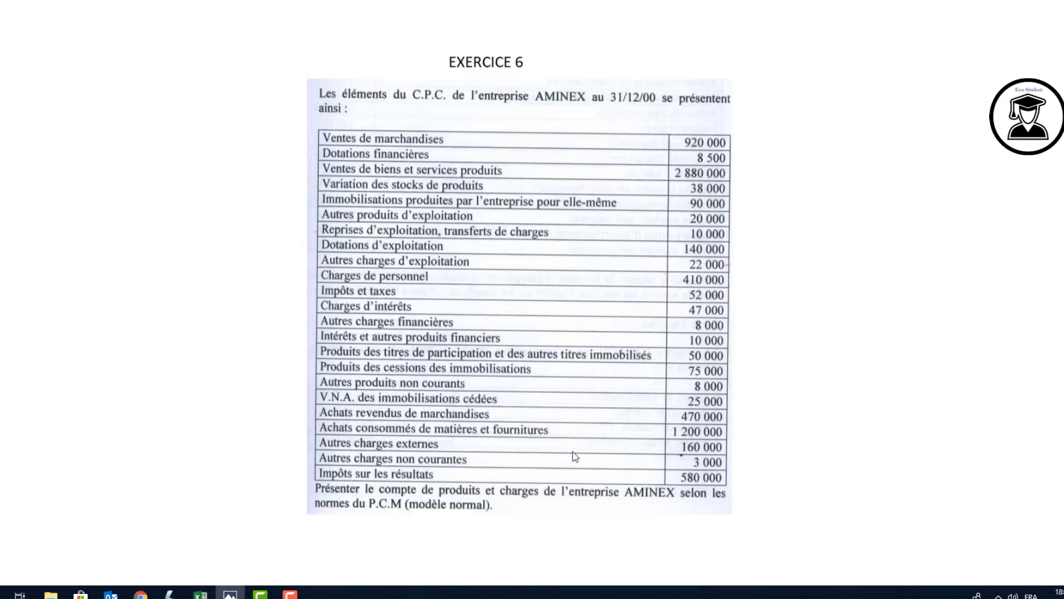
pyautogui.hotkey('alt', 'Tab')
pyautogui.write('160000')
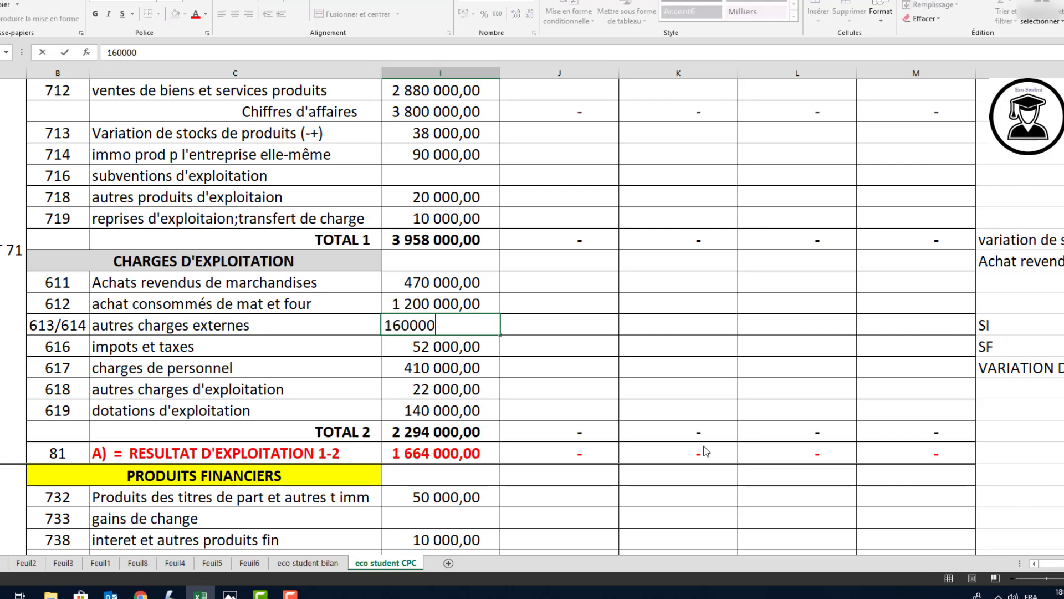
pyautogui.press('Return')
pyautogui.hotkey('alt', 'Tab')
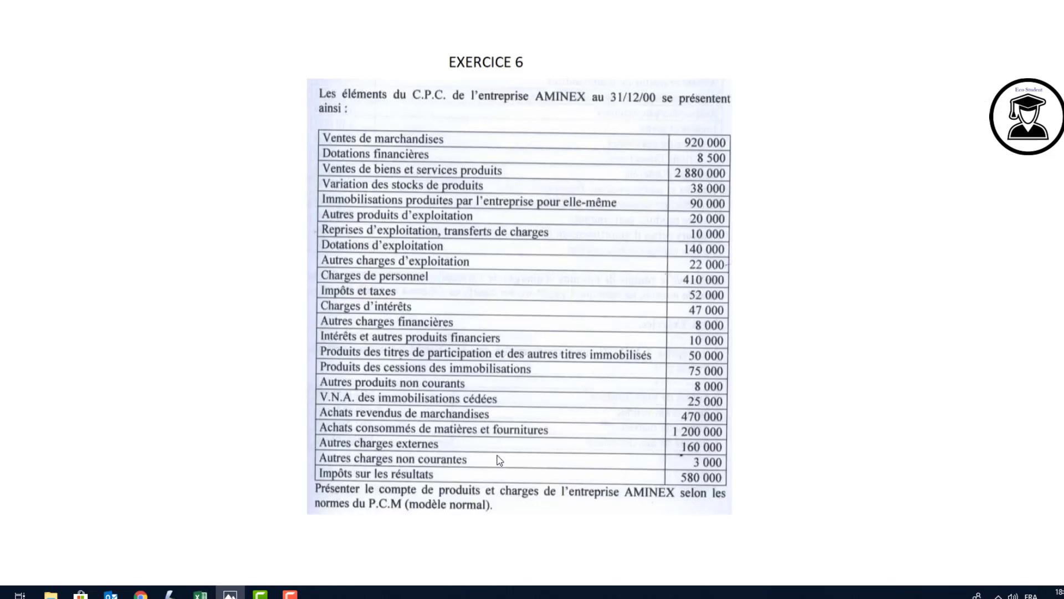
# Enter 3000 for autres charges nn courantes under CHARGES NON COURANTS in the EX6 column, as given in the exercise image
pyautogui.hotkey('alt', 'Tab')
pyautogui.scroll(-5, 513, 394)
pyautogui.scroll(-3, 511, 395)
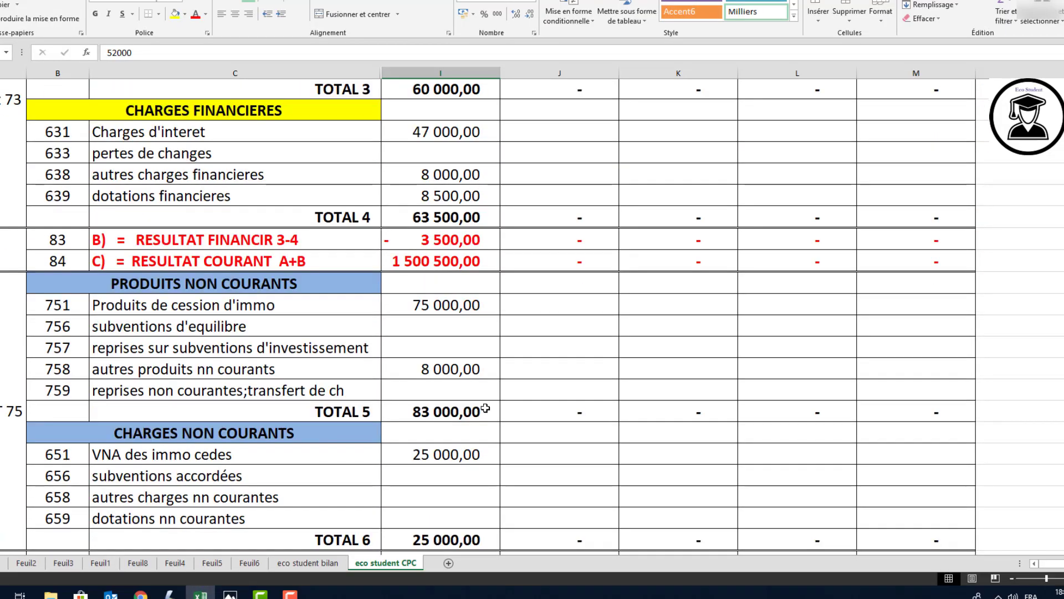
pyautogui.scroll(-2, 486, 409)
pyautogui.click(481, 316)
pyautogui.hotkey('alt', 'Tab')
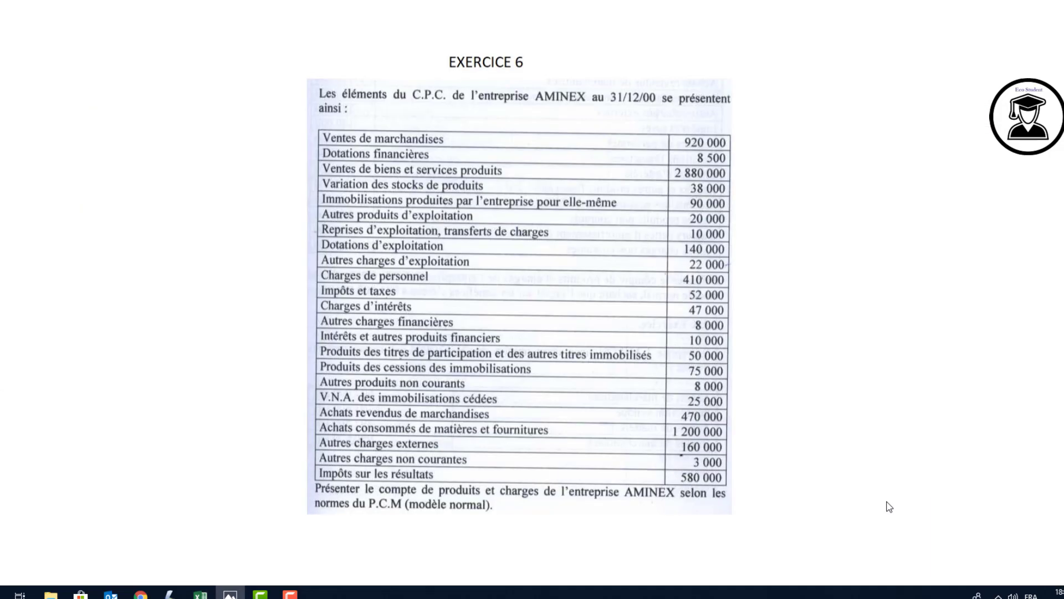
pyautogui.hotkey('alt', 'Tab')
pyautogui.write('30000')
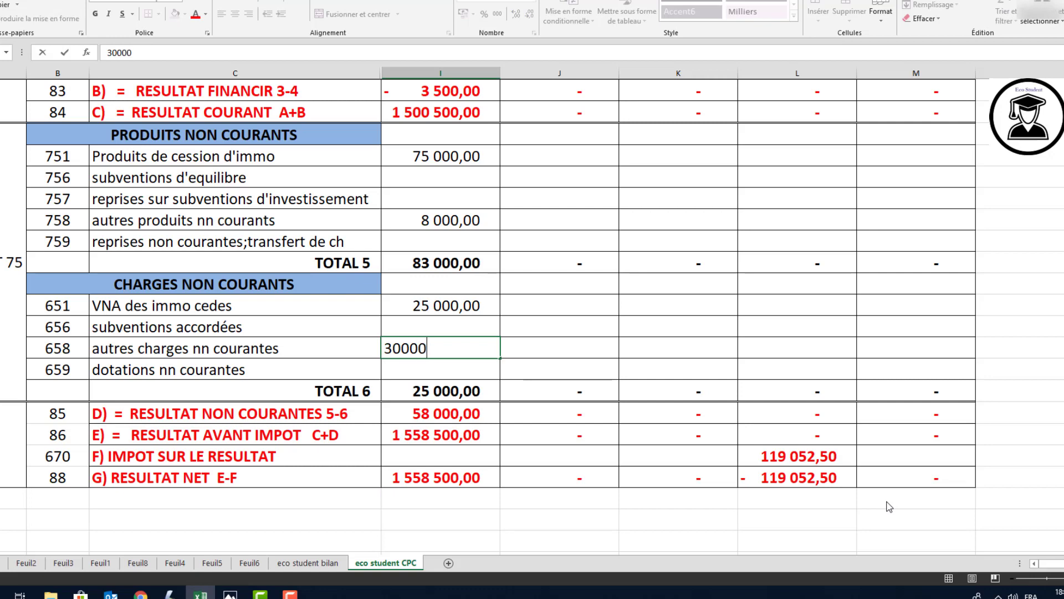
pyautogui.press('BackSpace')
pyautogui.press('Return')
# Enter 580000 for IMPOT SUR LE RESULTAT in the EX6 column, as given in the exercise image
pyautogui.hotkey('alt', 'Tab')
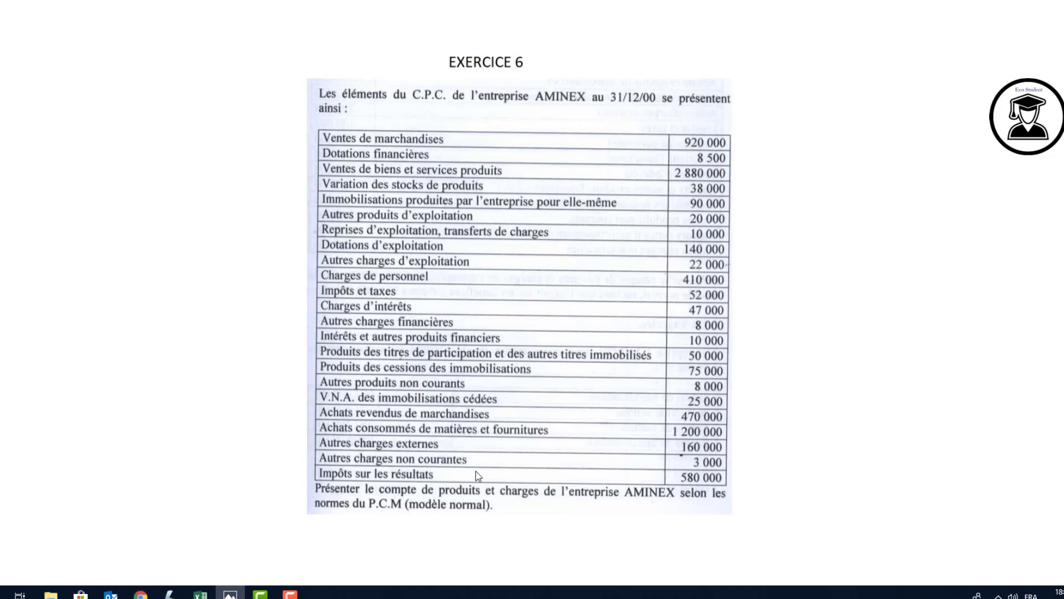
pyautogui.hotkey('alt', 'Tab')
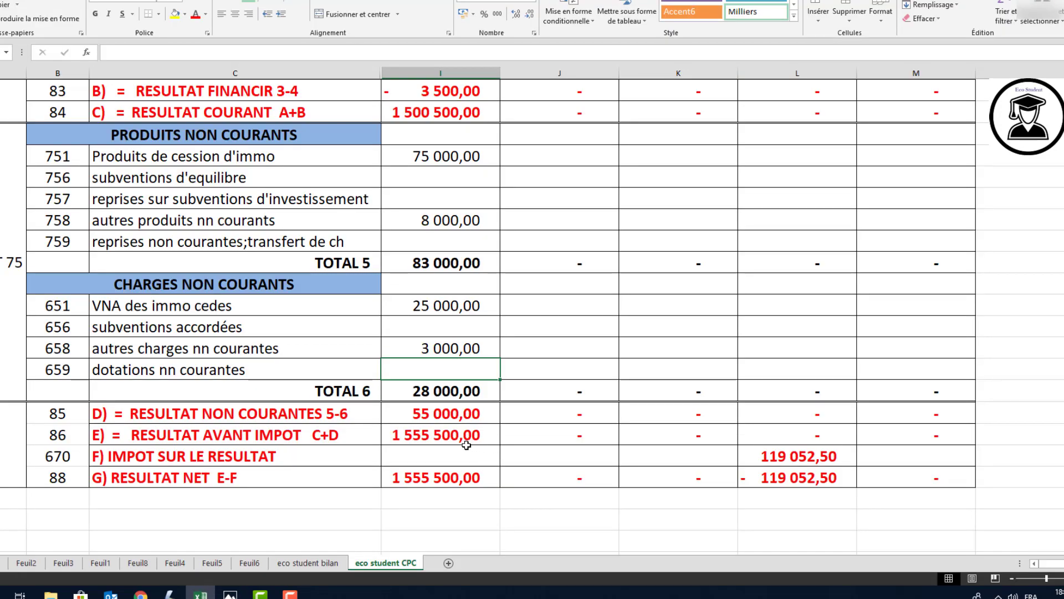
pyautogui.click(467, 446)
pyautogui.write('580000')
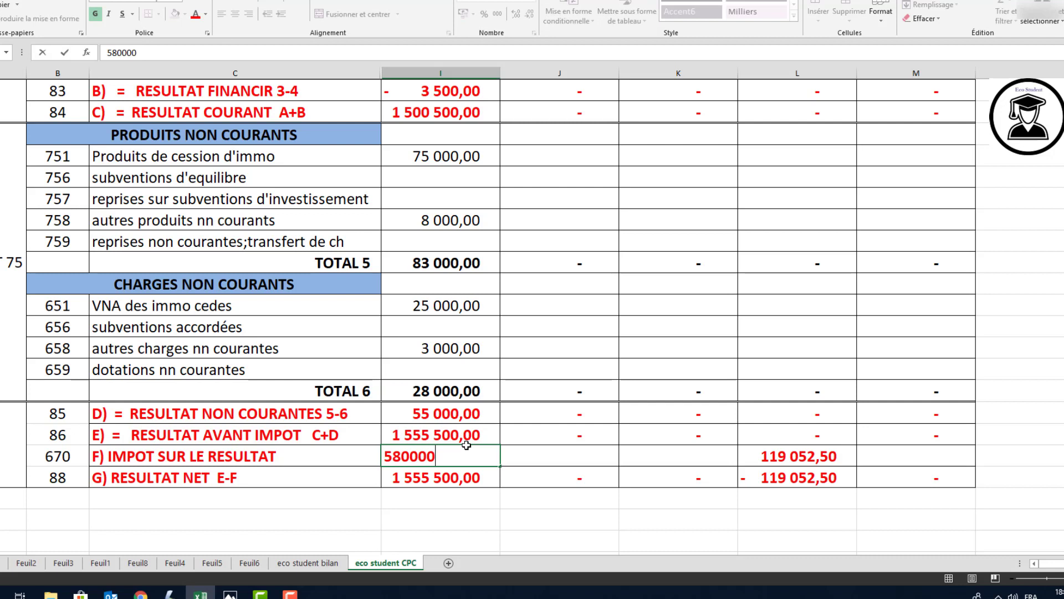
pyautogui.press('Return')
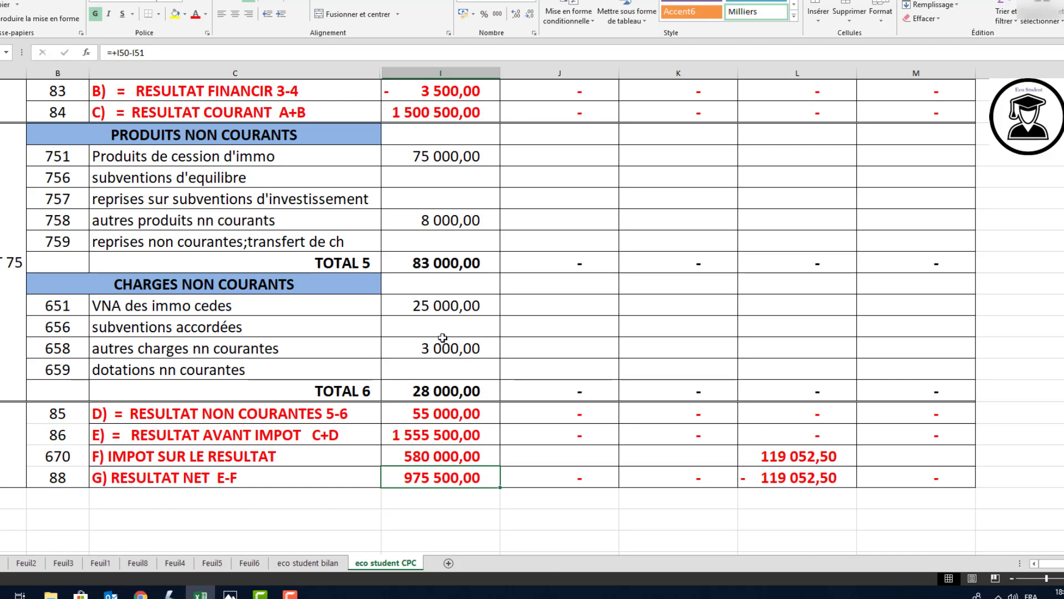
# Review the EX6 operating income lines, TOTAL 1, TOTAL 2 and the formula of RESULTAT D'EXPLOITATION
pyautogui.scroll(11, 438, 260)
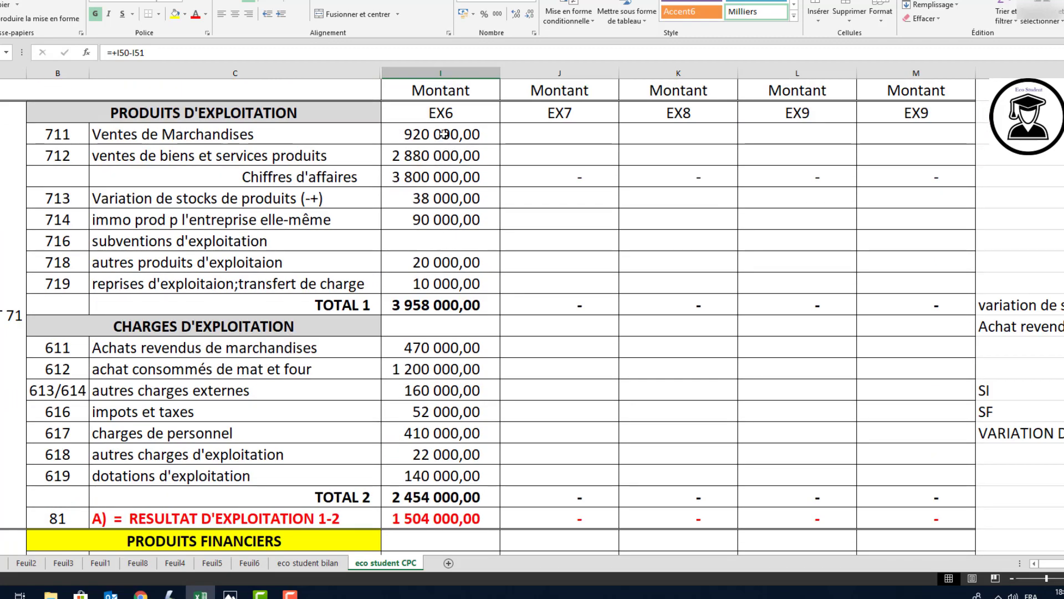
pyautogui.moveTo(442, 135); pyautogui.dragTo(443, 284)
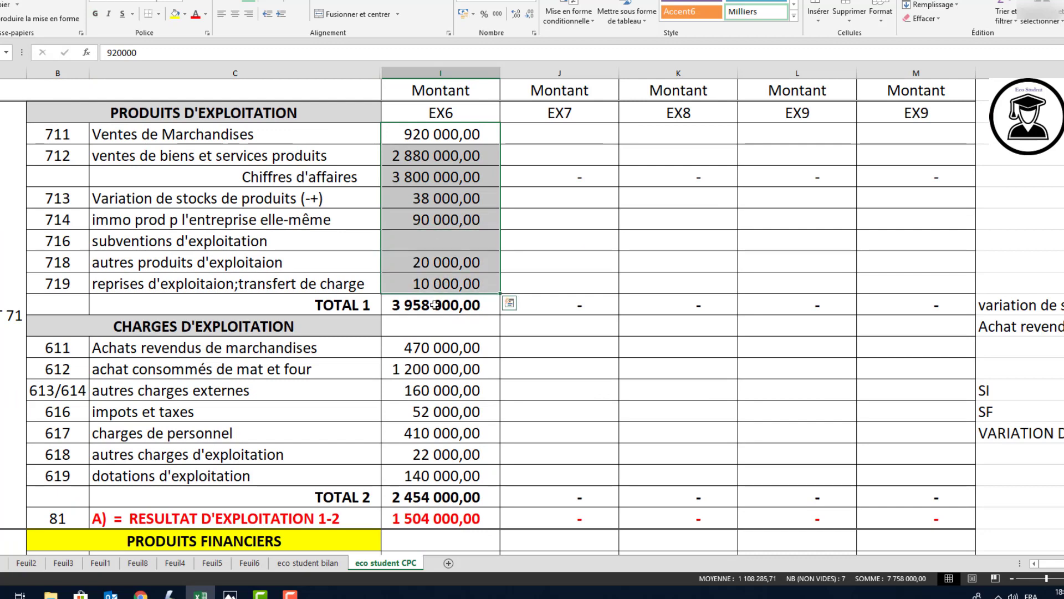
pyautogui.click(435, 306)
pyautogui.click(408, 496)
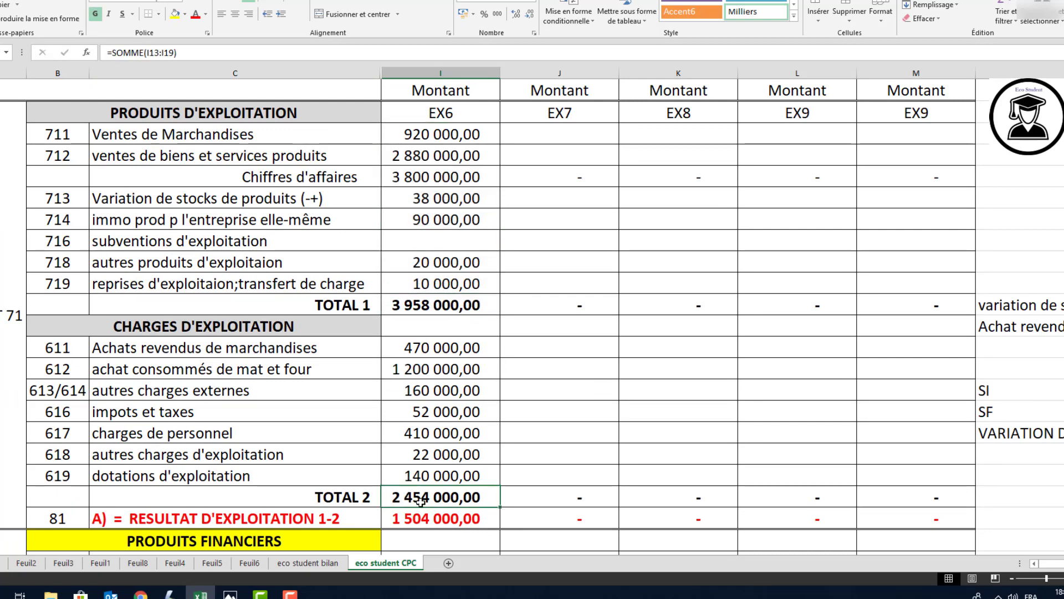
pyautogui.click(442, 516)
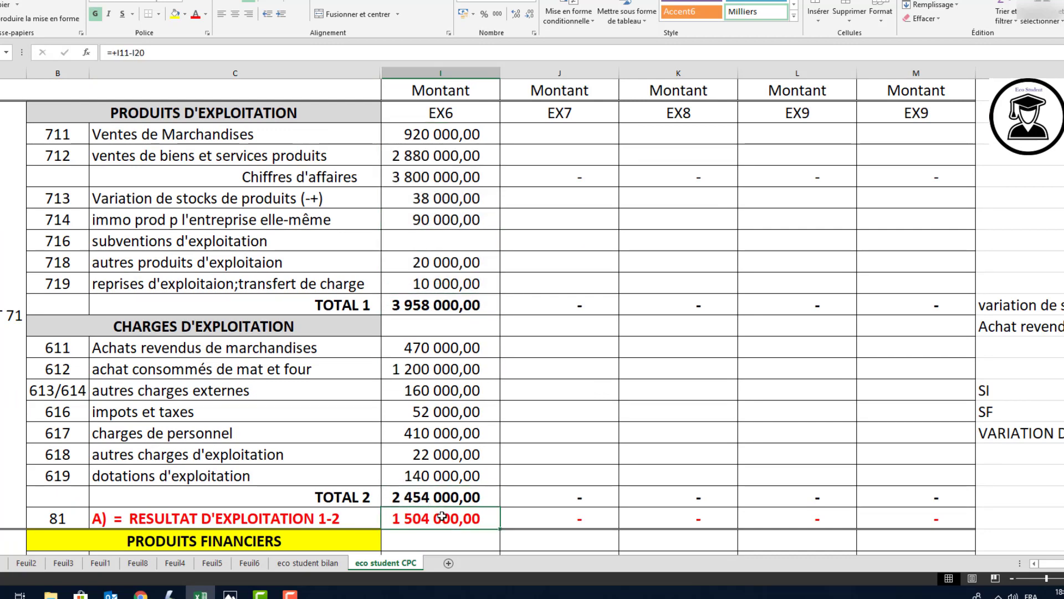
# Check how the EX6 RESULTAT FINANCIR and RESULTAT COURANT are calculated from the financial totals and the operating result
pyautogui.scroll(-6, 442, 516)
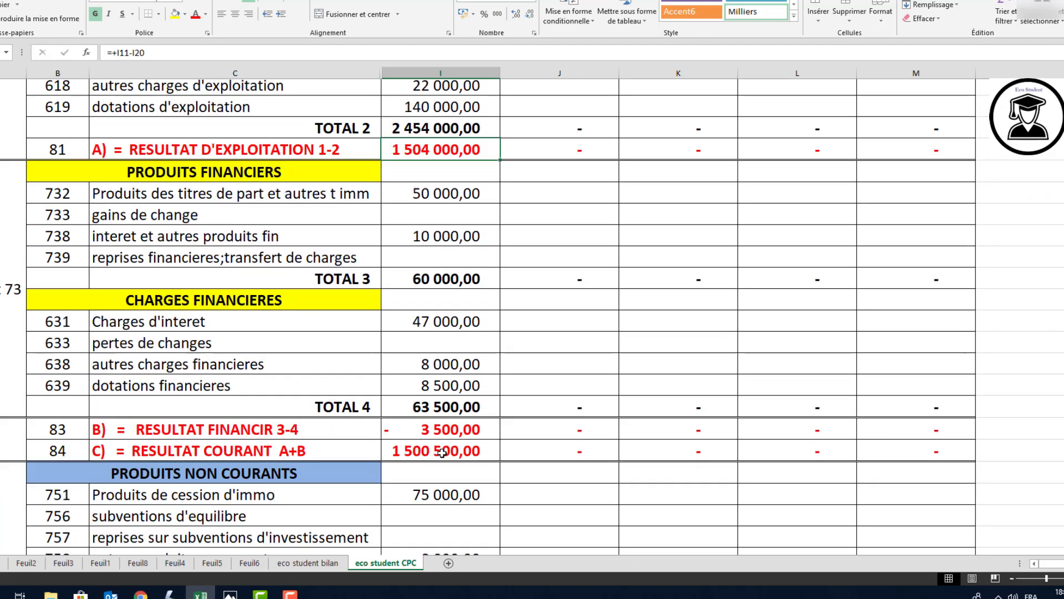
pyautogui.scroll(-1, 442, 453)
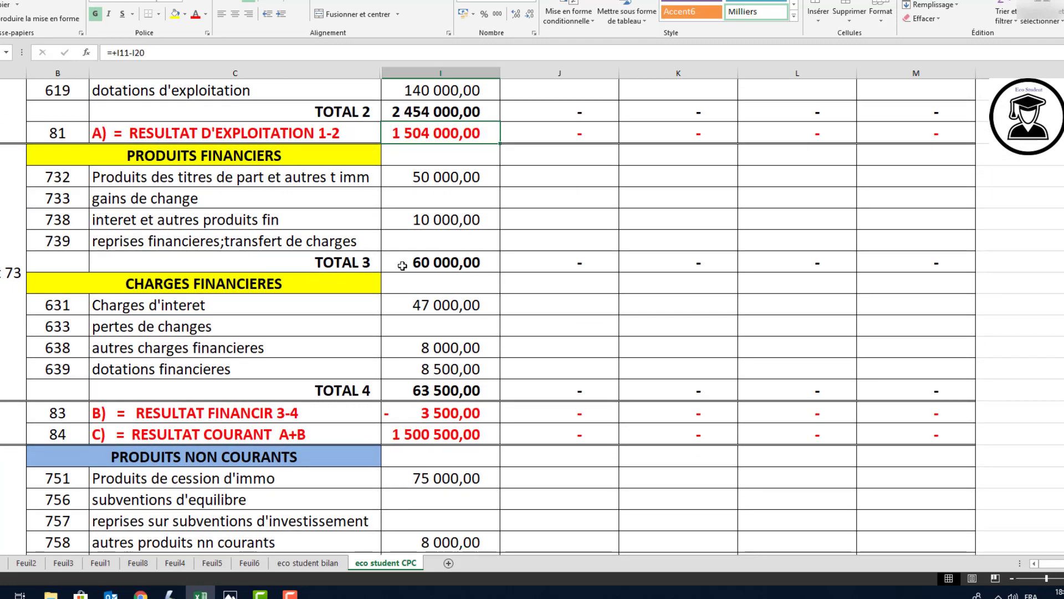
pyautogui.click(434, 417)
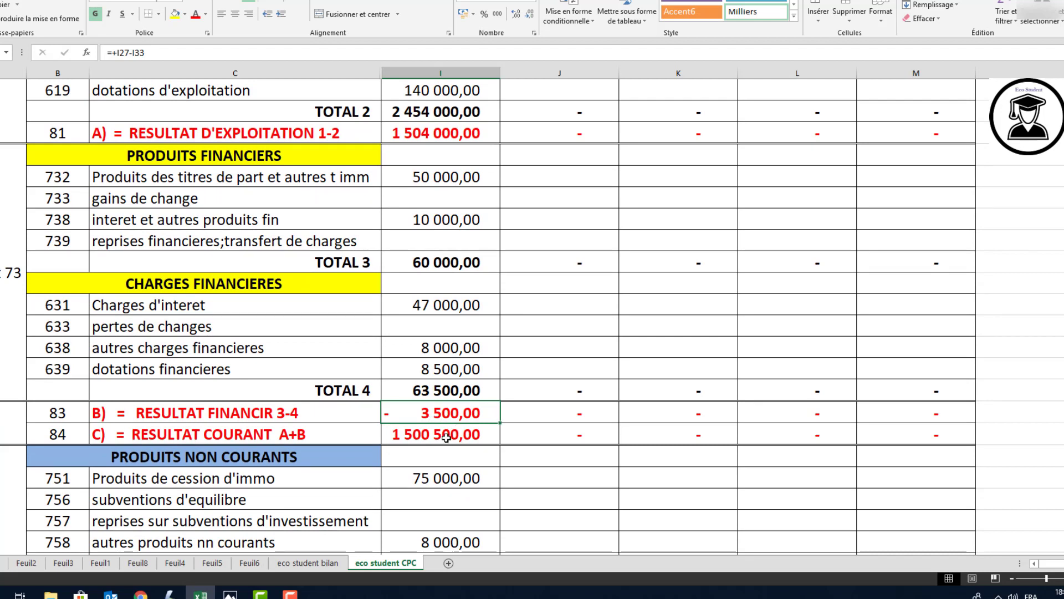
pyautogui.click(411, 133)
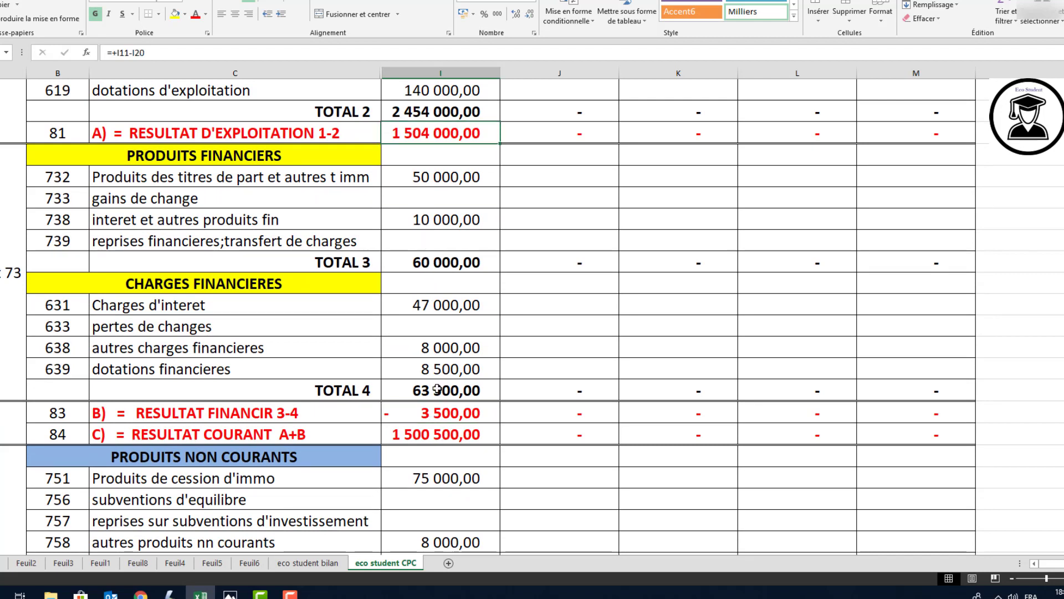
pyautogui.click(413, 414)
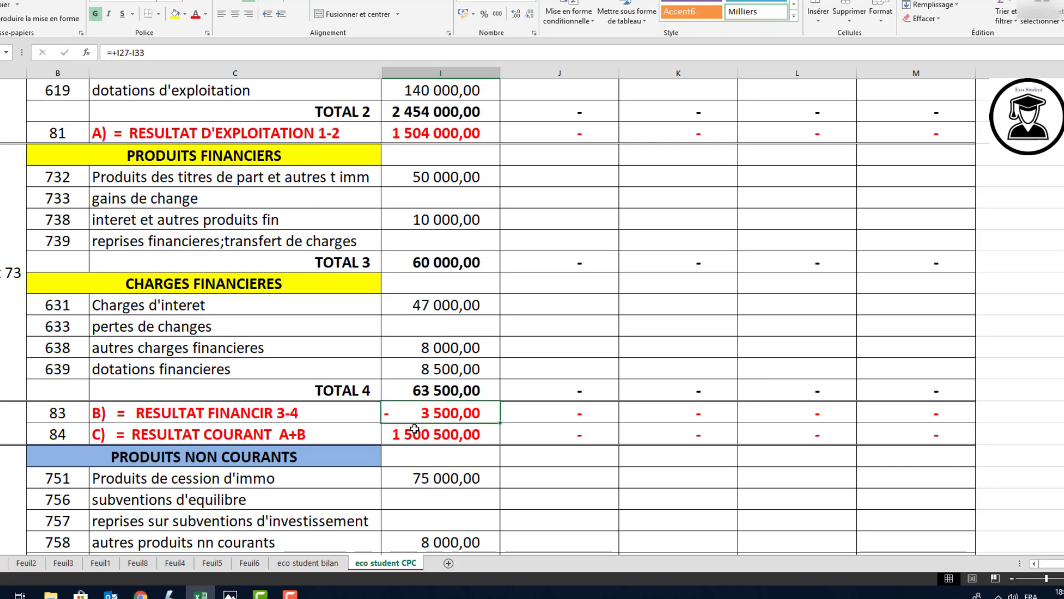
pyautogui.click(417, 434)
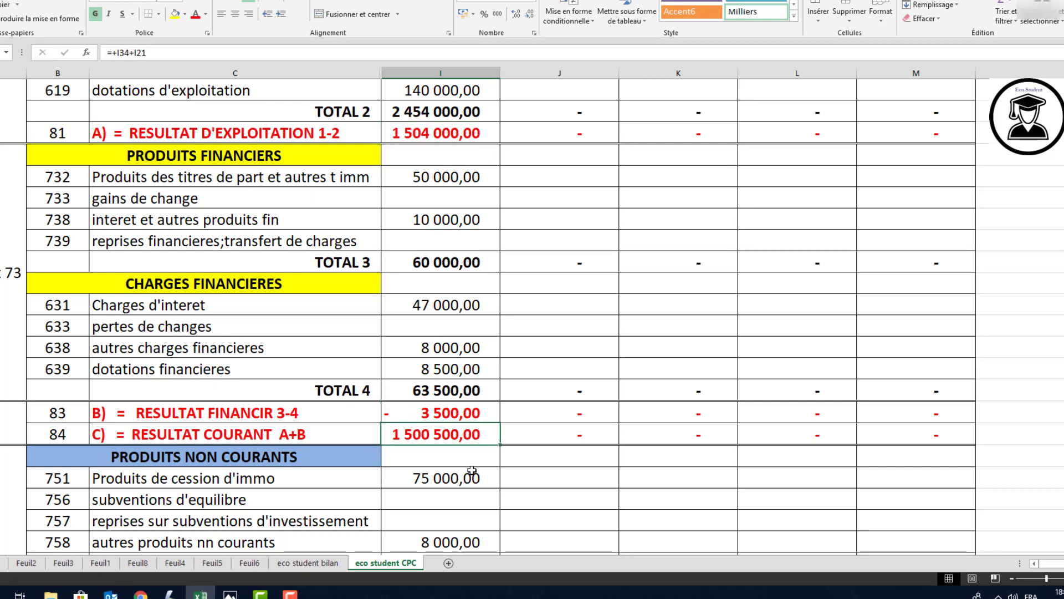
# Examine the EX6 non-current totals and the cells for RESULTAT NON COURANTES, RESULTAT AVANT IMPOT and IMPOT SUR LE RESULTAT
pyautogui.scroll(-4, 472, 470)
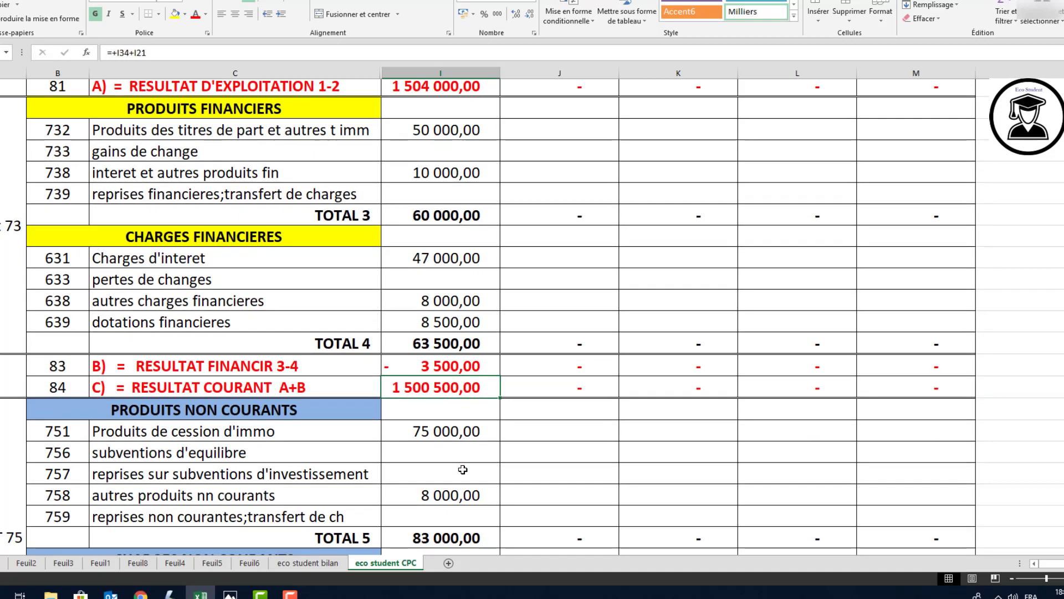
pyautogui.scroll(-1, 341, 244)
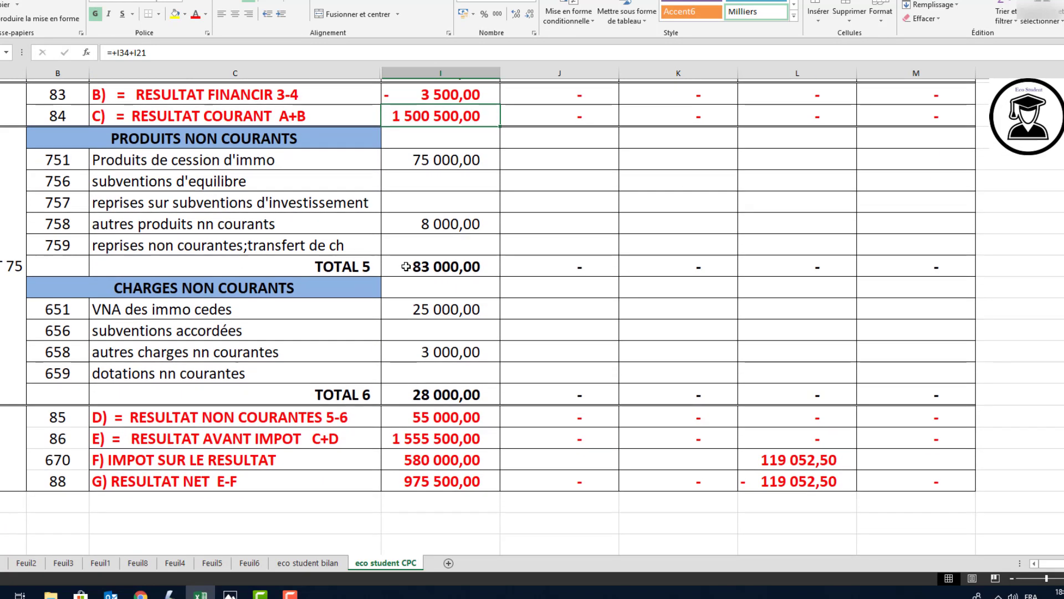
pyautogui.click(441, 392)
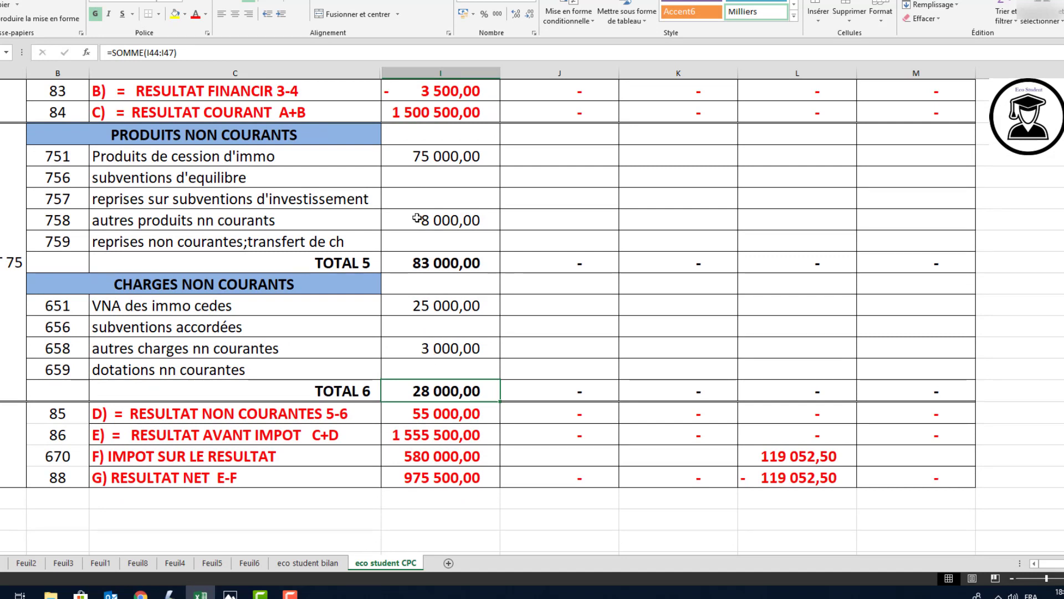
pyautogui.click(431, 413)
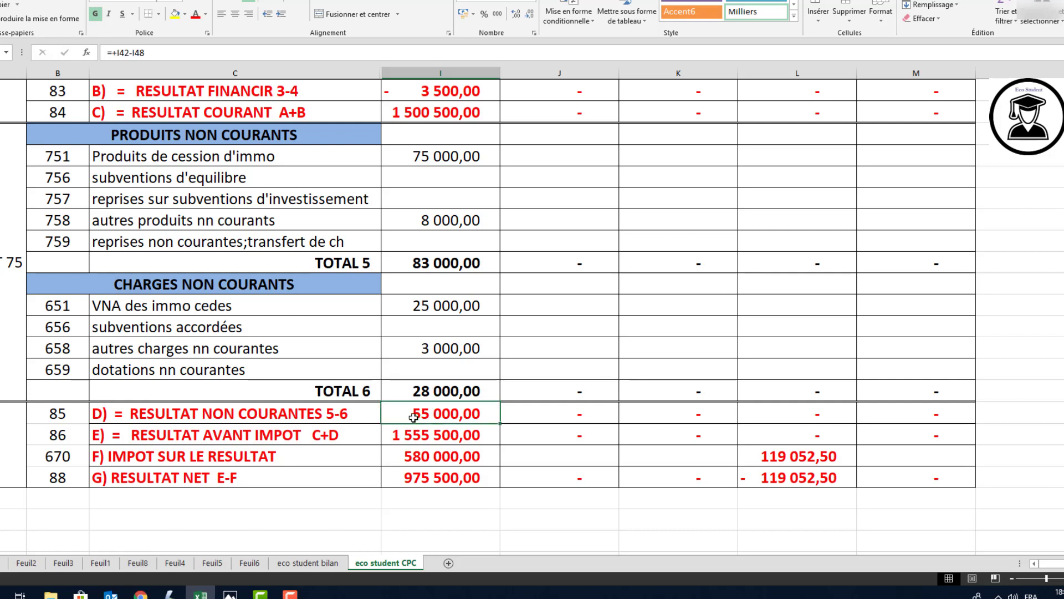
pyautogui.click(427, 435)
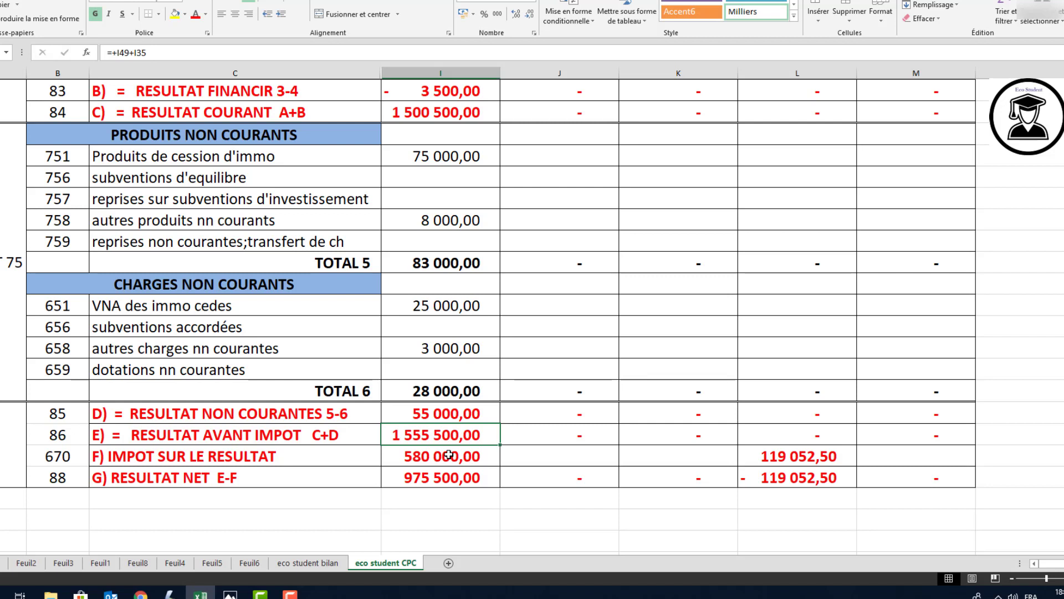
pyautogui.click(449, 455)
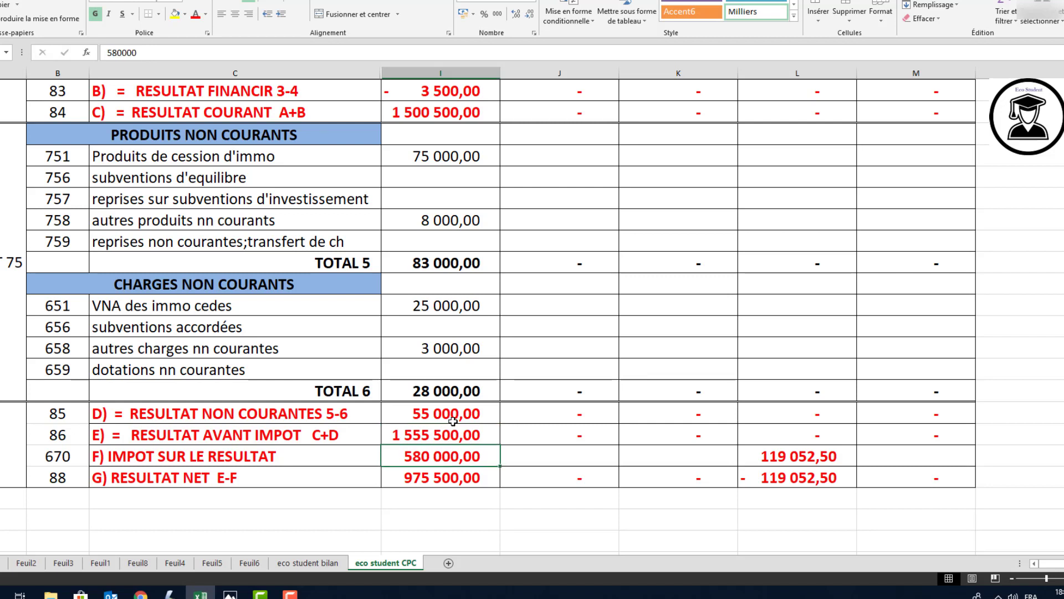
# Bring up the Exercice 7 image and enter its 6450000 for Ventes de Marchandises in the sheet's EX7 column
pyautogui.hotkey('alt', 'Tab')
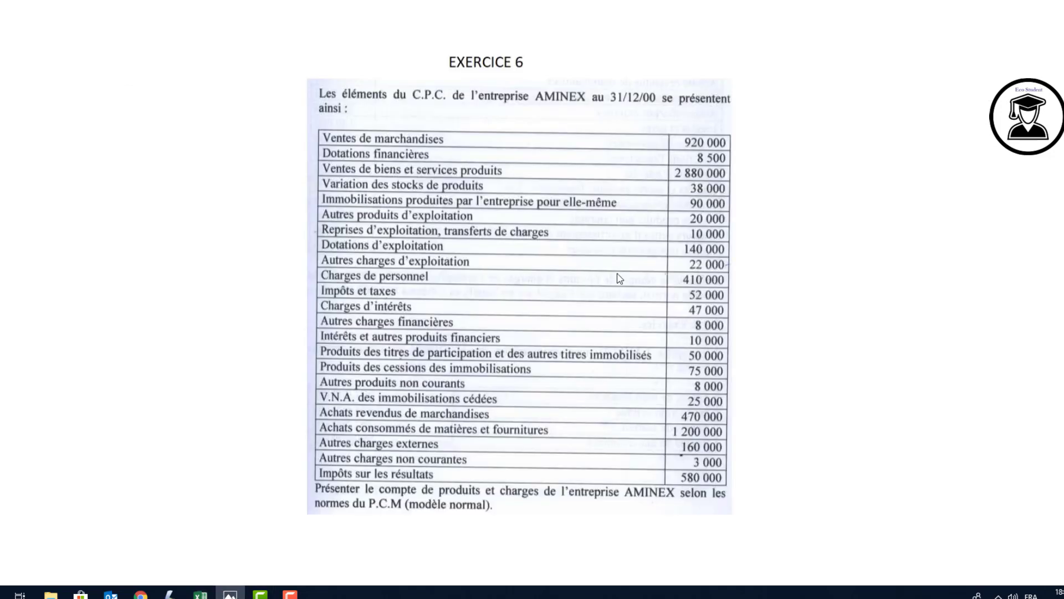
pyautogui.press('Right')
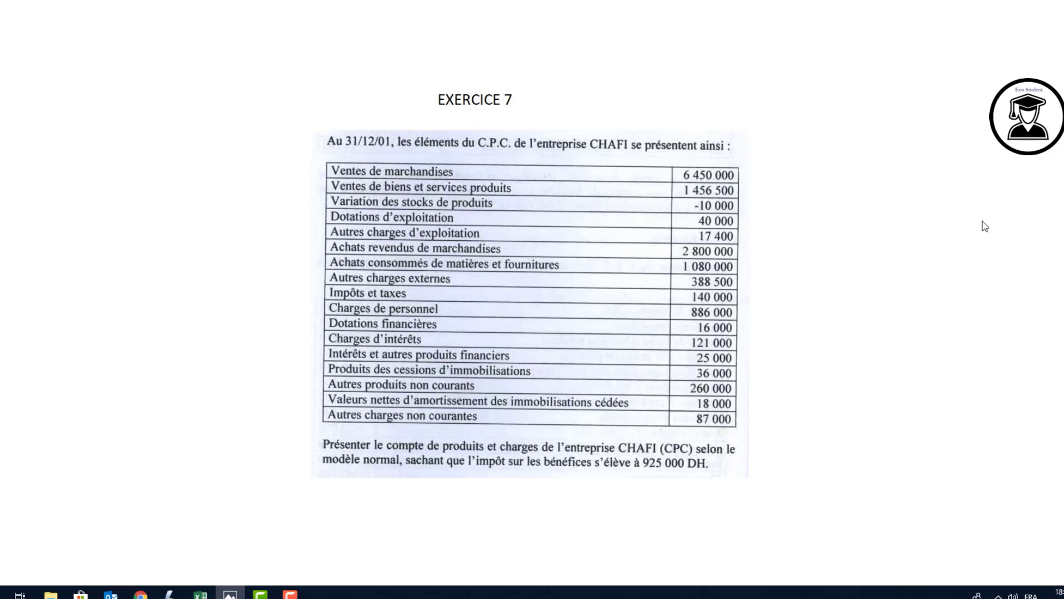
pyautogui.hotkey('alt', 'Tab')
pyautogui.scroll(10, 549, 250)
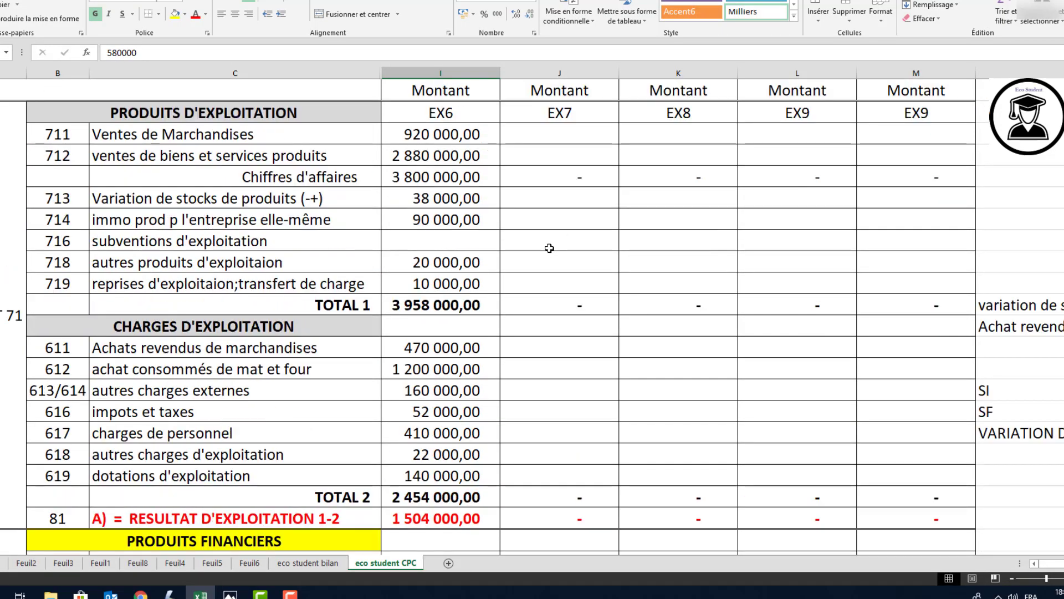
pyautogui.hotkey('alt', 'Tab')
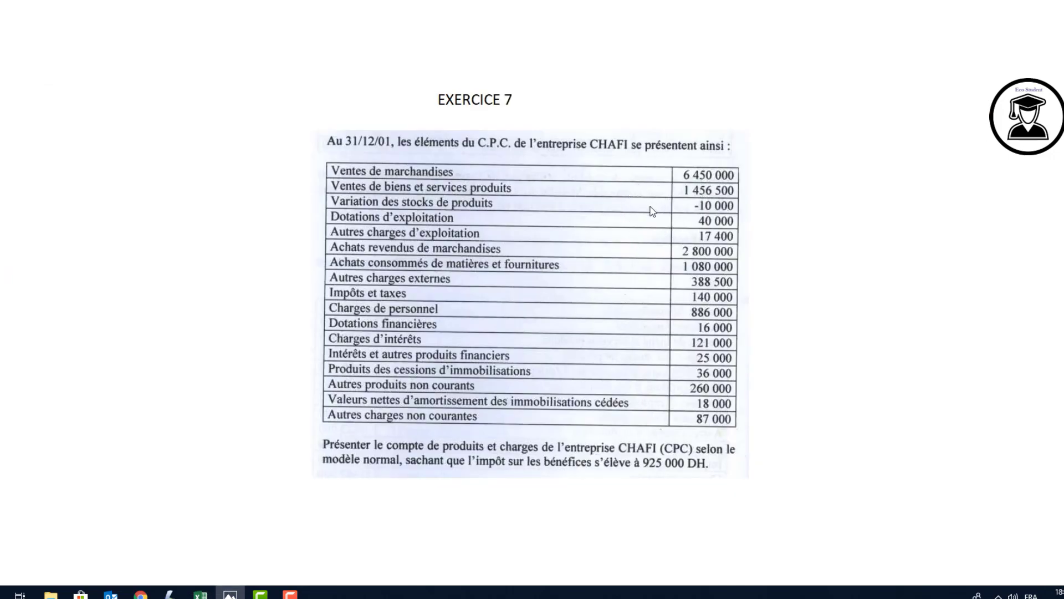
pyautogui.hotkey('alt', 'Tab')
pyautogui.write('6')
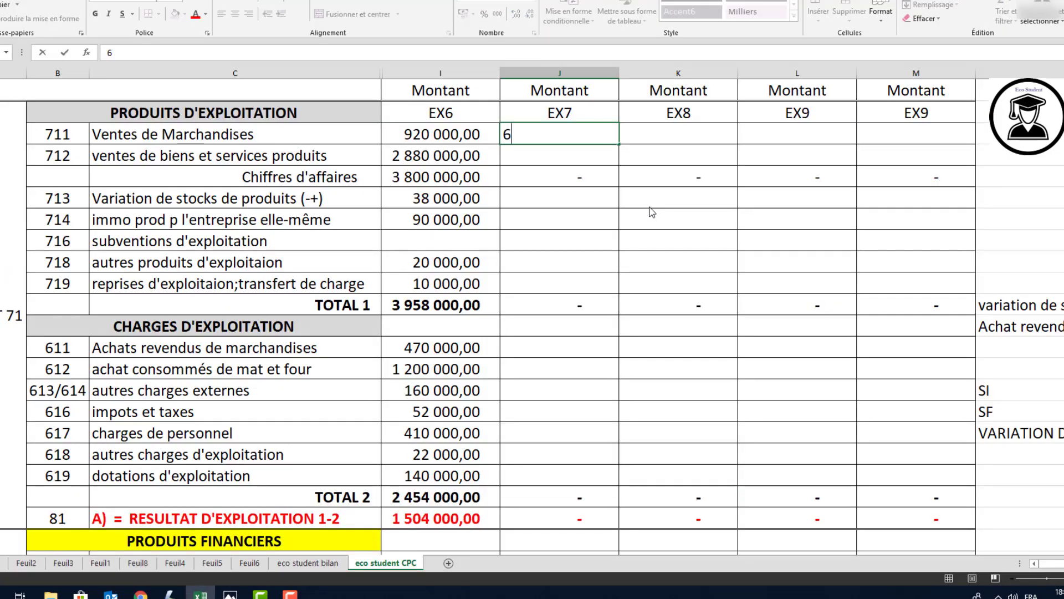
pyautogui.hotkey('alt', 'Tab')
pyautogui.hotkey('alt', 'Tab')
pyautogui.write('450000')
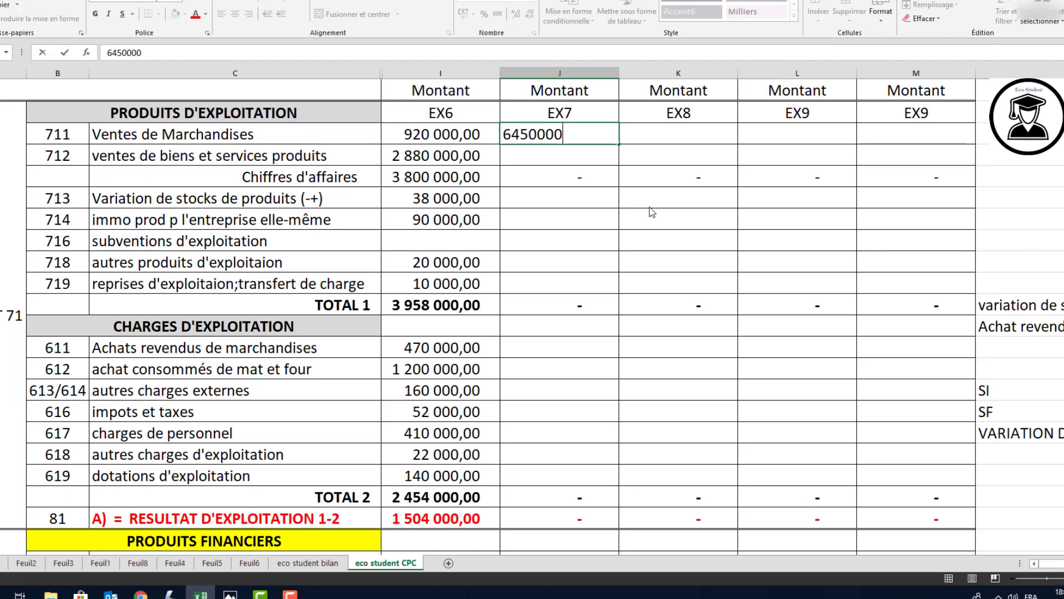
pyautogui.press('Return')
# Enter 1456500 for ventes de biens et services produits in the EX7 column, as given in the Exercice 7 image
pyautogui.hotkey('alt', 'Tab')
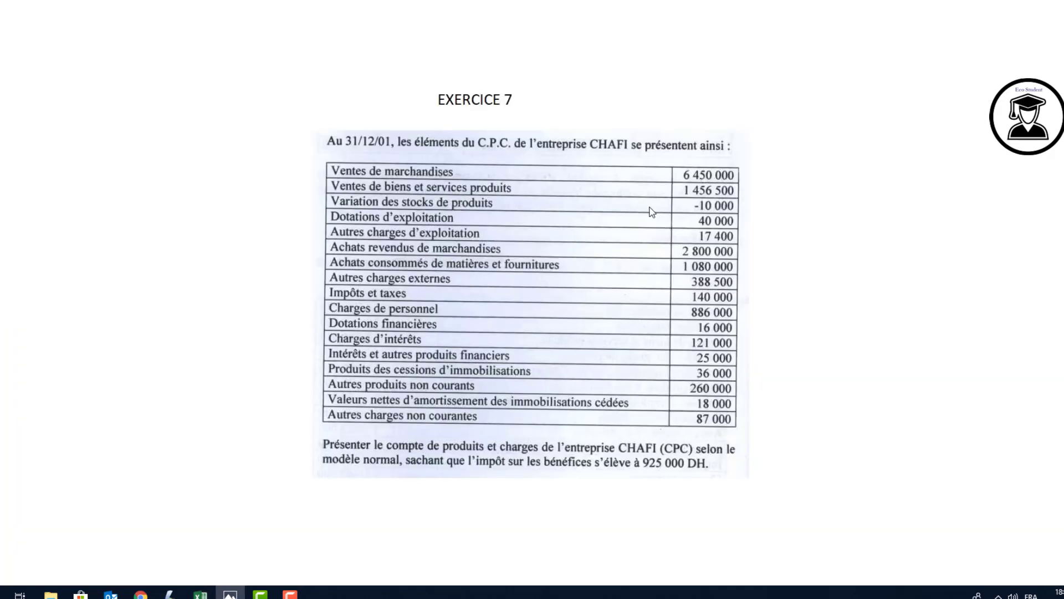
pyautogui.hotkey('alt', 'Tab')
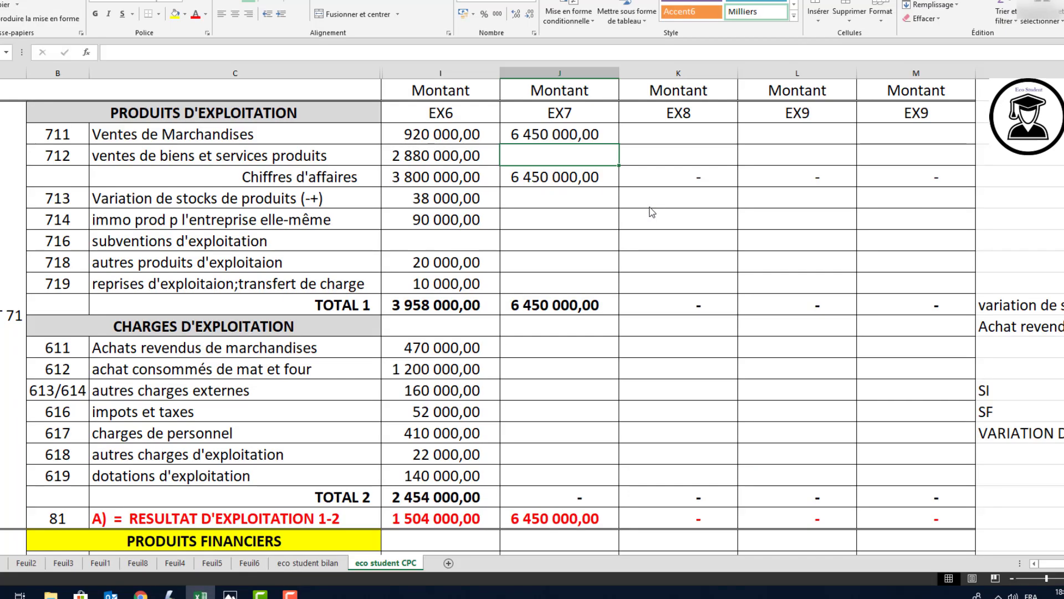
pyautogui.write('1456')
pyautogui.hotkey('alt', 'Tab')
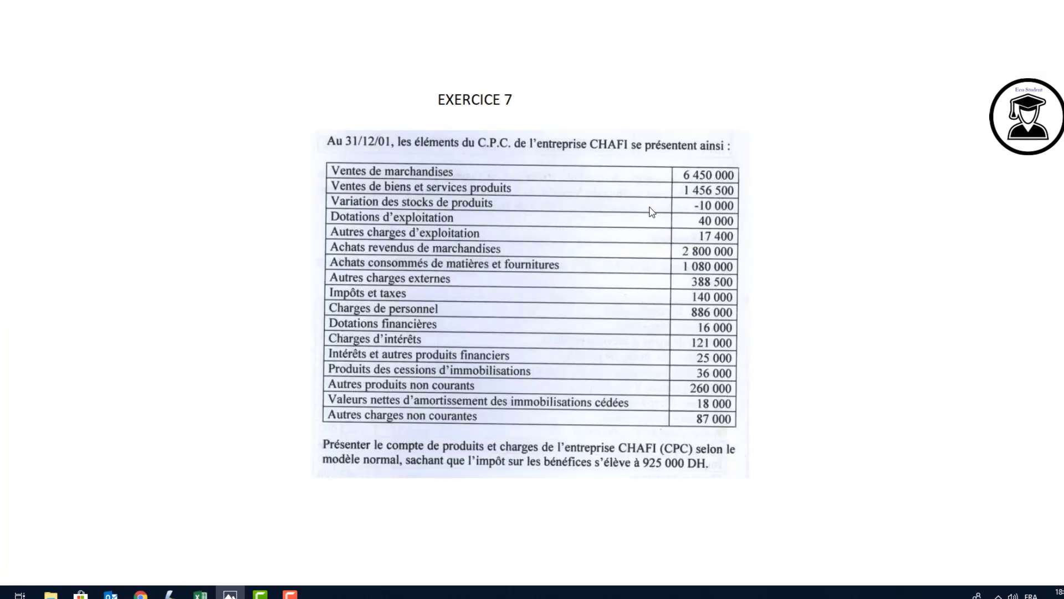
pyautogui.hotkey('alt', 'Tab')
pyautogui.write('500')
pyautogui.press('Return')
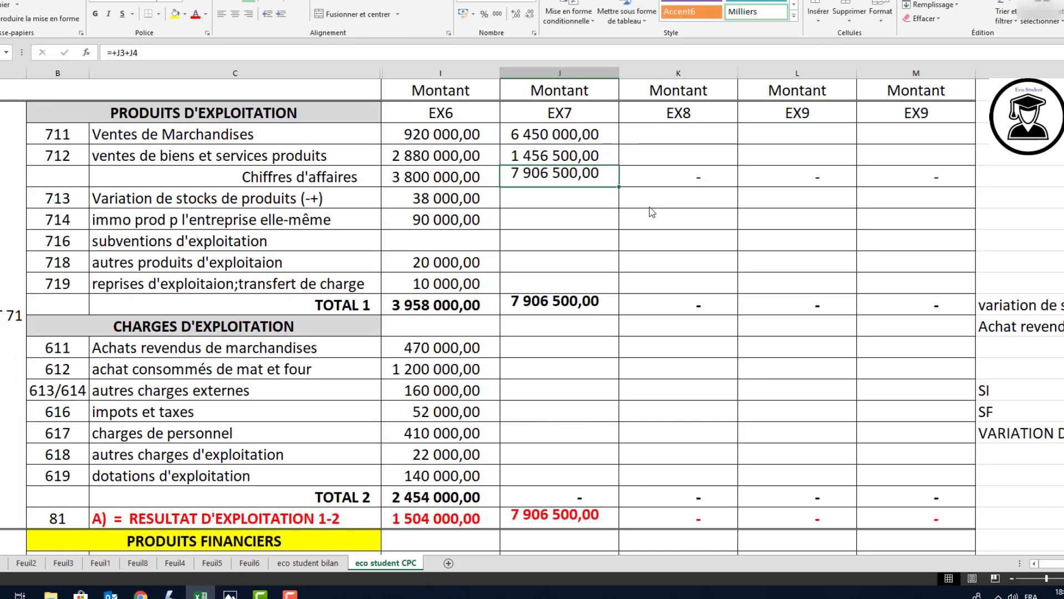
# Enter -10000 for Variation de stocks de produits in the EX7 column, as given in the Exercice 7 image
pyautogui.hotkey('alt', 'Tab')
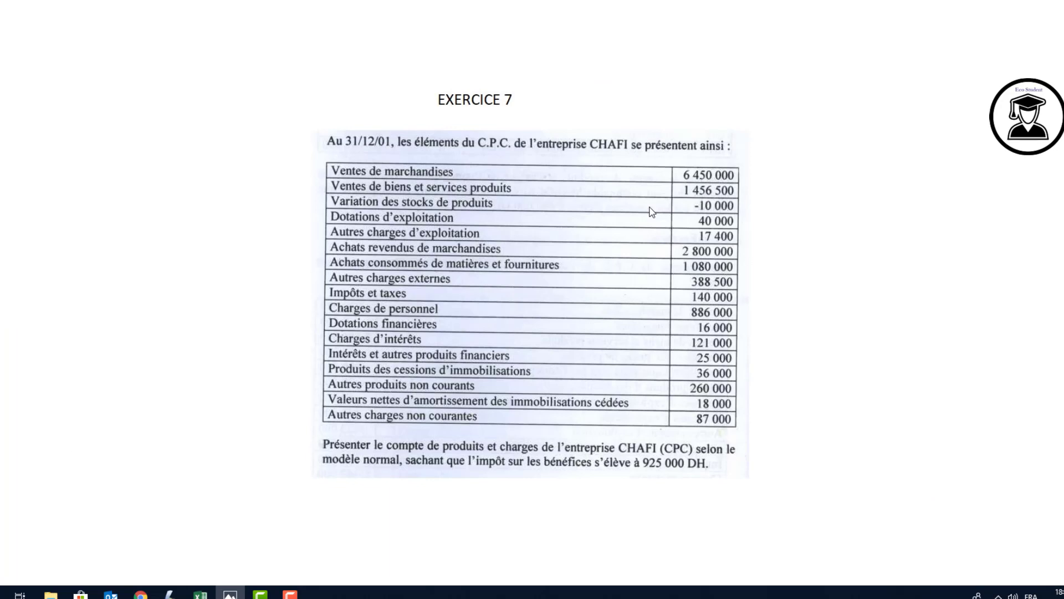
pyautogui.hotkey('alt', 'Tab')
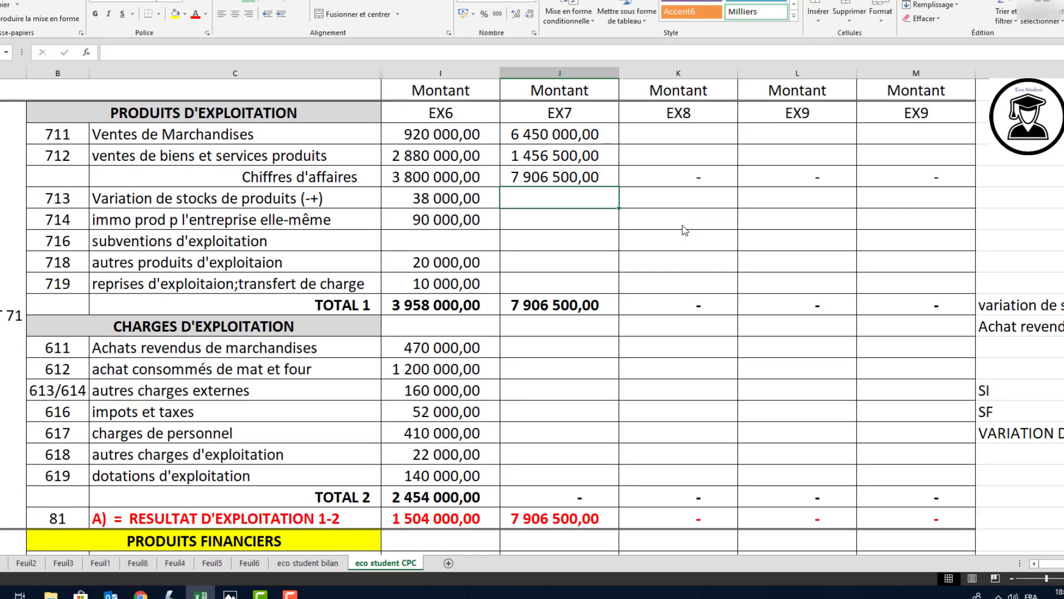
pyautogui.write('-10000')
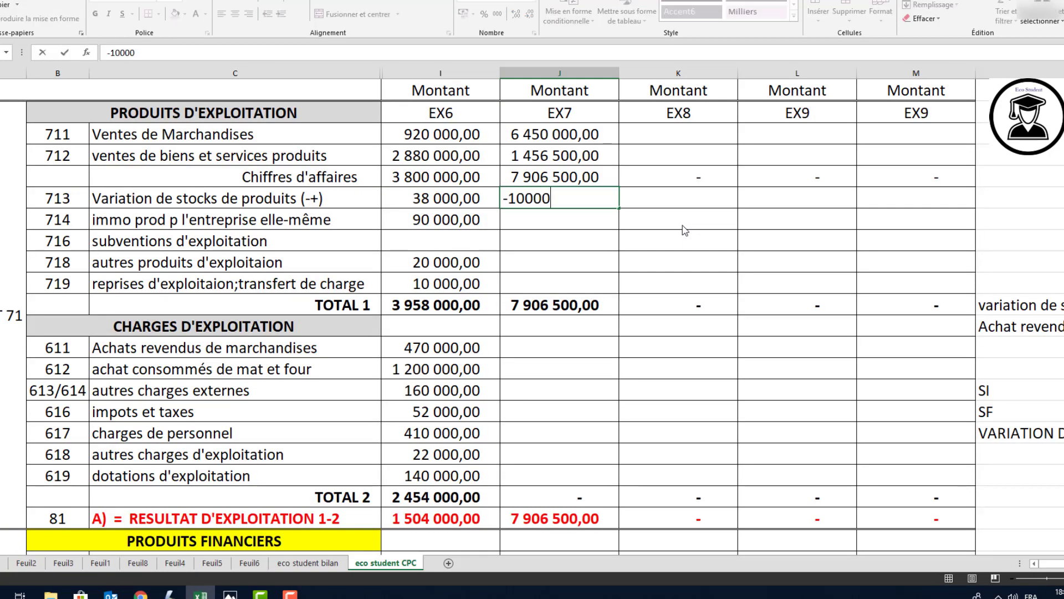
pyautogui.press('Return')
# Enter the Exercice 7 amount of 40000 for dotations d'exploitation in the EX7 column
pyautogui.hotkey('alt', 'Tab')
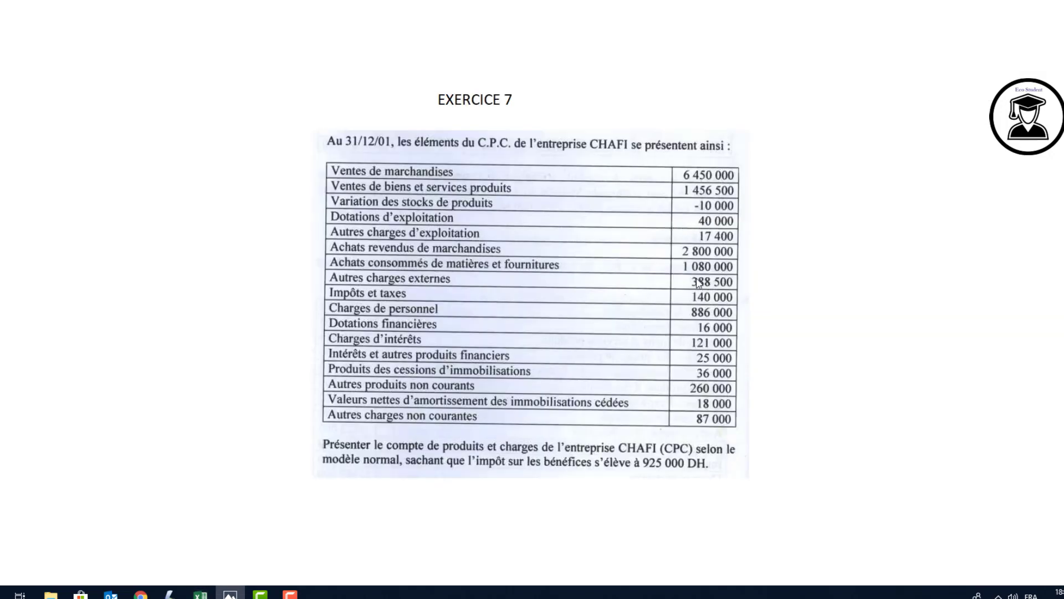
pyautogui.hotkey('alt', 'Tab')
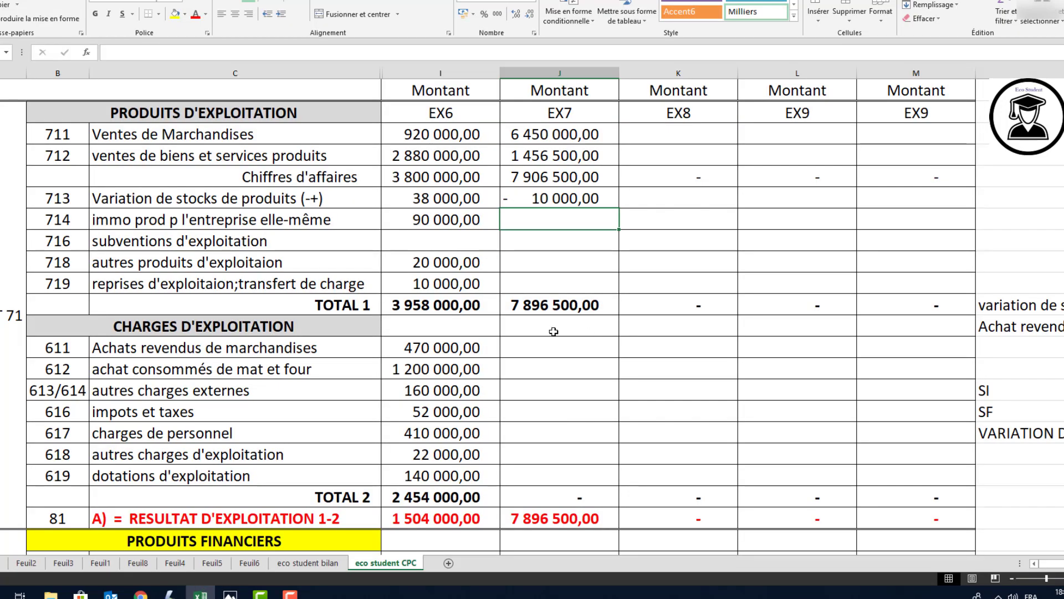
pyautogui.click(553, 470)
pyautogui.write('40000')
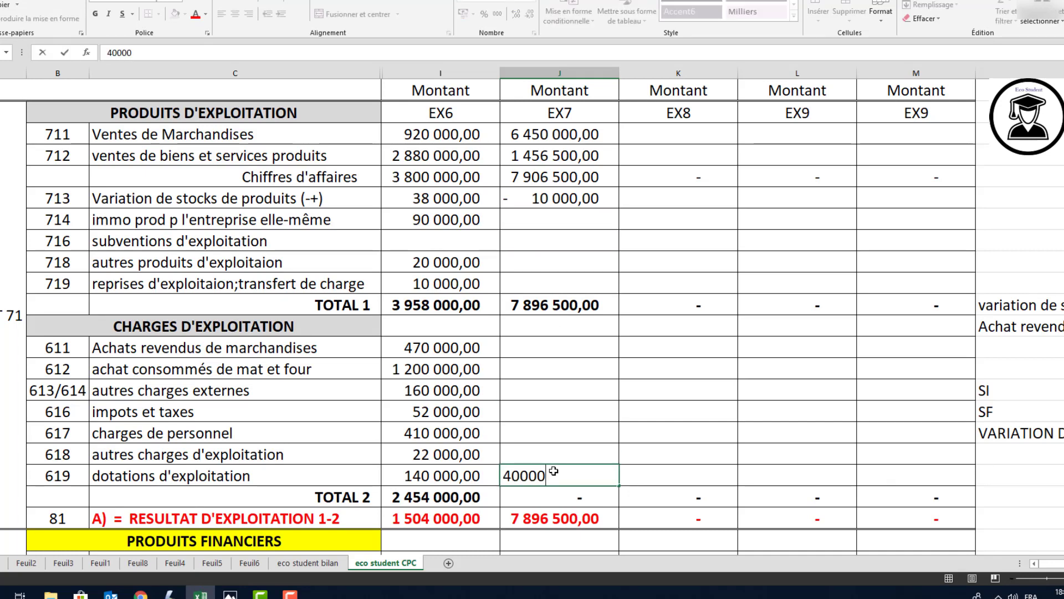
pyautogui.press('Return')
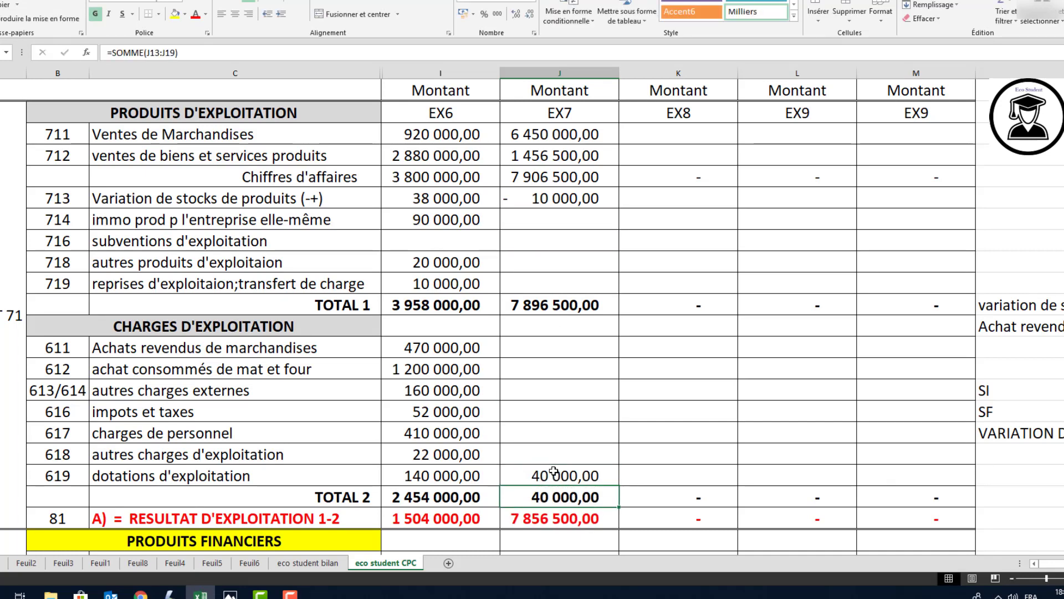
pyautogui.click(550, 72)
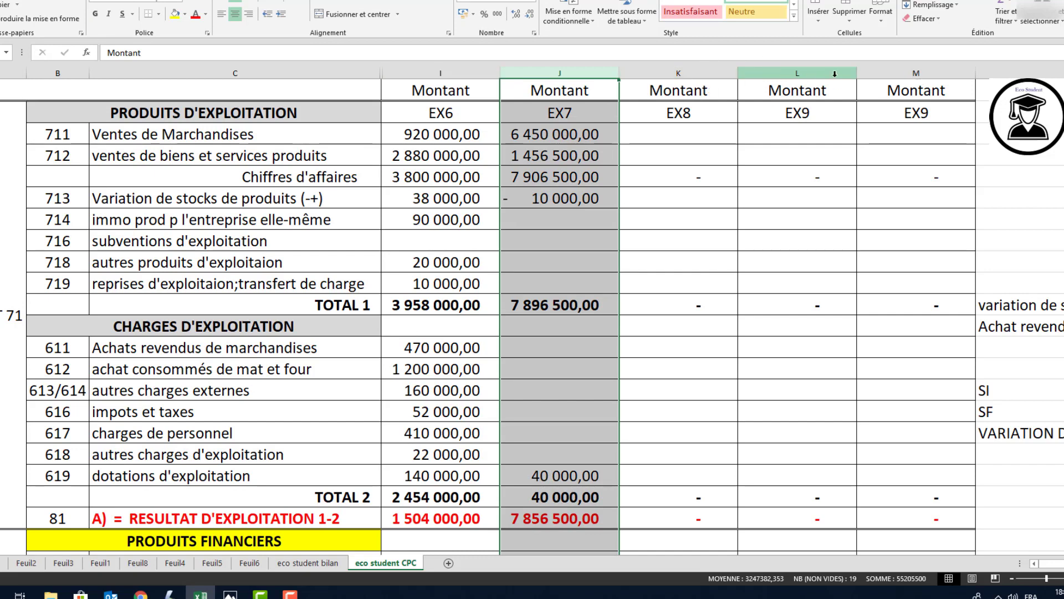
pyautogui.click(571, 274)
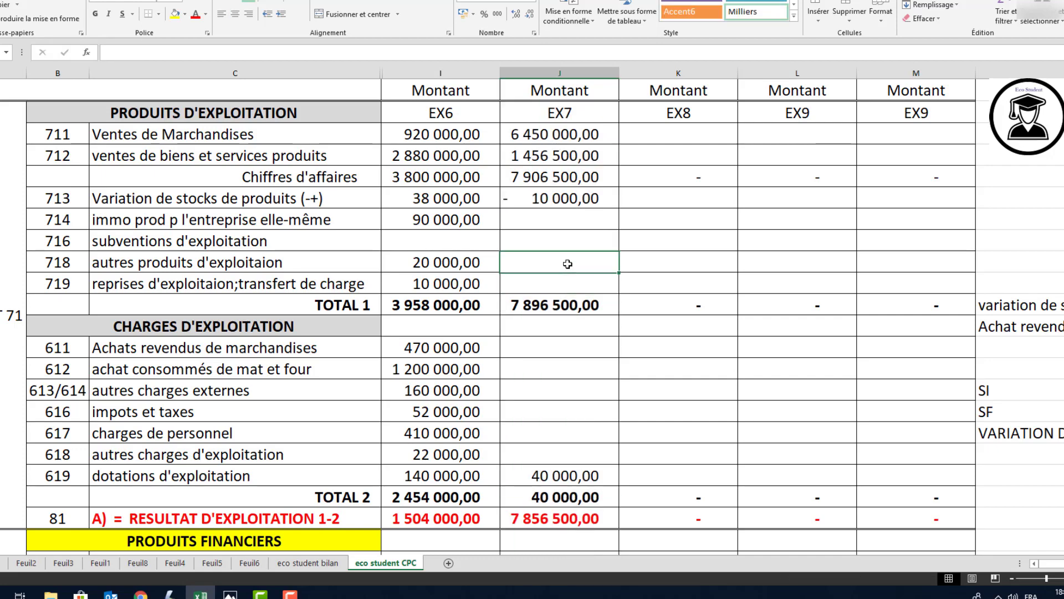
# Enter 17400 for autres charges d'exploitation in the EX7 column, checking the amount against the Exercice 7 image
pyautogui.hotkey('alt', 'Tab')
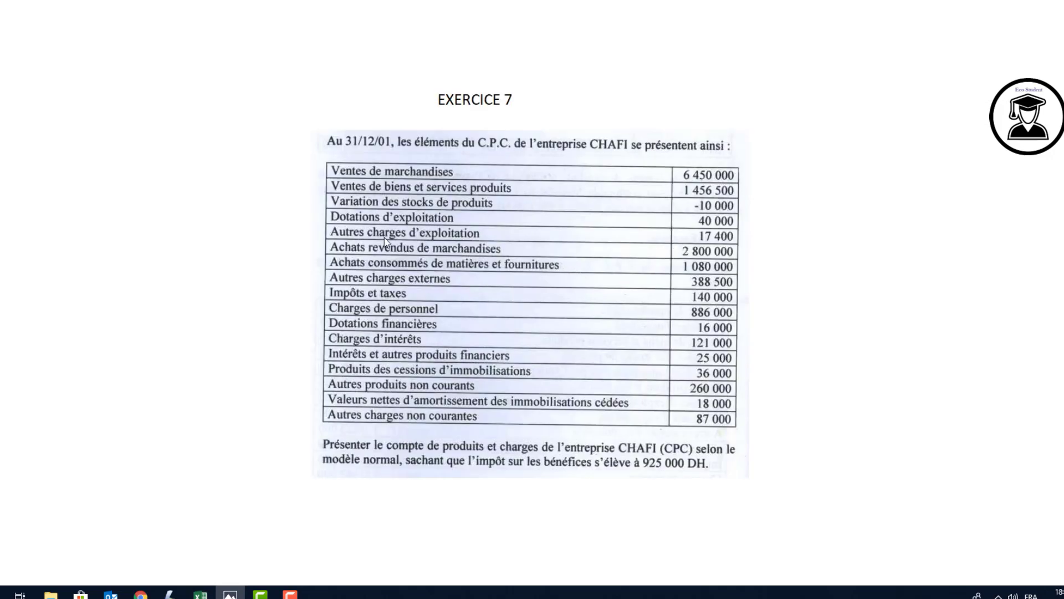
pyautogui.hotkey('alt', 'Tab')
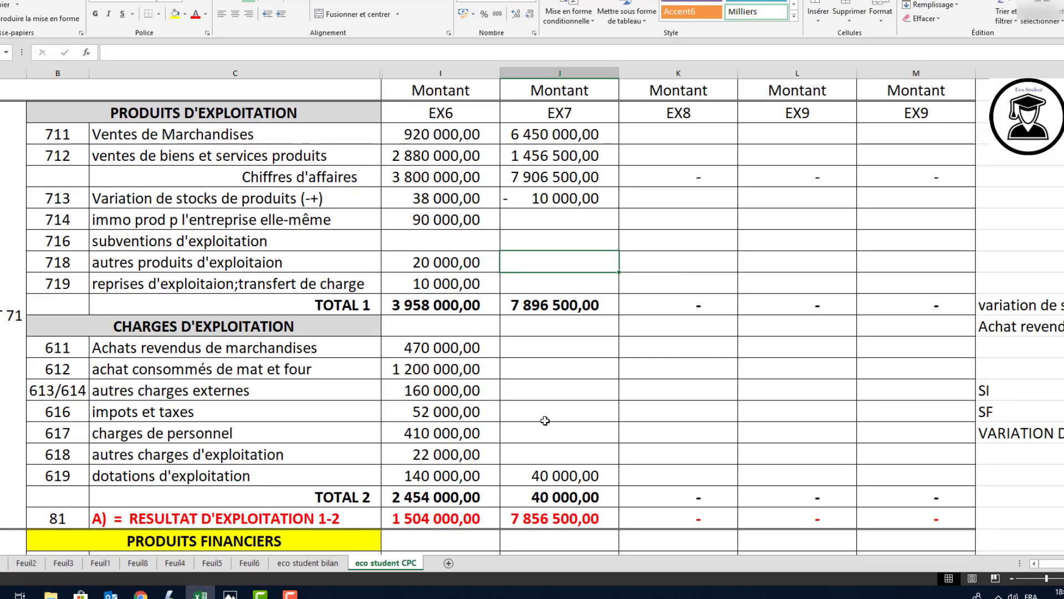
pyautogui.click(548, 453)
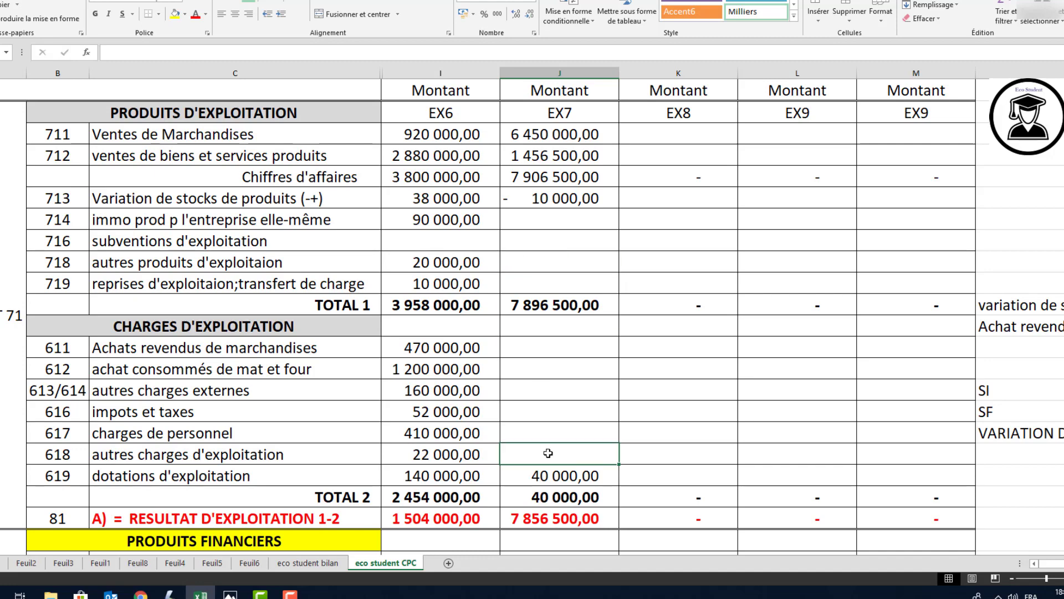
pyautogui.write('17')
pyautogui.hotkey('alt', 'Tab')
pyautogui.hotkey('alt', 'Tab')
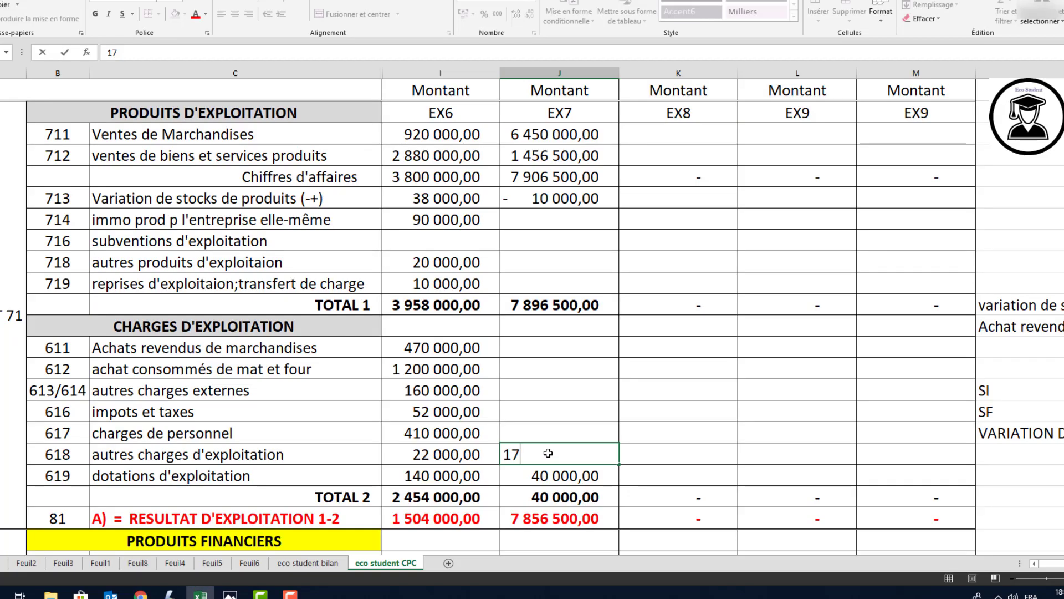
pyautogui.write('400')
pyautogui.press('Return')
# Enter 2800000 for Achats revendus de marchandises in the EX7 column, following the Exercice 7 image
pyautogui.hotkey('alt', 'Tab')
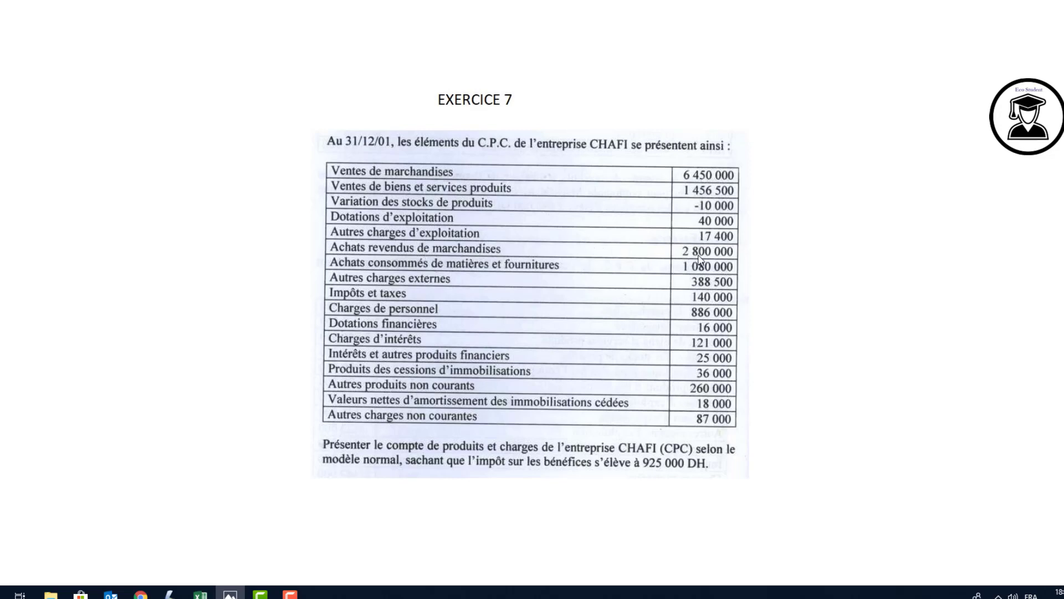
pyautogui.hotkey('alt', 'Tab')
pyautogui.click(544, 347)
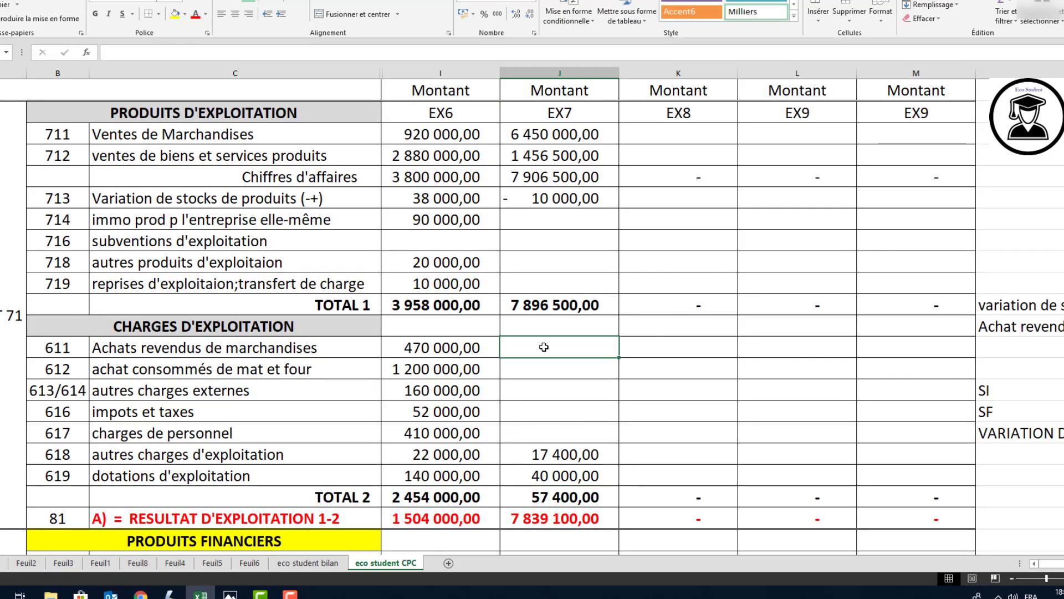
pyautogui.write('2800000')
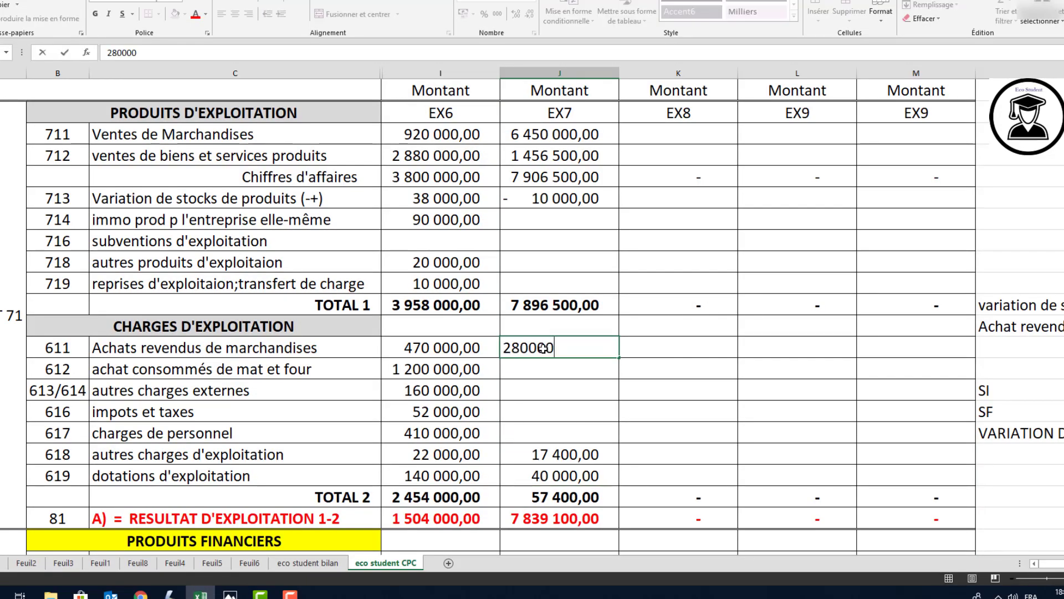
pyautogui.press('Return')
# Enter 1080000 for achat consommés de mat et four in the EX7 column, following the Exercice 7 image
pyautogui.hotkey('alt', 'Tab')
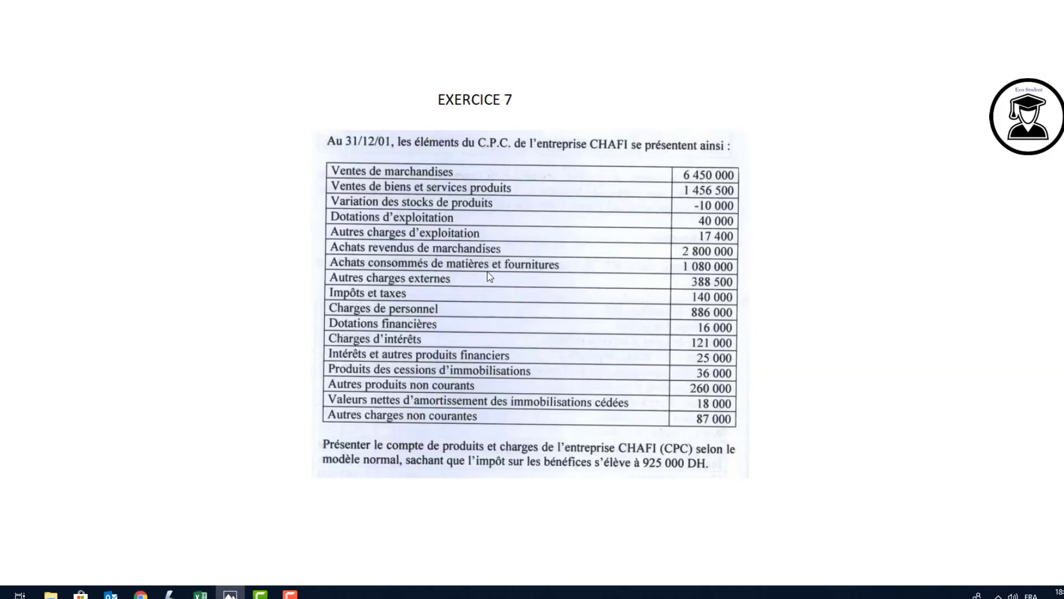
pyautogui.hotkey('alt', 'Tab')
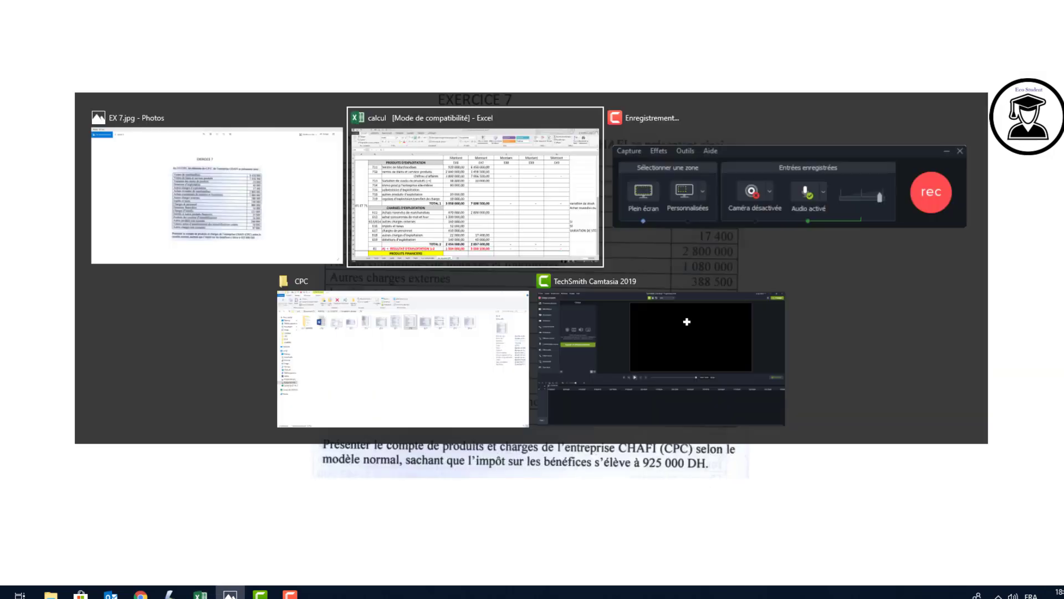
pyautogui.write('1 0')
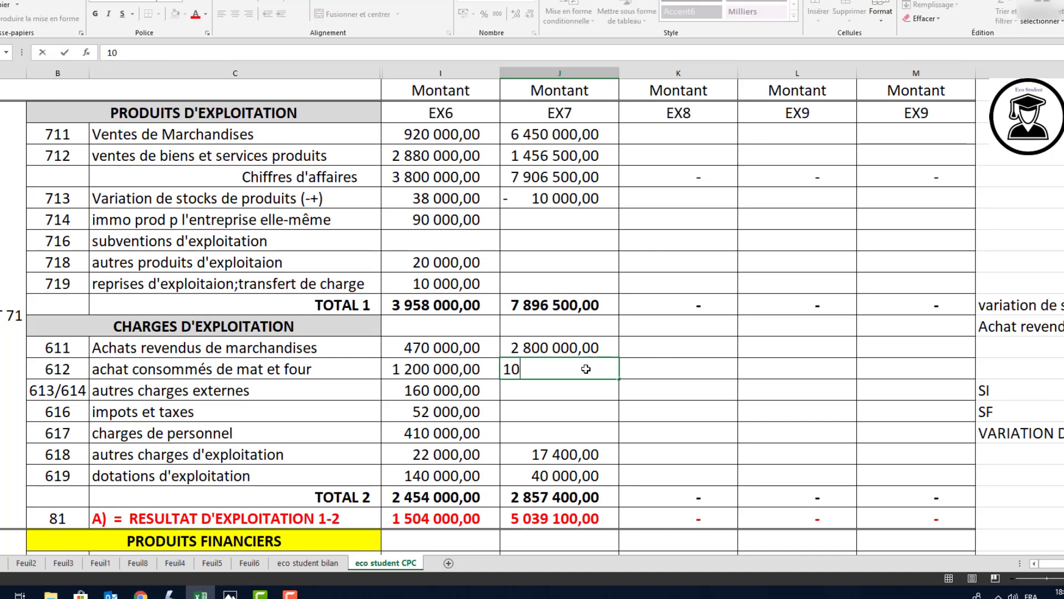
pyautogui.write('80 000')
pyautogui.press('Return')
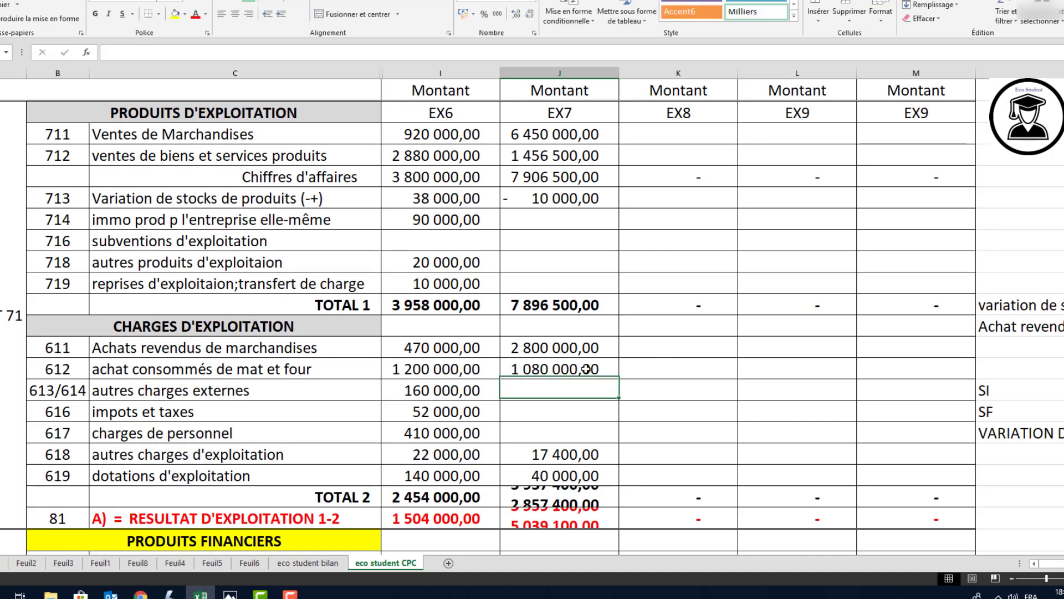
# Look up autres charges externes in the Exercice 7 image and enter its 388500 in the EX7 column
pyautogui.hotkey('alt', 'Tab')
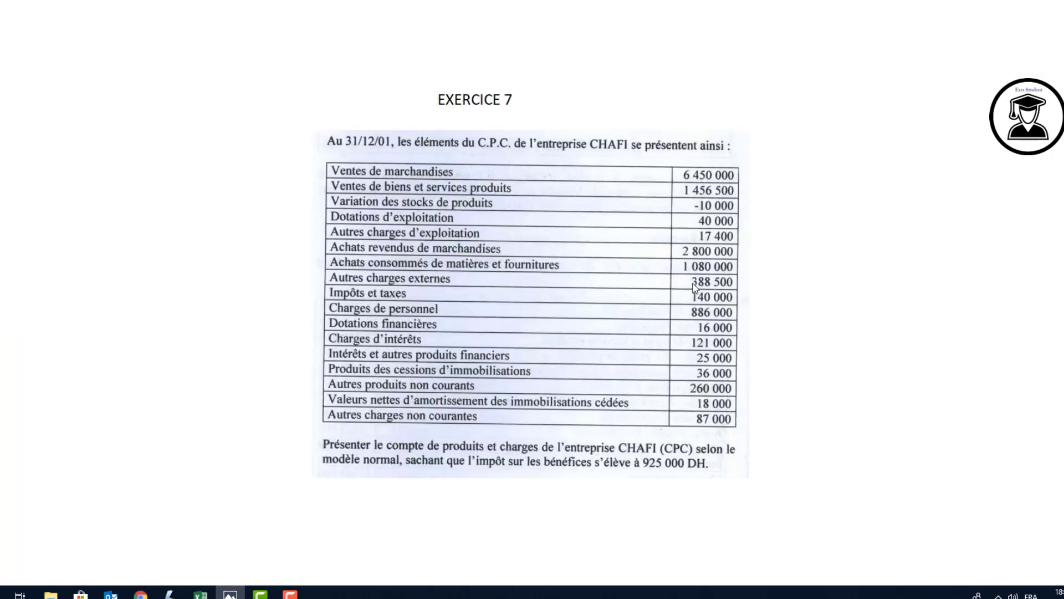
pyautogui.hotkey('alt', 'Tab')
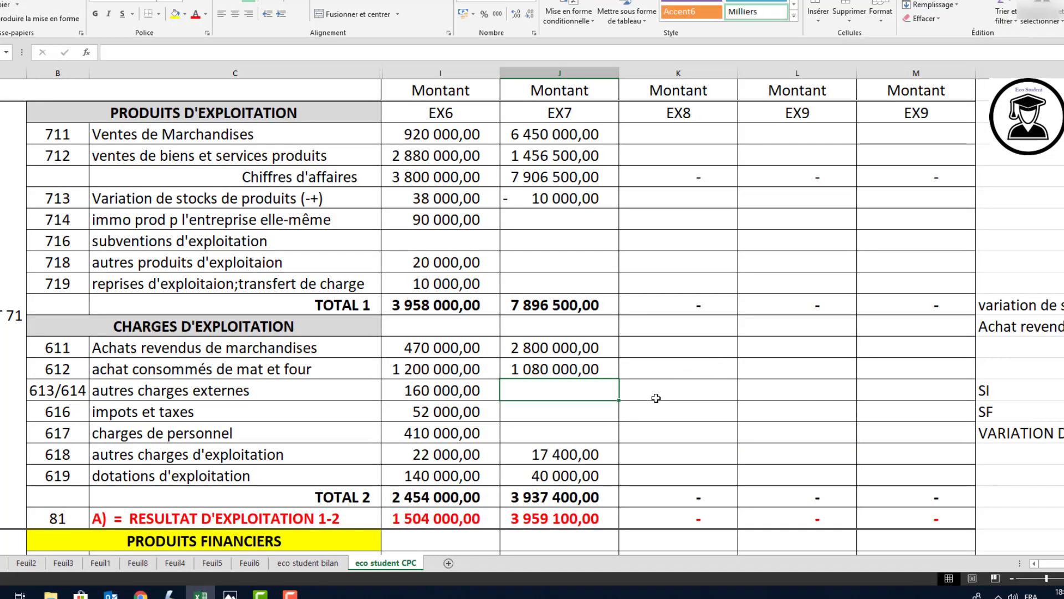
pyautogui.write('388500')
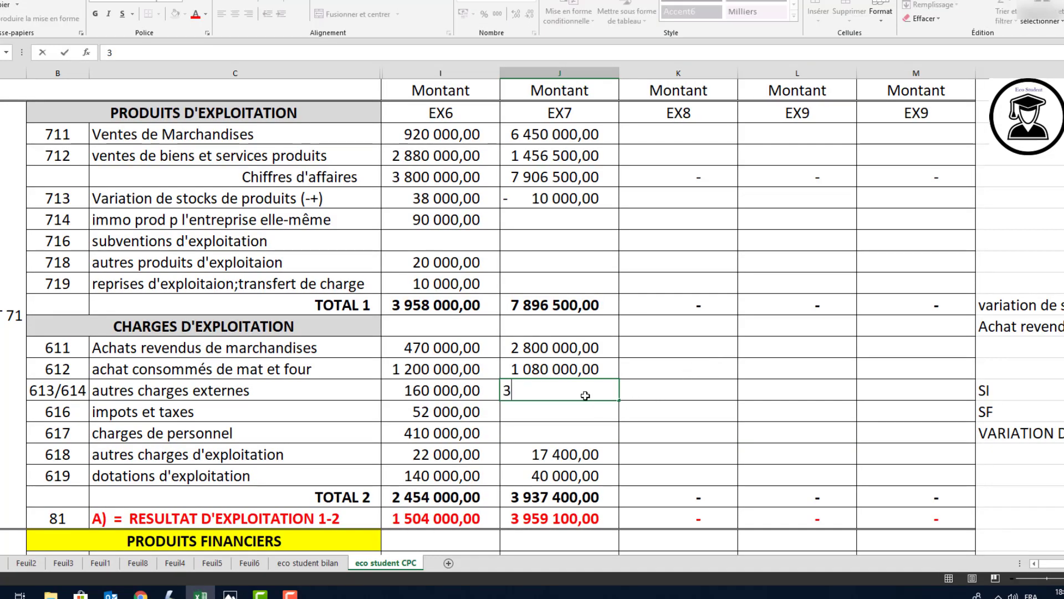
pyautogui.press('Return')
# Enter 140000 for impots et taxes in the EX7 column, as listed in the Exercice 7 image
pyautogui.hotkey('alt', 'Tab')
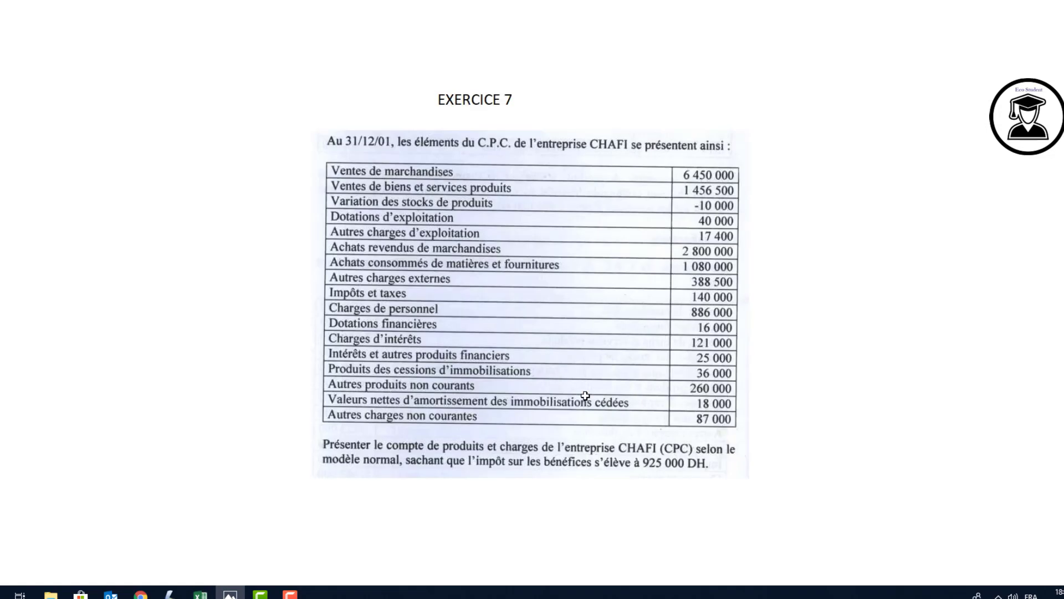
pyautogui.hotkey('alt', 'Tab')
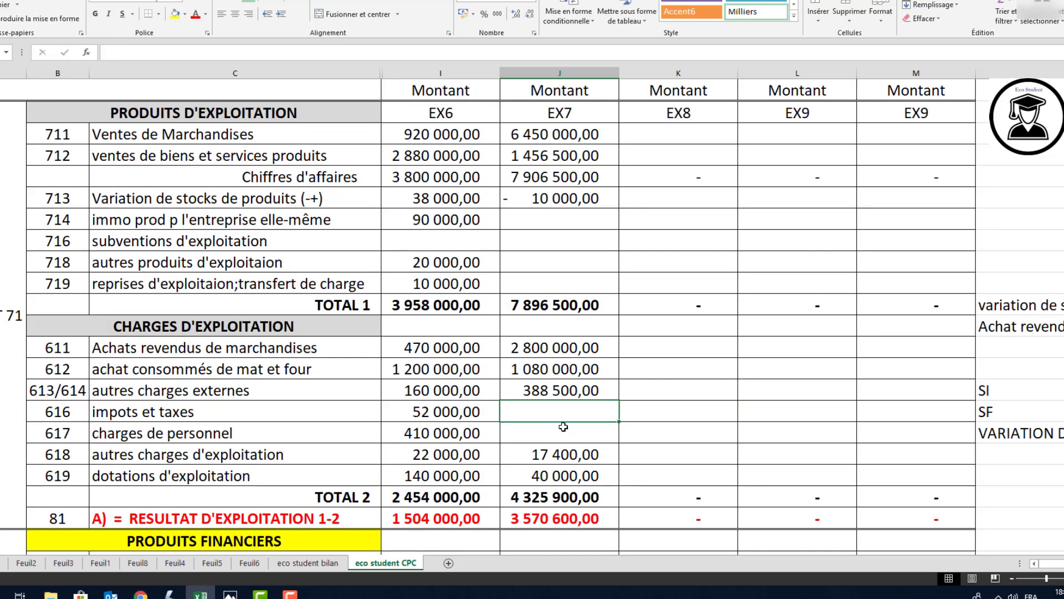
pyautogui.hotkey('alt', 'Tab')
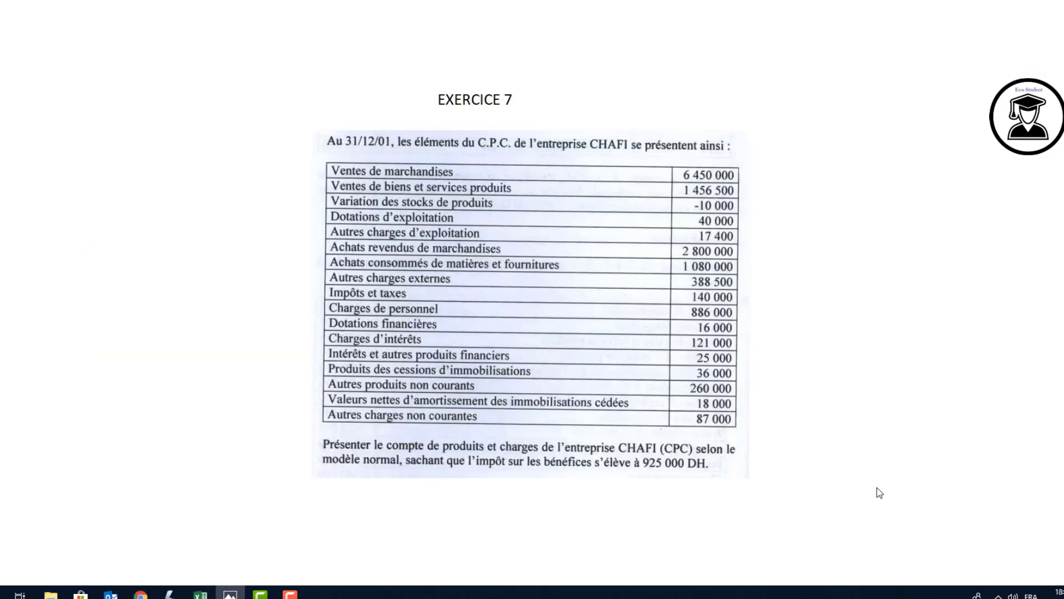
pyautogui.hotkey('alt', 'Tab')
pyautogui.write('14000')
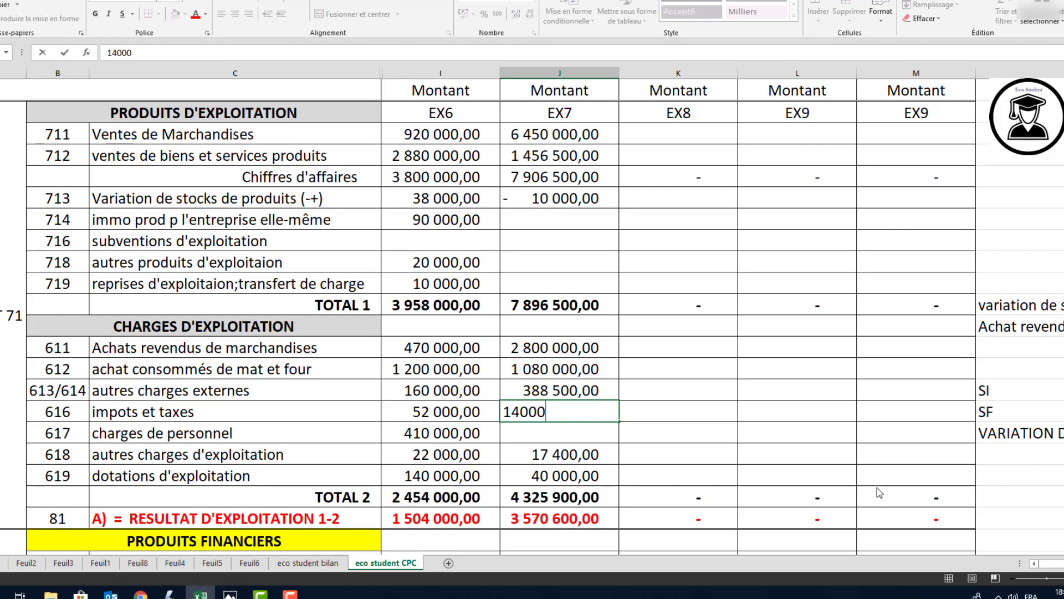
pyautogui.write('0')
pyautogui.press('Return')
# Enter 886000 for charges de personnel in the EX7 column, as listed in the Exercice 7 image
pyautogui.hotkey('alt', 'Tab')
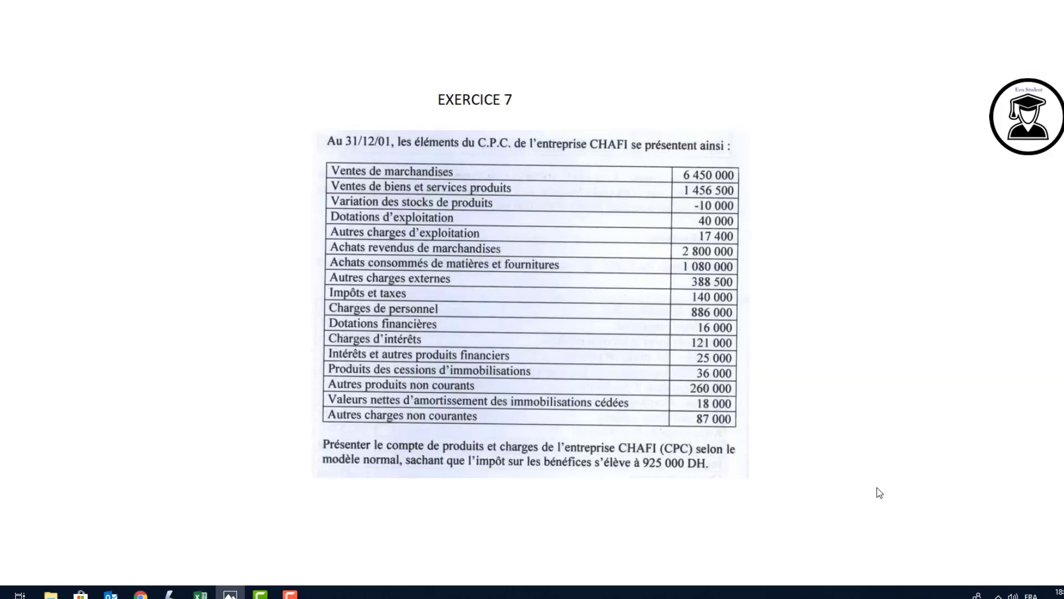
pyautogui.hotkey('alt', 'Tab')
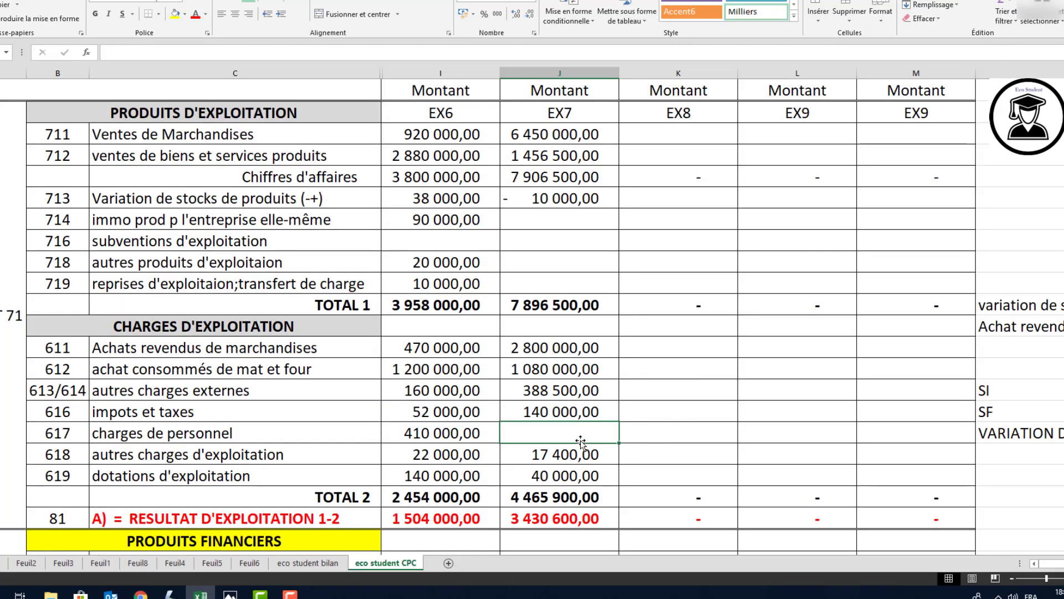
pyautogui.write('886000')
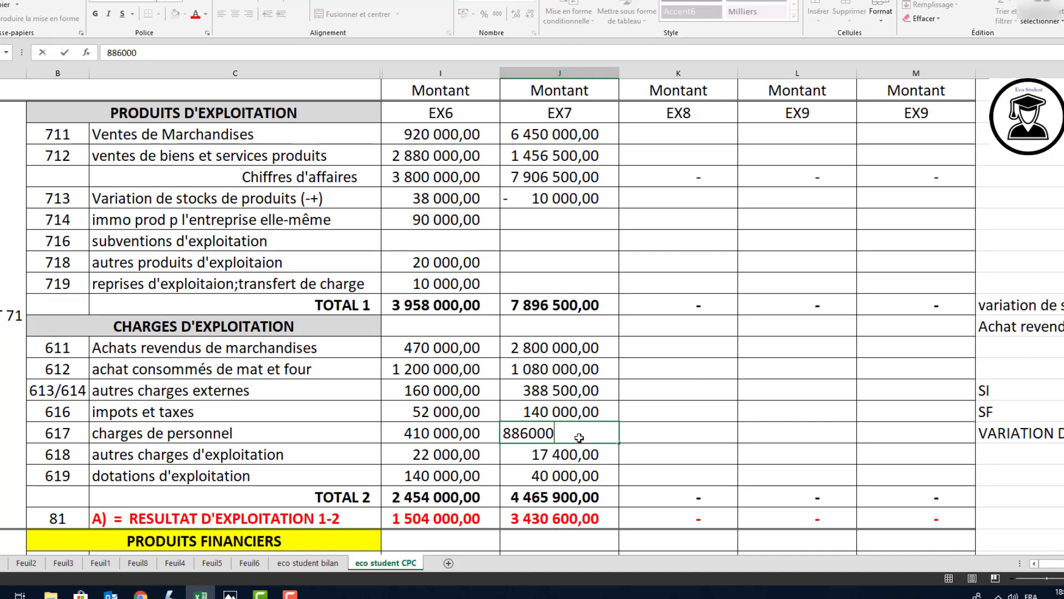
pyautogui.press('Return')
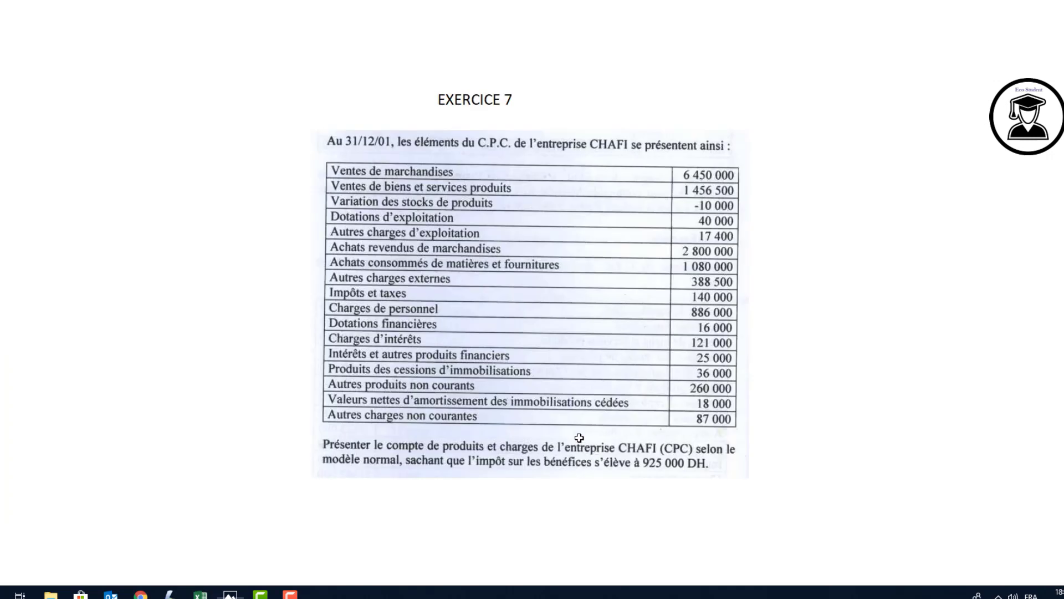
# Look up dotations financières in the Exercice 7 image and enter its 16000 in the EX7 column of the CPC
pyautogui.hotkey('alt', 'Tab')
pyautogui.hotkey('alt', 'Tab')
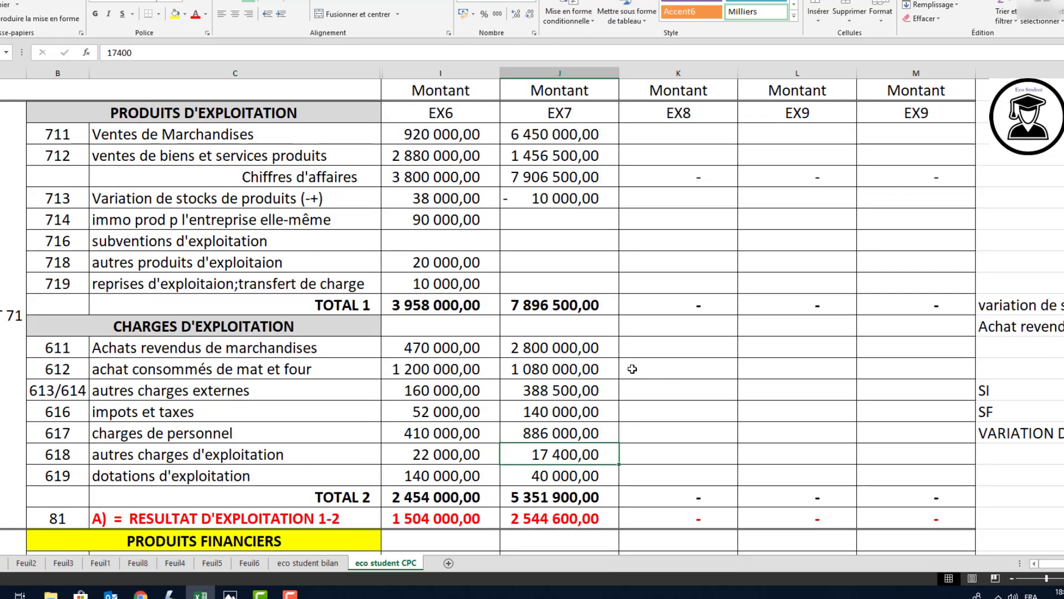
pyautogui.scroll(-4, 589, 398)
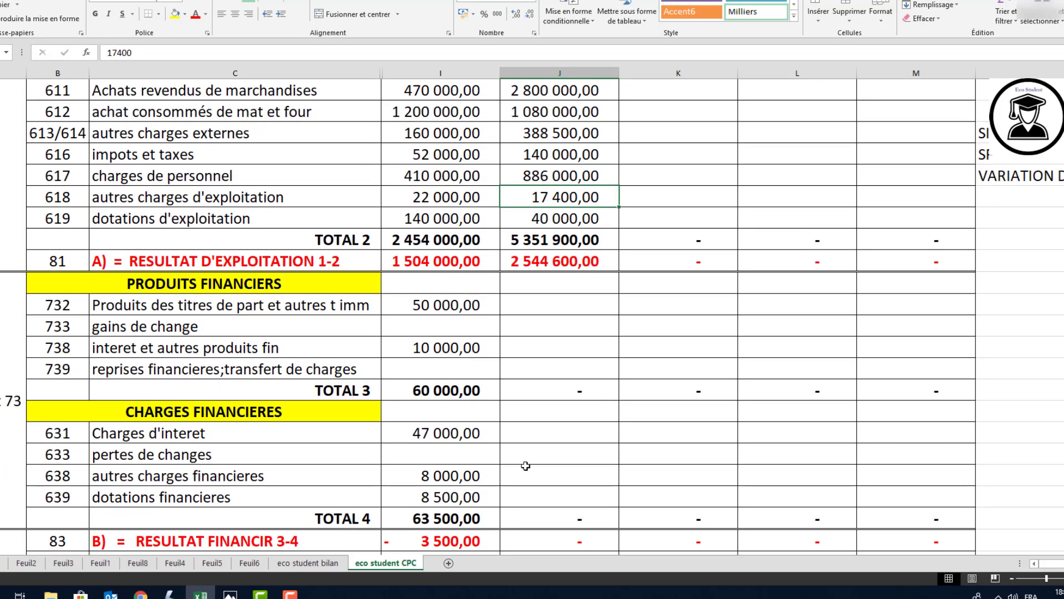
pyautogui.click(522, 494)
pyautogui.hotkey('alt', 'Tab')
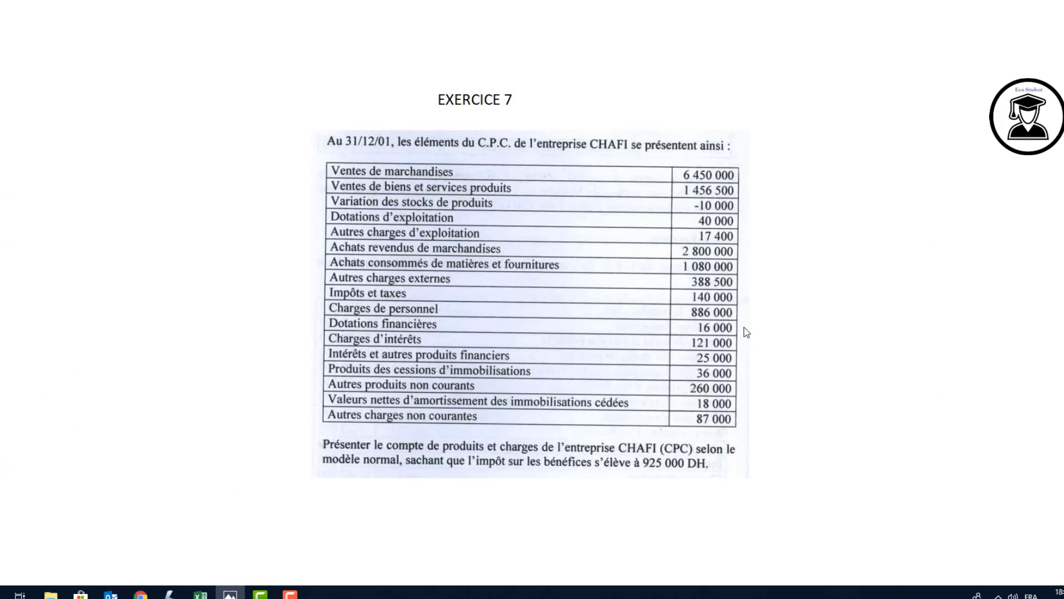
pyautogui.hotkey('alt', 'Tab')
pyautogui.write('16000')
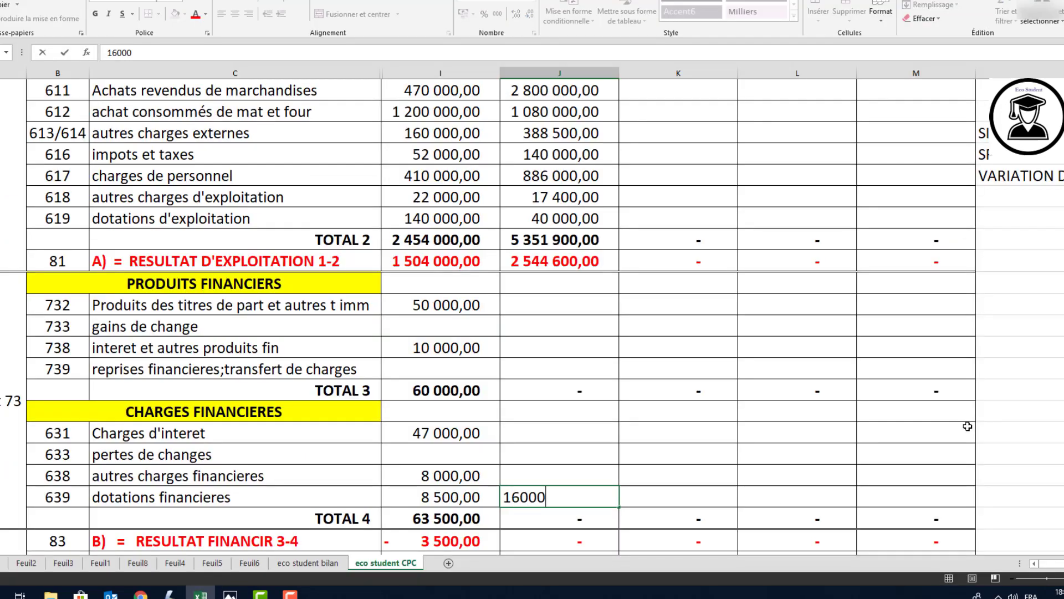
pyautogui.press('Return')
# Enter 121000 for Charges d'interet in the EX7 column, following the Exercice 7 image
pyautogui.hotkey('alt', 'Tab')
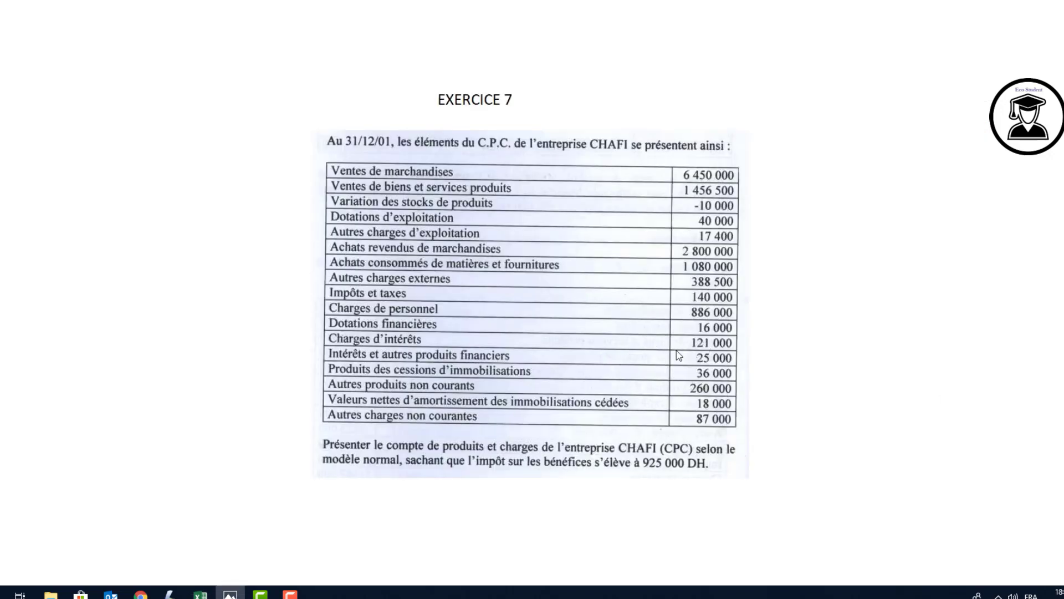
pyautogui.hotkey('alt', 'Tab')
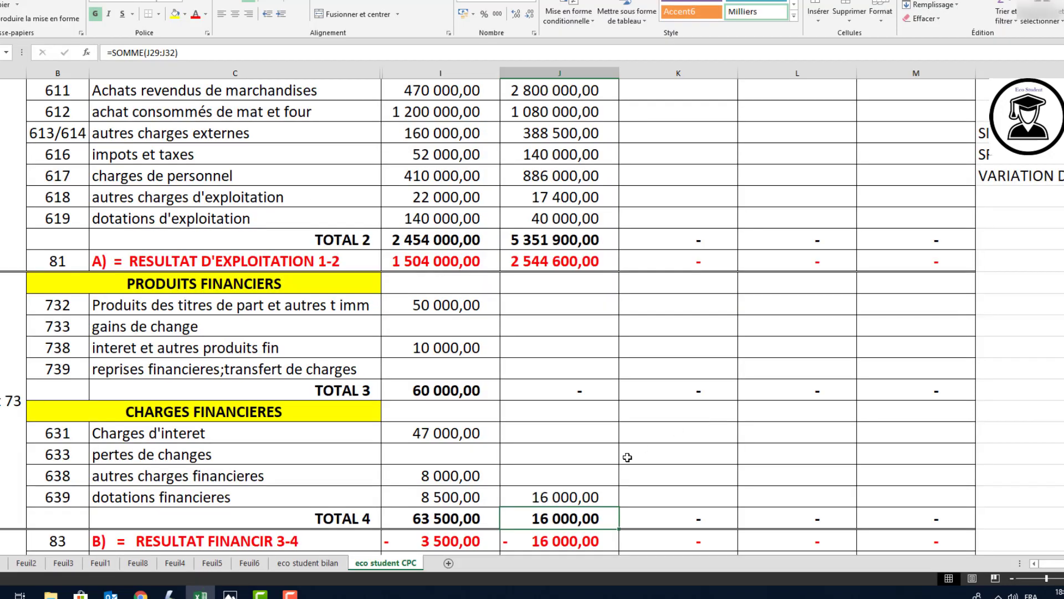
pyautogui.press('Up')
pyautogui.press('Up')
pyautogui.press('Up')
pyautogui.press('Up')
pyautogui.hotkey('alt', 'Tab')
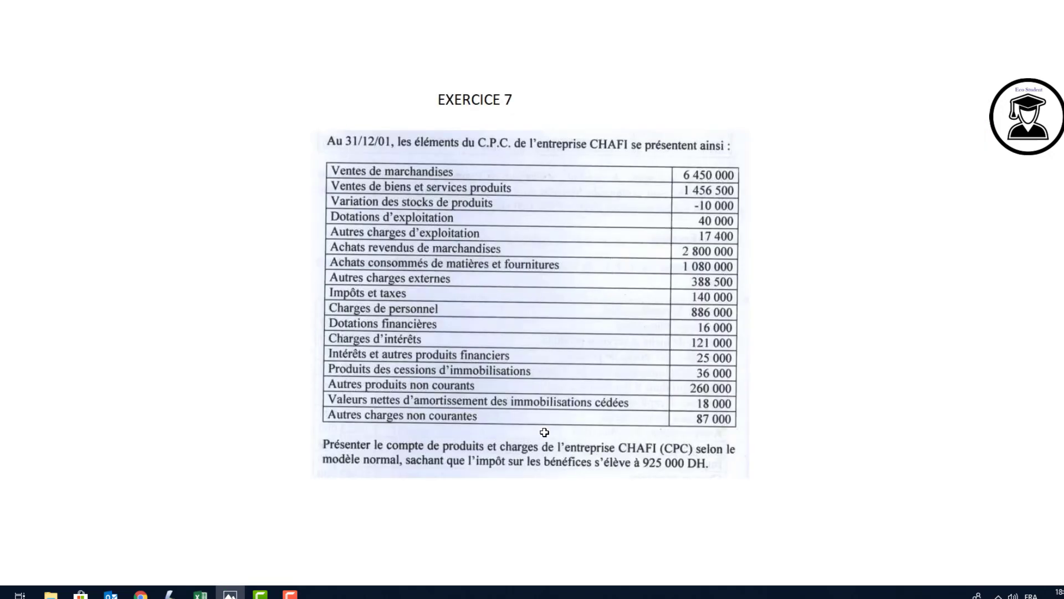
pyautogui.hotkey('alt', 'Tab')
pyautogui.write('121000')
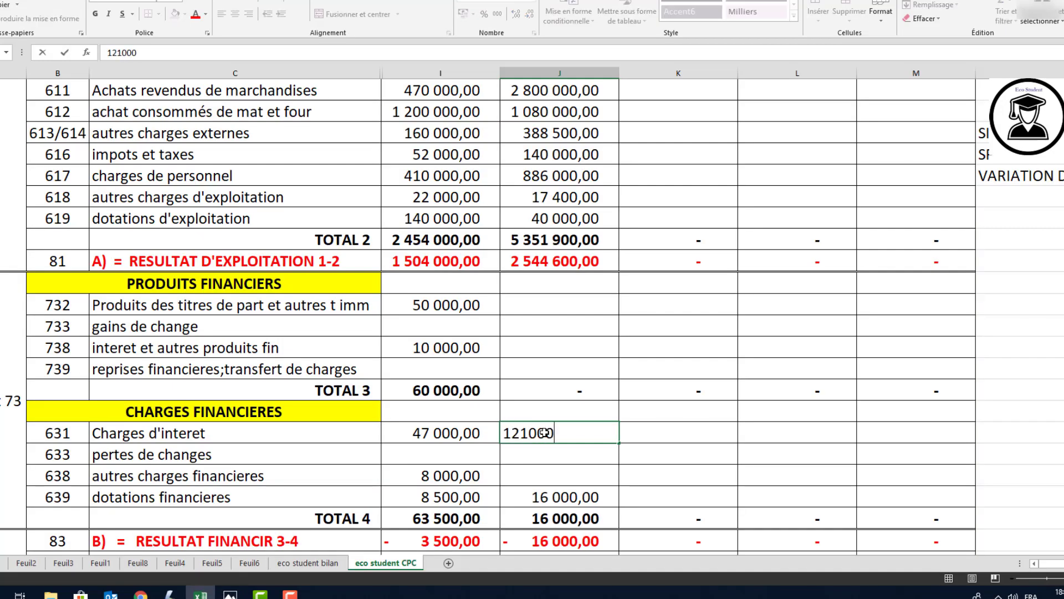
pyautogui.press('Return')
# Enter 25000 for interet et autres produits fin in the EX7 column, as listed in the Exercice 7 image
pyautogui.hotkey('alt', 'Tab')
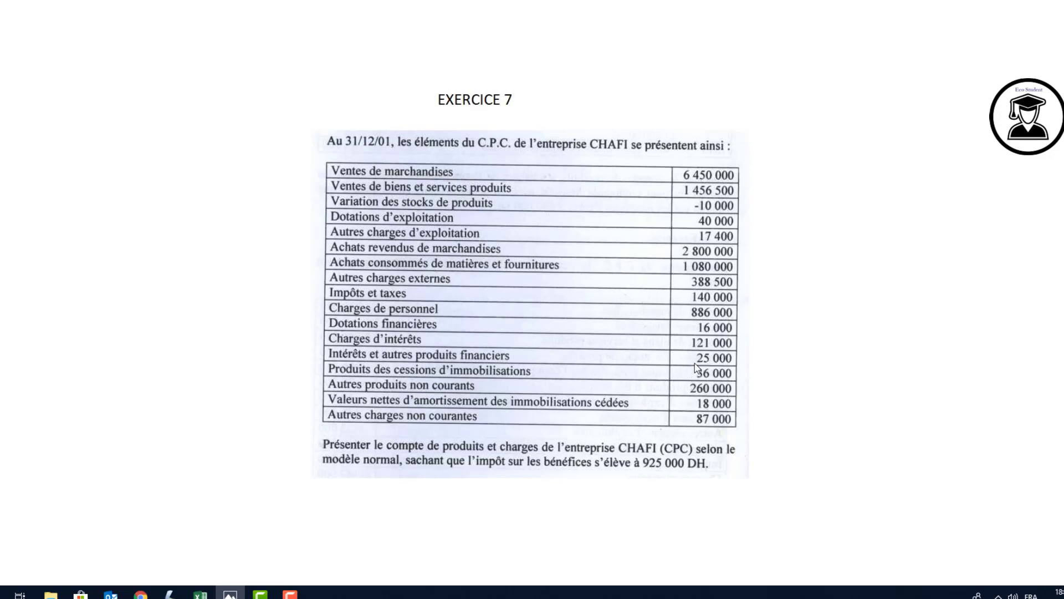
pyautogui.hotkey('alt', 'Tab')
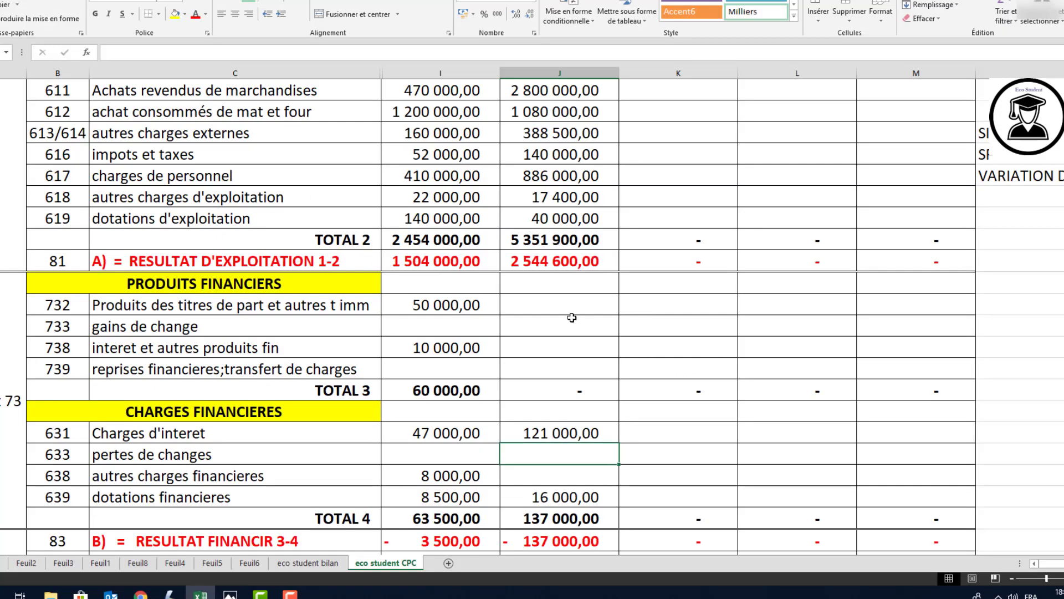
pyautogui.press('Up')
pyautogui.press('Up')
pyautogui.press('Up')
pyautogui.press('Up')
pyautogui.press('Up')
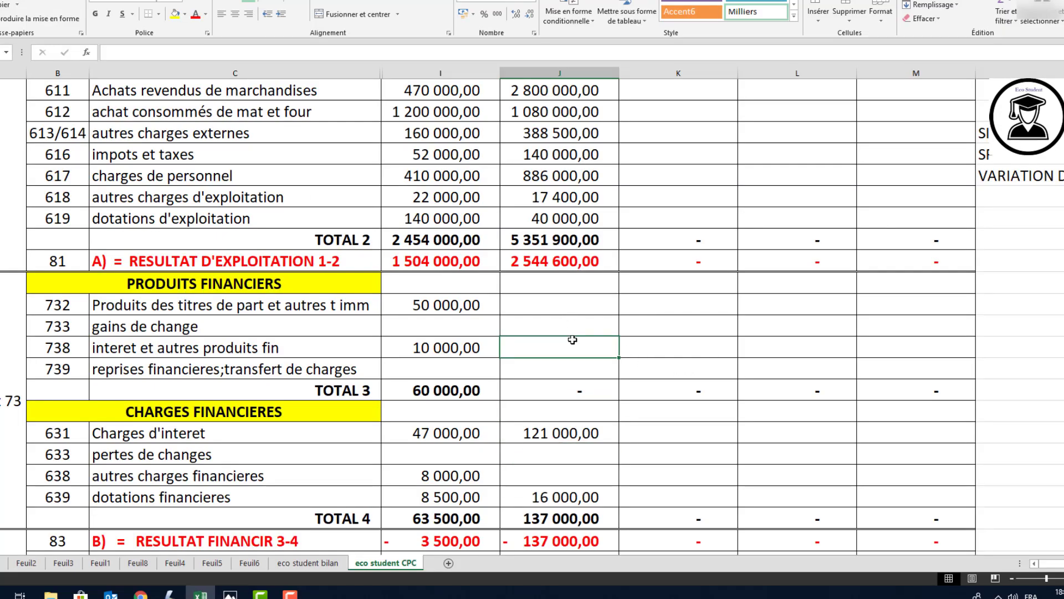
pyautogui.write('25000')
pyautogui.press('Return')
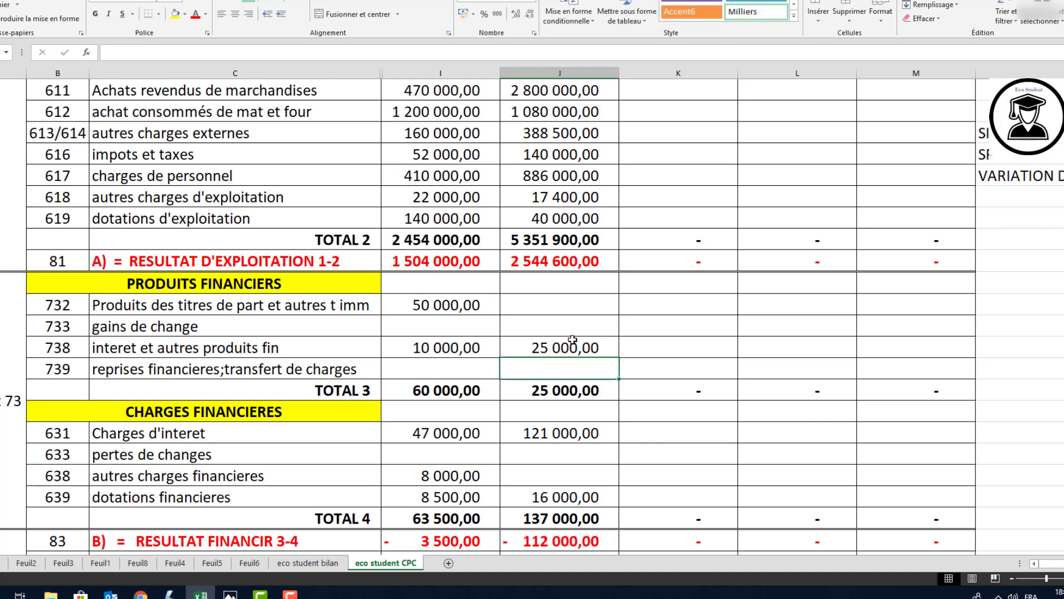
# Check the Exercice 7 image and enter 36000 for Produits de cession d'immo in the EX7 column
pyautogui.hotkey('alt', 'Tab')
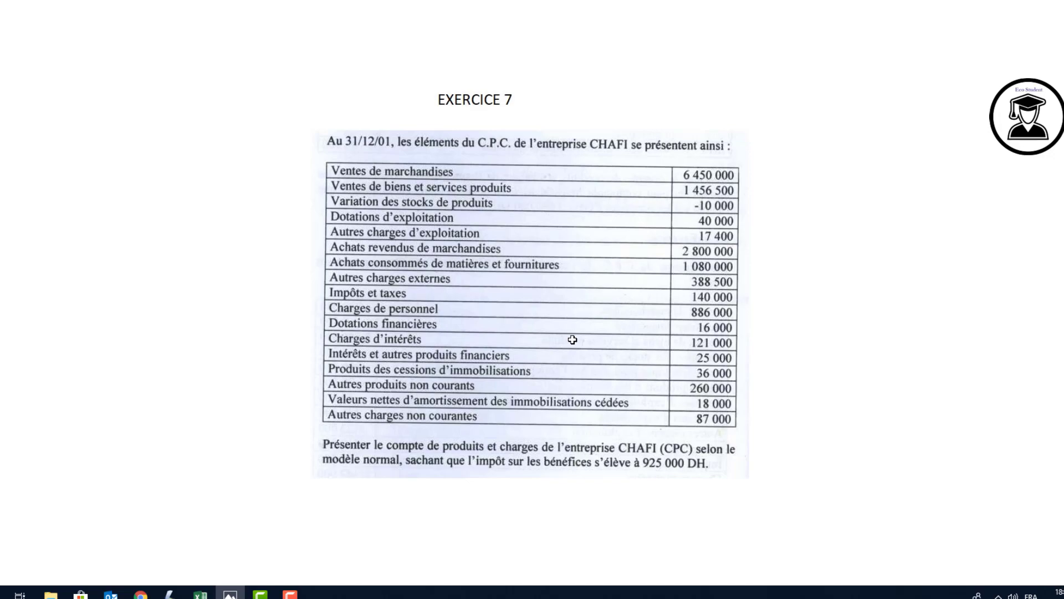
pyautogui.hotkey('alt', 'Tab')
pyautogui.scroll(-4, 552, 360)
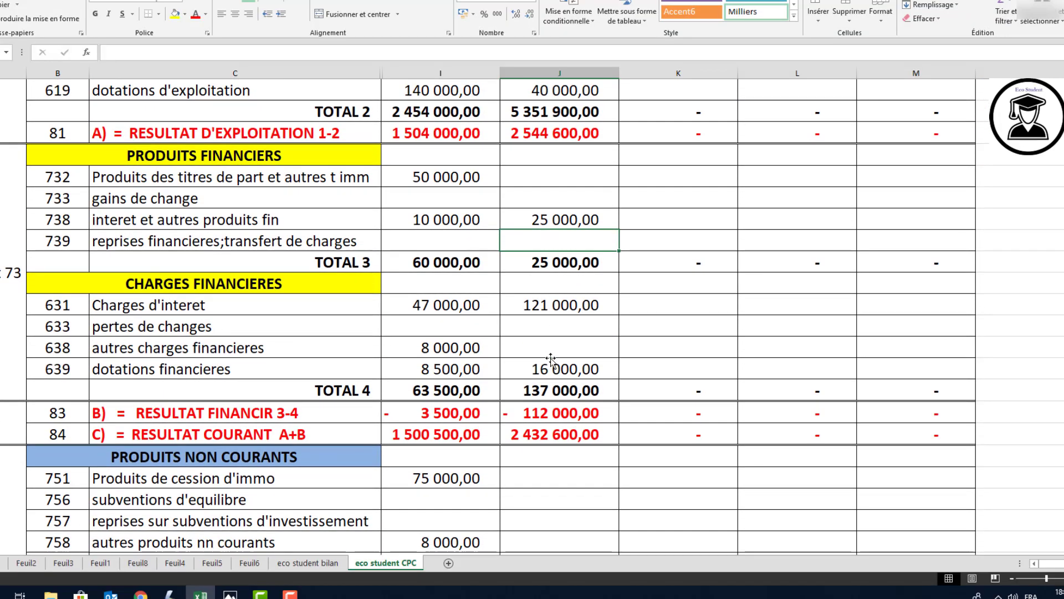
pyautogui.press('Down')
pyautogui.click(551, 352)
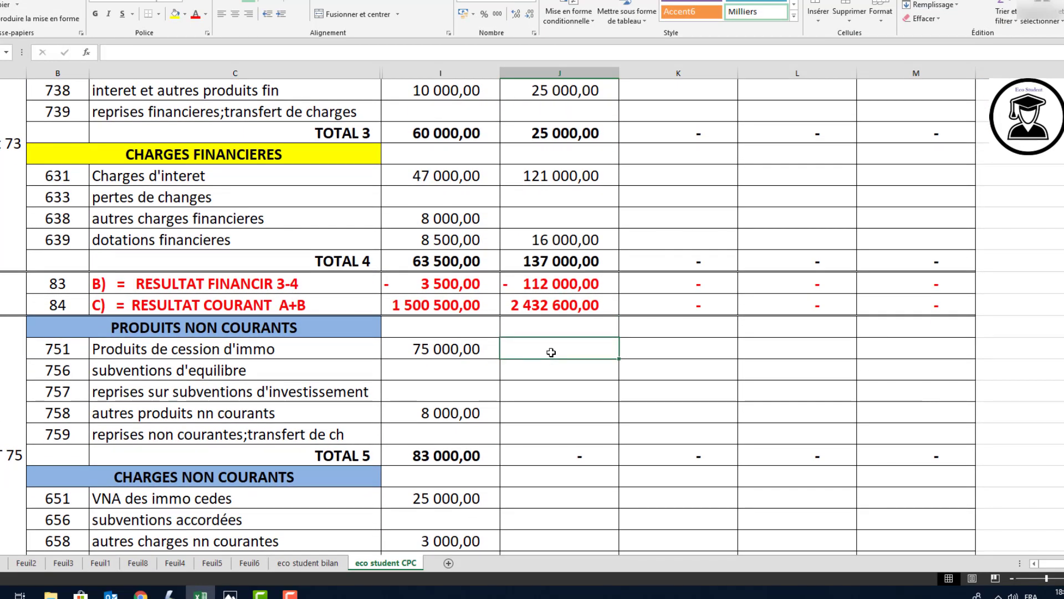
pyautogui.write('36000')
pyautogui.press('Return')
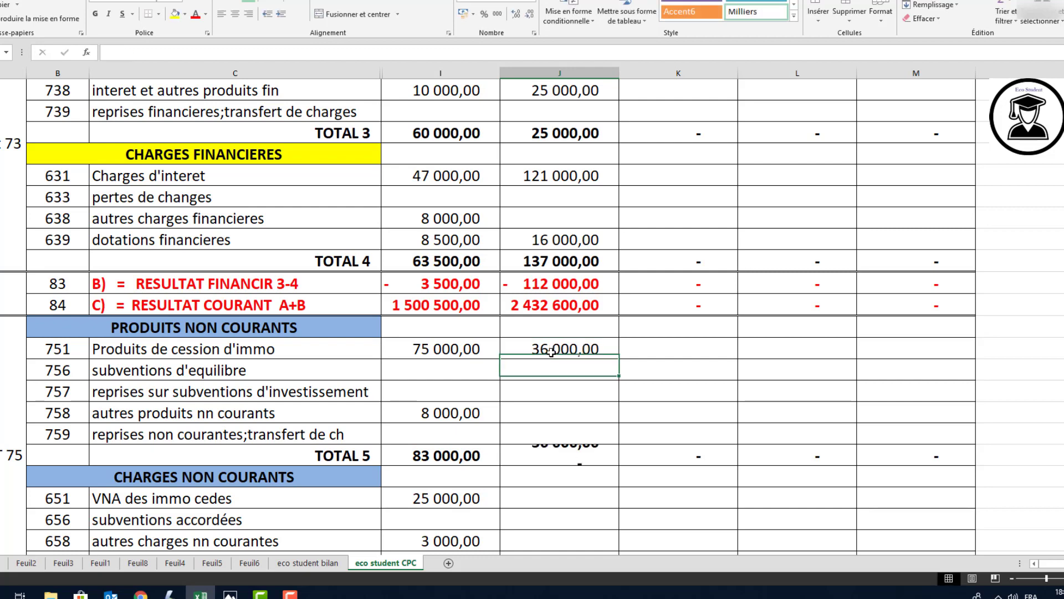
# Enter 260000 for autres produits nn courants in the EX7 column, following the Exercice 7 image
pyautogui.hotkey('alt', 'Tab')
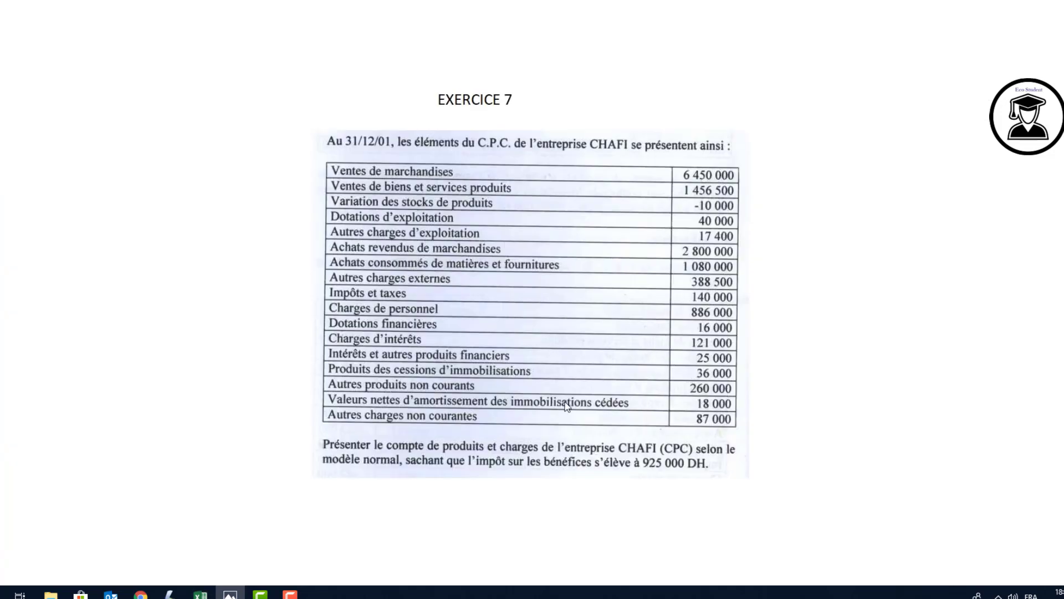
pyautogui.hotkey('alt', 'Tab')
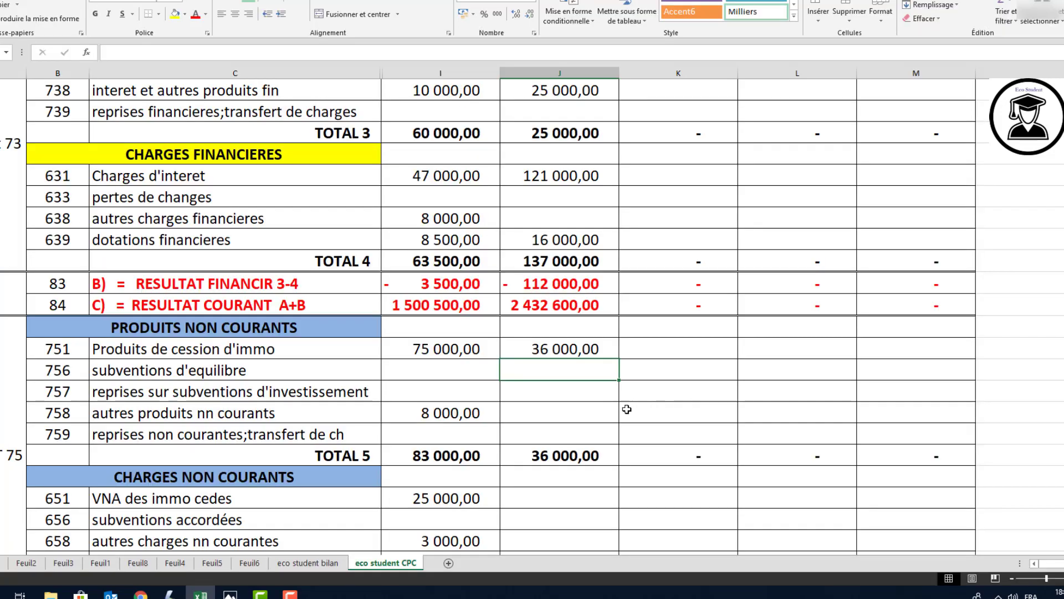
pyautogui.click(557, 416)
pyautogui.write('2')
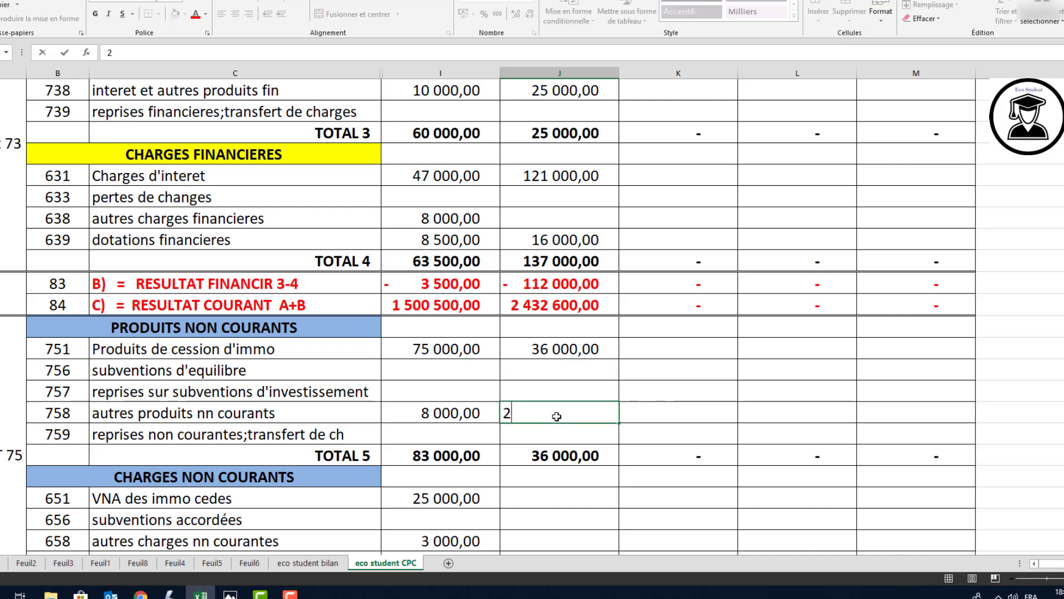
pyautogui.write('60000')
pyautogui.press('Return')
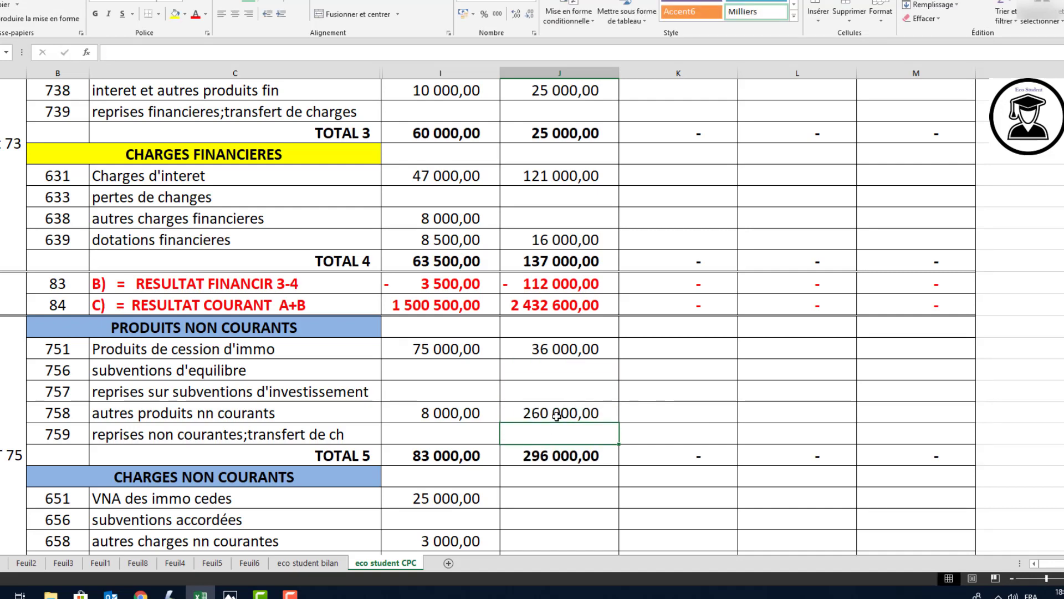
# Look up the valeurs nettes d'amortissement in the Exercice 7 image and enter 18000 for VNA des immo cedes in the EX7 column
pyautogui.hotkey('alt', 'Tab')
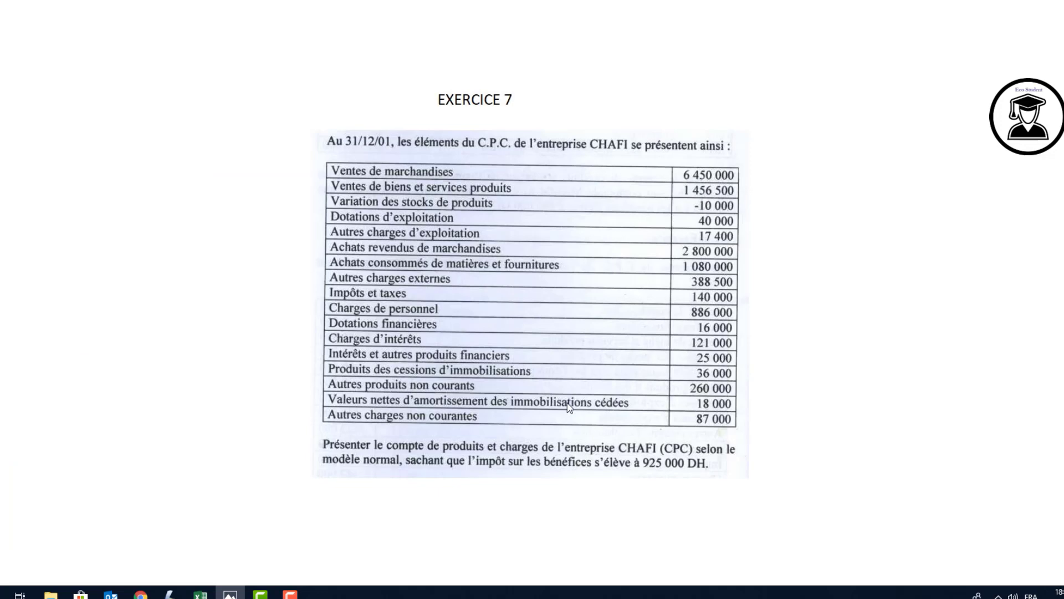
pyautogui.hotkey('alt', 'Tab')
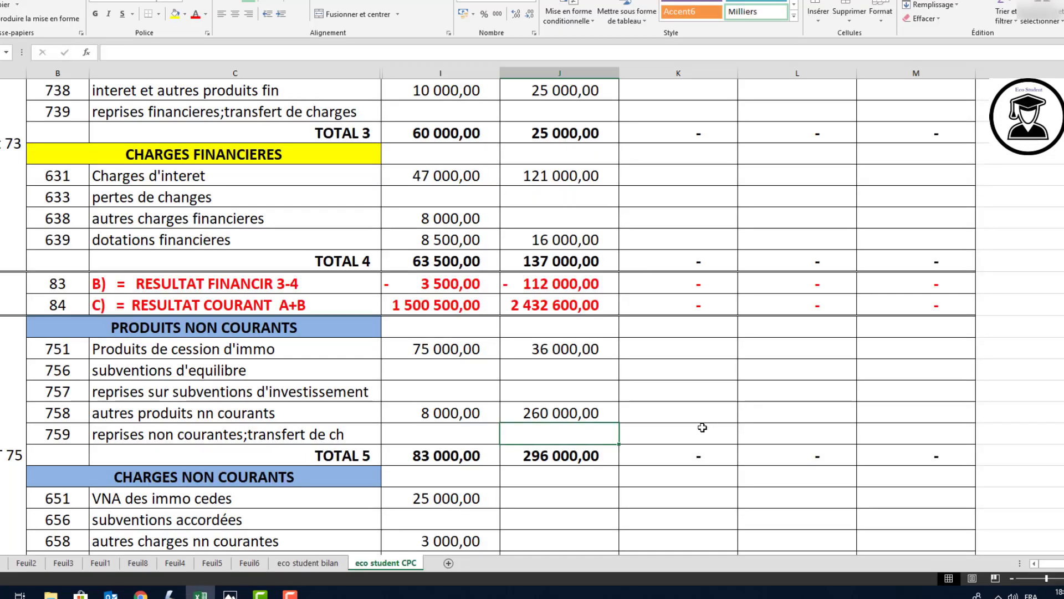
pyautogui.click(586, 491)
pyautogui.write('18000')
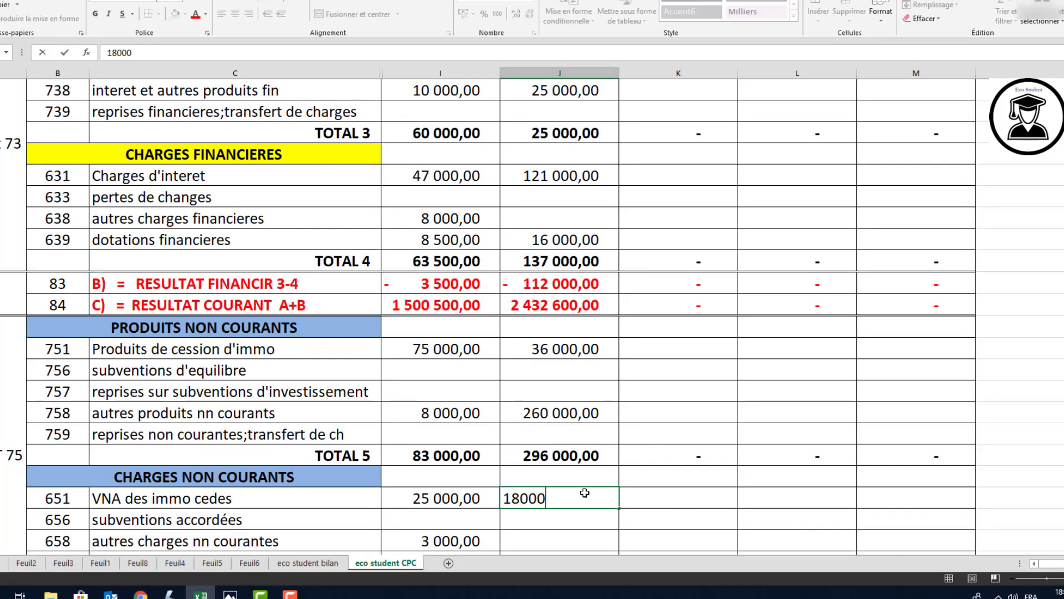
pyautogui.press('Return')
# Enter 87000 for autres charges nn courantes in the EX7 column, as listed in the Exercice 7 image
pyautogui.hotkey('alt', 'Tab')
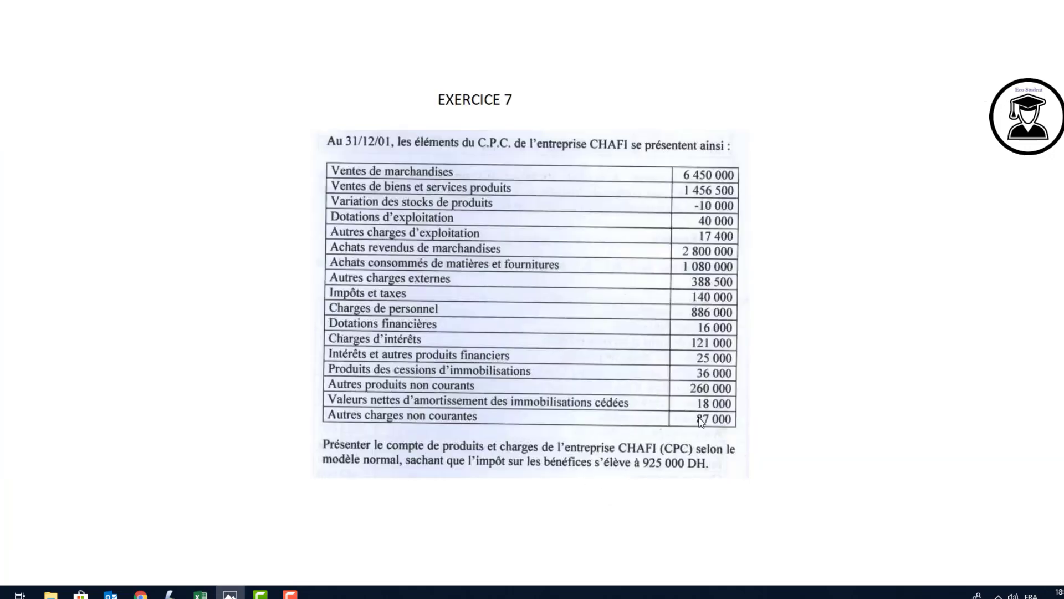
pyautogui.hotkey('alt', 'Tab')
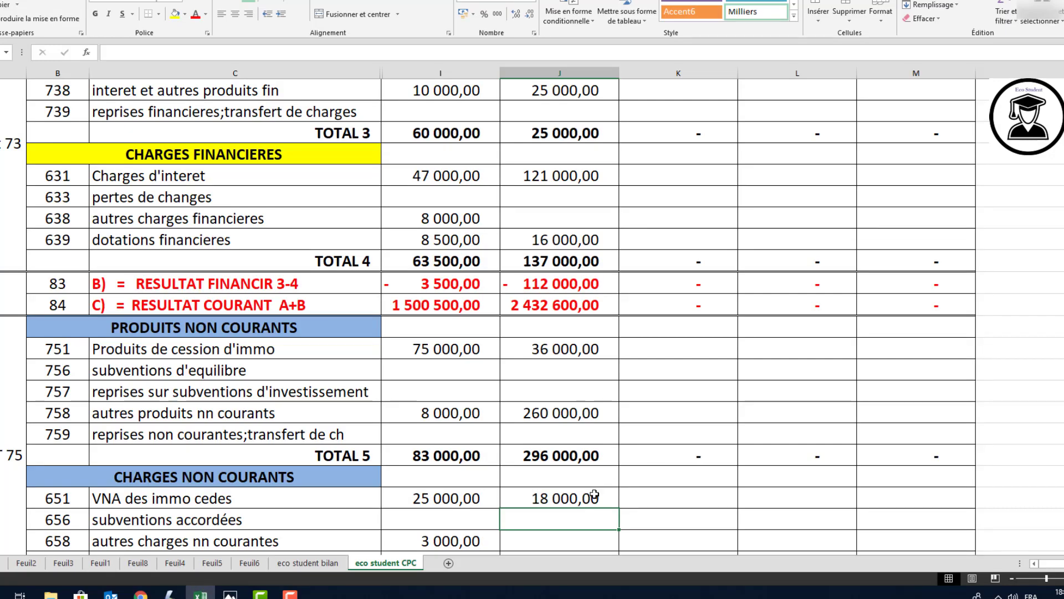
pyautogui.scroll(-1, 594, 494)
pyautogui.click(570, 472)
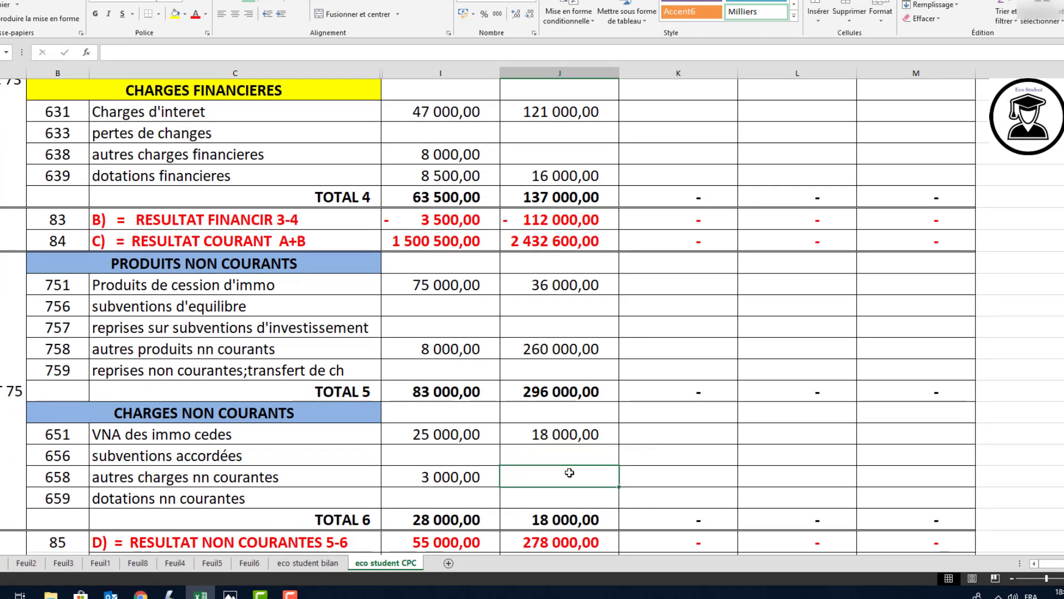
pyautogui.write('87000')
pyautogui.press('Return')
# Look up the profit tax in the Exercice 7 image and enter 925000 for IMPOT SUR LE RESULTAT in the EX7 column
pyautogui.hotkey('alt', 'Tab')
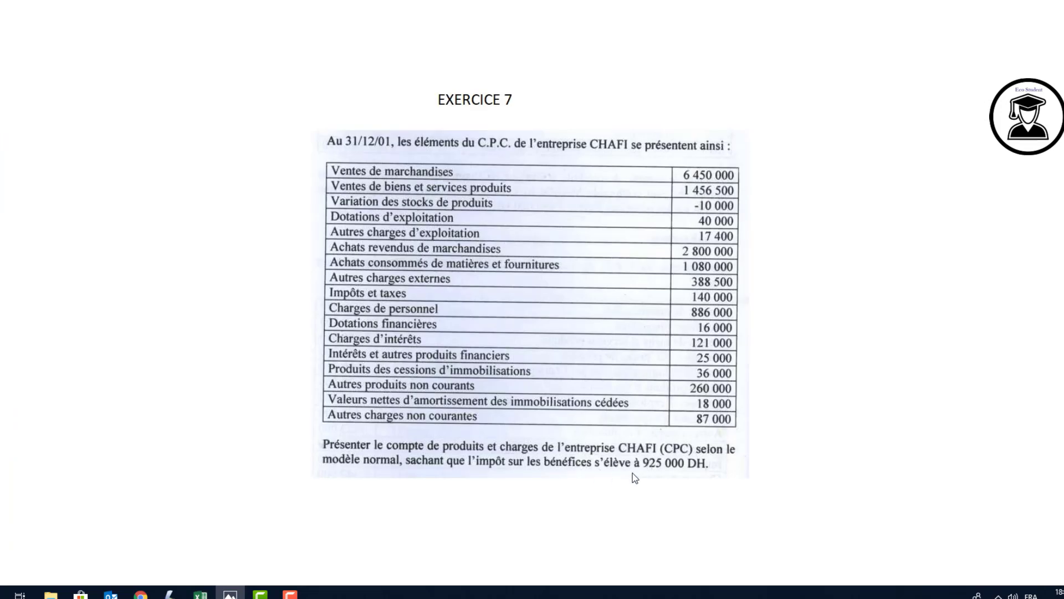
pyautogui.hotkey('alt', 'Tab')
pyautogui.scroll(-3, 585, 397)
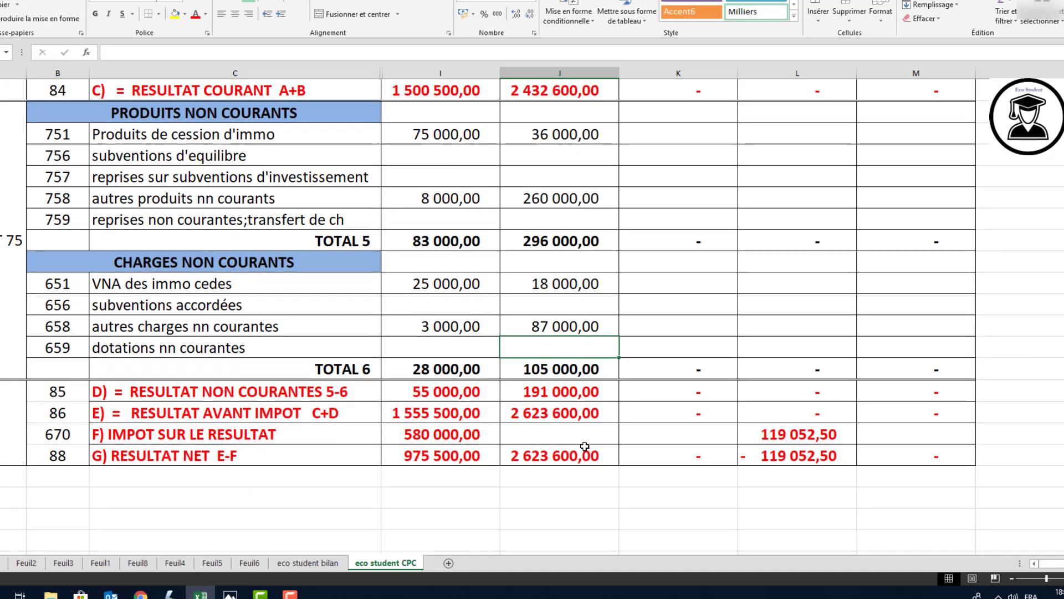
pyautogui.click(585, 395)
pyautogui.write('925')
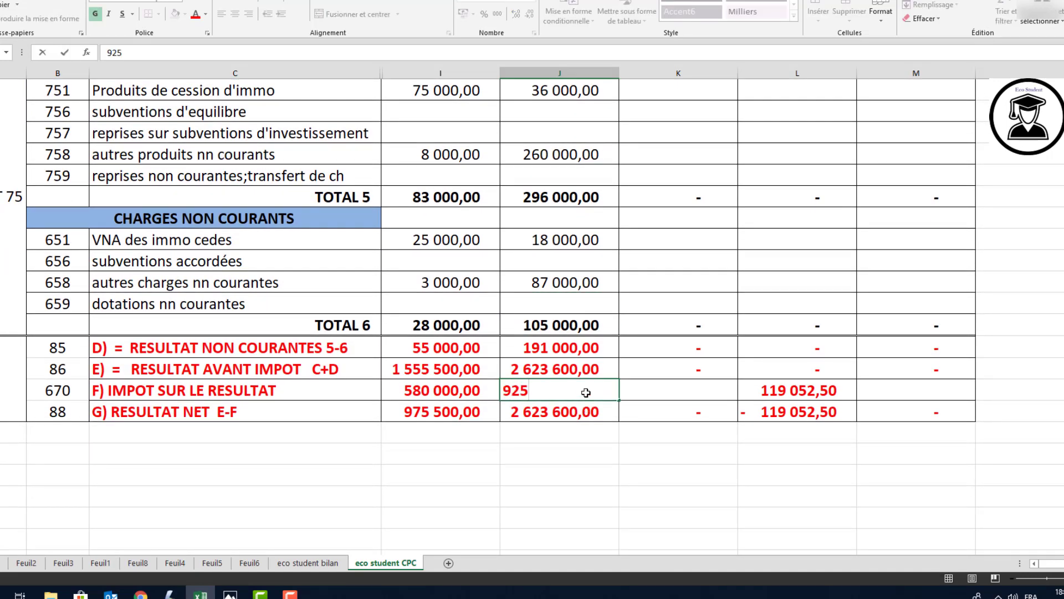
pyautogui.write('000')
pyautogui.press('Return')
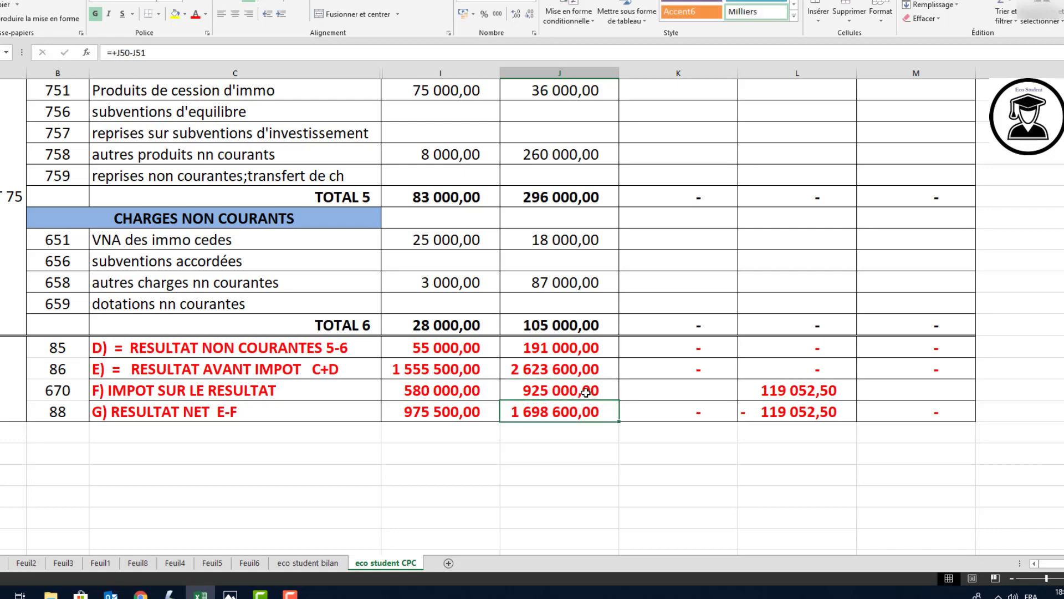
# Review the EX7 operating products: the two sales amounts, Chiffres d'affaires, the stock variation and TOTAL 1
pyautogui.scroll(12, 513, 429)
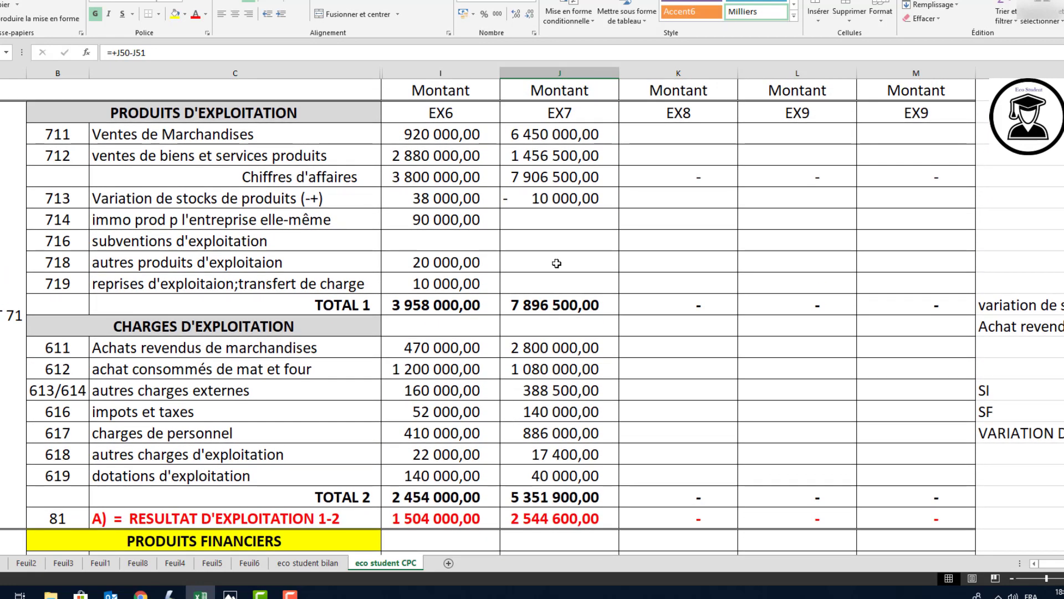
pyautogui.click(536, 136)
pyautogui.moveTo(536, 136); pyautogui.dragTo(545, 157)
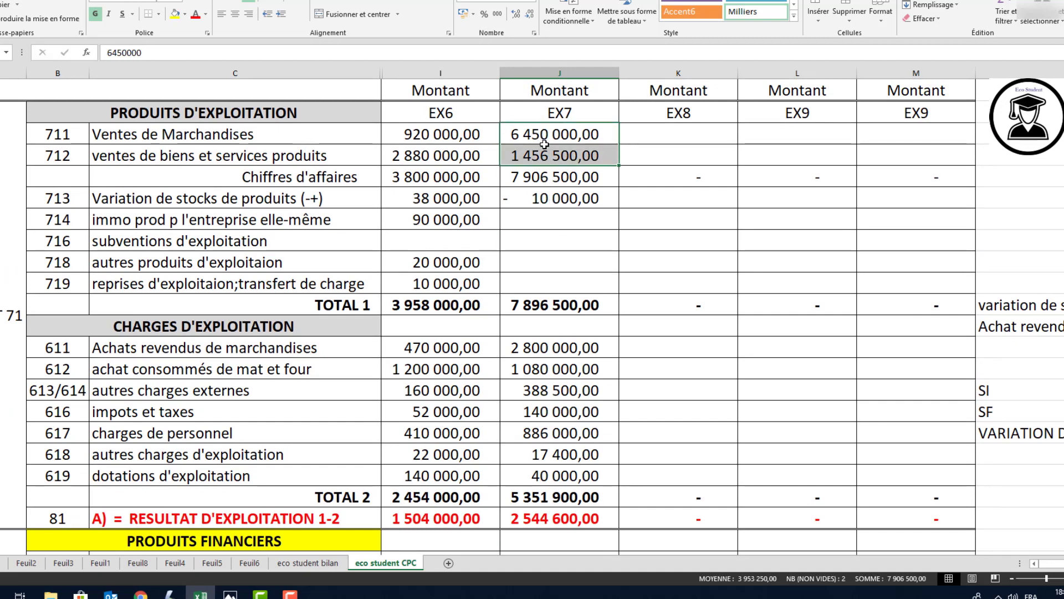
pyautogui.click(532, 178)
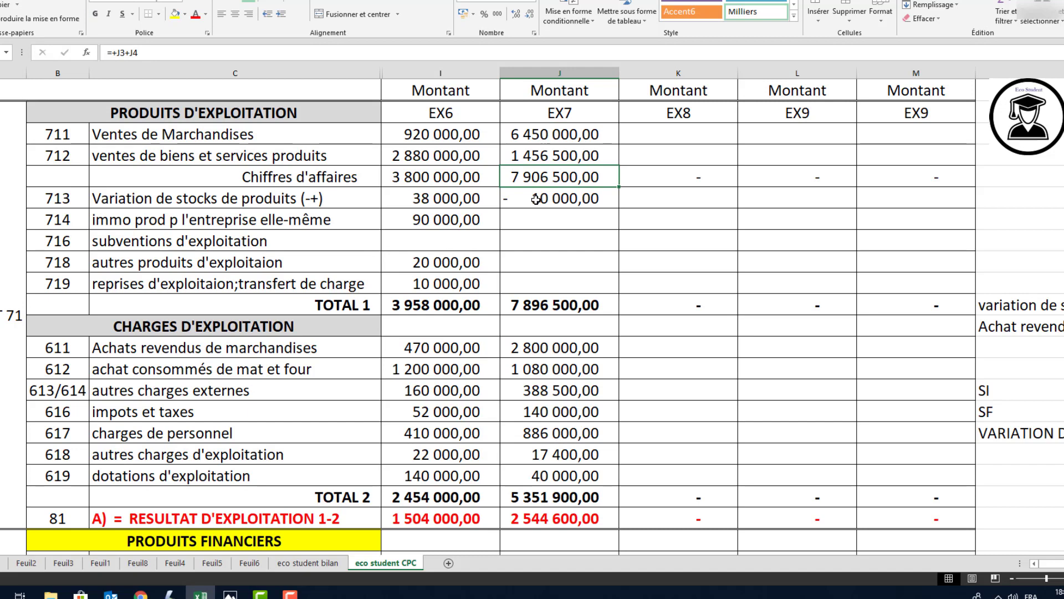
pyautogui.click(537, 200)
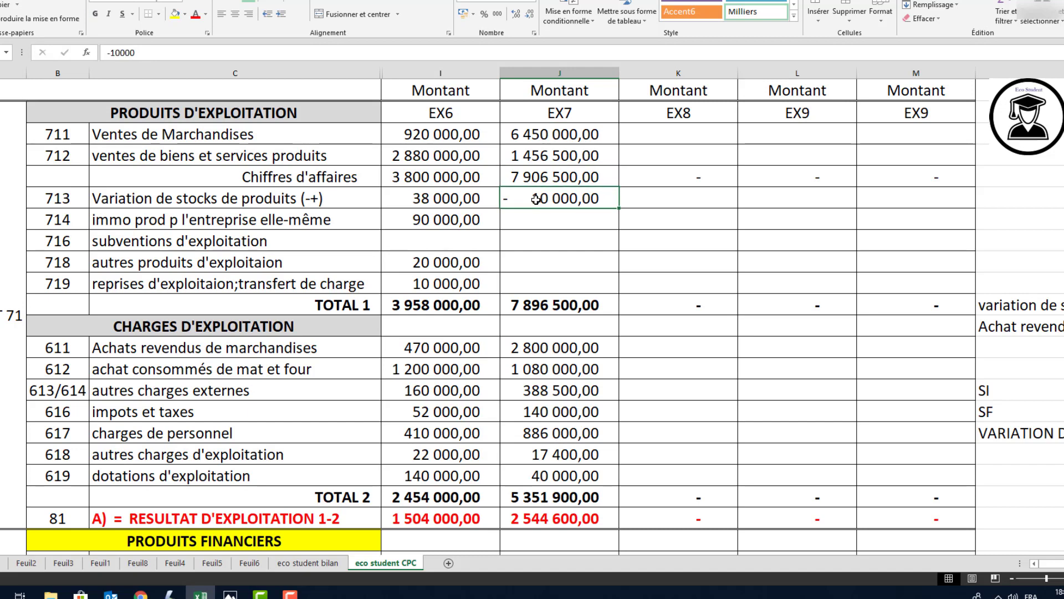
pyautogui.click(537, 305)
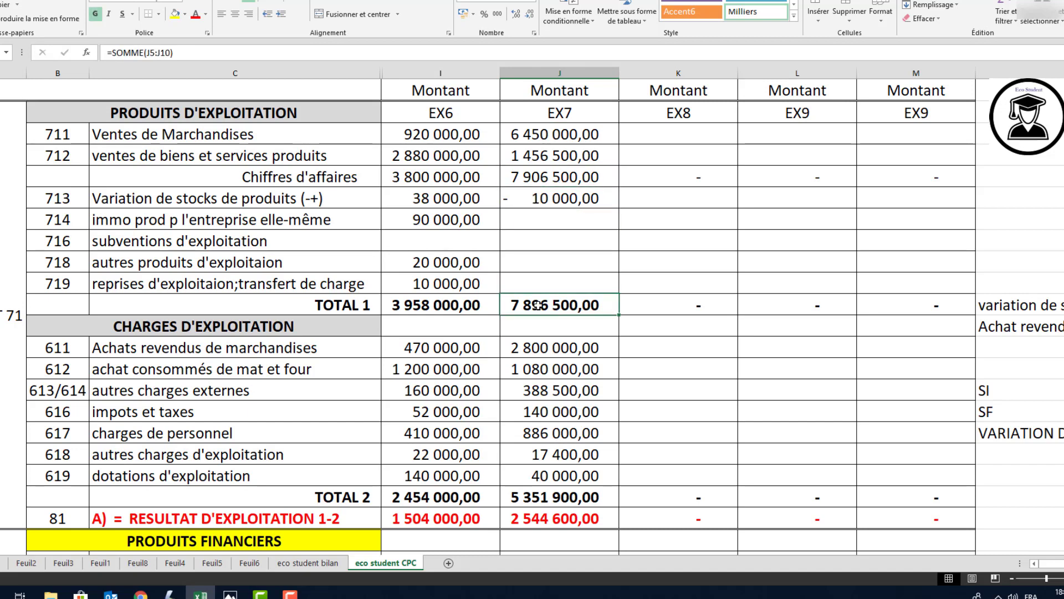
# Review the EX7 operating charges, TOTAL 2 and the RESULTAT D'EXPLOITATION calculated from TOTAL 1 and TOTAL 2
pyautogui.moveTo(540, 352); pyautogui.dragTo(542, 476)
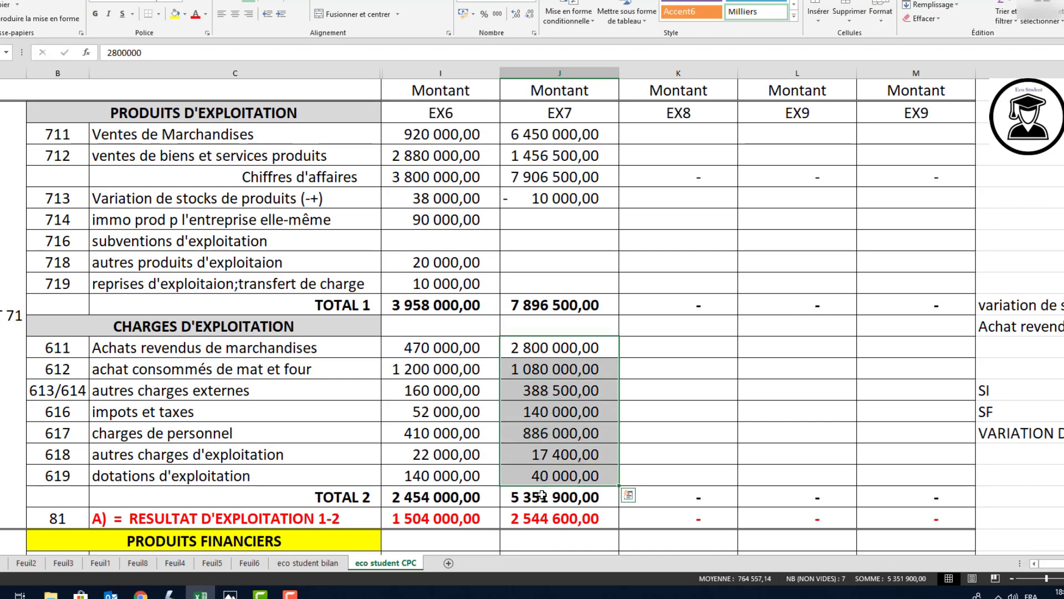
pyautogui.click(541, 497)
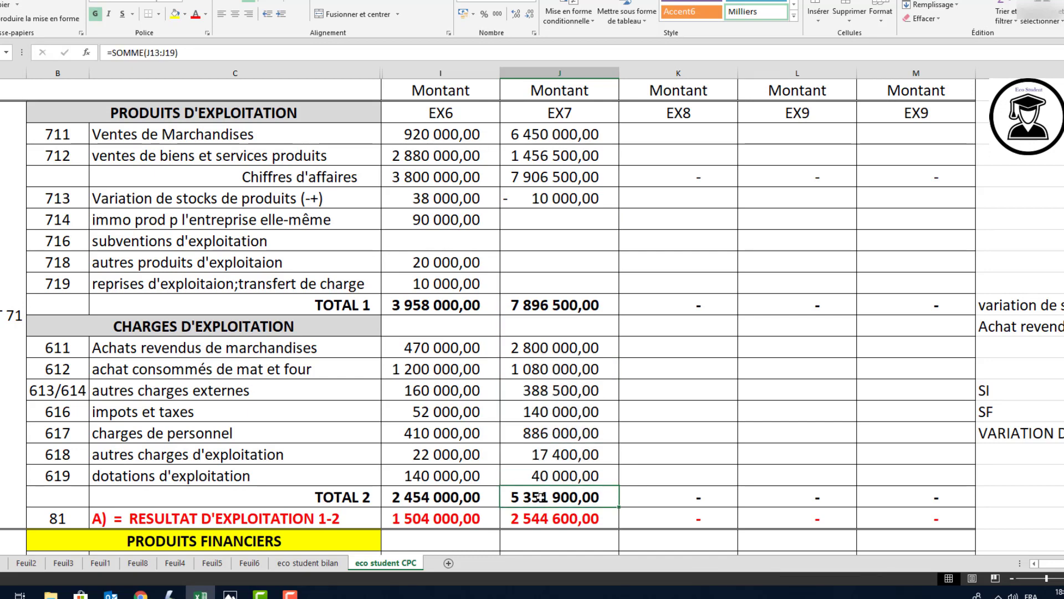
pyautogui.click(525, 306)
pyautogui.click(514, 504)
pyautogui.click(527, 525)
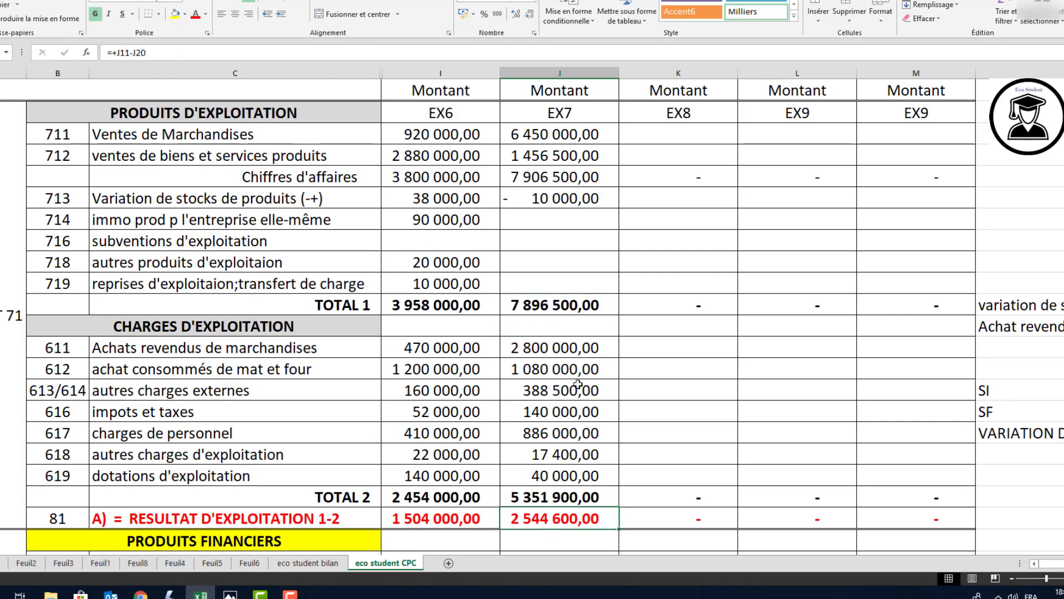
# Review the EX7 financial products and charges with TOTAL 3 and TOTAL 4, plus RESULTAT FINANCIR and RESULTAT COURANT
pyautogui.scroll(-6, 589, 312)
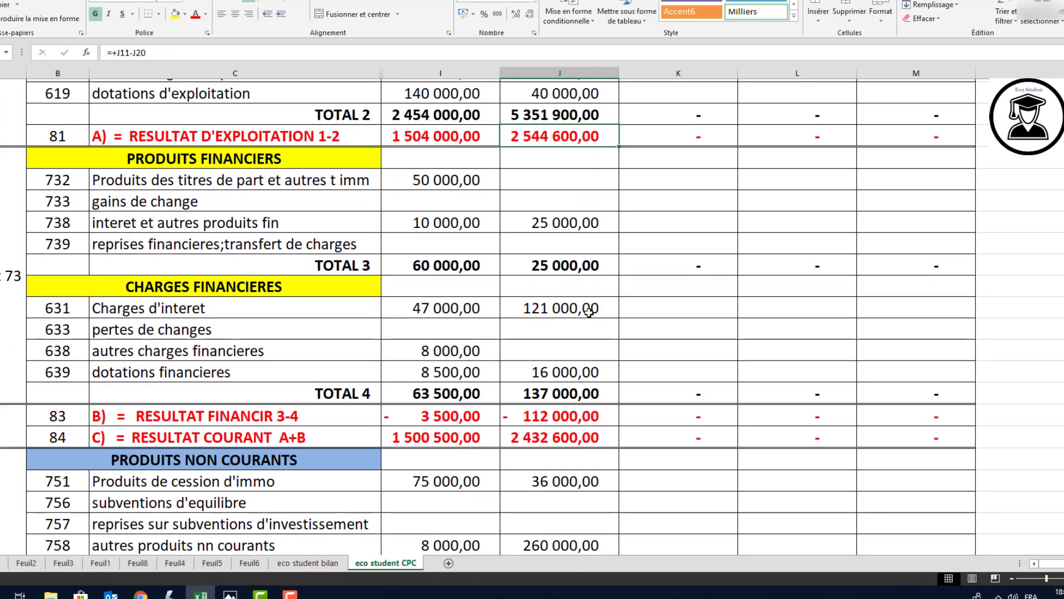
pyautogui.moveTo(550, 177); pyautogui.dragTo(557, 237)
pyautogui.moveTo(549, 304); pyautogui.dragTo(546, 361)
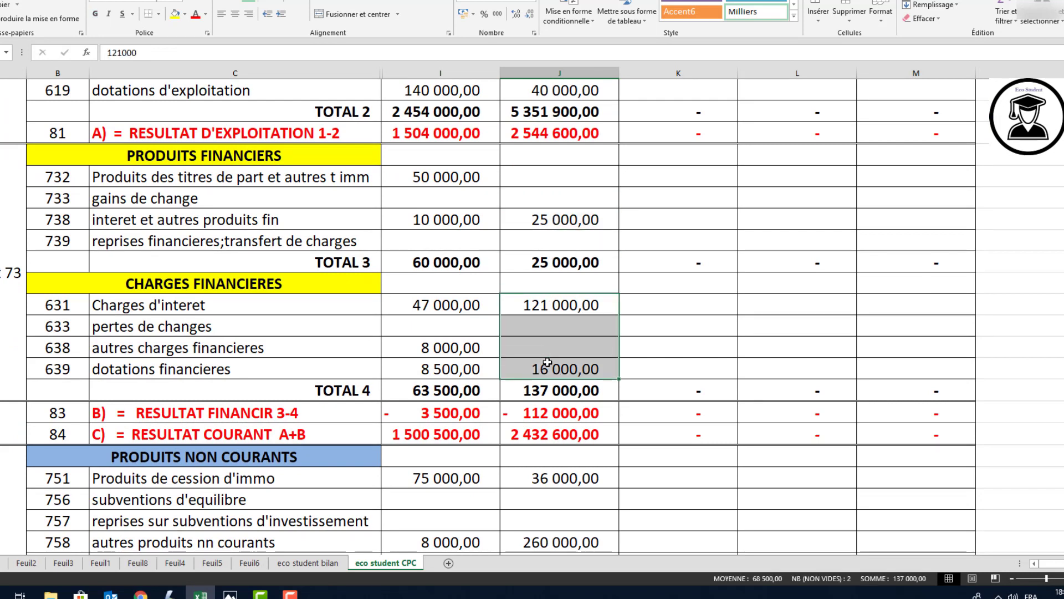
pyautogui.click(537, 261)
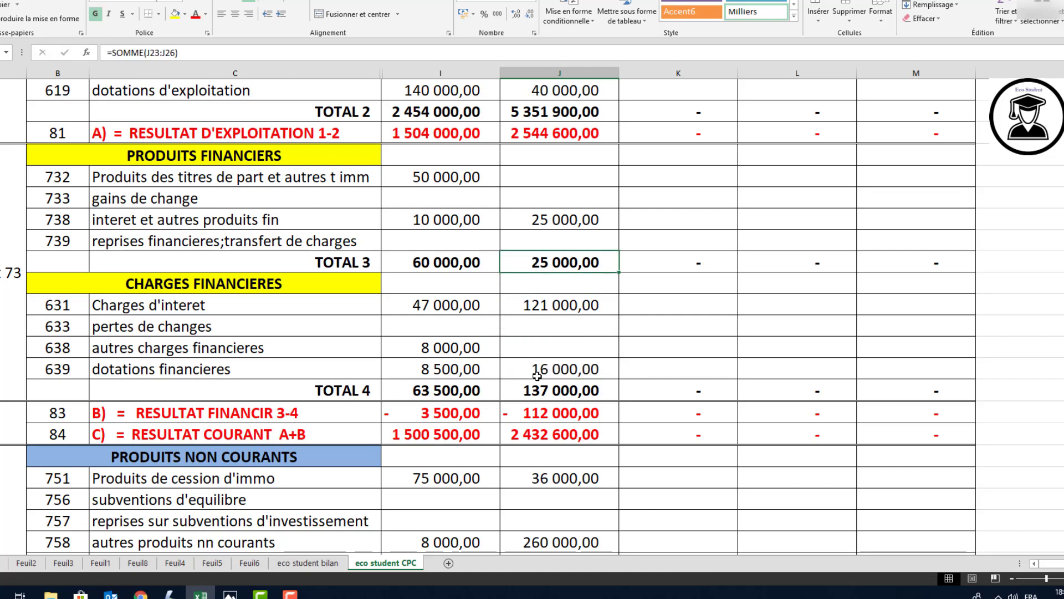
pyautogui.click(534, 393)
pyautogui.click(534, 413)
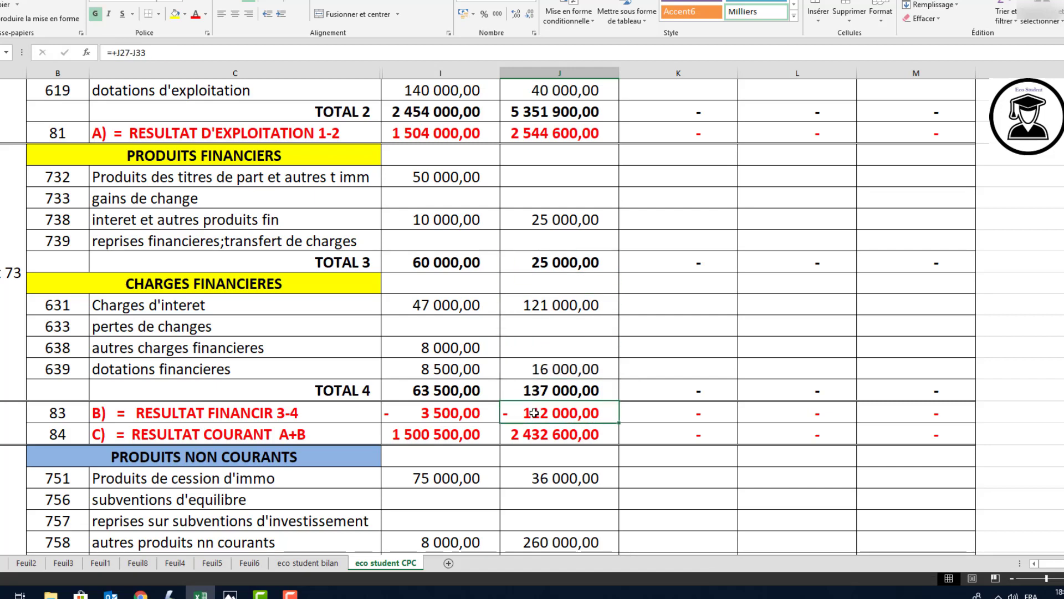
pyautogui.click(527, 133)
pyautogui.click(553, 435)
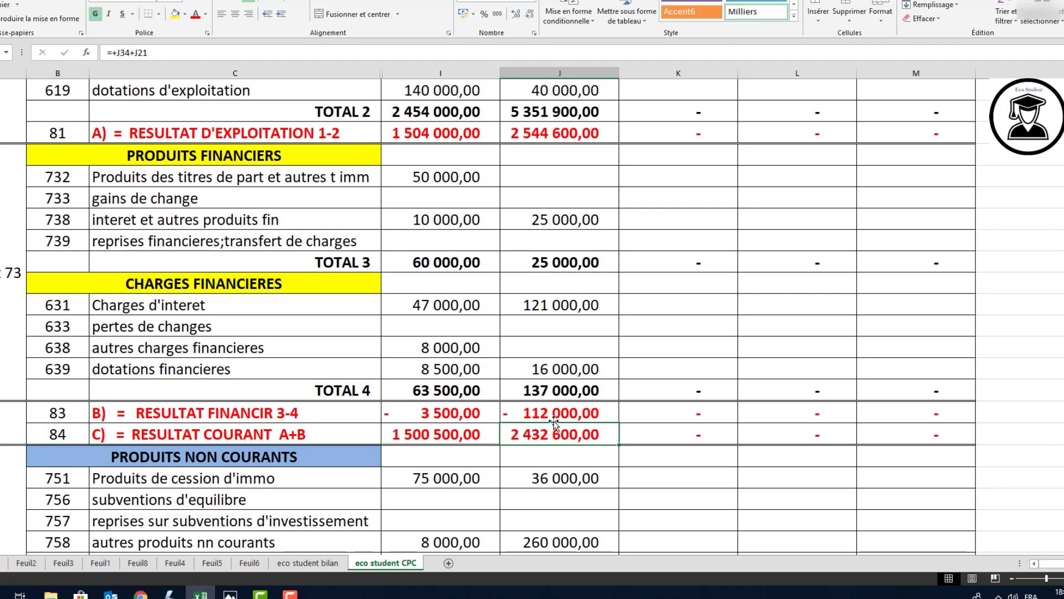
# Review TOTAL 5, TOTAL 6, RESULTAT NON COURANTES, RESULTAT AVANT IMPOT and IMPOT SUR LE RESULTAT in the EX7 column
pyautogui.scroll(-4, 554, 424)
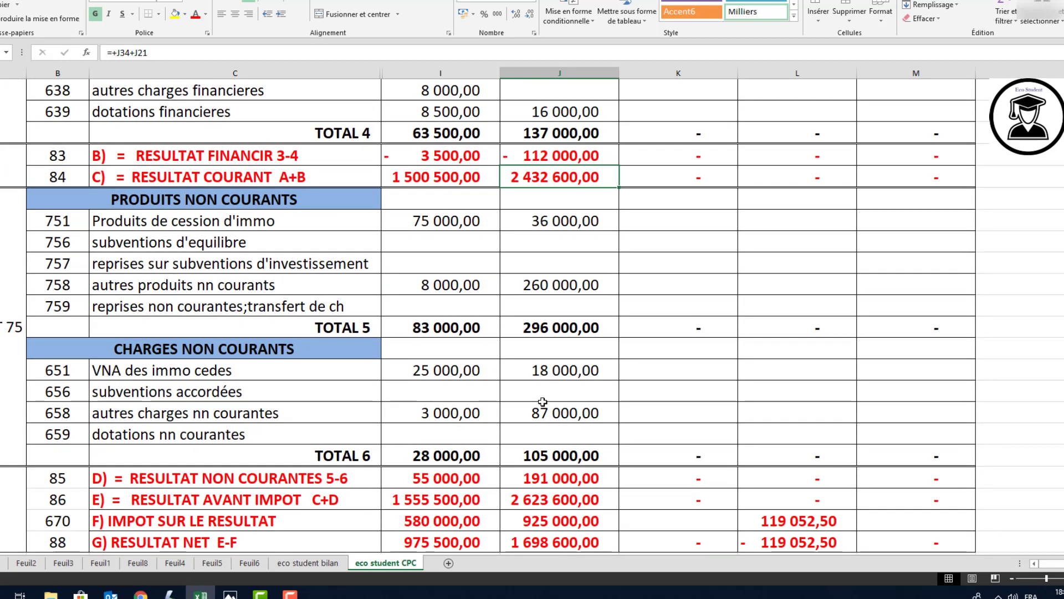
pyautogui.scroll(-1, 543, 401)
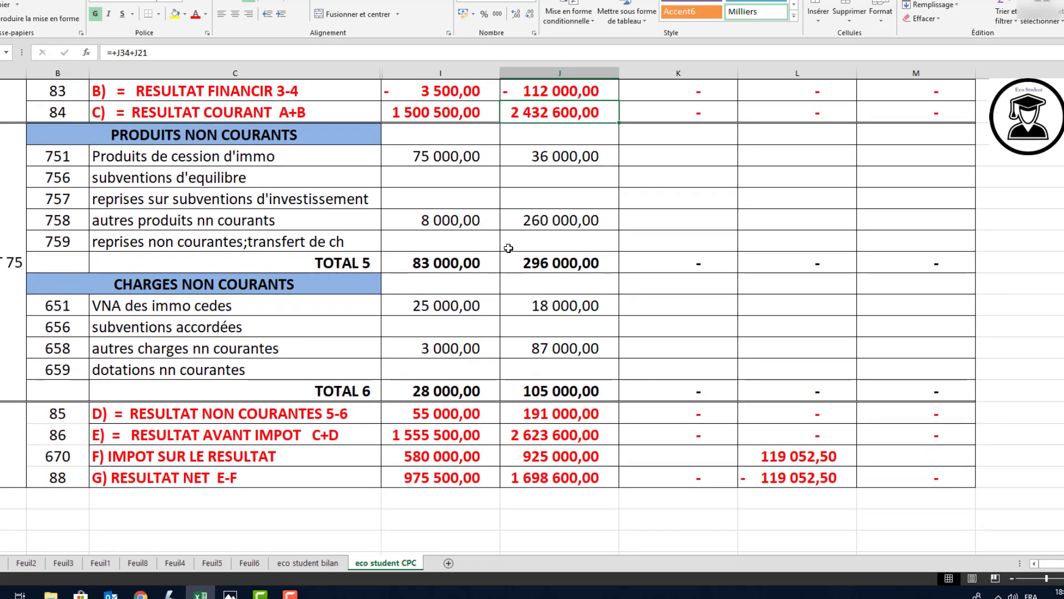
pyautogui.click(536, 264)
pyautogui.click(563, 389)
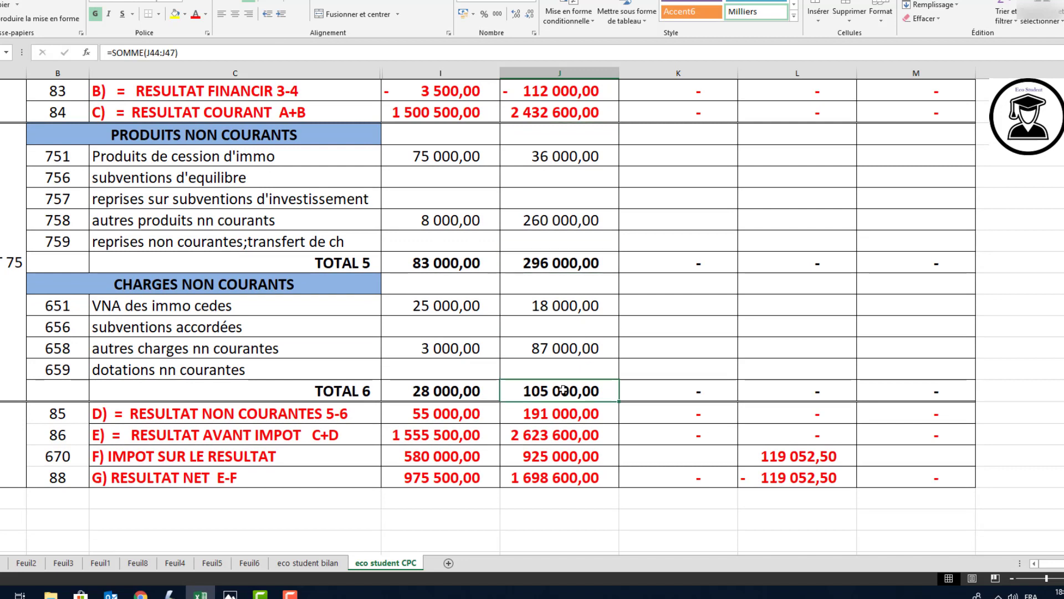
pyautogui.click(552, 413)
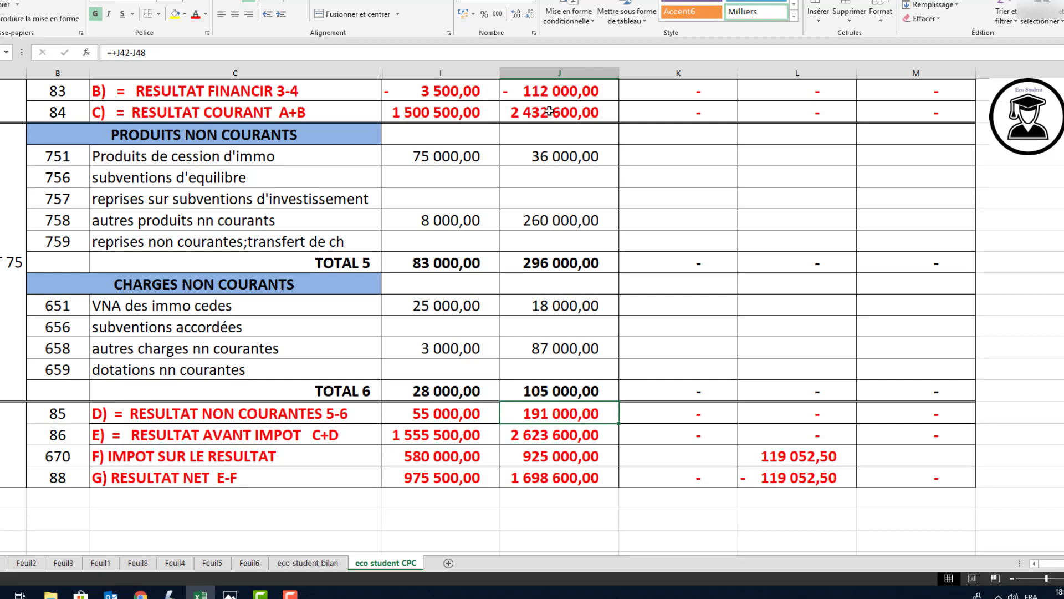
pyautogui.click(532, 435)
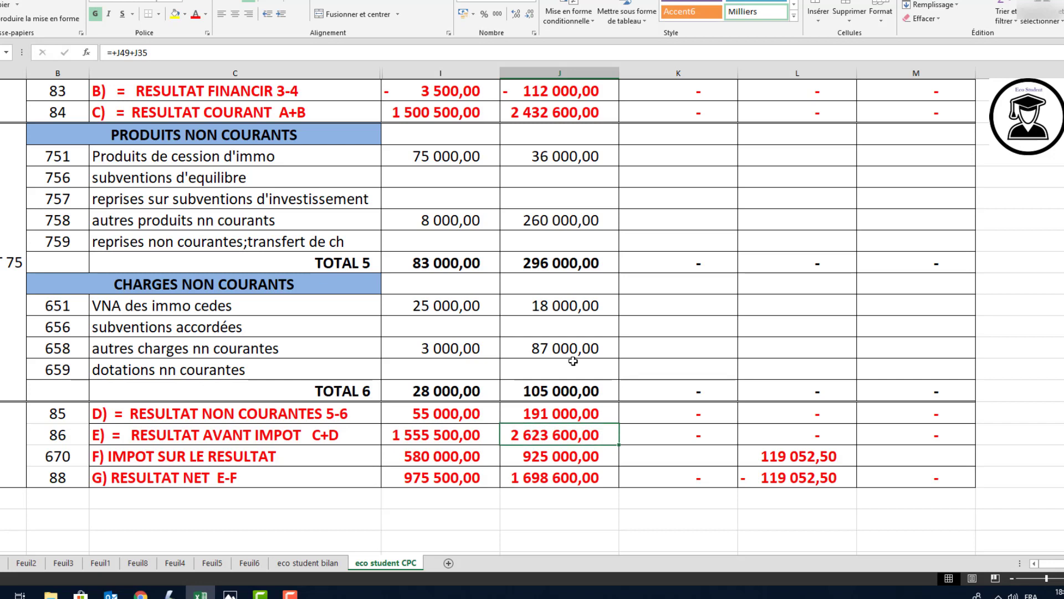
pyautogui.click(534, 458)
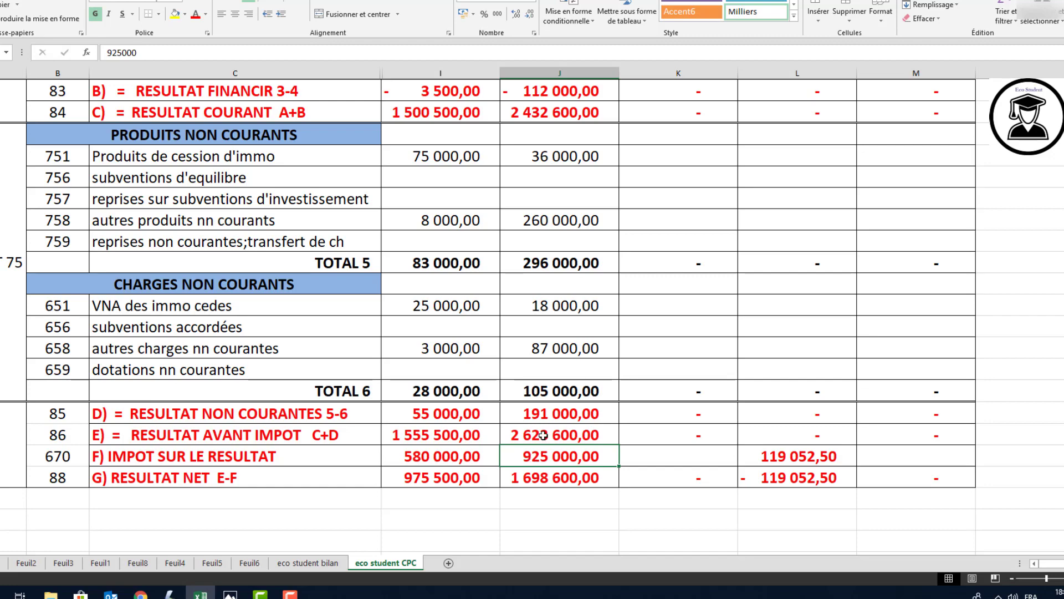
# Switch to the exercise images, move on from Exercice 7 and read the Exercice 8 statement for LAHLOU
pyautogui.scroll(11, 642, 242)
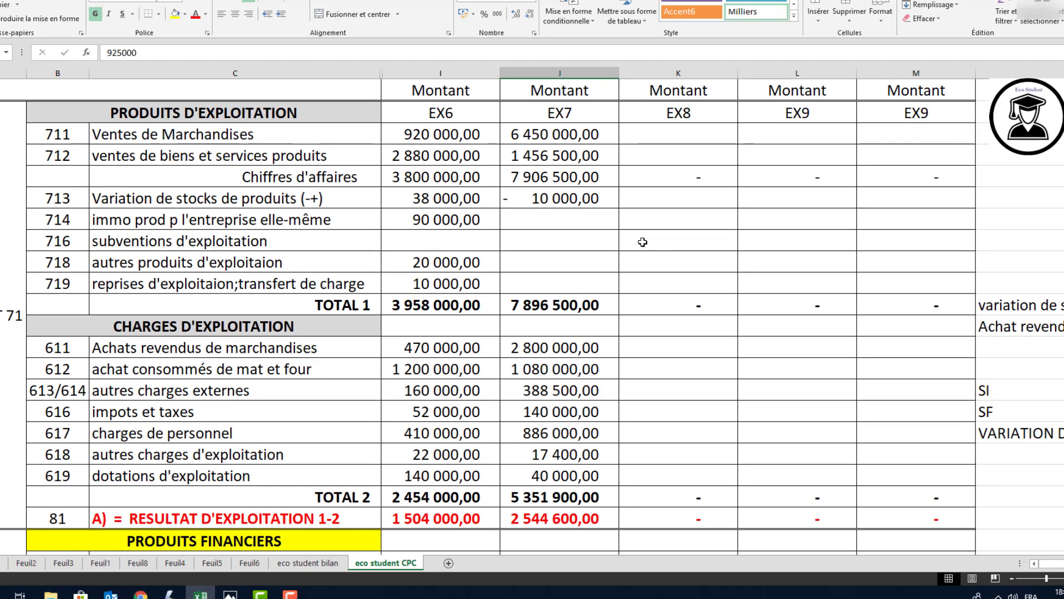
pyautogui.hotkey('alt', 'Tab')
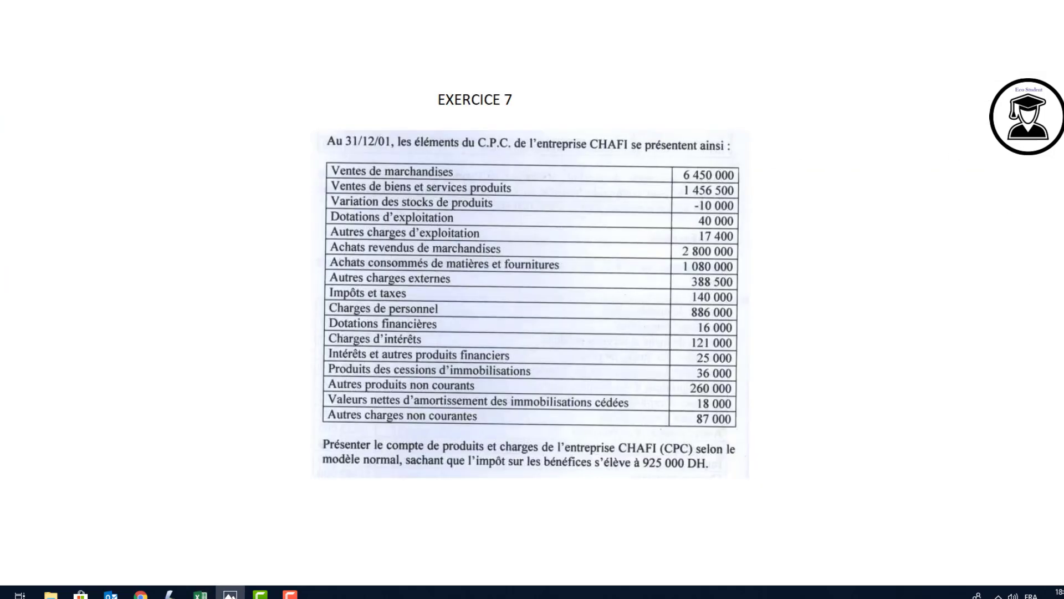
pyautogui.press('Right')
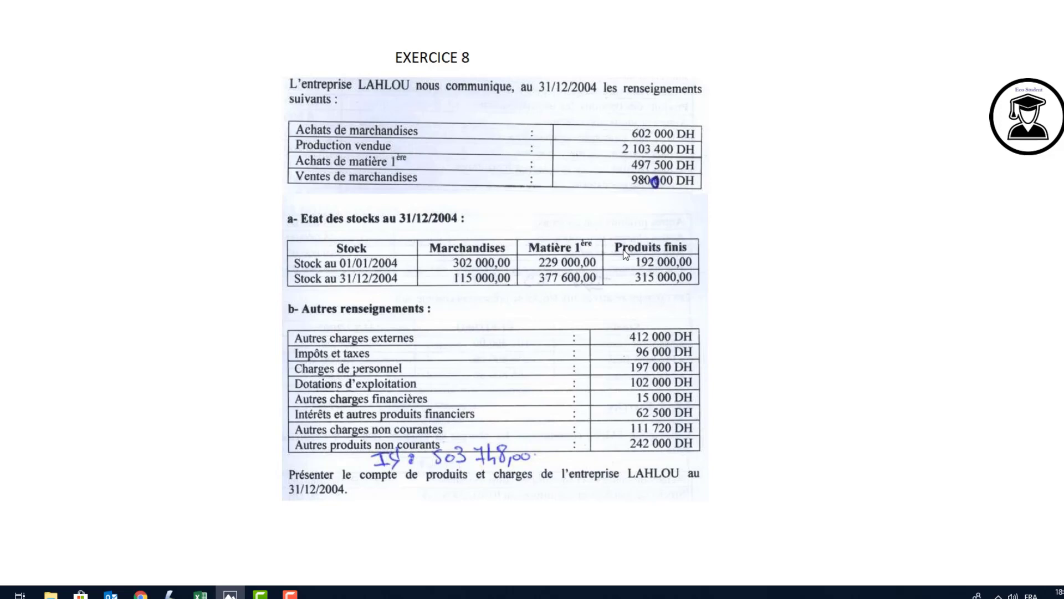
# Return to the Excel CPC sheet and examine the variation de stock formula beside the CPC table
pyautogui.hotkey('alt', 'Tab')
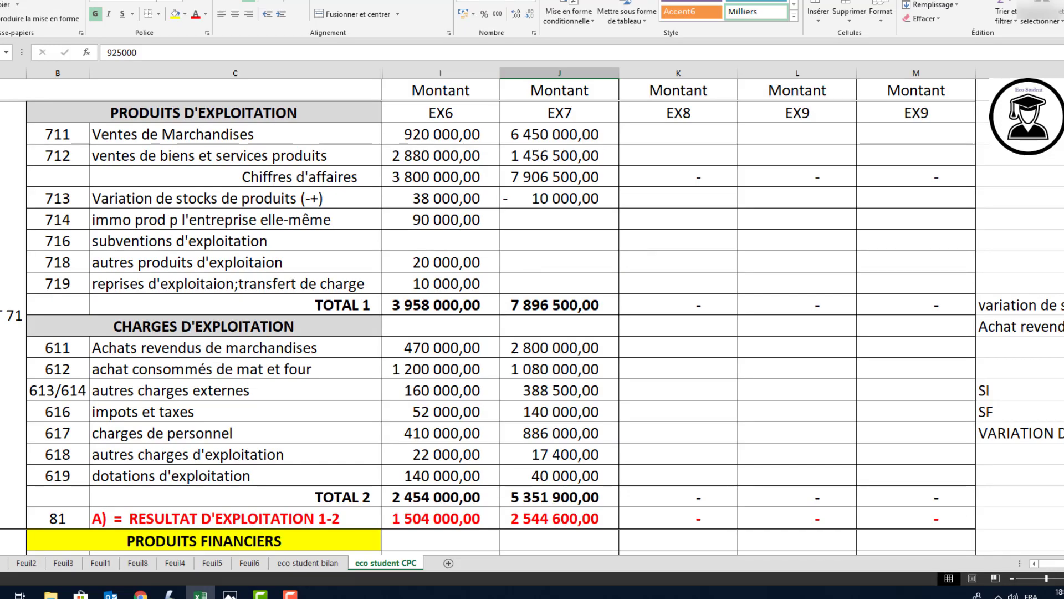
pyautogui.hscroll(5, 533, 310)
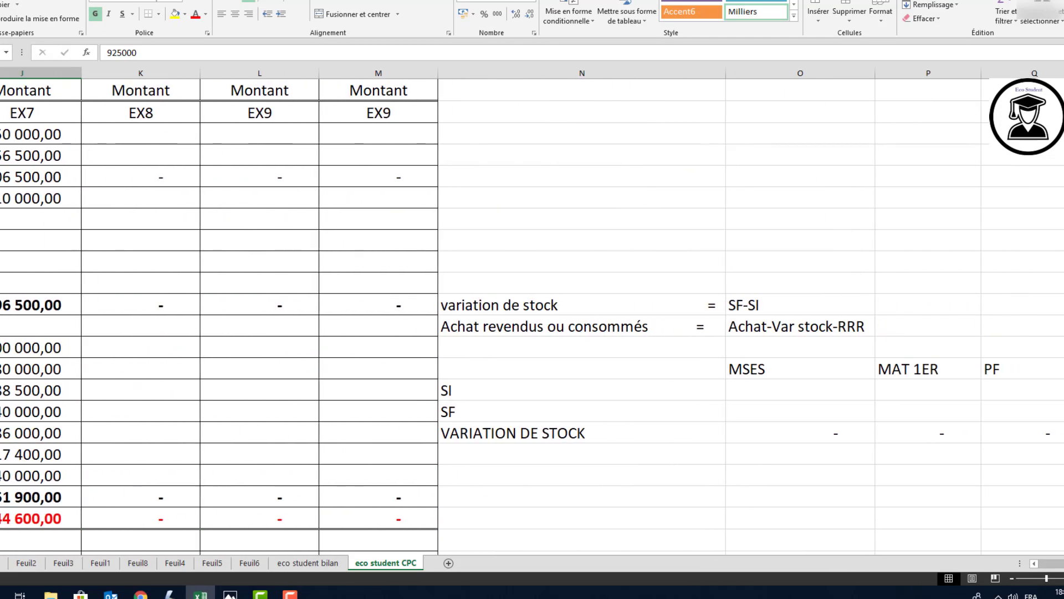
pyautogui.hscroll(1, 929, 463)
pyautogui.click(475, 303)
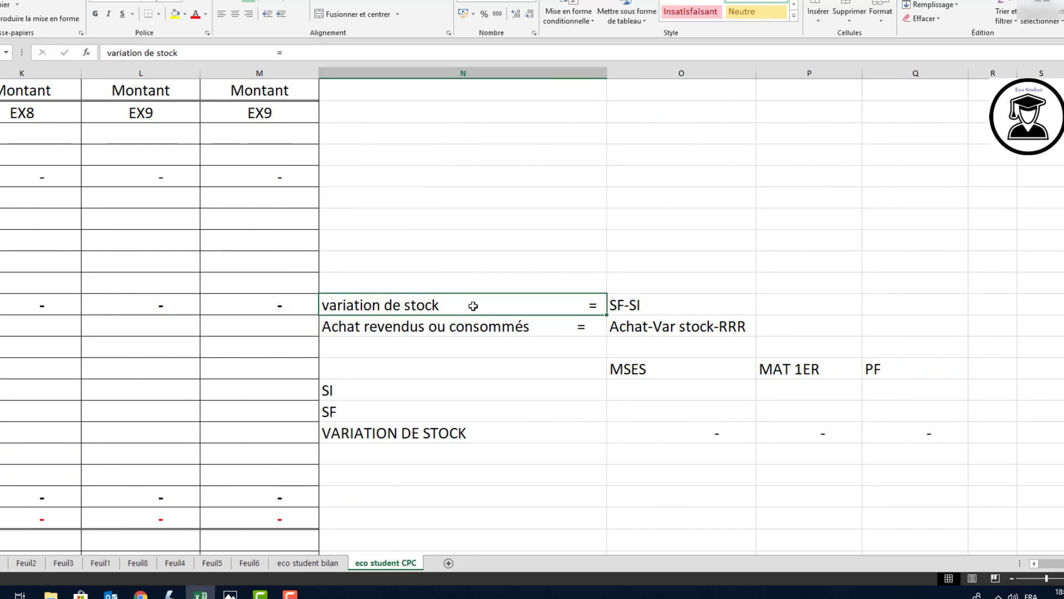
pyautogui.click(622, 305)
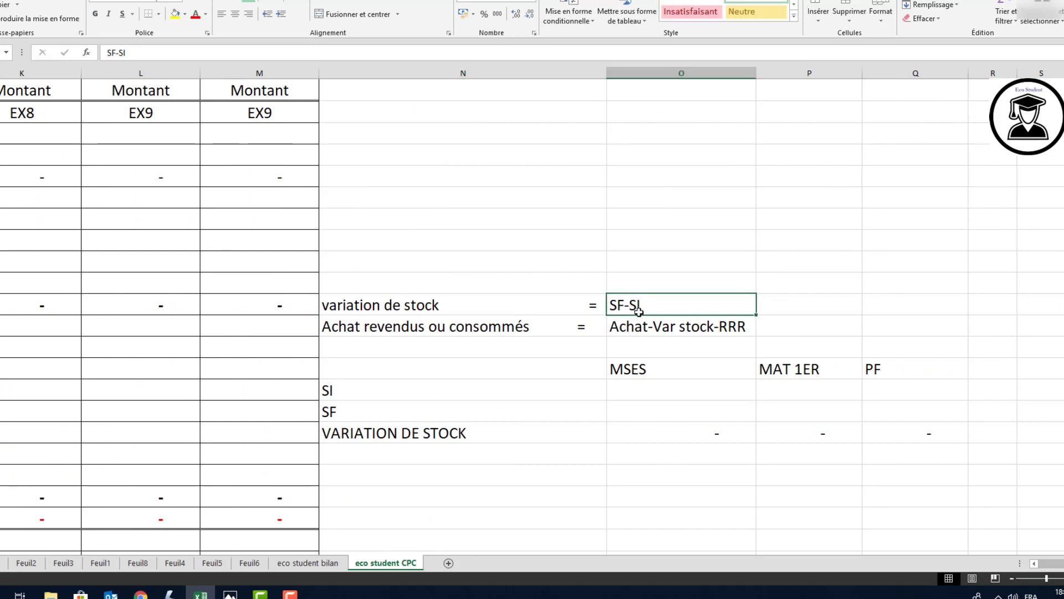
# Look up the merchandise stocks in the Exercice 8 image and enter 302000 for SI and 115000 for SF under MSES
pyautogui.click(642, 391)
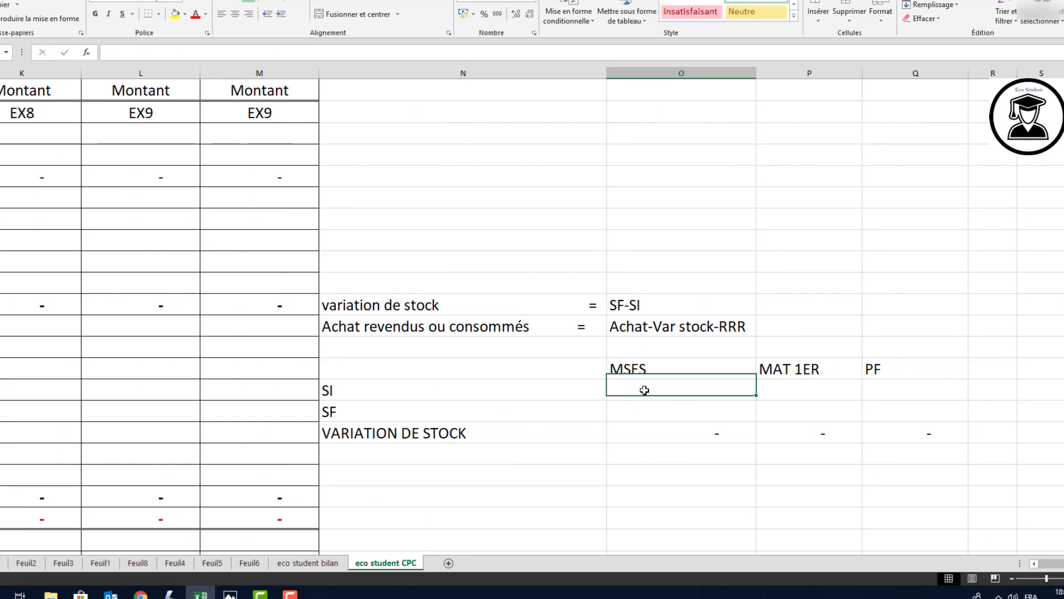
pyautogui.hotkey('alt', 'Tab')
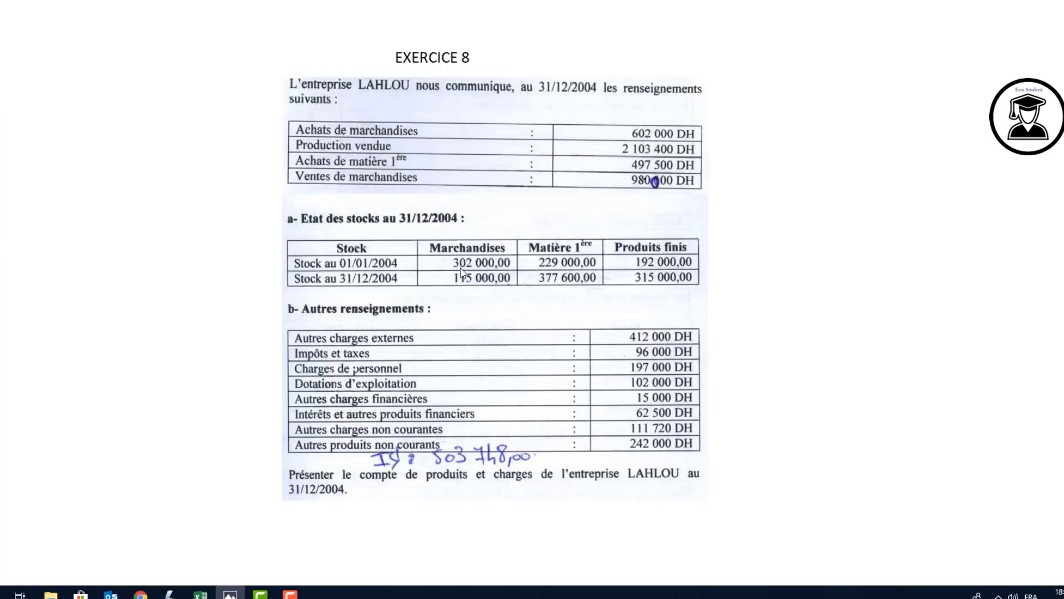
pyautogui.hotkey('alt', 'Tab')
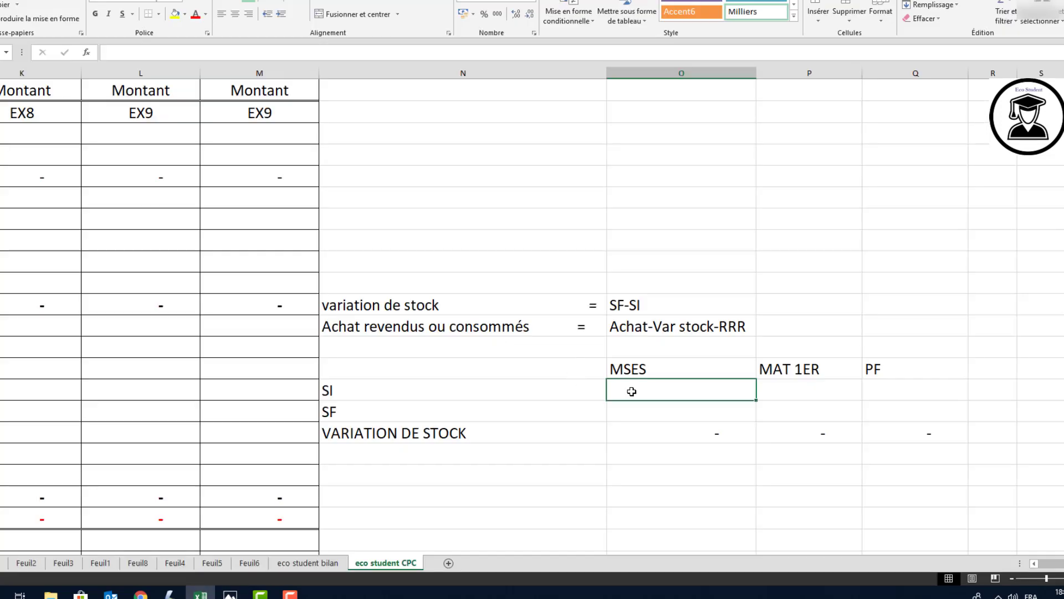
pyautogui.write('30')
pyautogui.hotkey('alt', 'Tab')
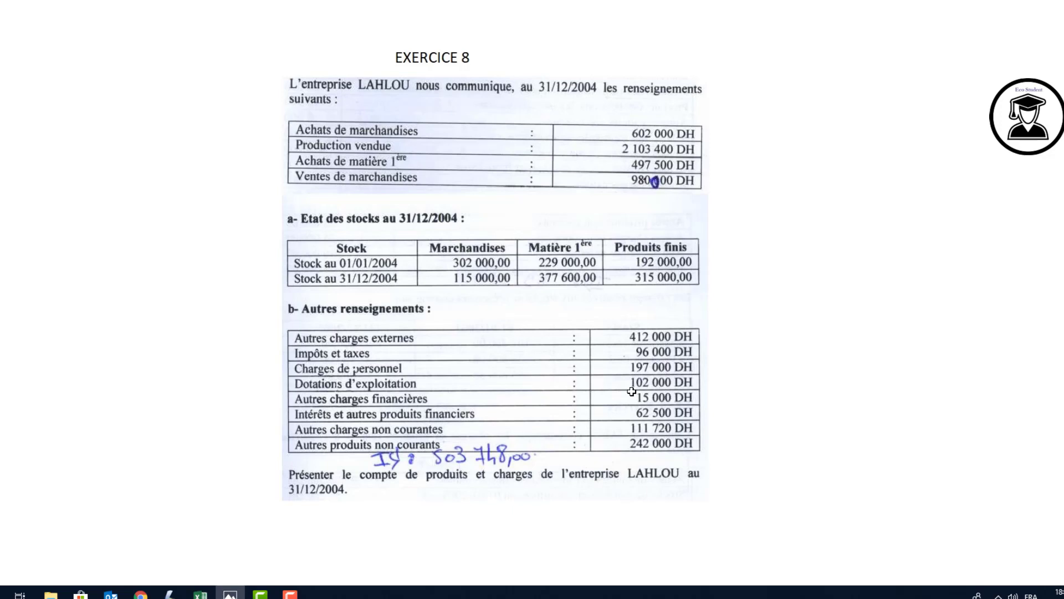
pyautogui.hotkey('alt', 'Tab')
pyautogui.write('2000')
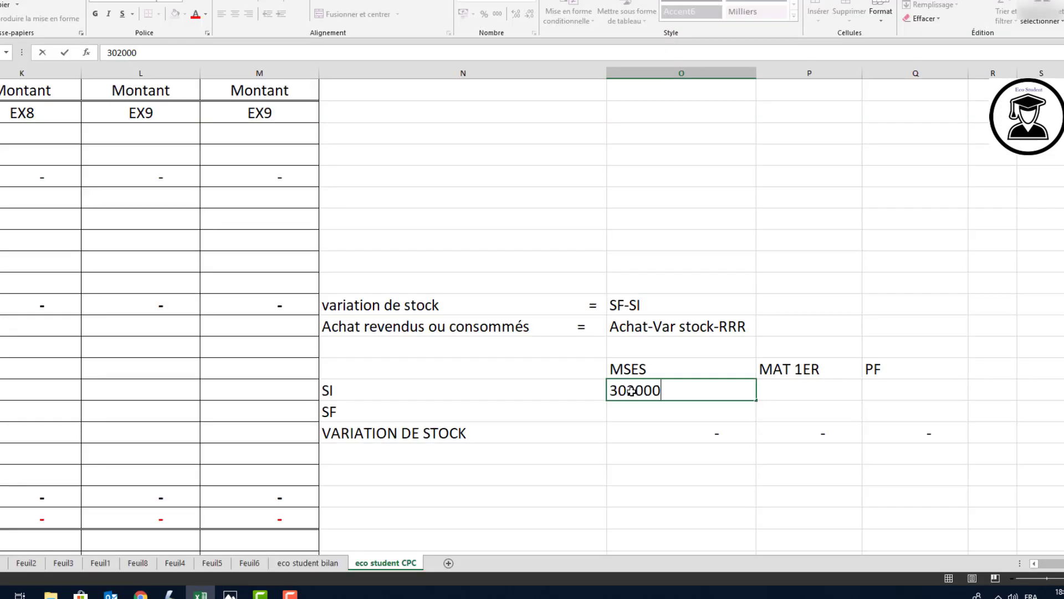
pyautogui.press('Return')
pyautogui.write('115 000')
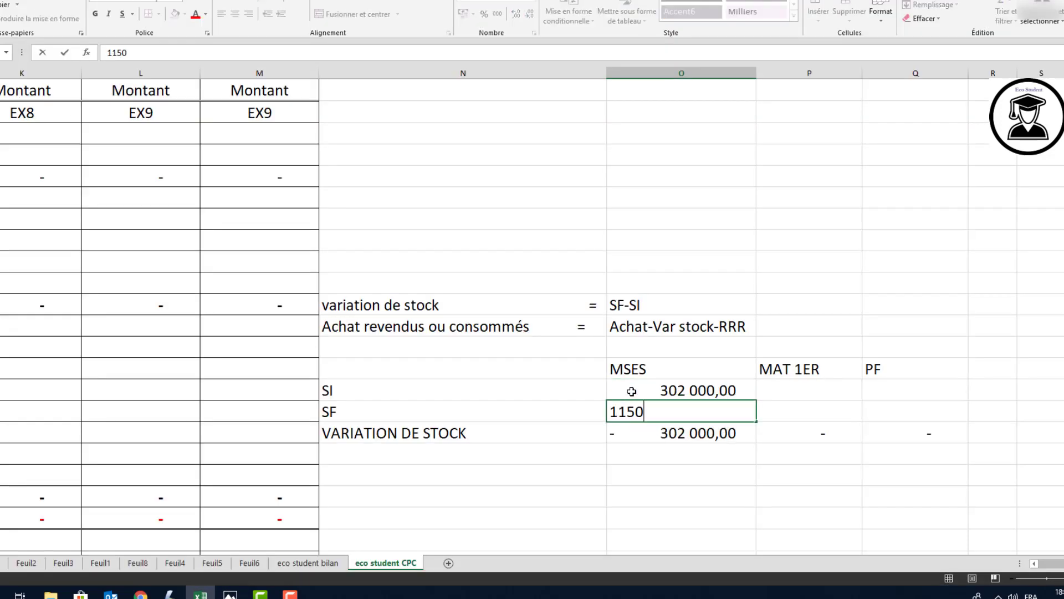
pyautogui.press('Tab')
# Enter the raw-material stocks from the Exercice 8 image under MAT 1ER: 229000 for SI and 377600 for SF
pyautogui.press('Up')
pyautogui.hotkey('alt', 'Tab')
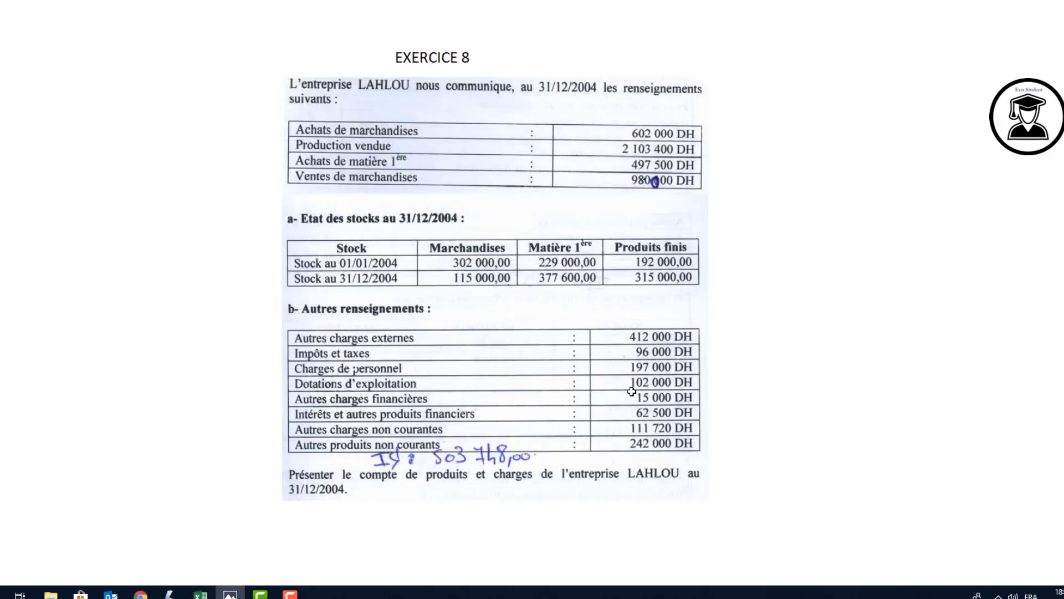
pyautogui.hotkey('alt', 'Tab')
pyautogui.write('229 00')
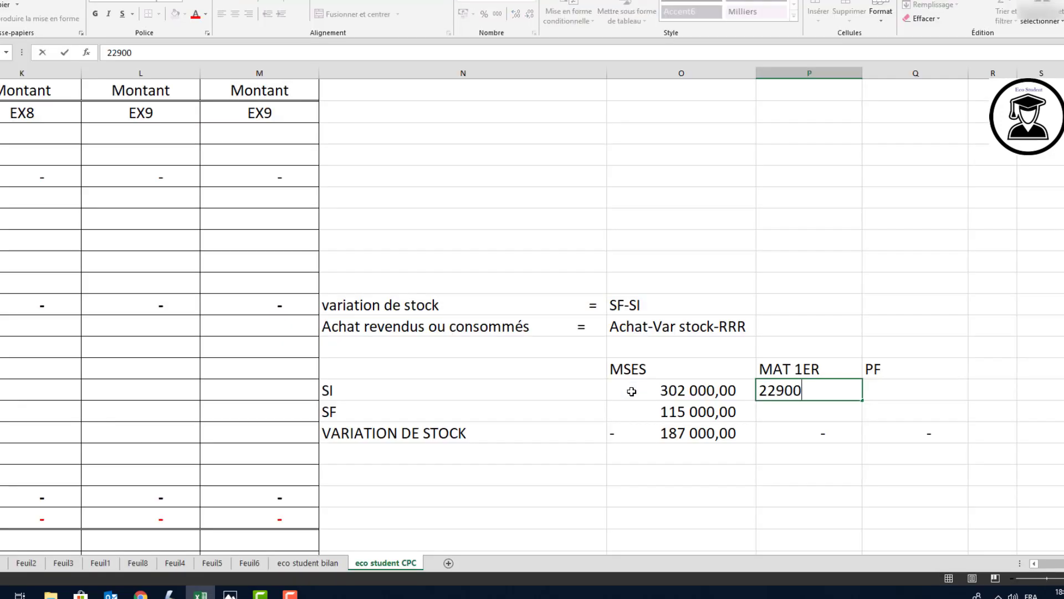
pyautogui.write('0')
pyautogui.press('Return')
pyautogui.hotkey('alt', 'Tab')
pyautogui.hotkey('alt', 'Tab')
pyautogui.write('3')
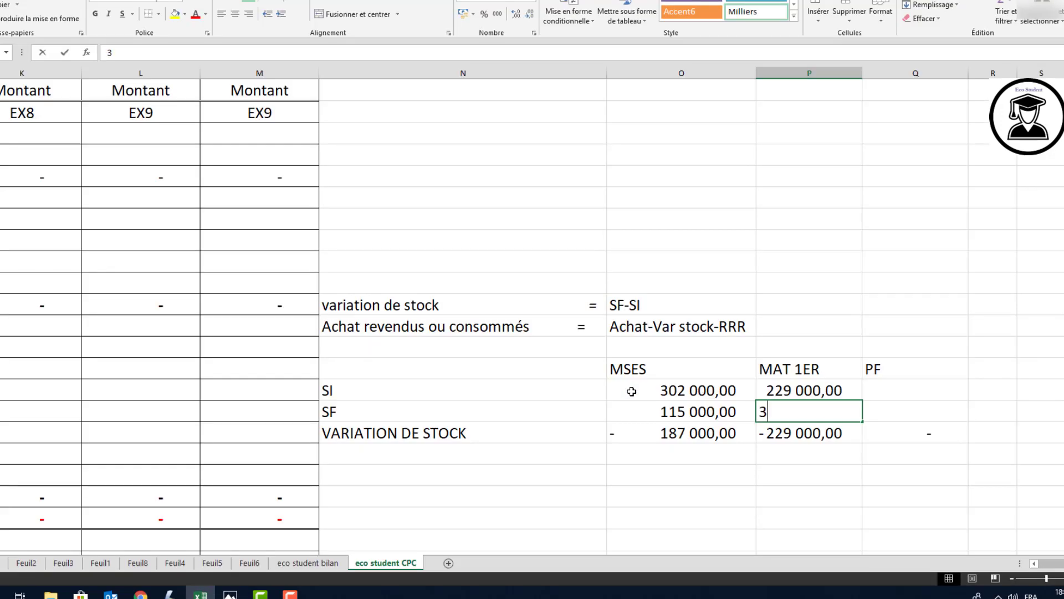
pyautogui.write('77 60')
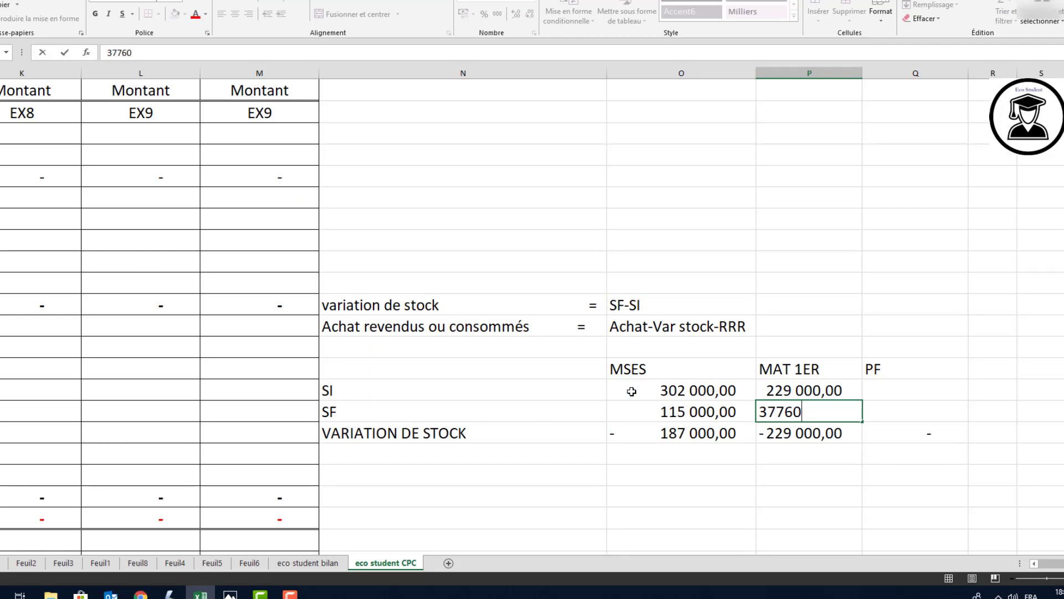
pyautogui.write('0')
pyautogui.press('Tab')
# Enter the finished-product stocks from the Exercice 8 image under PF: 192000 for SI and 315000 for SF
pyautogui.press('Up')
pyautogui.hotkey('alt', 'Tab')
pyautogui.hotkey('alt', 'Tab')
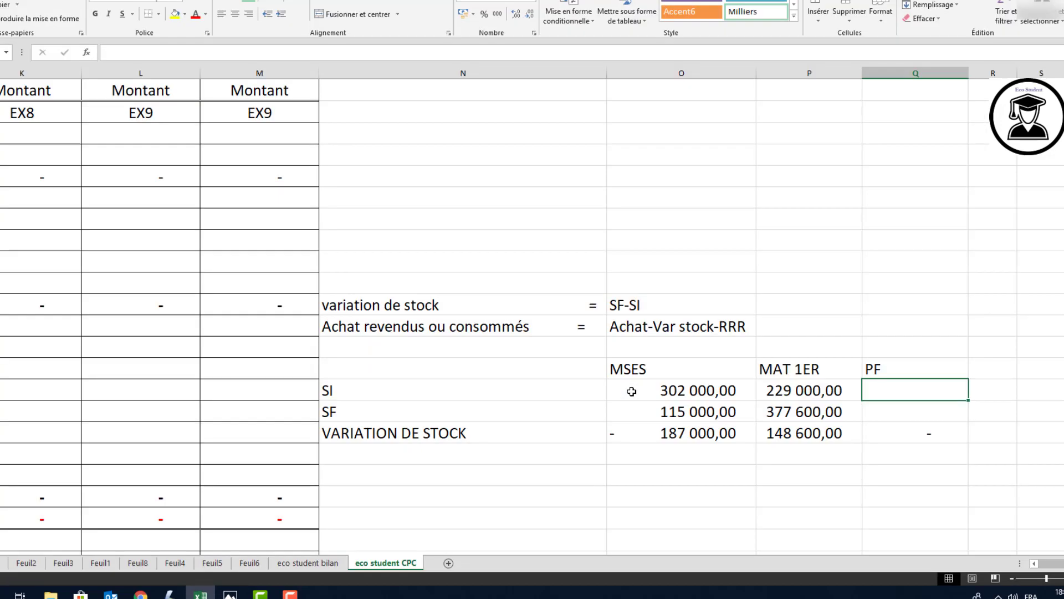
pyautogui.write('192000')
pyautogui.press('Return')
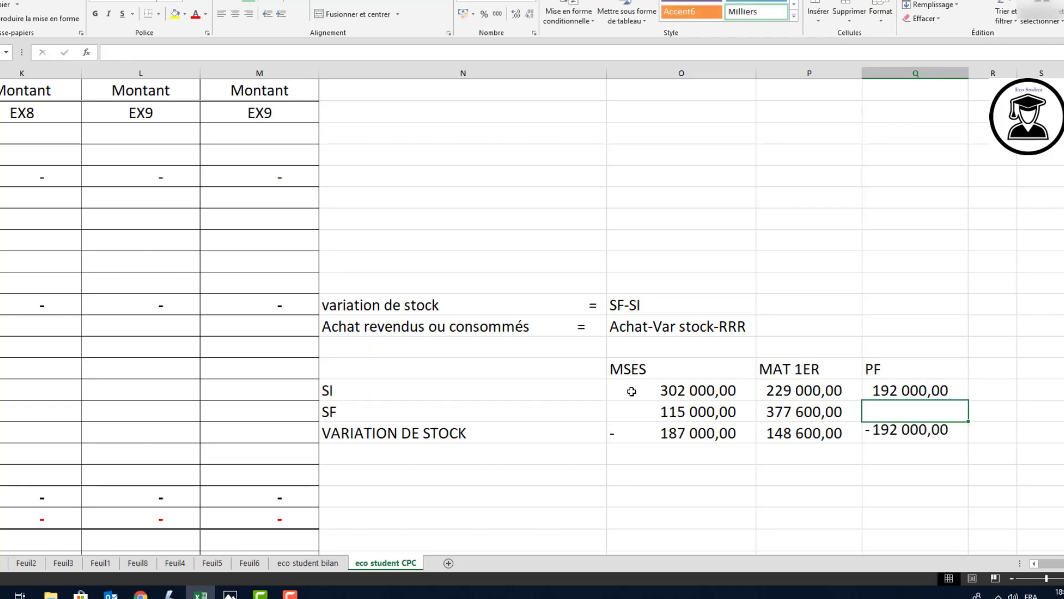
pyautogui.hotkey('alt', 'Tab')
pyautogui.hotkey('alt', 'Tab')
pyautogui.write('315 0')
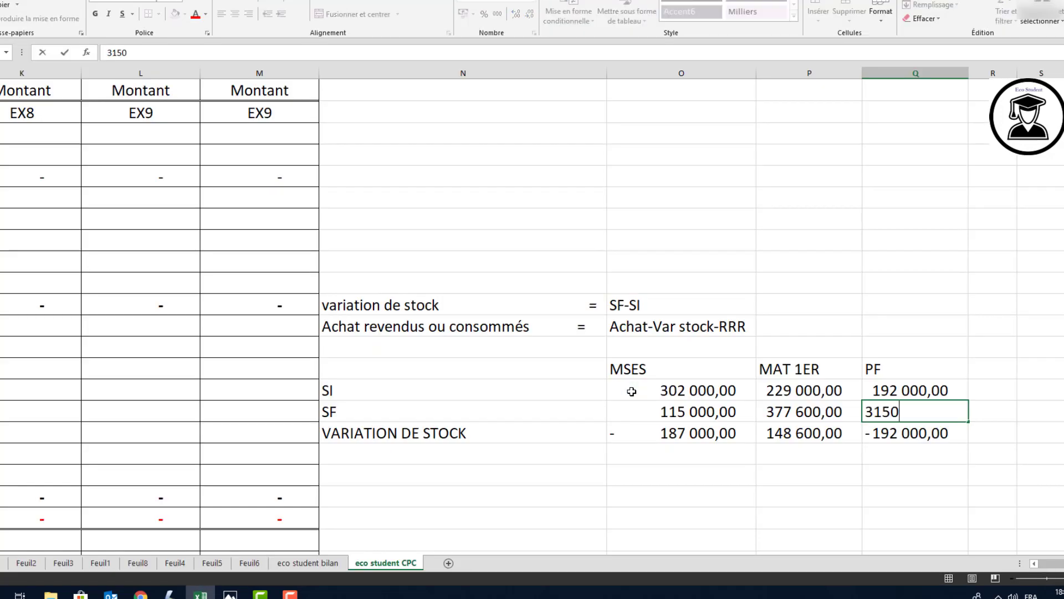
pyautogui.write('00')
pyautogui.press('Return')
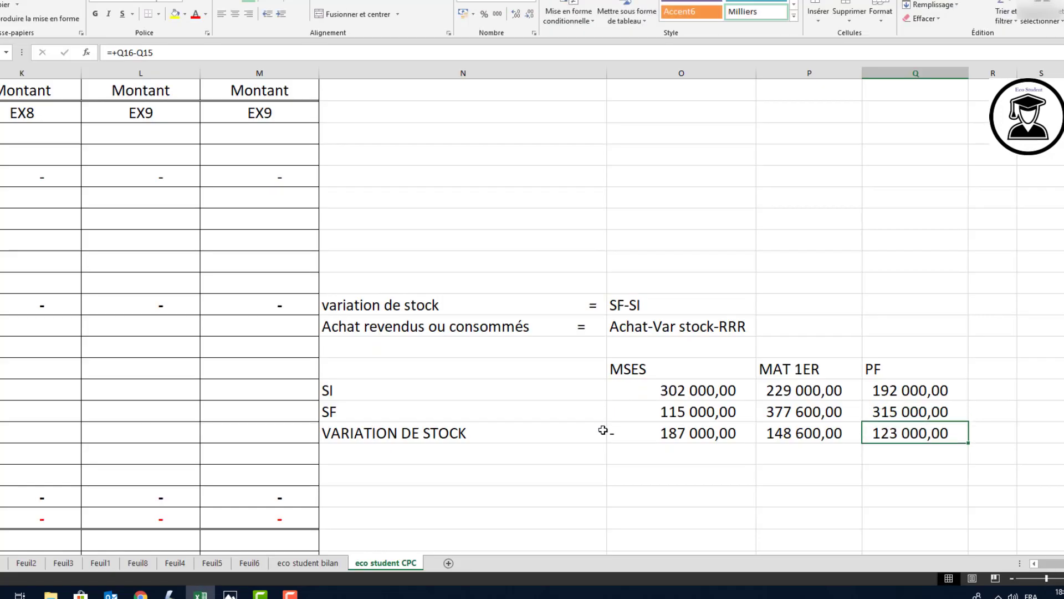
# Examine the MSES stock variation against its SI and SF stocks, plus the MAT 1ER and PF variations
pyautogui.click(657, 440)
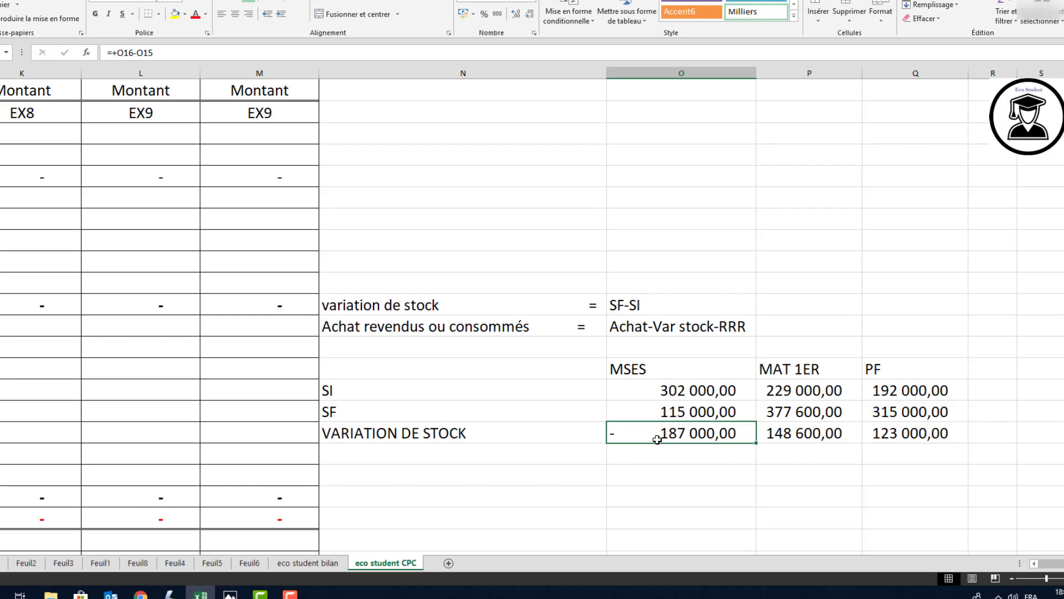
pyautogui.click(657, 413)
pyautogui.click(661, 392)
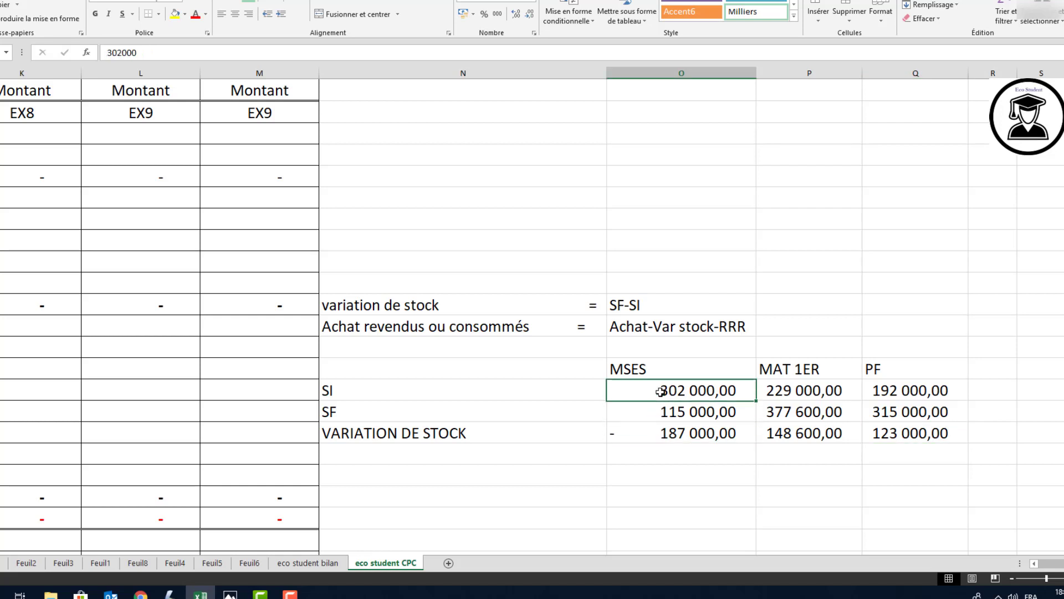
pyautogui.click(664, 434)
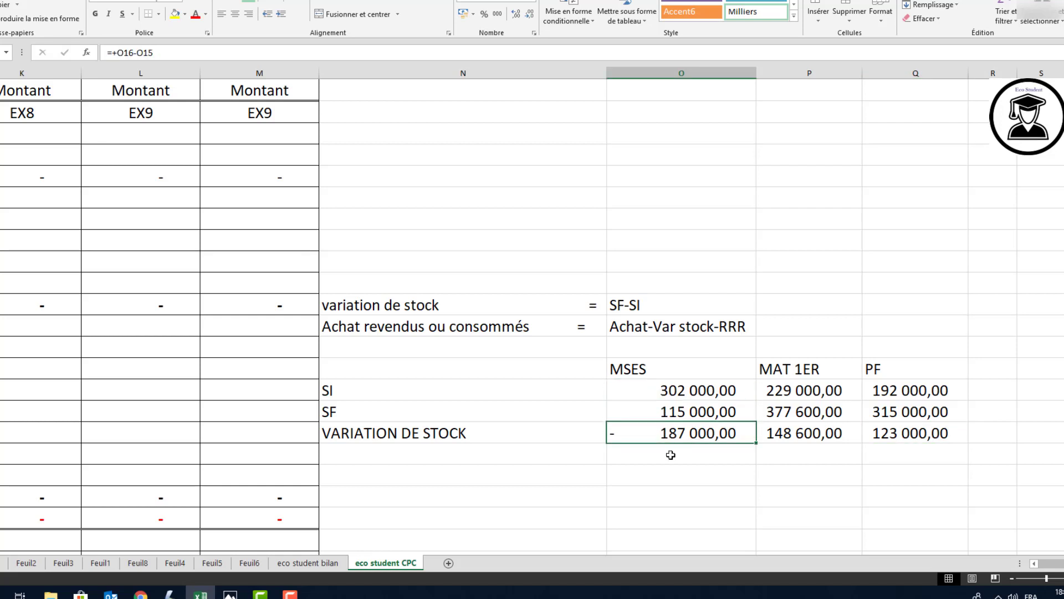
pyautogui.click(792, 432)
pyautogui.click(886, 432)
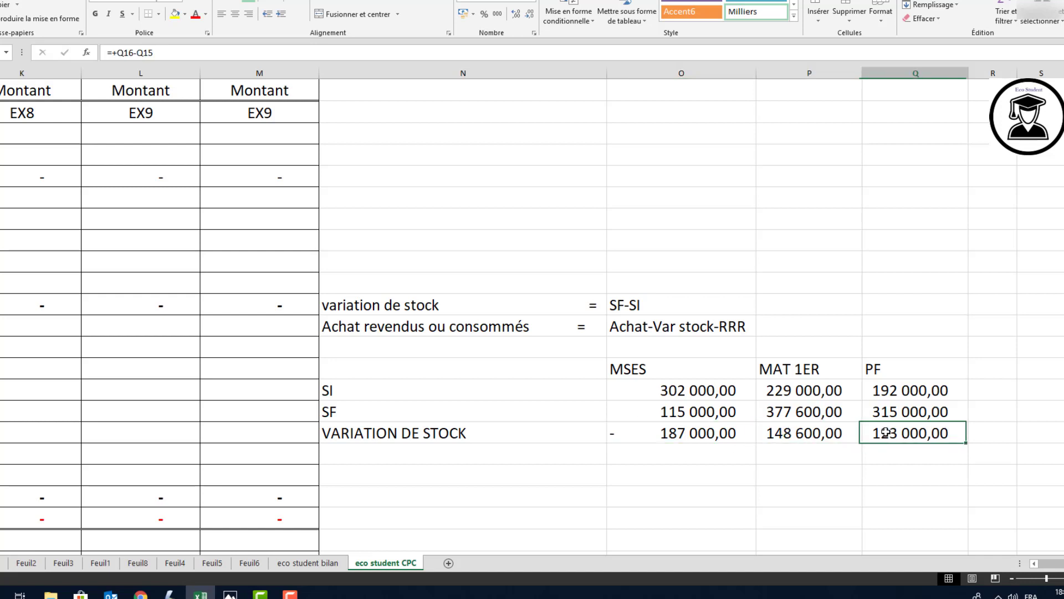
# Return to the EX8 column of the CPC table and consult the merchandise purchases in the Exercice 8 image
pyautogui.click(1034, 563)
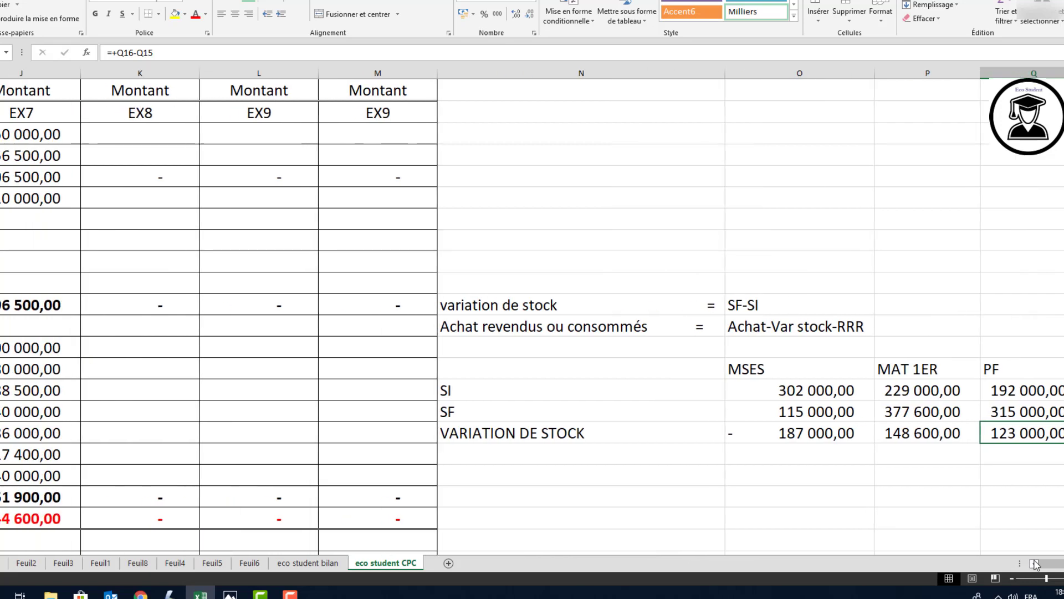
pyautogui.click(1034, 563)
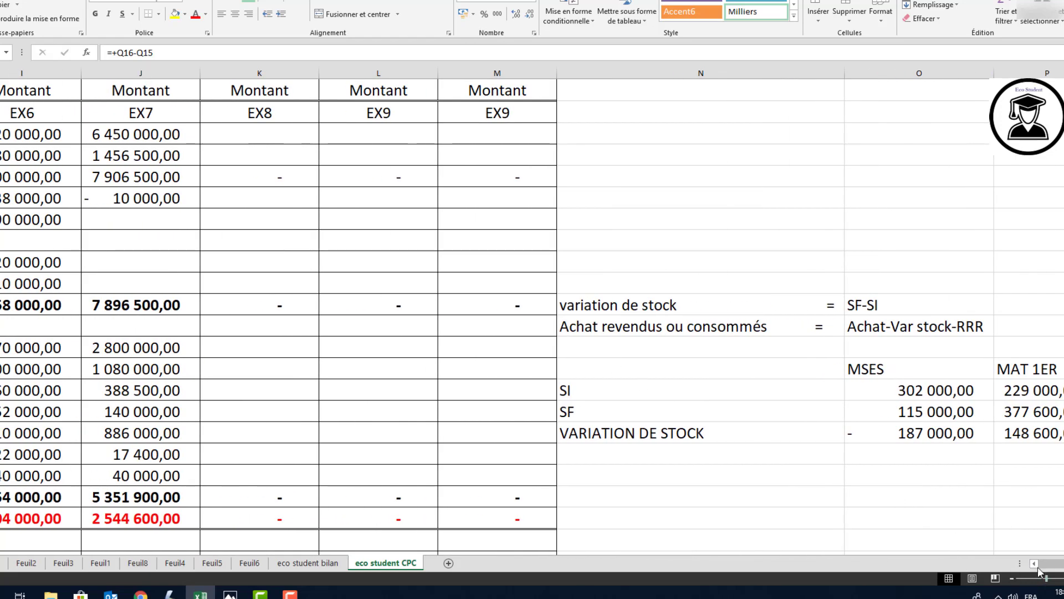
pyautogui.click(1035, 564)
pyautogui.click(1034, 564)
pyautogui.click(616, 139)
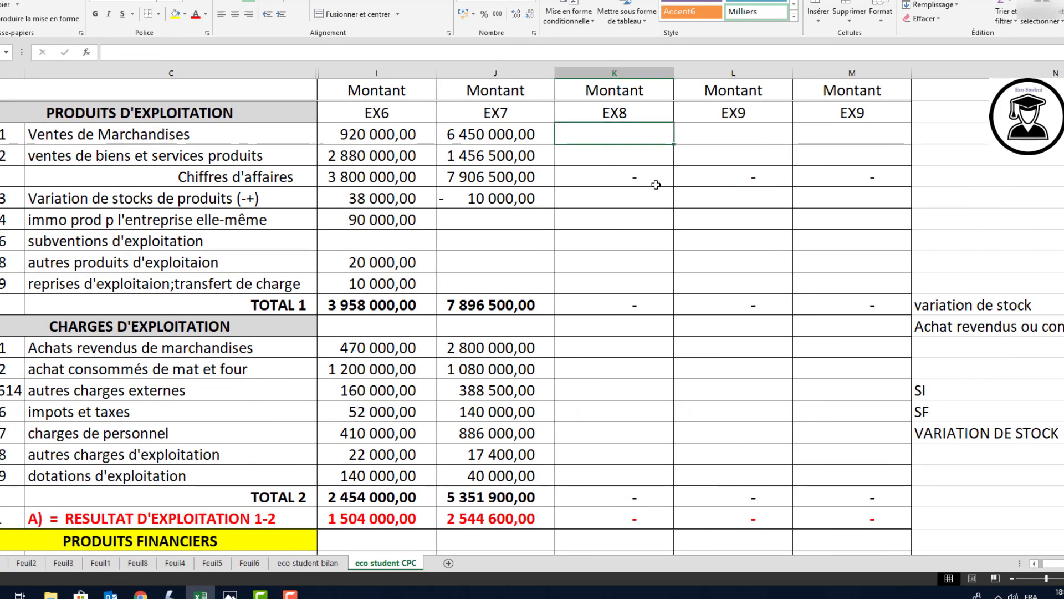
pyautogui.hotkey('alt', 'Tab')
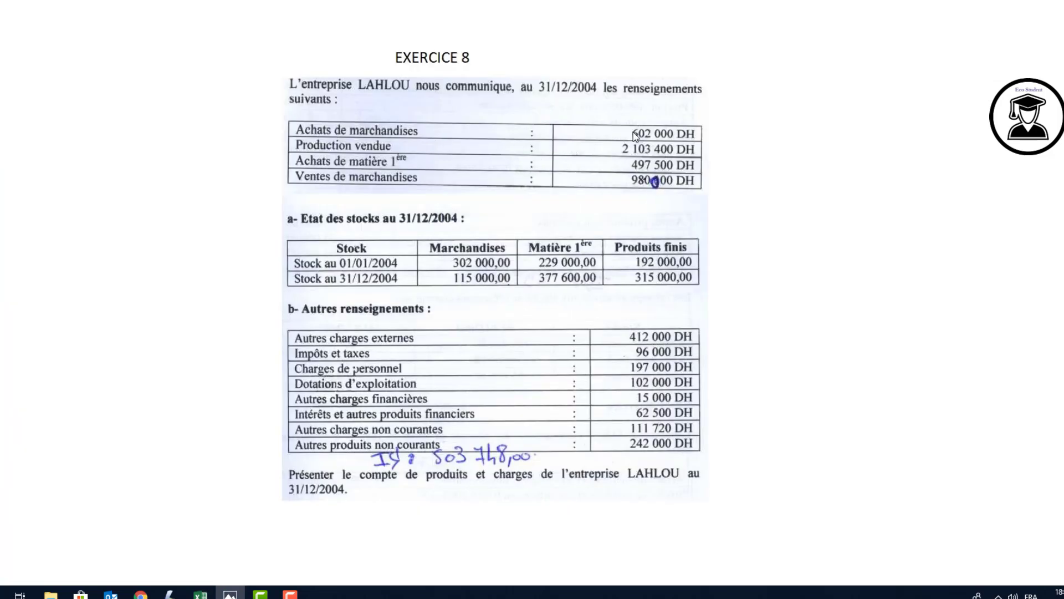
pyautogui.hotkey('alt', 'Tab')
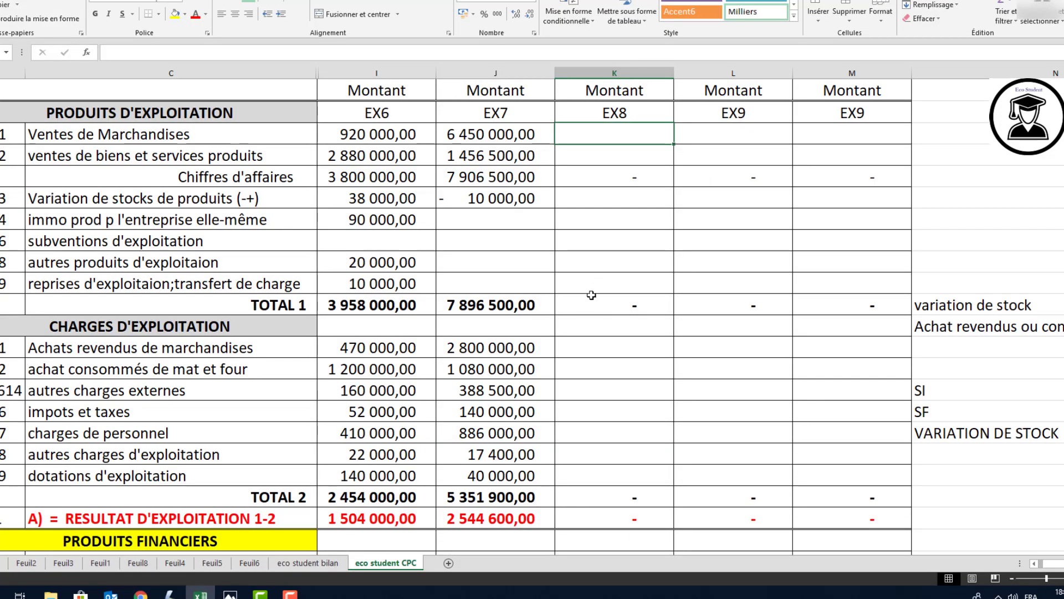
pyautogui.click(605, 349)
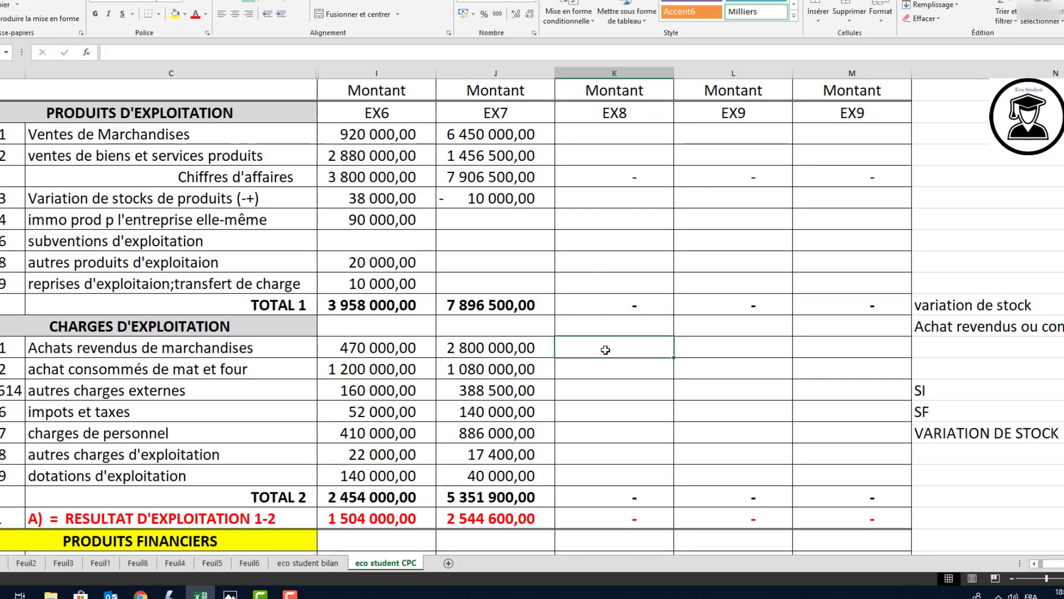
pyautogui.write('+602')
pyautogui.hotkey('alt', 'Tab')
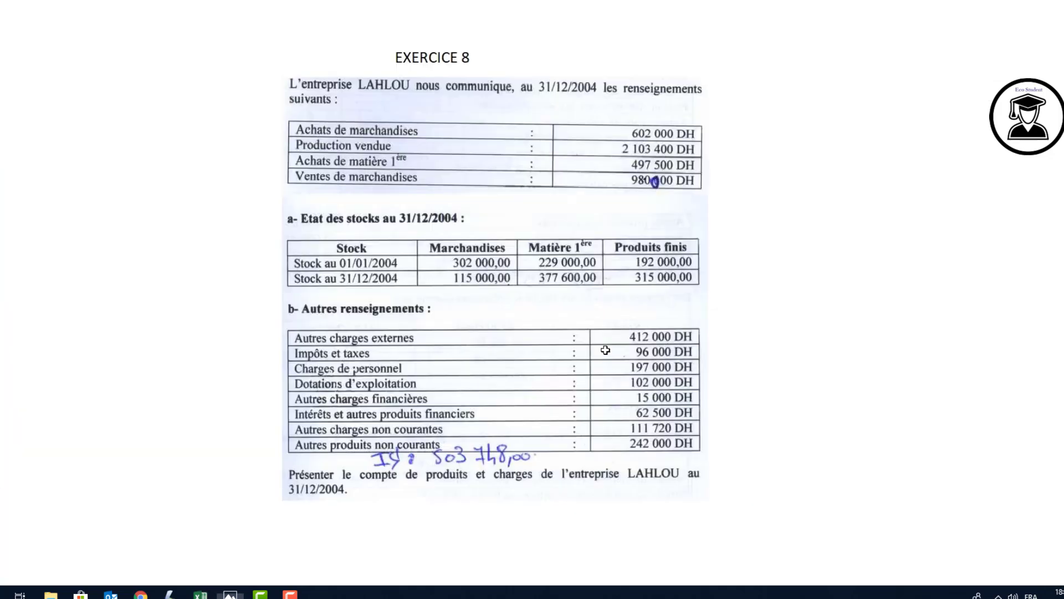
pyautogui.hotkey('alt', 'Tab')
pyautogui.write('000-')
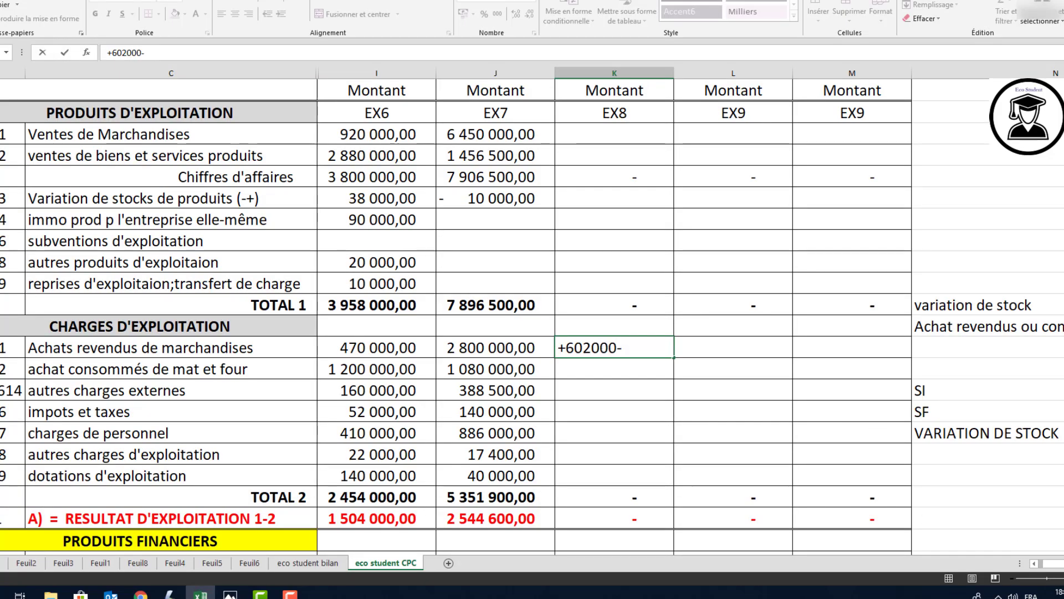
pyautogui.hscroll(2, 605, 348)
pyautogui.hscroll(5, 943, 458)
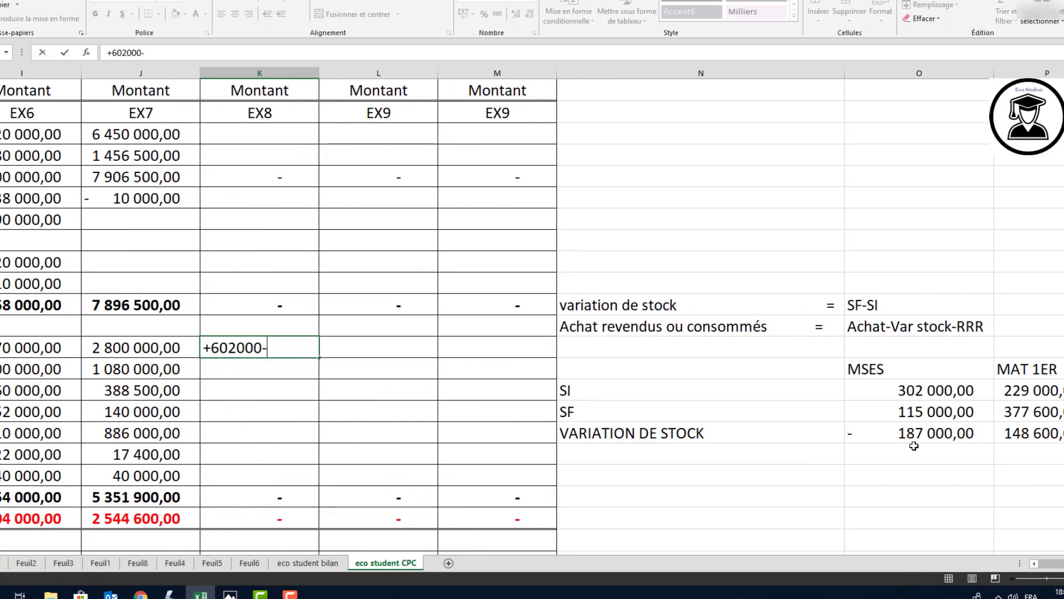
pyautogui.write('-187000')
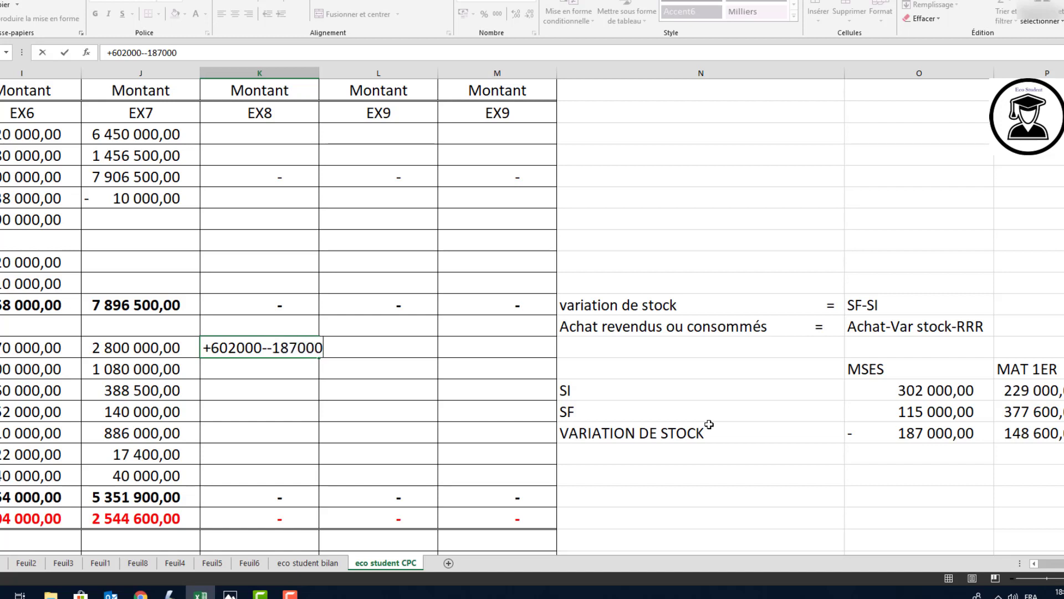
pyautogui.press('Return')
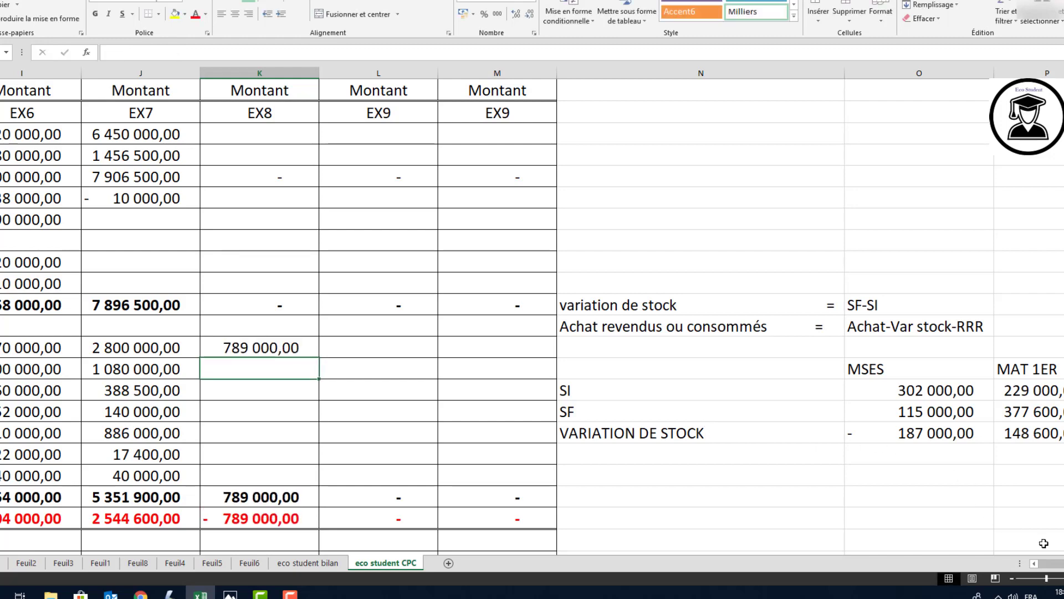
# Look up the production vendue in the Exercice 8 image and enter 2103400 for ventes de biens et services produits under EX8
pyautogui.hscroll(-5, 1044, 573)
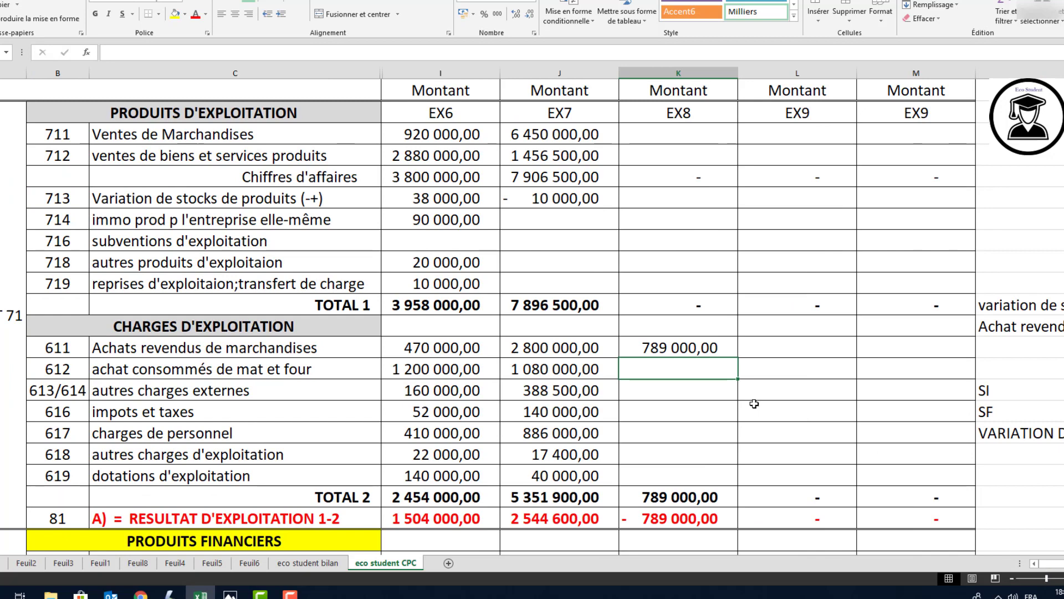
pyautogui.hotkey('alt', 'Tab')
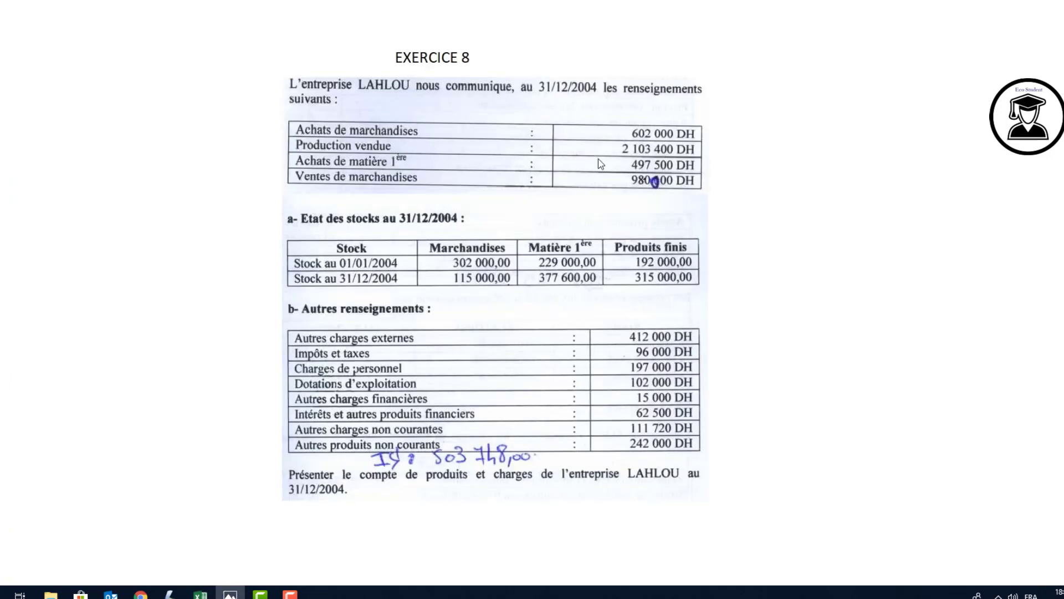
pyautogui.hotkey('alt', 'Tab')
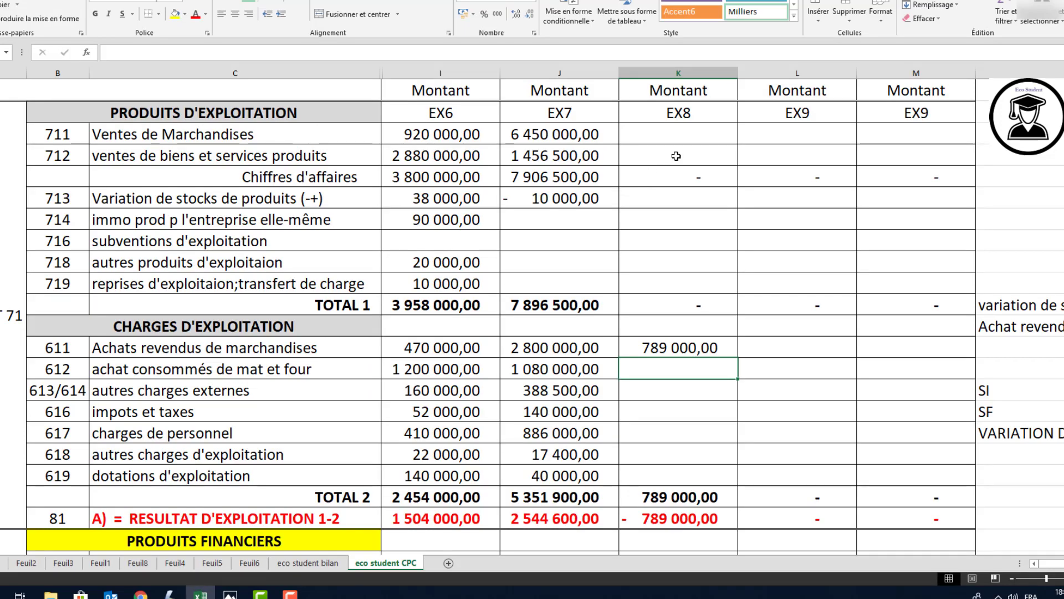
pyautogui.click(675, 156)
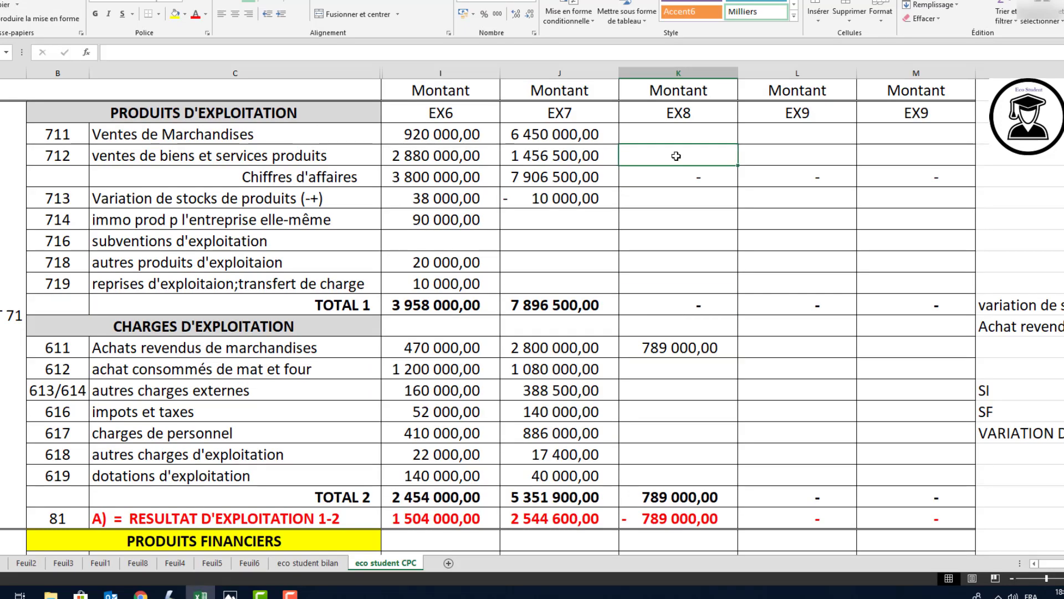
pyautogui.write('210340')
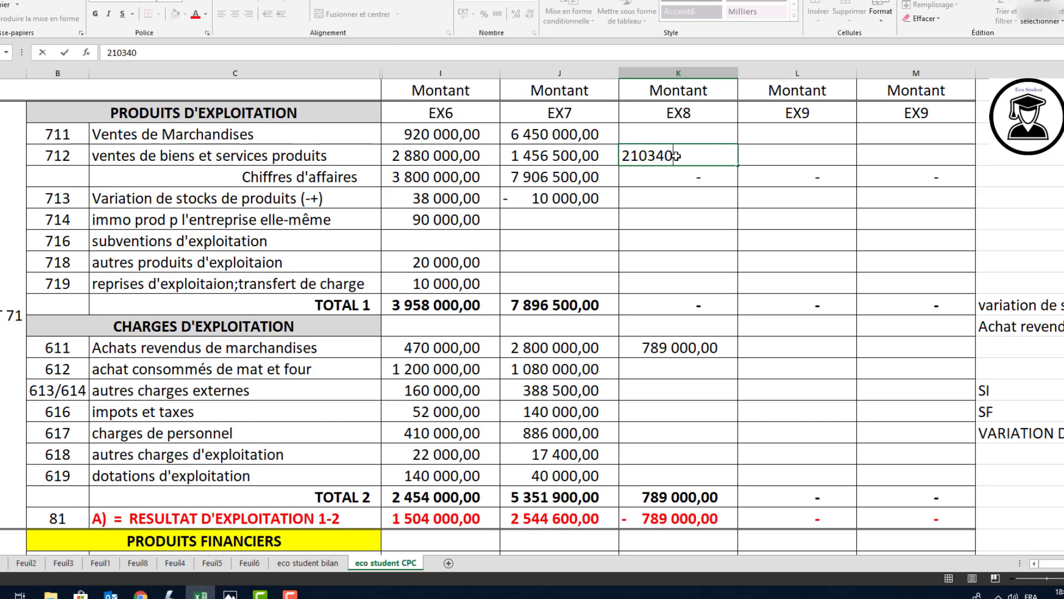
pyautogui.write('0')
pyautogui.press('Return')
# Start the EX8 formula for achat consommés de mat et four with +49, consulting the raw-material purchases in the Exercice 8 image
pyautogui.hotkey('alt', 'Tab')
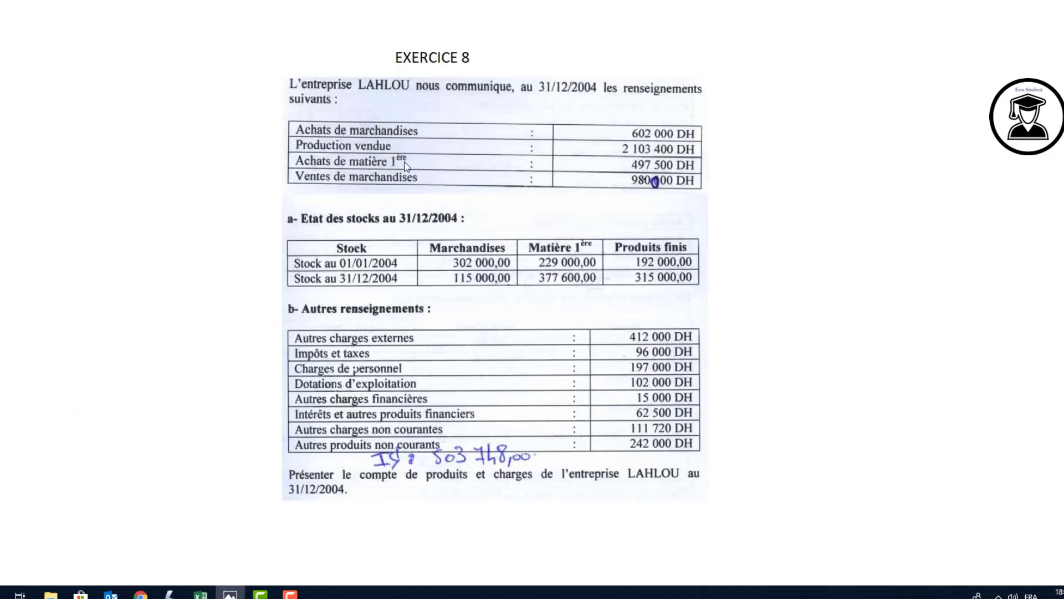
pyautogui.hotkey('alt', 'Tab')
pyautogui.click(638, 367)
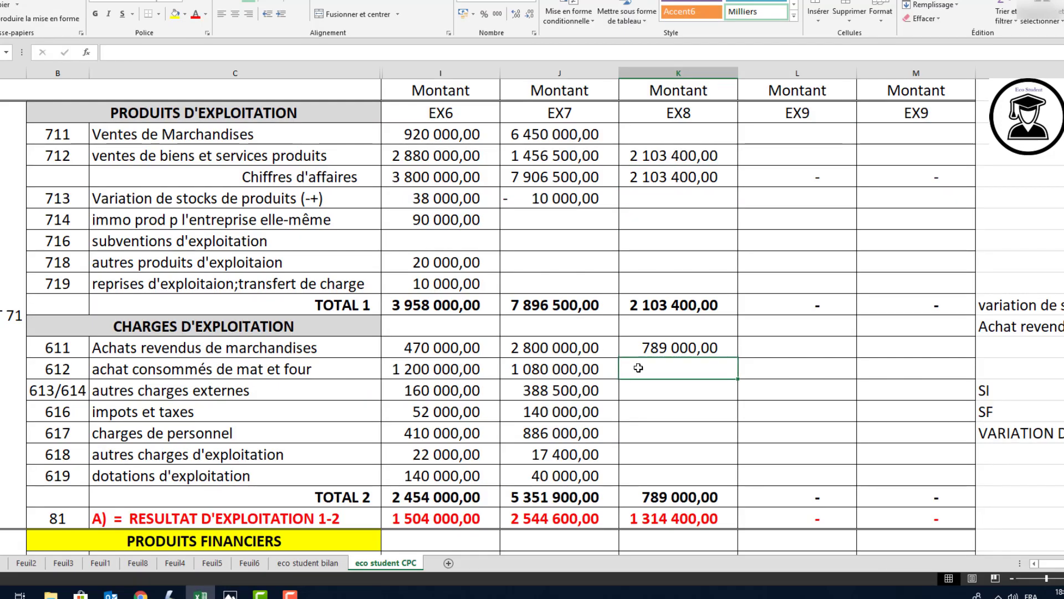
pyautogui.write('+49')
pyautogui.hotkey('alt', 'Tab')
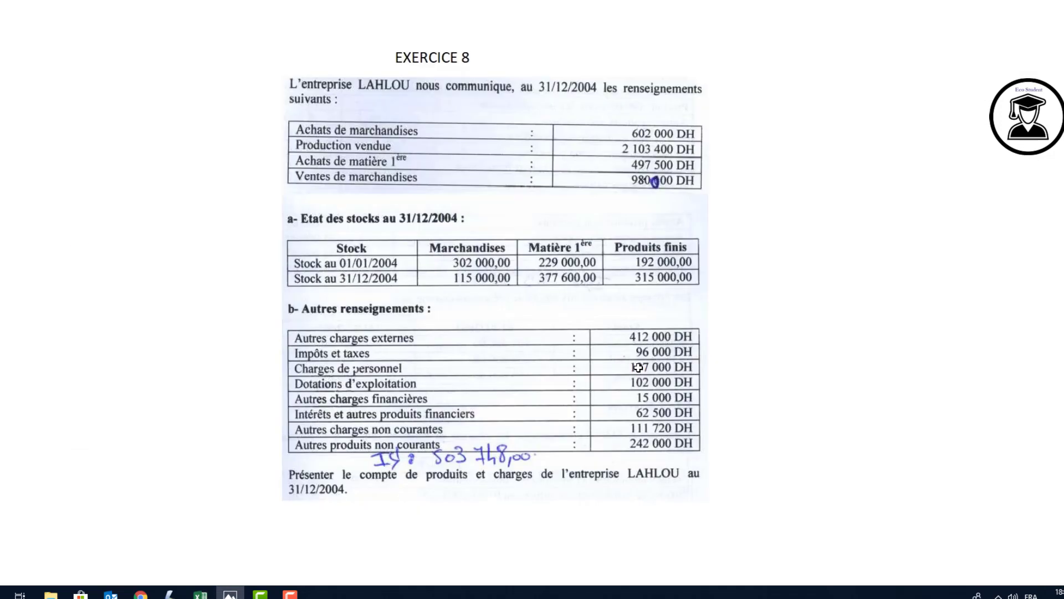
pyautogui.hotkey('alt', 'Tab')
pyautogui.write('7500-')
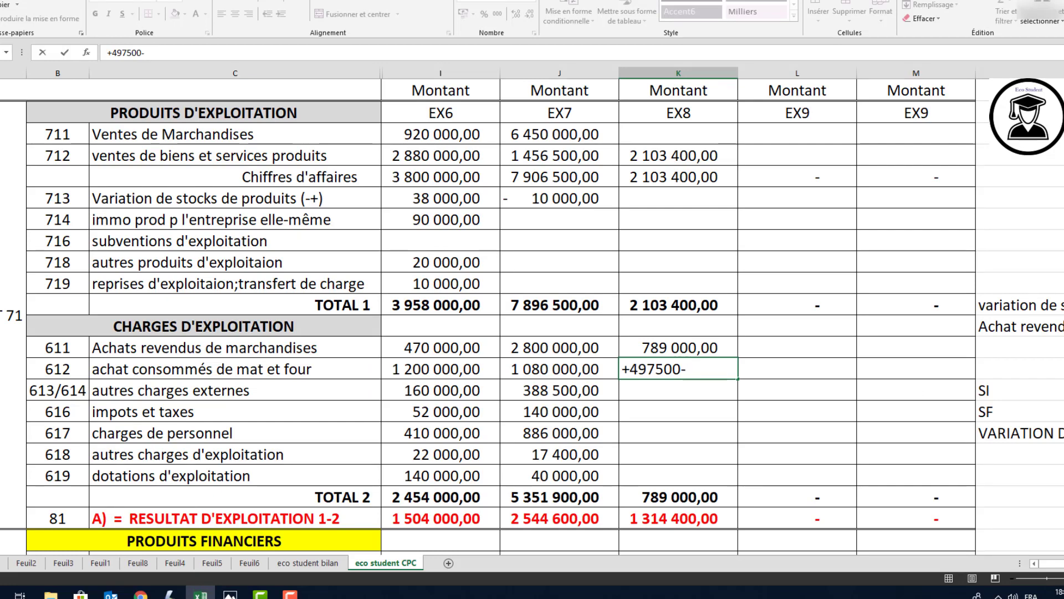
pyautogui.hscroll(5, 901, 422)
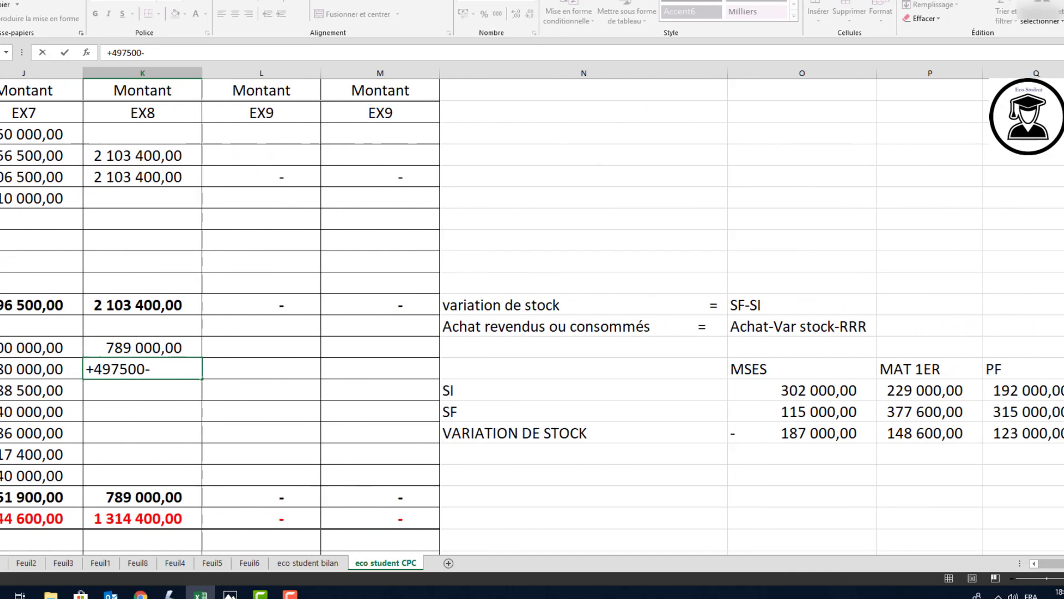
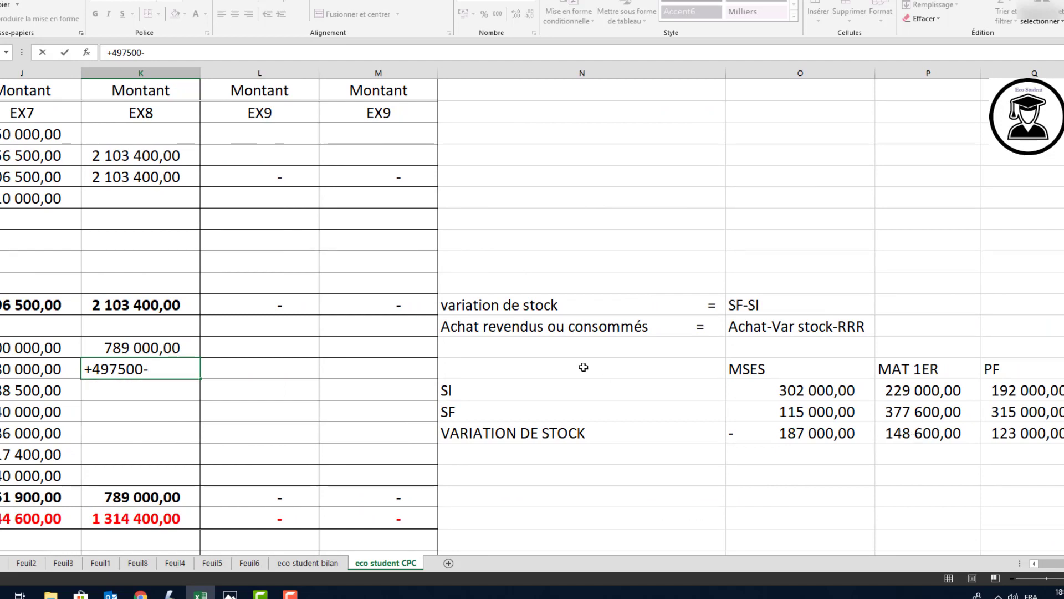
pyautogui.write('148600')
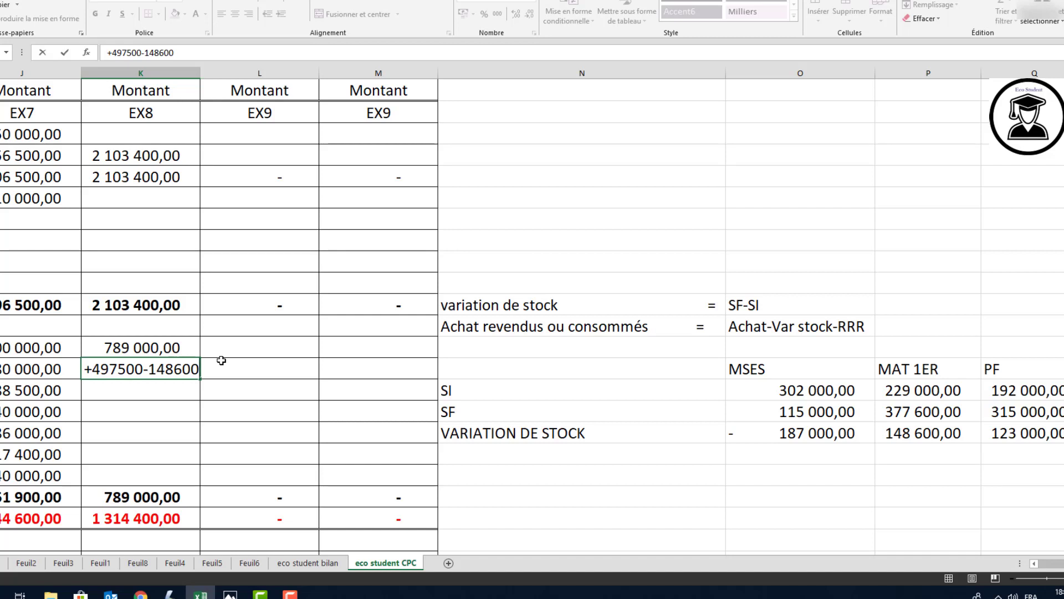
pyautogui.press('Return')
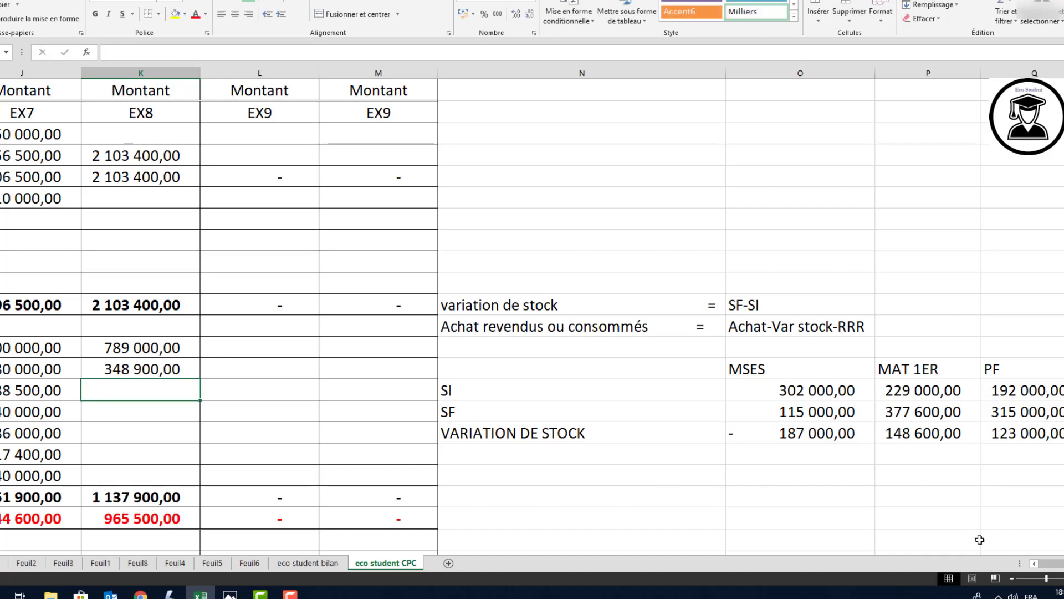
# Enter 980000 as the EX8 amount for Ventes de Marchandises, following the exercise statement
pyautogui.hscroll(-3, 532, 311)
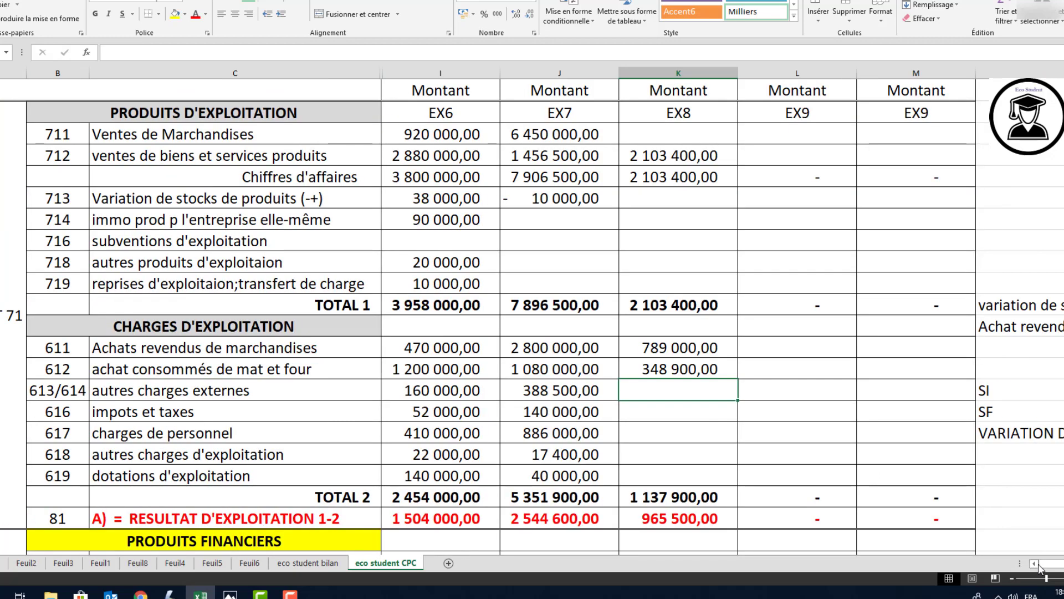
pyautogui.hotkey('alt', 'Tab')
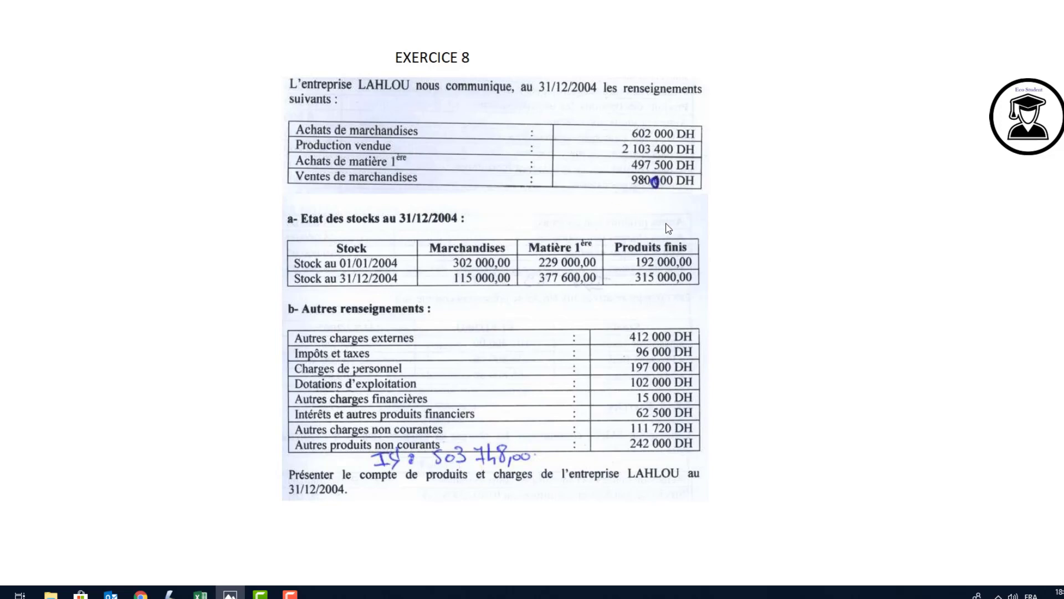
pyautogui.hotkey('alt', 'Tab')
pyautogui.press('Up')
pyautogui.press('Up')
pyautogui.click(647, 133)
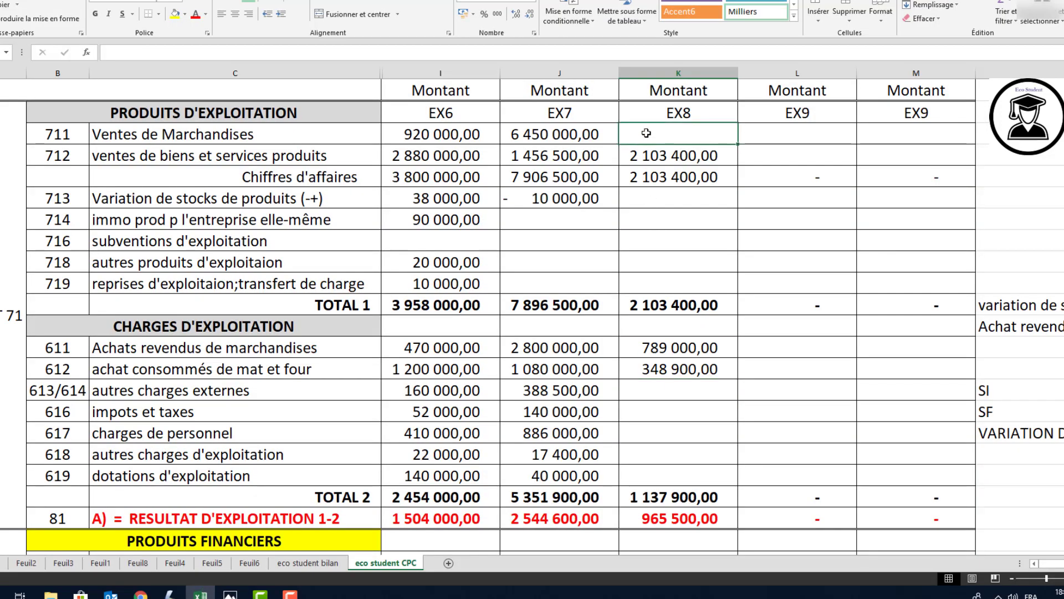
pyautogui.write('+8')
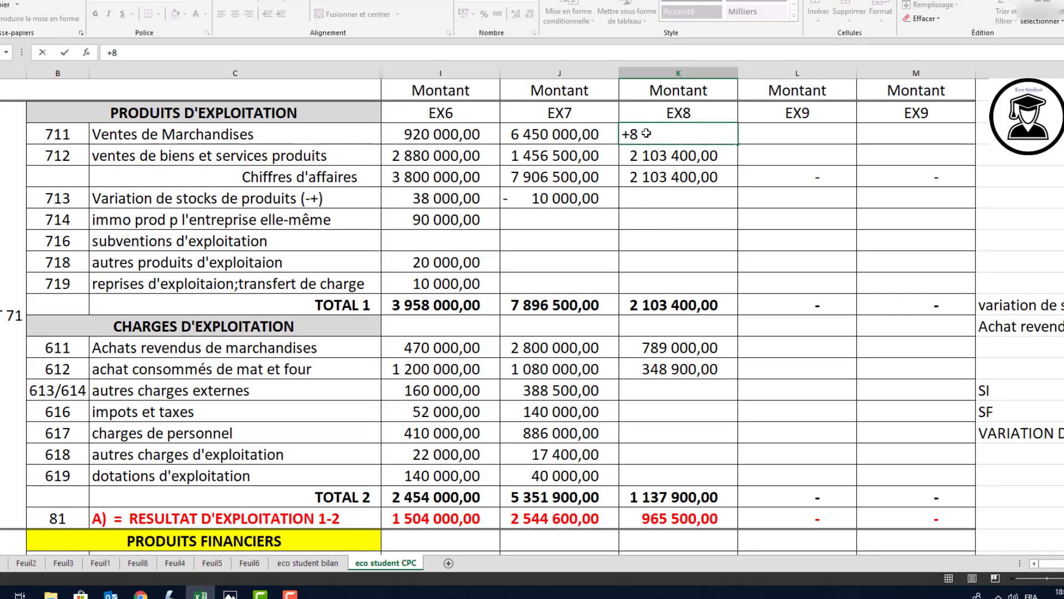
pyautogui.press('BackSpace')
pyautogui.write('980000')
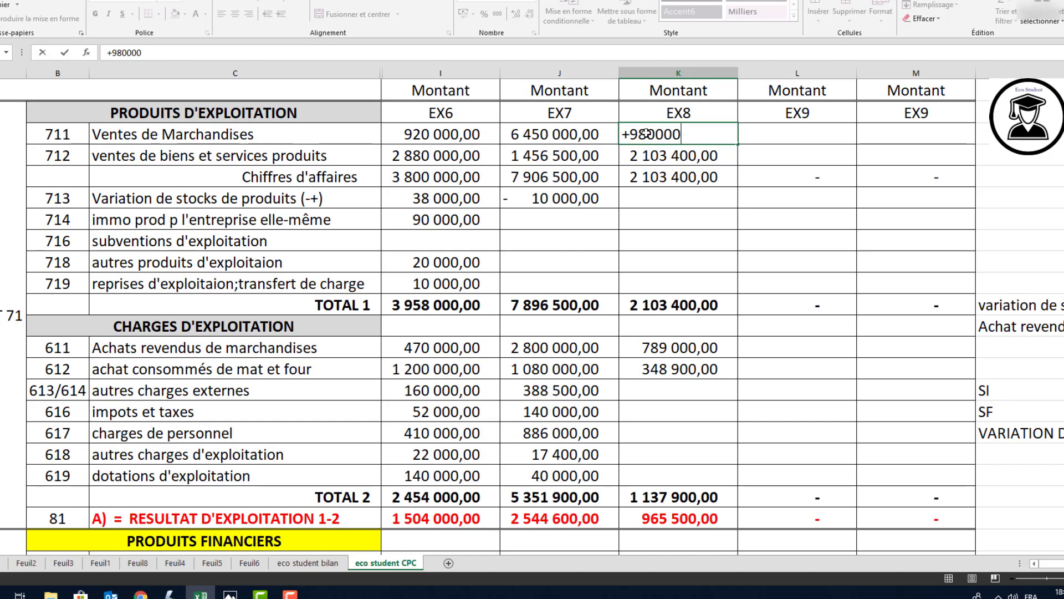
pyautogui.press('Return')
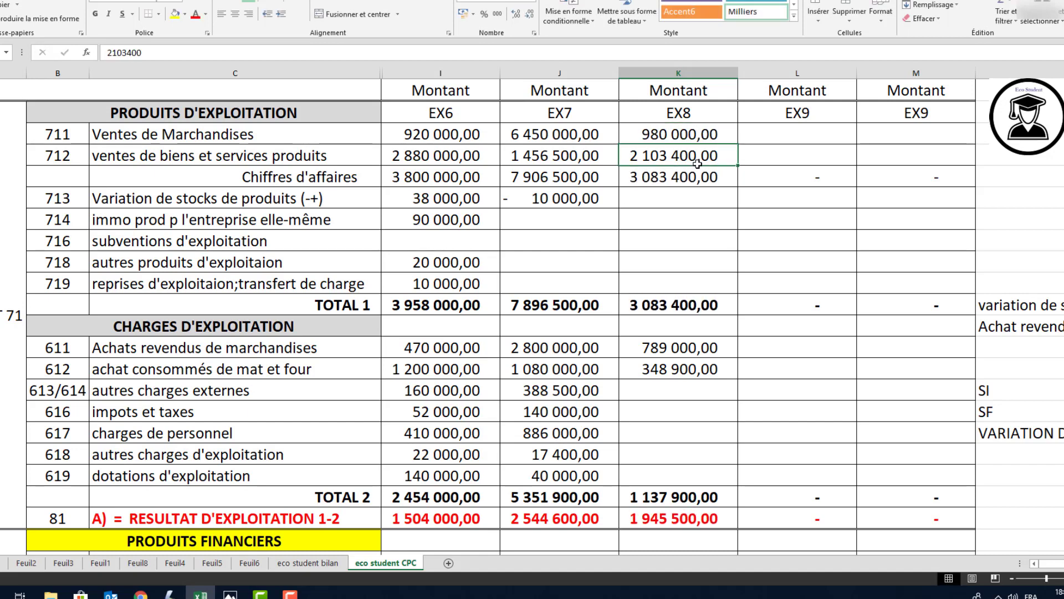
# Consult the finished-goods stock variation in the side table and enter 123000 for Variation de stocks de produits in EX8
pyautogui.hotkey('alt', 'Tab')
pyautogui.hotkey('alt', 'Tab')
pyautogui.hscroll(5, 1020, 429)
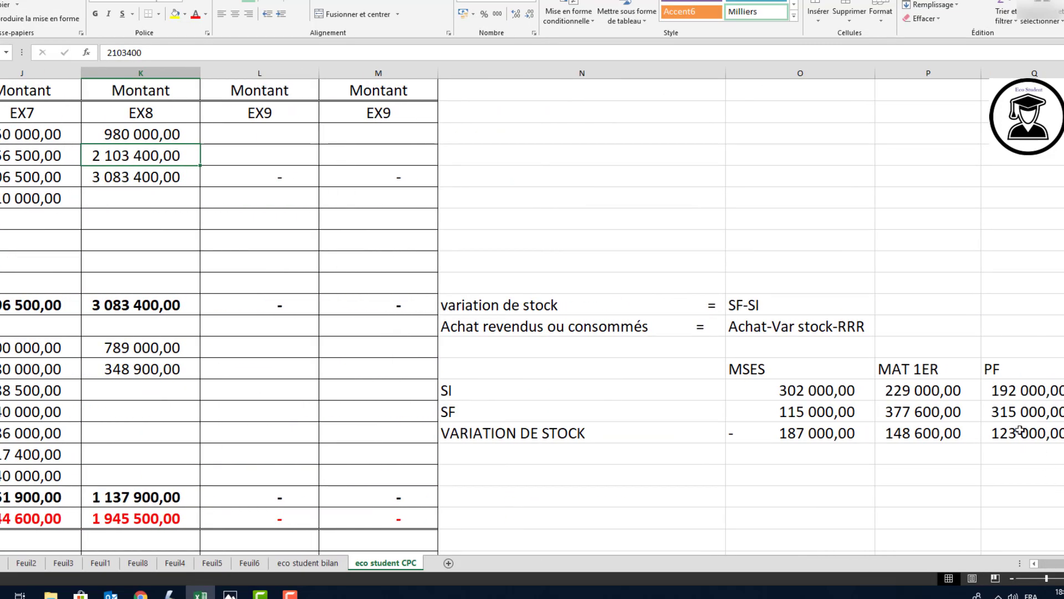
pyautogui.hscroll(-5, 679, 262)
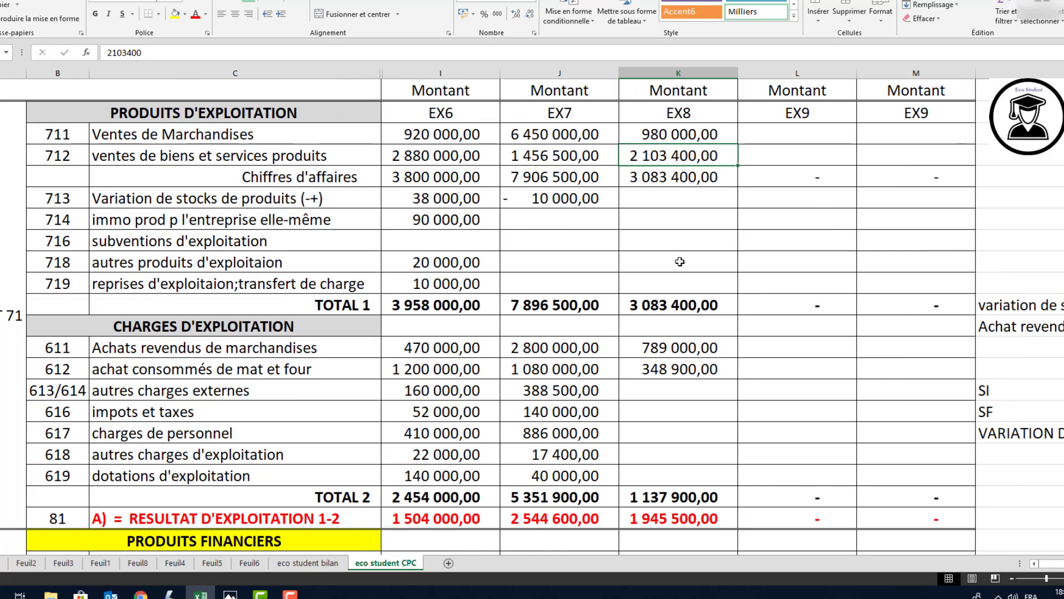
pyautogui.click(665, 199)
pyautogui.write('123000')
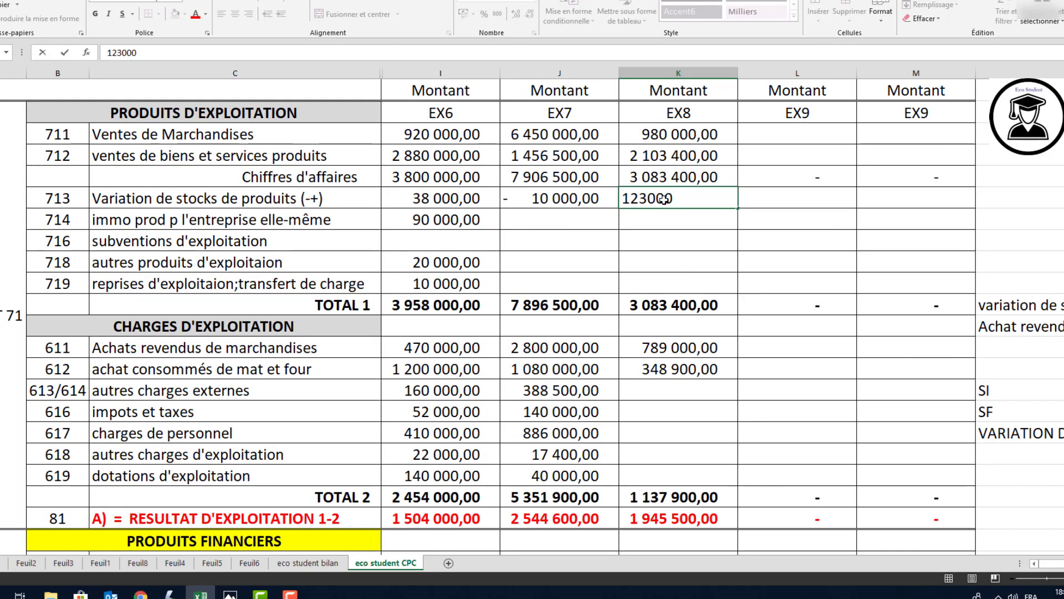
pyautogui.press('Return')
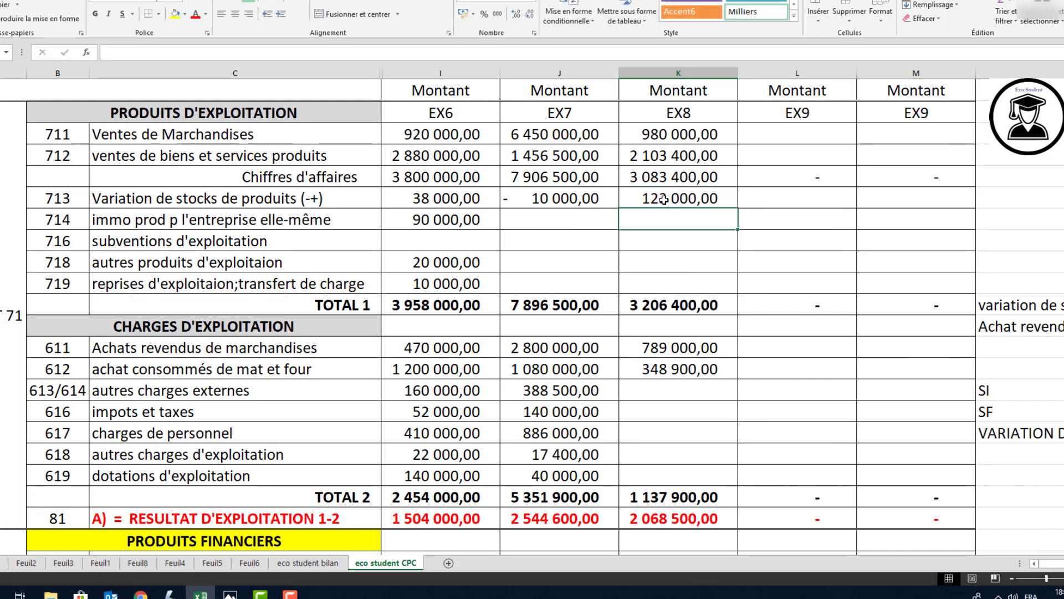
# Look up autres charges externes in the exercise statement and enter 412000 in its EX8 cell
pyautogui.hotkey('alt', 'Tab')
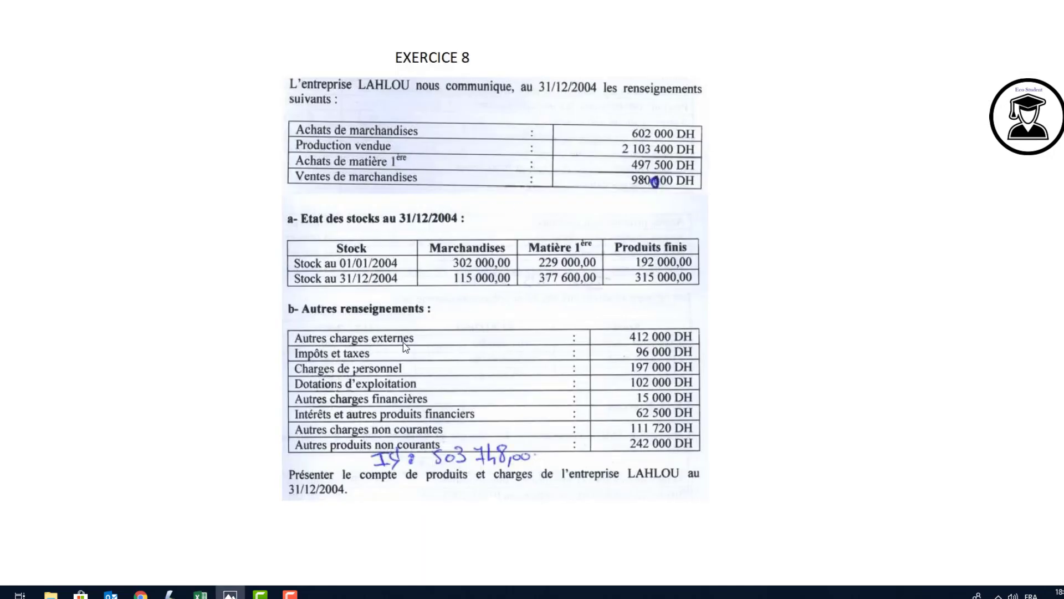
pyautogui.hotkey('alt', 'Tab')
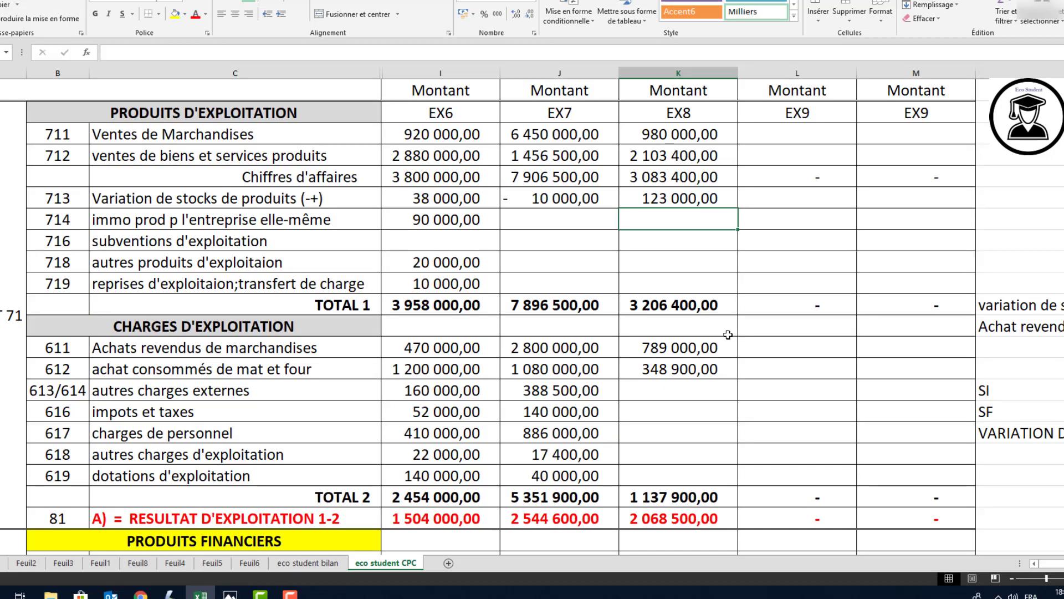
pyautogui.click(682, 387)
pyautogui.write('412')
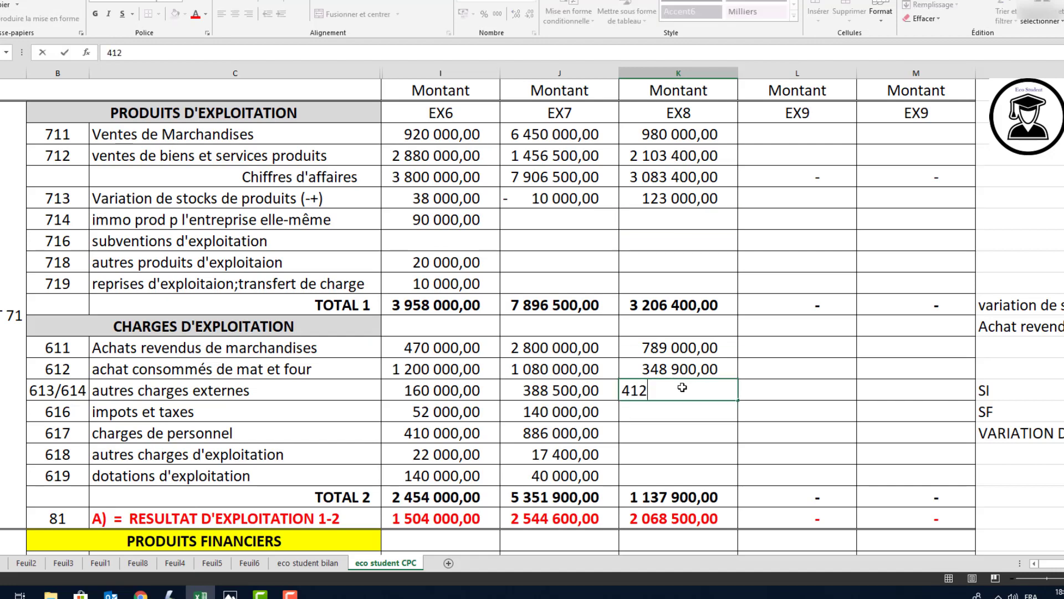
pyautogui.hotkey('alt', 'Tab')
pyautogui.hotkey('alt', 'Tab')
pyautogui.write('000')
pyautogui.press('Return')
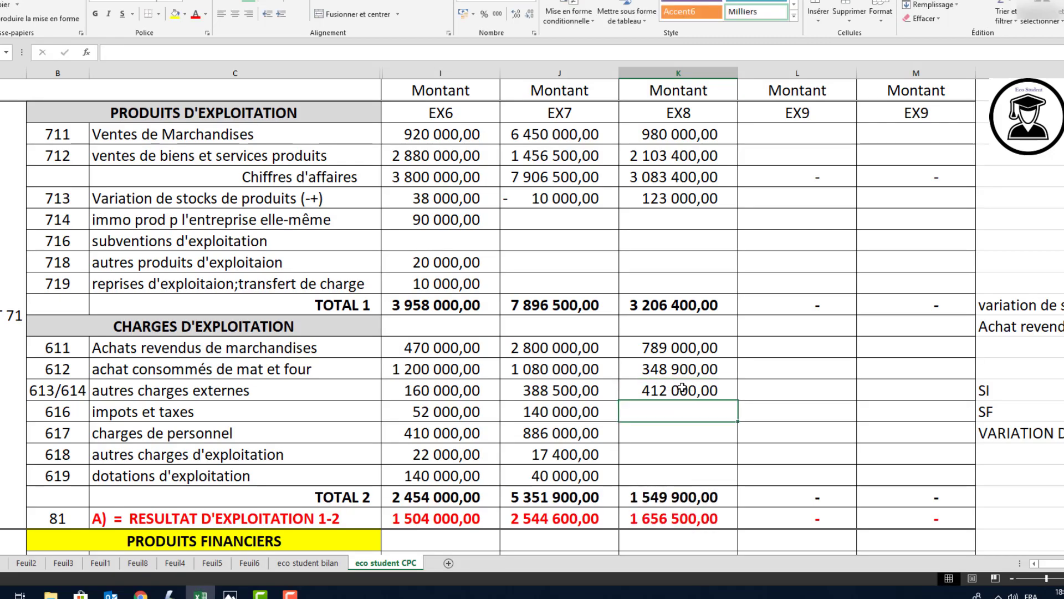
# Check the exercise statement and enter 96000 for impots et taxes in EX8
pyautogui.hotkey('alt', 'Tab')
pyautogui.hotkey('alt', 'Tab')
pyautogui.hotkey('alt', 'Tab')
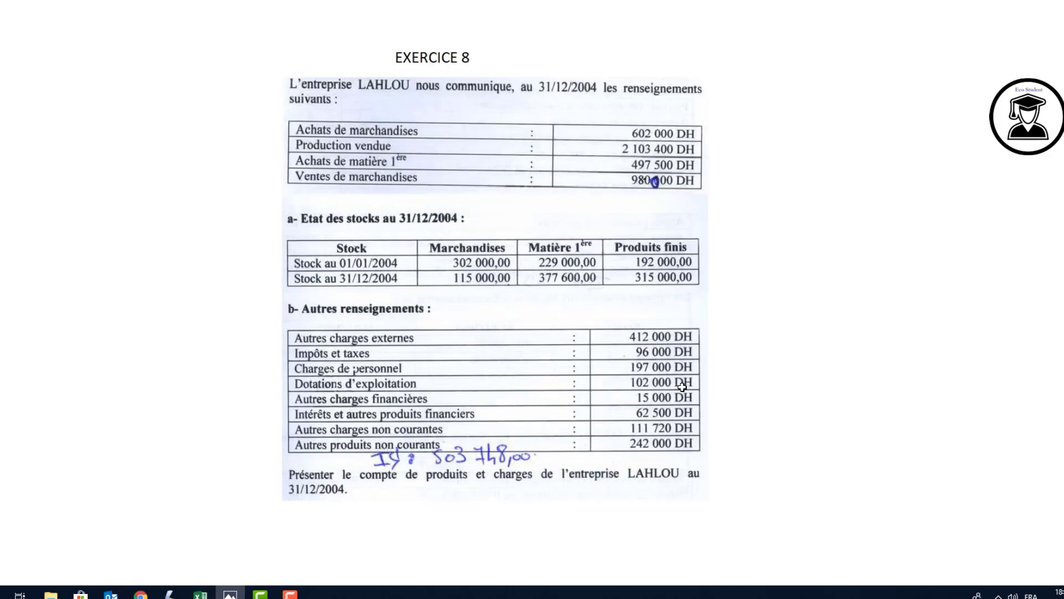
pyautogui.hotkey('alt', 'Tab')
pyautogui.write('96000')
# Check the exercise statement and enter 197000 for charges de personnel in EX8
pyautogui.hotkey('alt', 'Tab')
pyautogui.hotkey('alt', 'Tab')
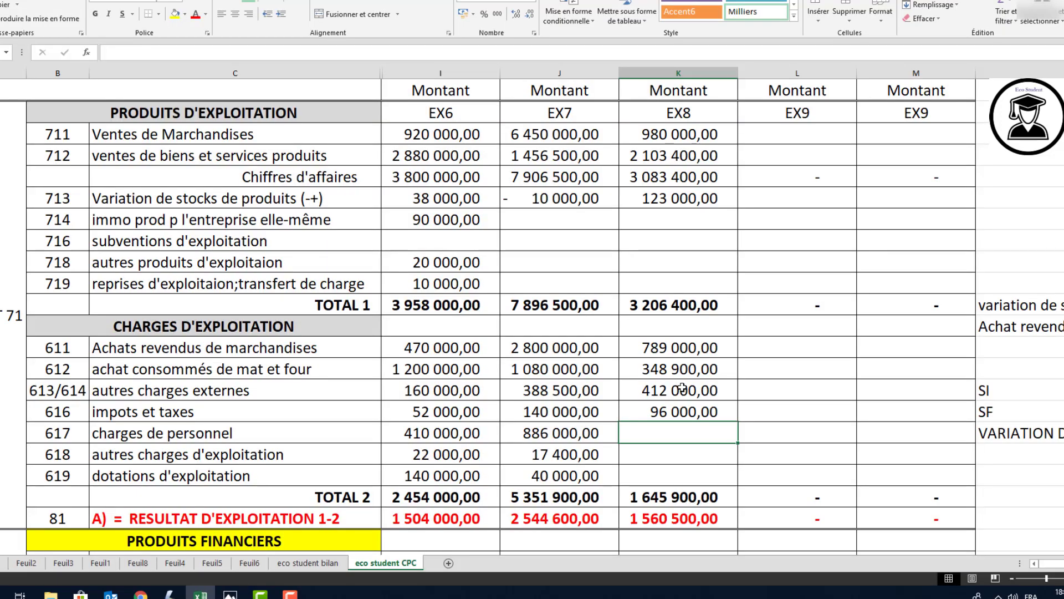
pyautogui.write('197000')
pyautogui.press('Return')
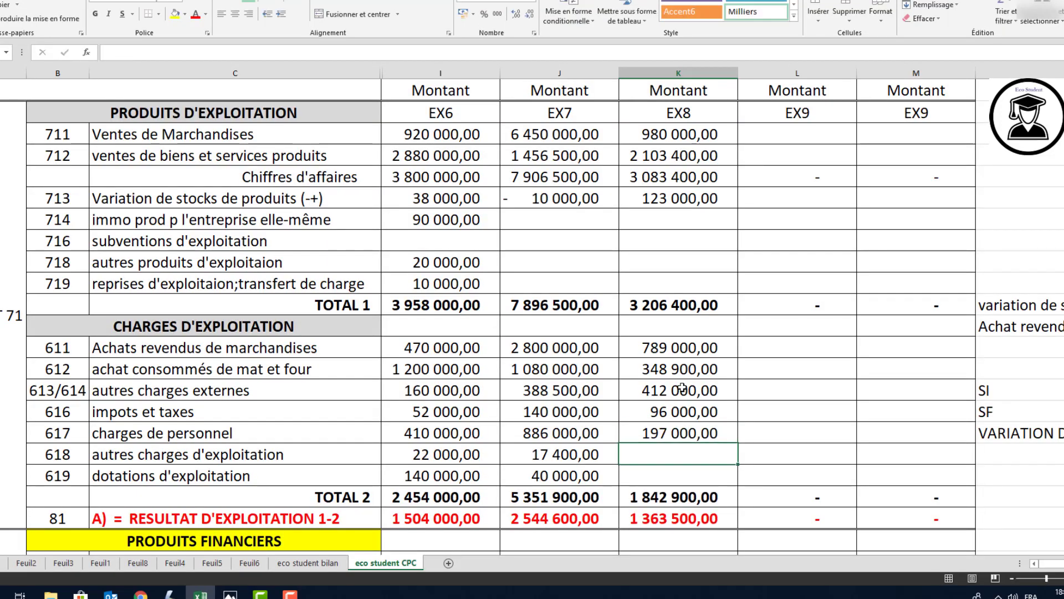
# Leave autres charges d'exploitation empty and enter 102000 for dotations d'exploitation in EX8
pyautogui.hotkey('alt', 'Tab')
pyautogui.hotkey('alt', 'Tab')
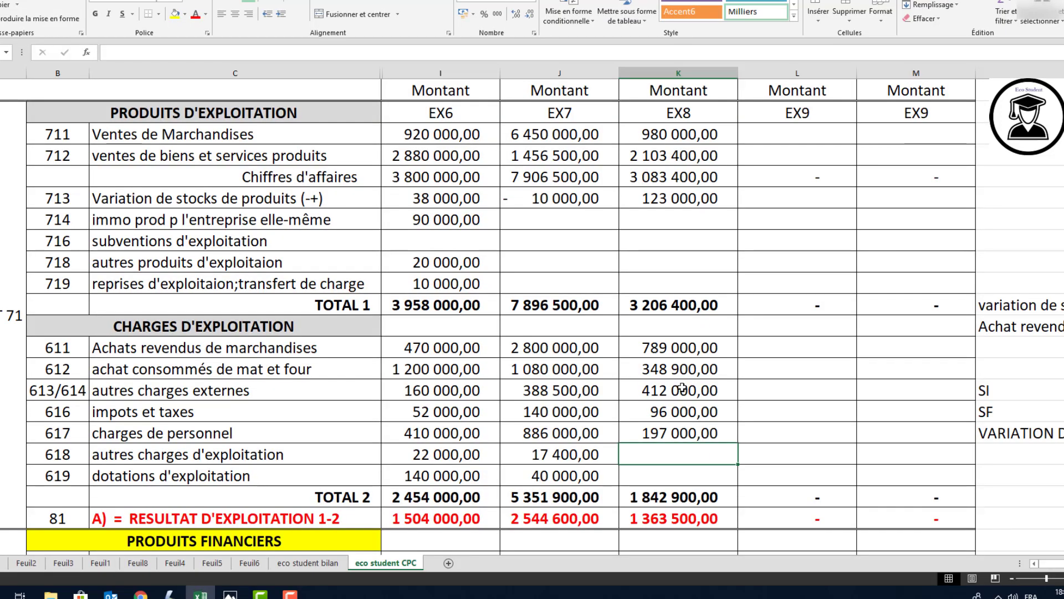
pyautogui.press('Down')
pyautogui.write('102000')
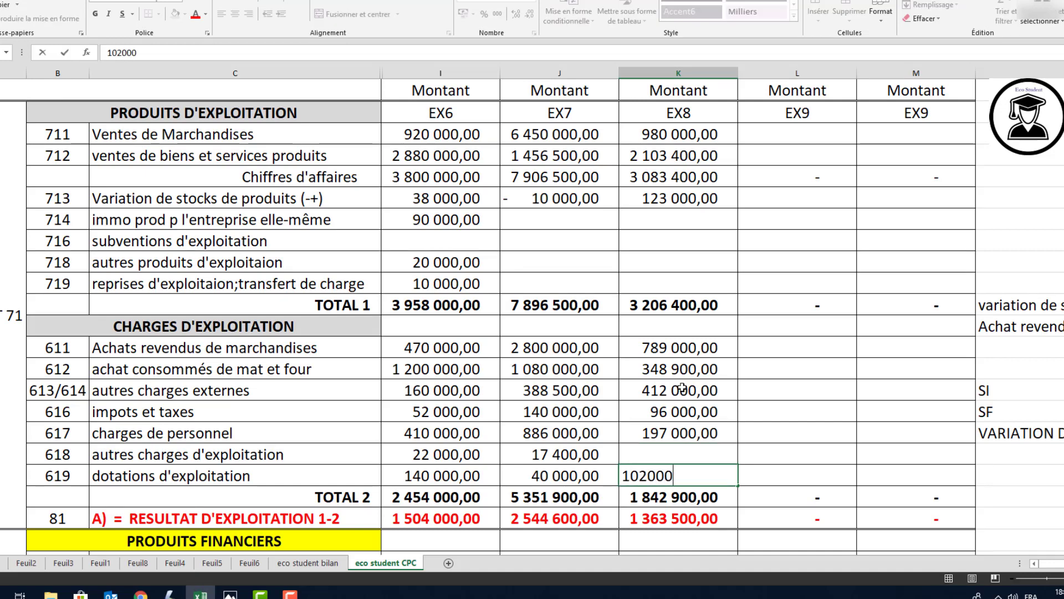
pyautogui.press('Return')
# Look up the financial charges in the exercise statement and enter 15000 for autres charges financieres in EX8
pyautogui.hotkey('alt', 'Tab')
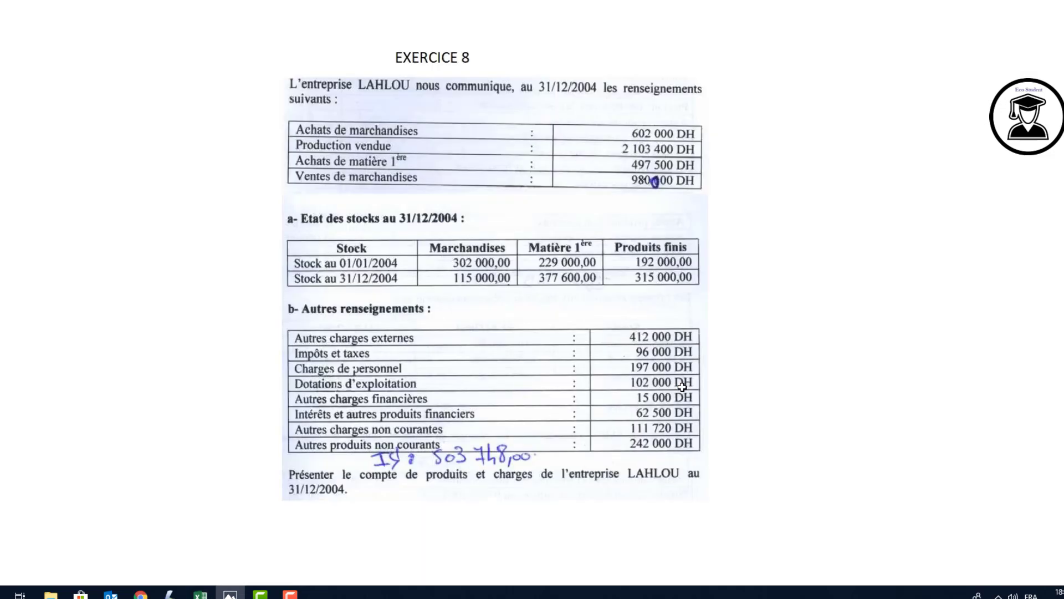
pyautogui.hotkey('alt', 'Tab')
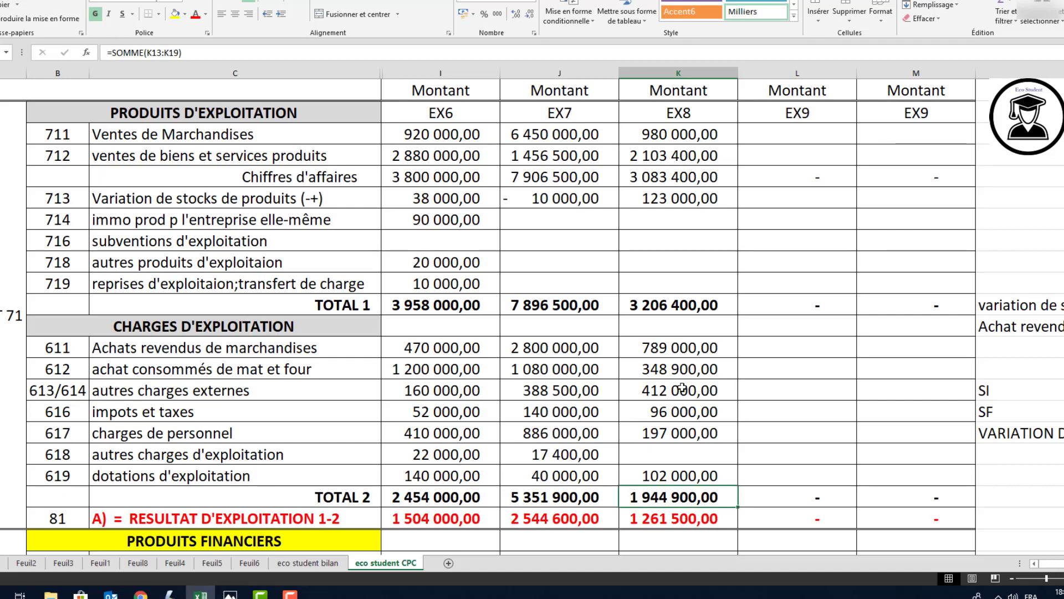
pyautogui.scroll(-4, 681, 387)
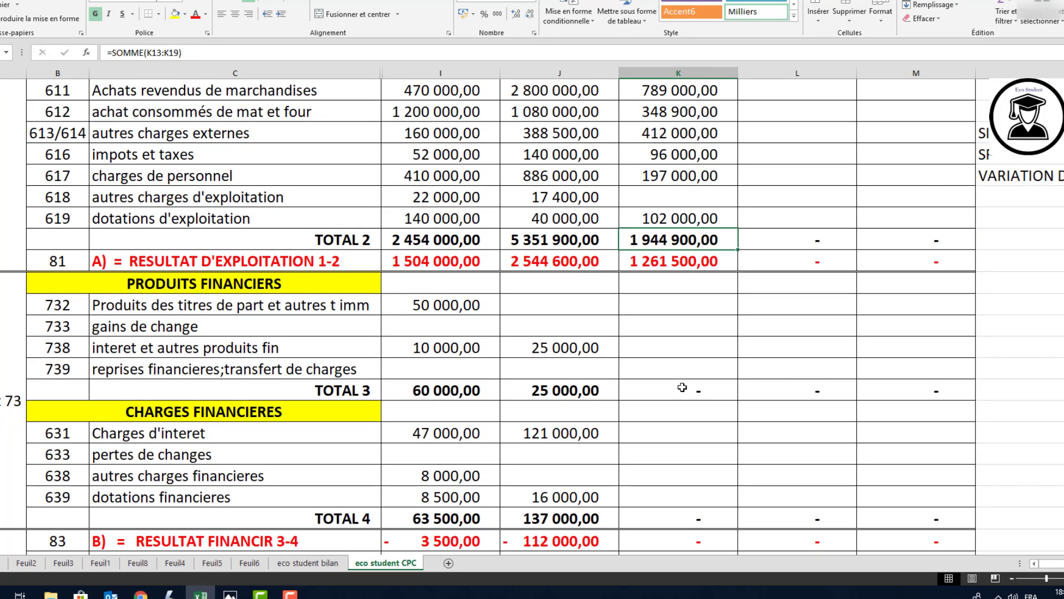
pyautogui.click(667, 481)
pyautogui.hotkey('alt', 'Tab')
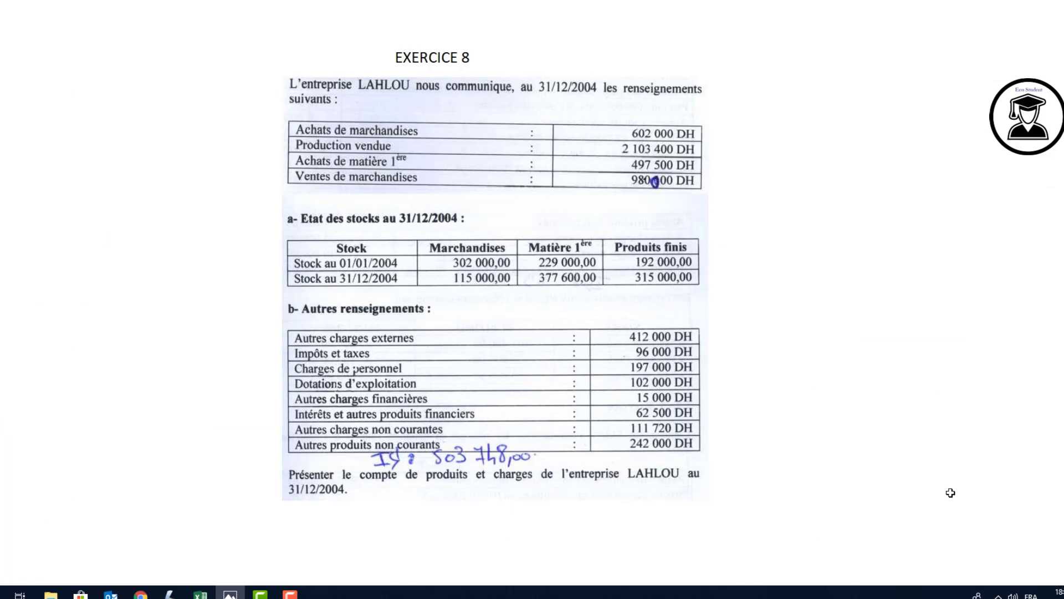
pyautogui.hotkey('alt', 'Tab')
pyautogui.write('15000')
pyautogui.press('Return')
pyautogui.hotkey('alt', 'Tab')
pyautogui.hotkey('alt', 'Tab')
pyautogui.write('15000')
pyautogui.press('Return')
# Enter 62500 for interet et autres produits fin under Produits financiers in EX8, as given in the exercise statement
pyautogui.press('Up')
pyautogui.press('Up')
pyautogui.press('Up')
pyautogui.press('Up')
pyautogui.press('Up')
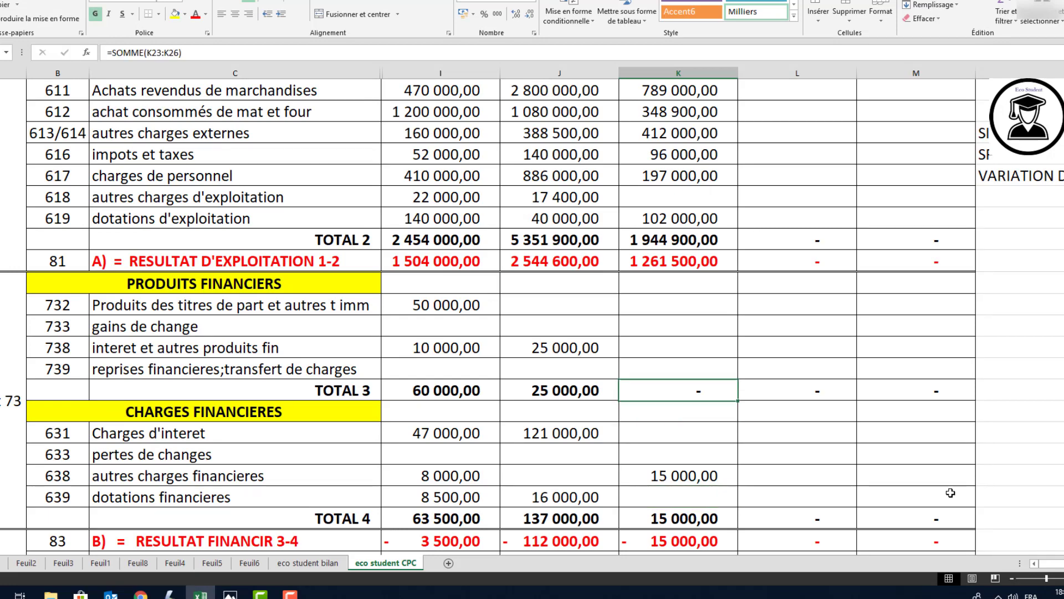
pyautogui.press('Up')
pyautogui.press('Up')
pyautogui.hotkey('alt', 'Tab')
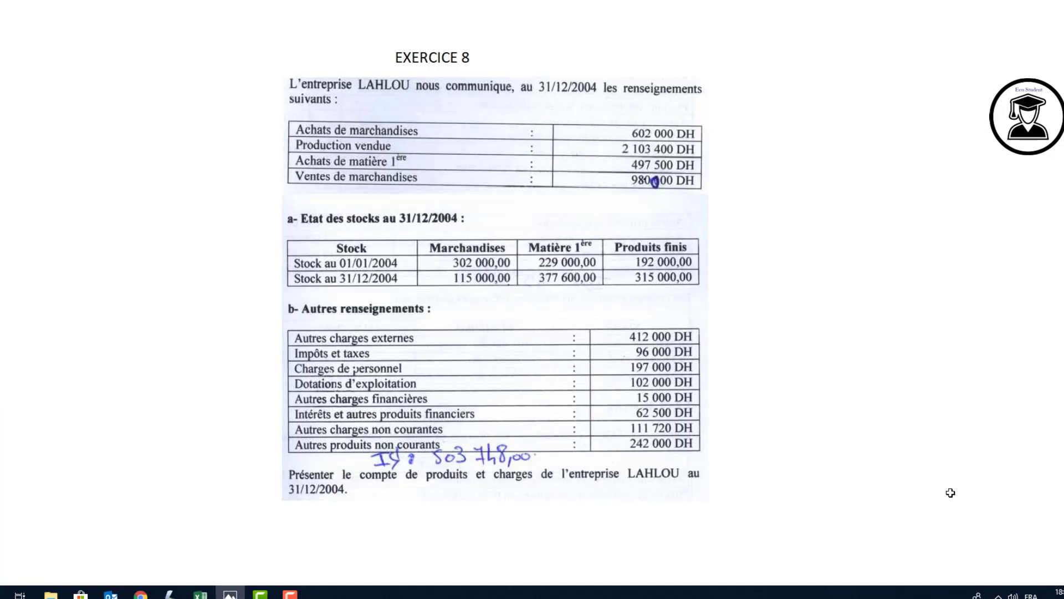
pyautogui.hotkey('alt', 'Tab')
pyautogui.write('62500')
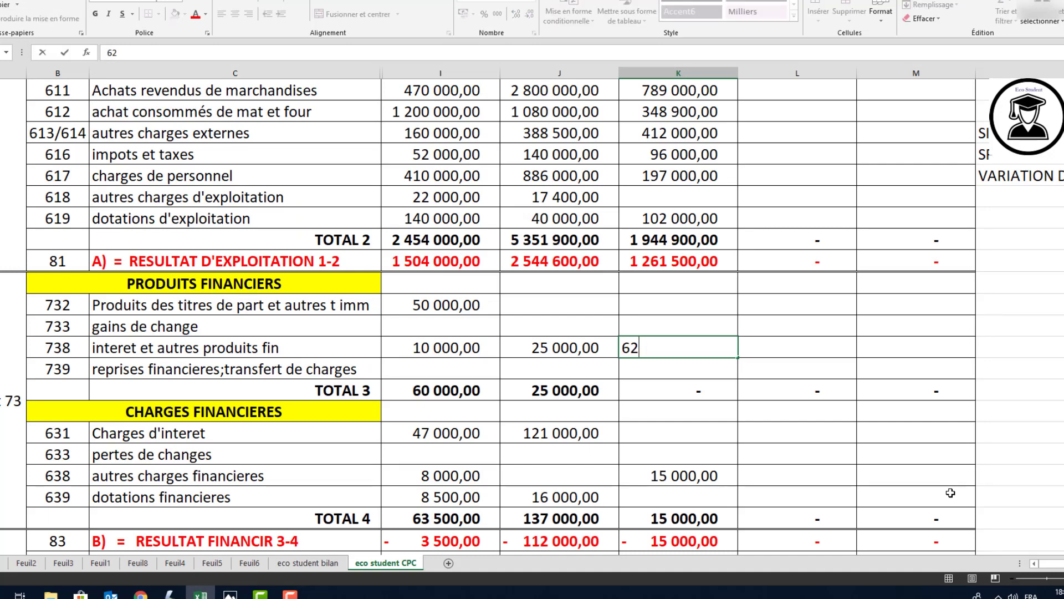
pyautogui.press('Return')
# Check the non-current charges in the exercise statement and enter 111720 for autres charges nn courantes in EX8
pyautogui.hotkey('alt', 'Tab')
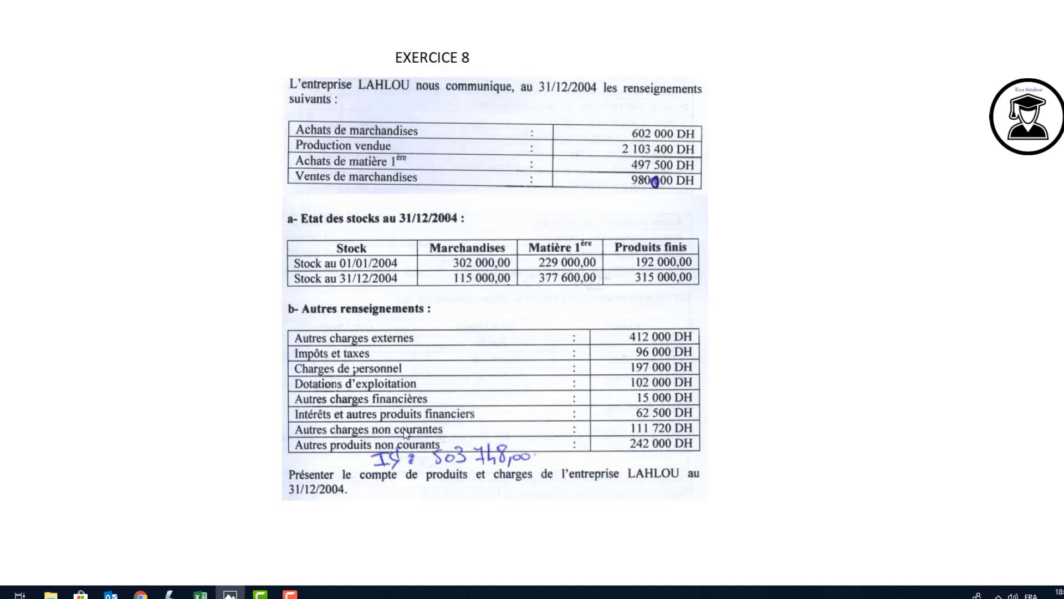
pyautogui.hotkey('alt', 'Tab')
pyautogui.scroll(-4, 612, 433)
pyautogui.scroll(-1, 612, 433)
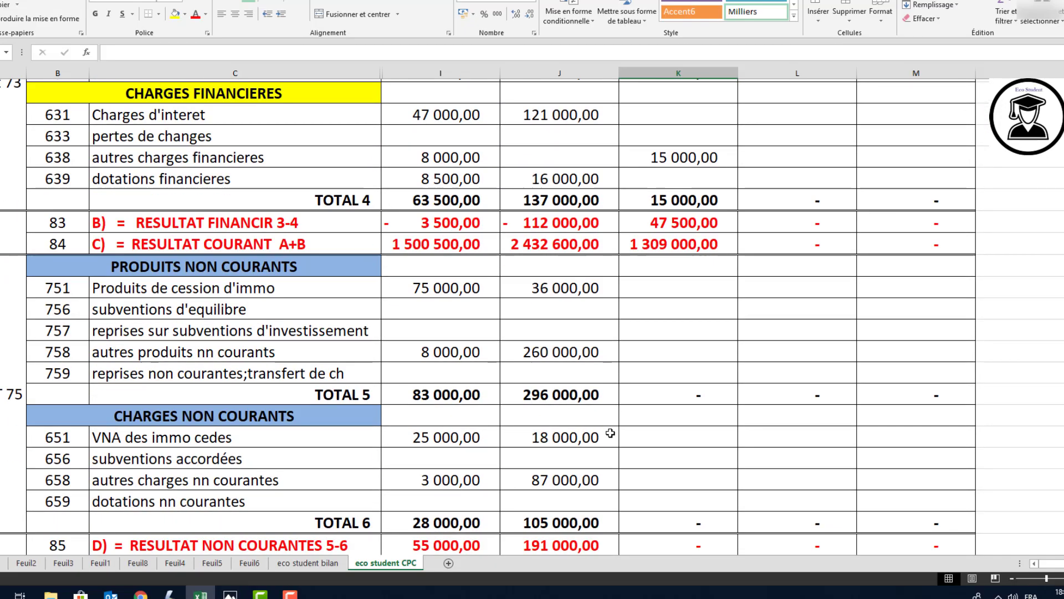
pyautogui.scroll(-1, 613, 434)
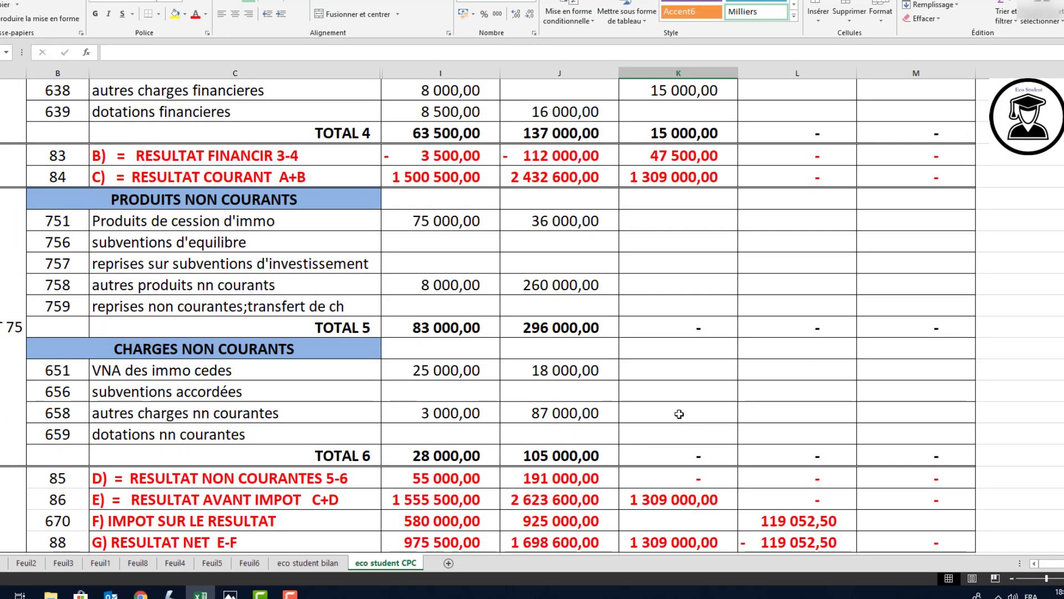
pyautogui.hotkey('alt', 'Tab')
pyautogui.hotkey('alt', 'Tab')
pyautogui.write('11')
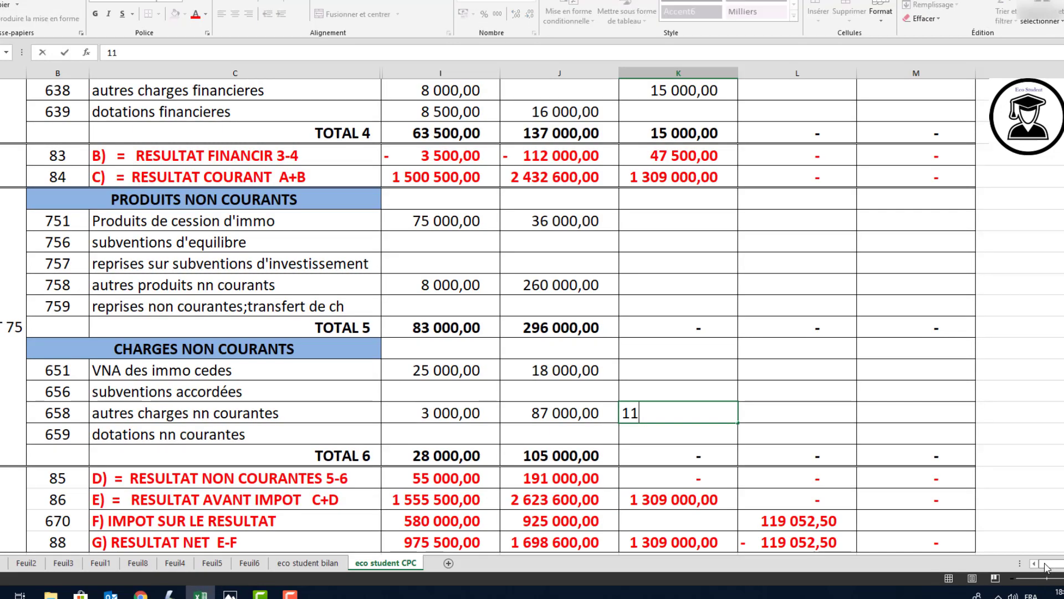
pyautogui.write('1720')
pyautogui.press('Return')
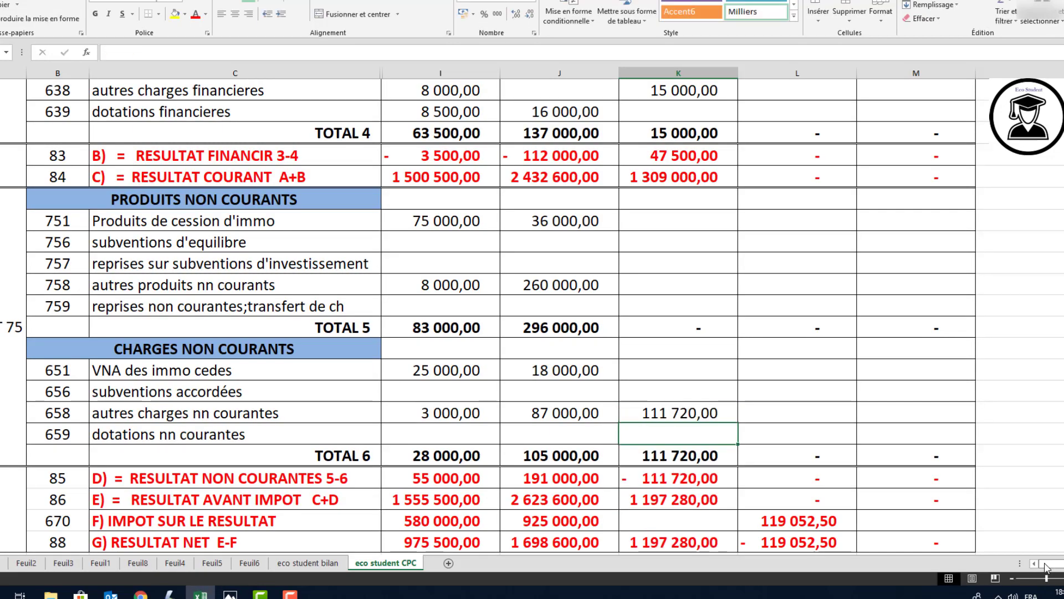
# Check the non-current income in the exercise statement and enter 242000 for autres produits nn courants in EX8
pyautogui.hotkey('alt', 'Tab')
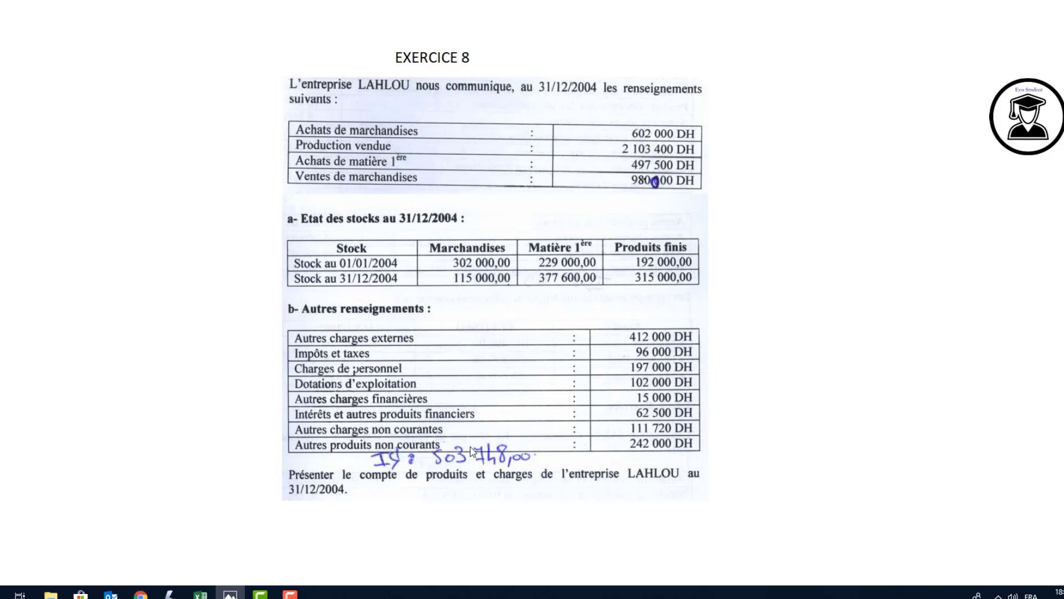
pyautogui.hotkey('alt', 'Tab')
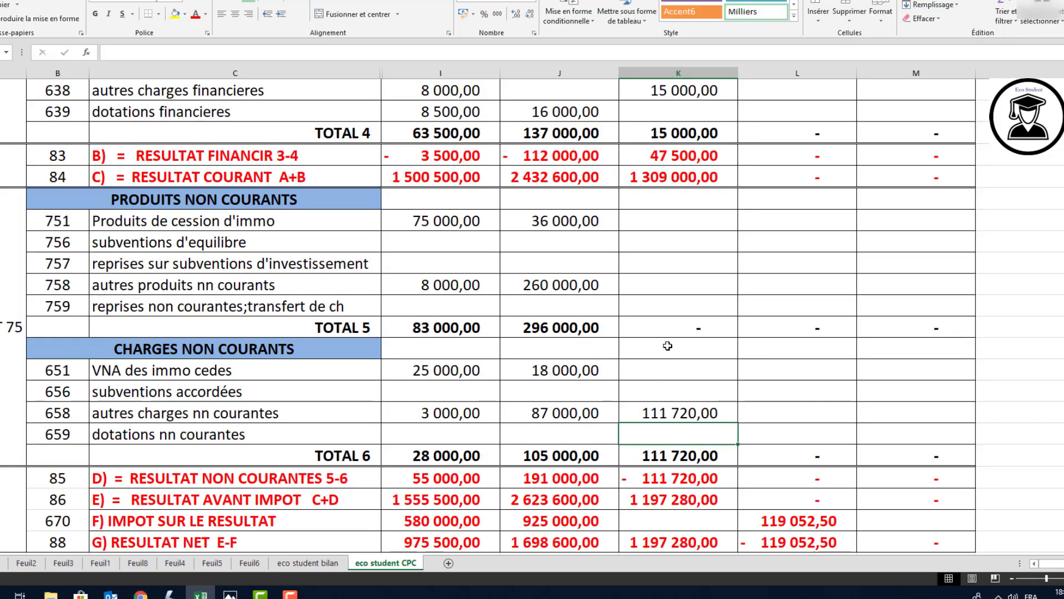
pyautogui.press('Up')
pyautogui.press('Up')
pyautogui.click(676, 287)
pyautogui.write('242000')
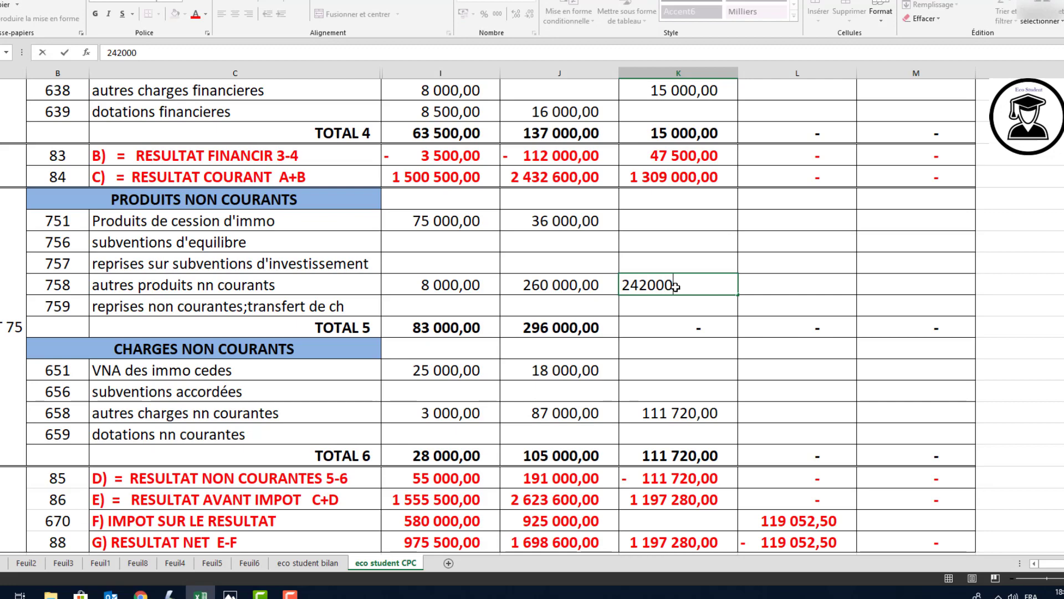
pyautogui.press('Return')
# Read the IS amount in the exercise statement and enter 503748 for F) IMPOT SUR LE RESULTAT in EX8
pyautogui.hotkey('alt', 'Tab')
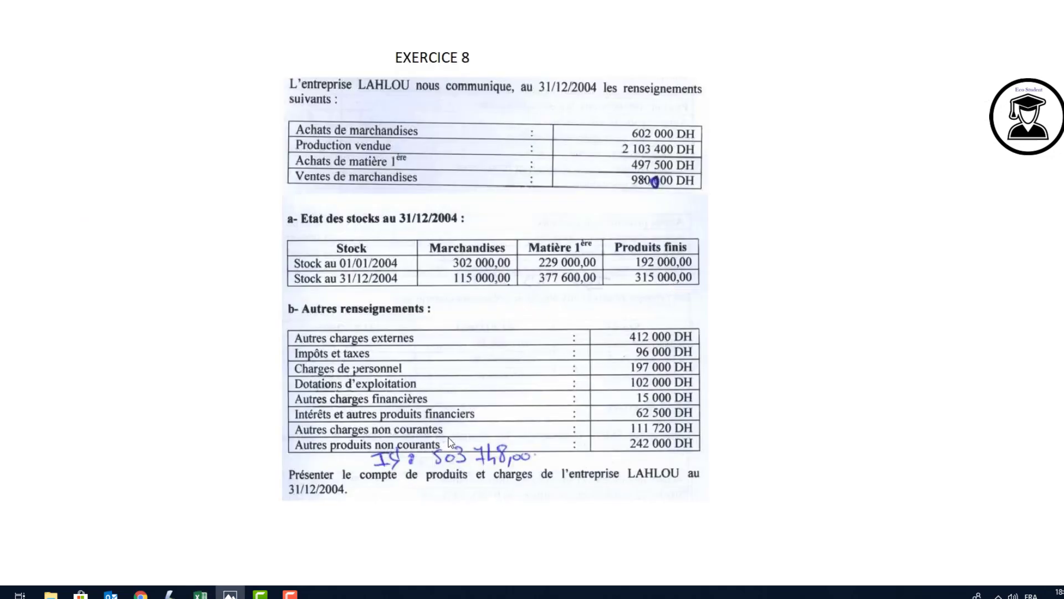
pyautogui.hotkey('alt', 'Tab')
pyautogui.scroll(-2, 637, 471)
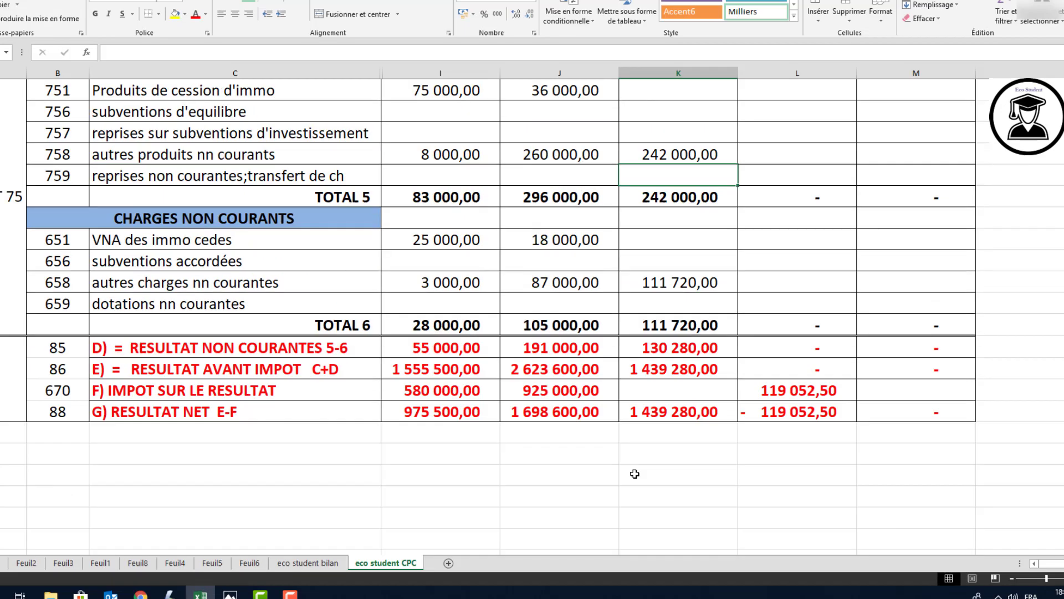
pyautogui.click(668, 391)
pyautogui.hotkey('alt', 'Tab')
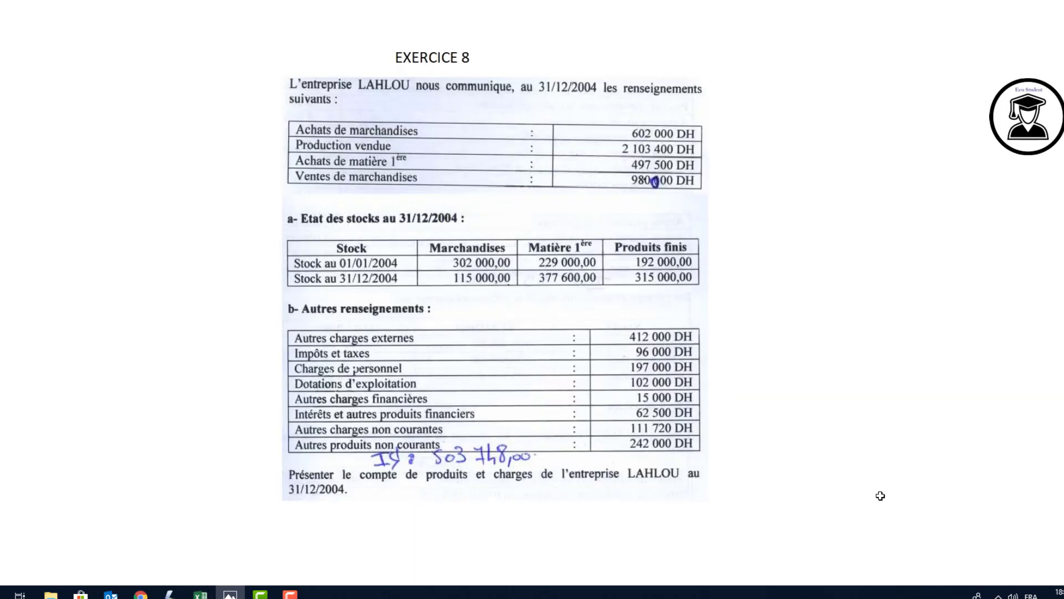
pyautogui.hotkey('alt', 'Tab')
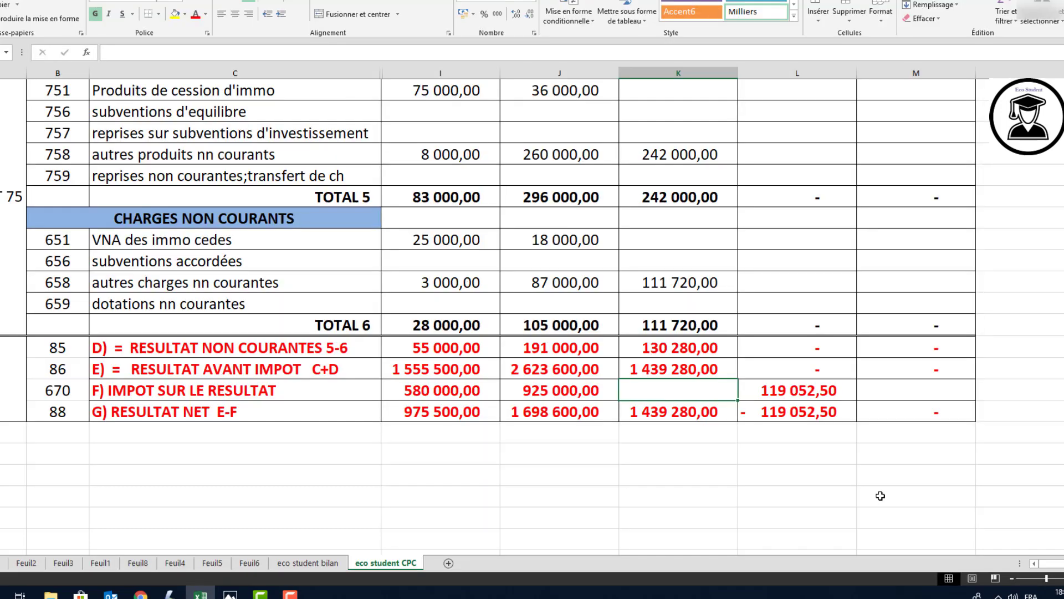
pyautogui.hotkey('alt', 'Tab')
pyautogui.hotkey('alt', 'Tab')
pyautogui.write('503')
pyautogui.hotkey('alt', 'Tab')
pyautogui.hotkey('alt', 'Tab')
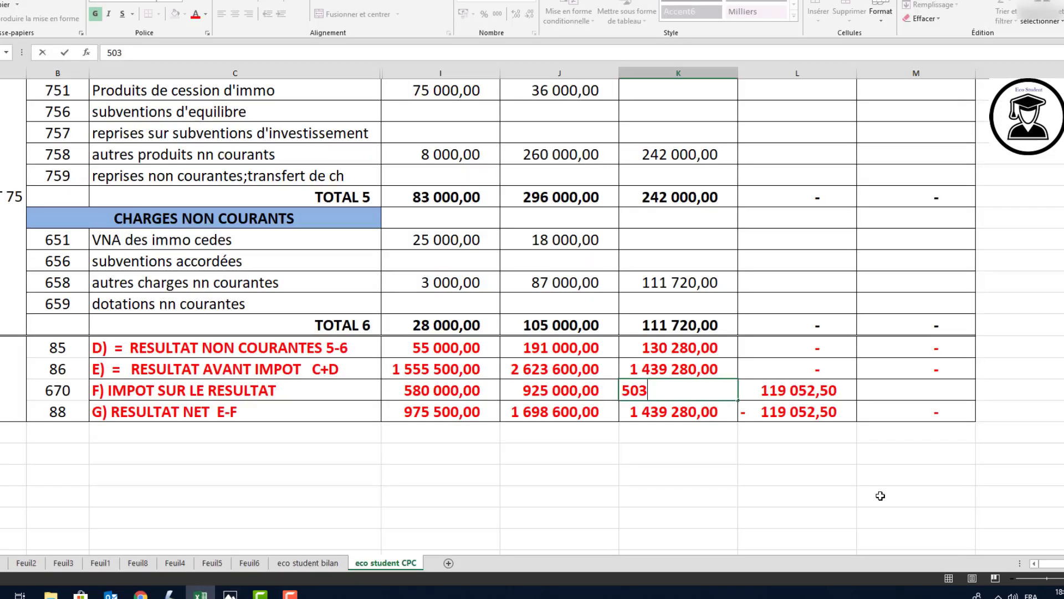
pyautogui.write('748')
pyautogui.press('Return')
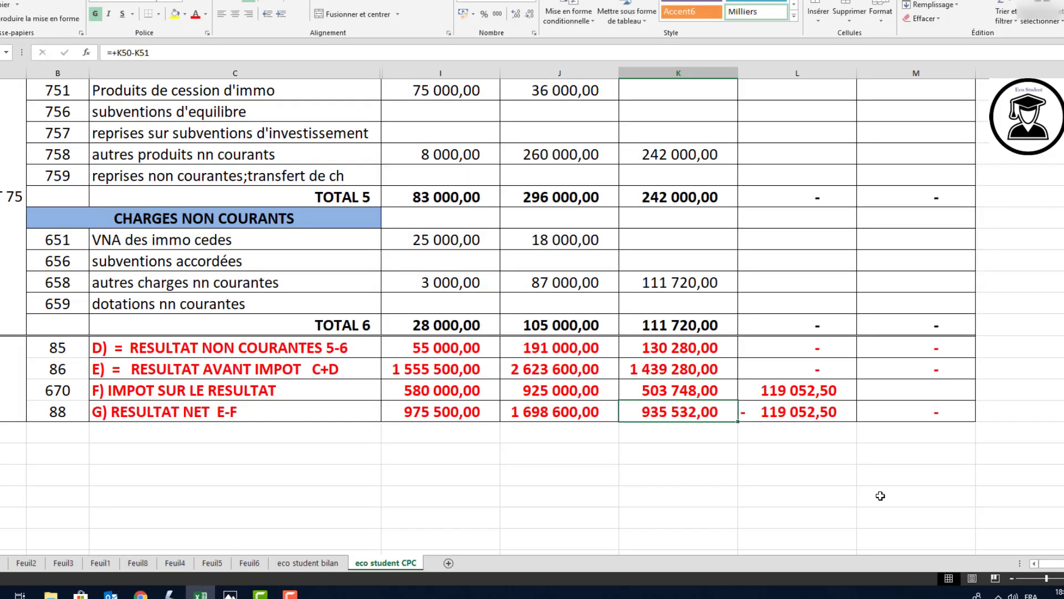
# Review the EX8 operating section, from the sales lines and chiffres d'affaires through TOTAL 1 and TOTAL 2 to the résultat d'exploitation
pyautogui.scroll(12, 636, 358)
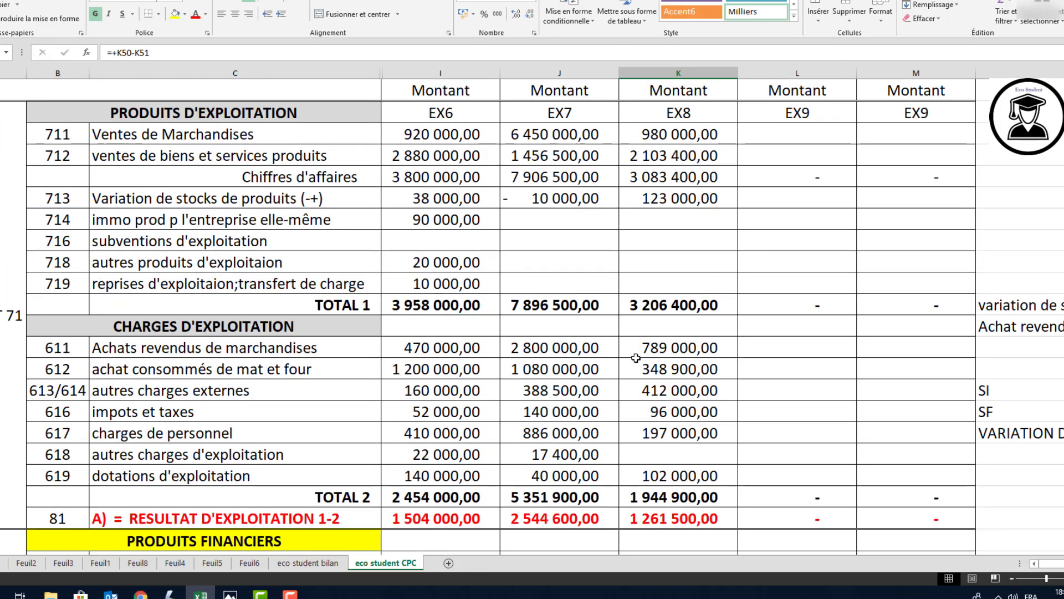
pyautogui.click(652, 137)
pyautogui.click(649, 176)
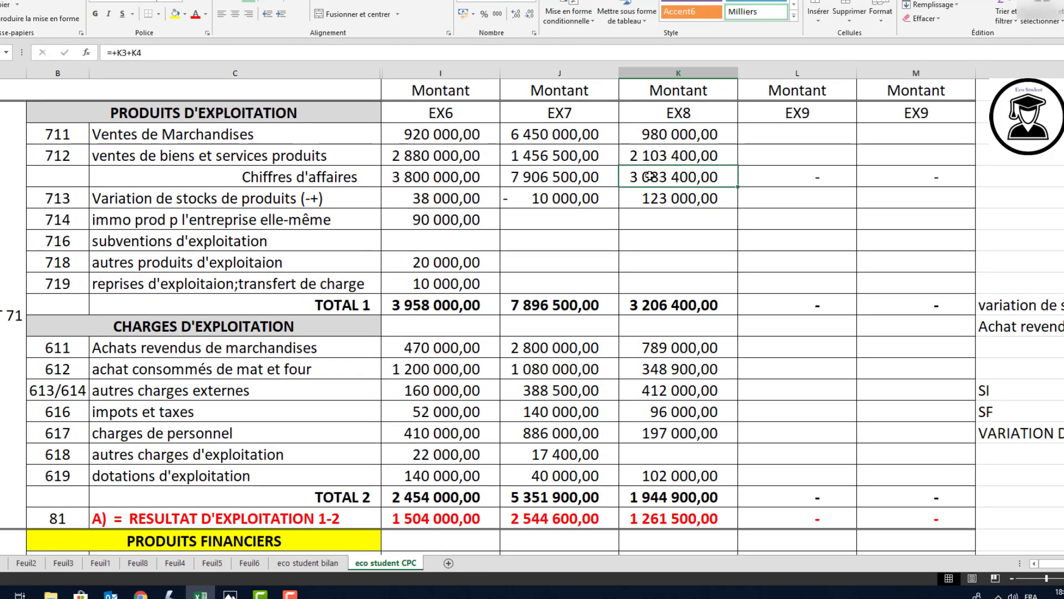
pyautogui.moveTo(657, 137); pyautogui.dragTo(658, 153)
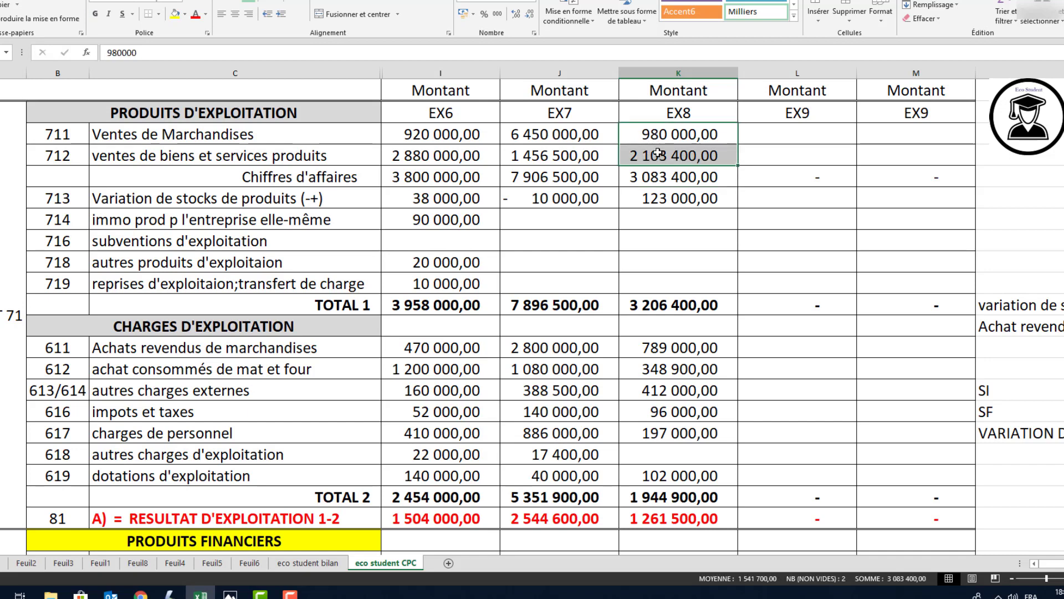
pyautogui.click(652, 198)
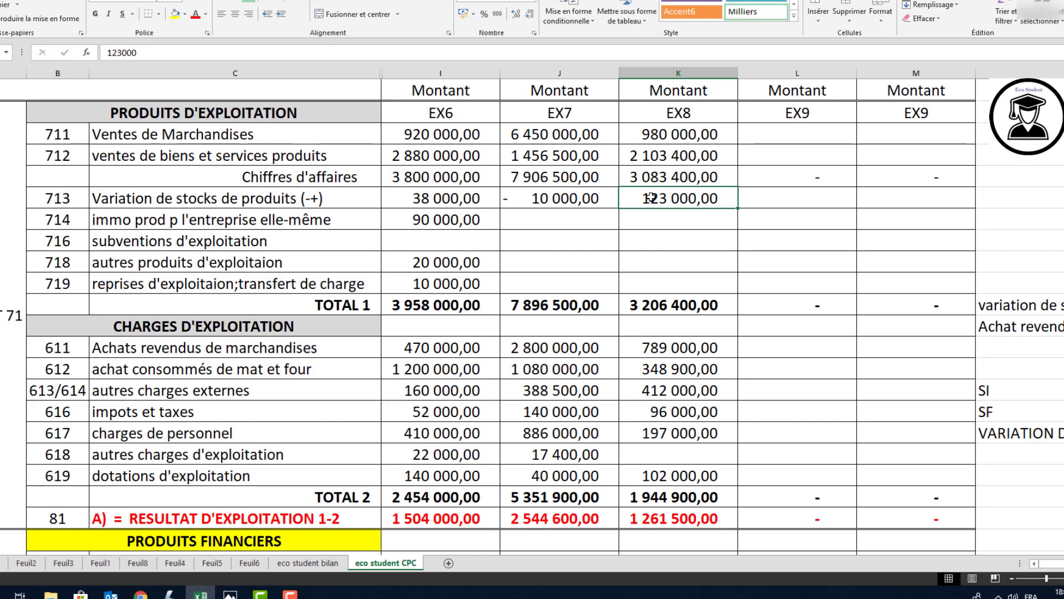
pyautogui.click(647, 305)
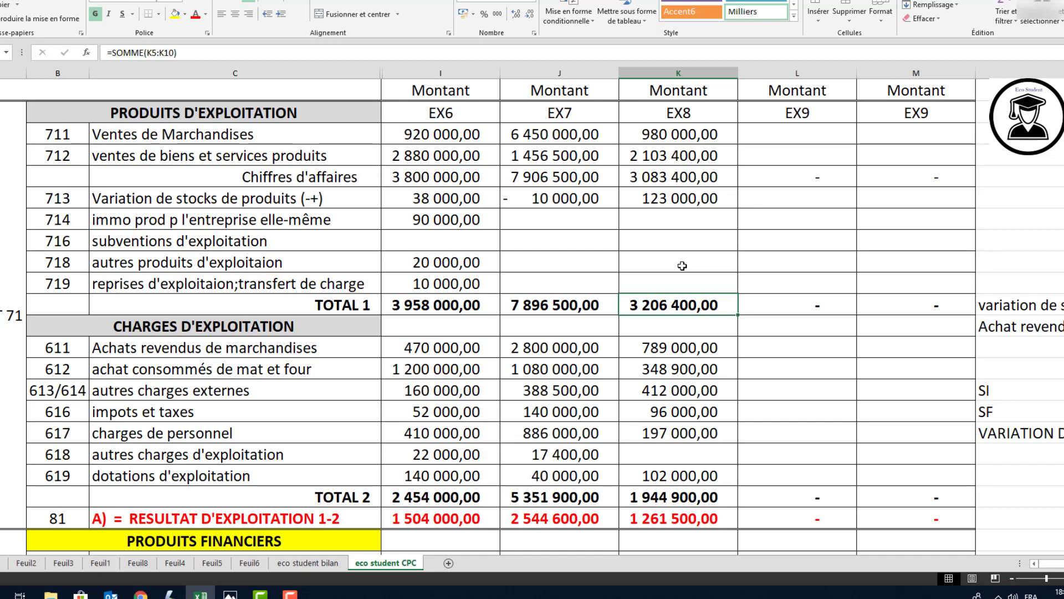
pyautogui.click(660, 496)
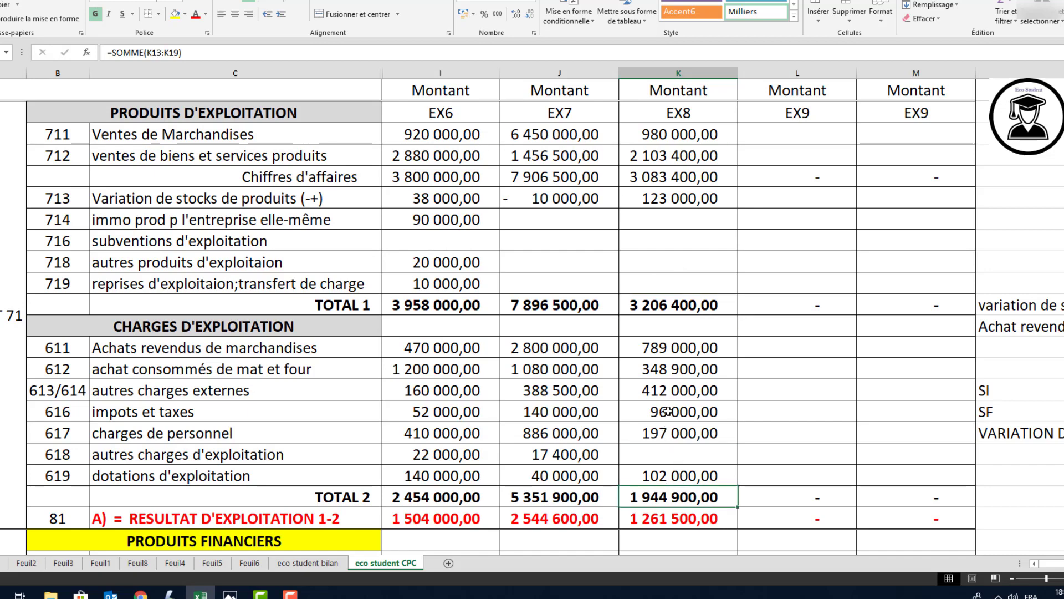
pyautogui.click(649, 521)
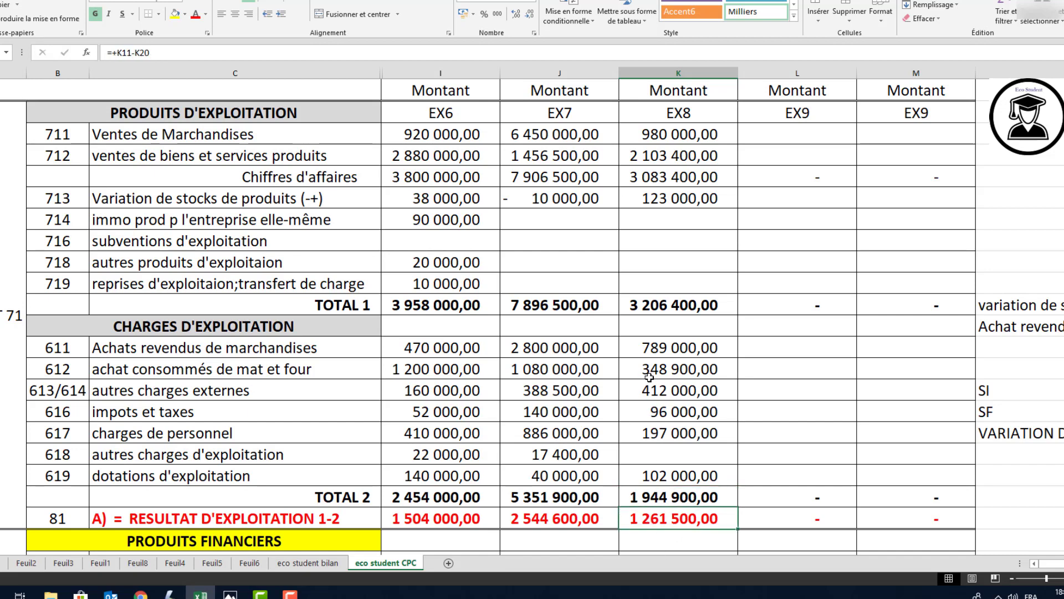
pyautogui.click(663, 296)
pyautogui.click(645, 494)
pyautogui.click(648, 519)
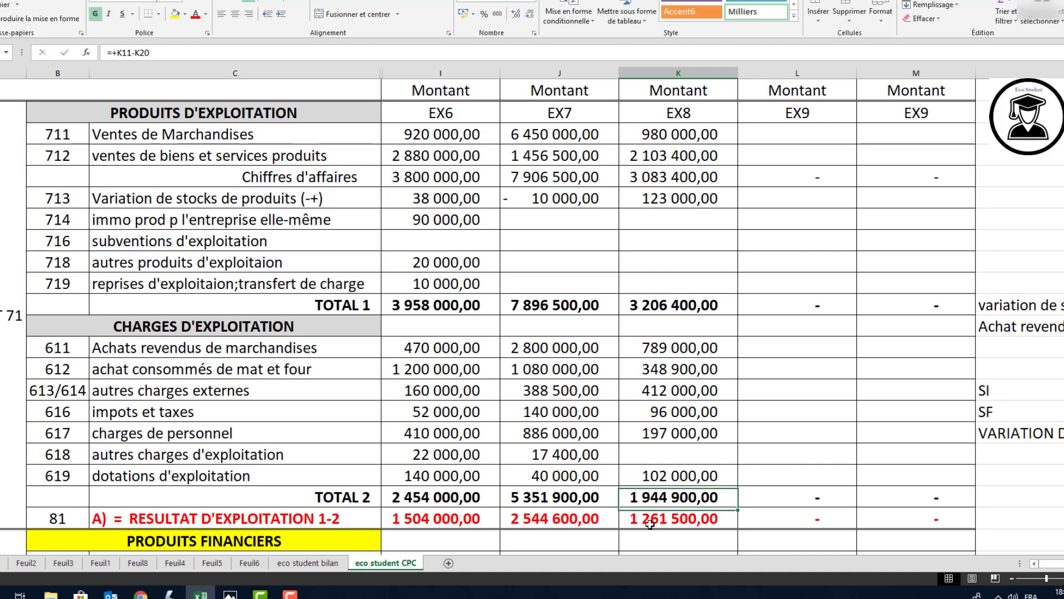
# Review the EX8 financial products and charges, the résultat financier, and how the résultat courant adds results A and B
pyautogui.scroll(-3, 705, 451)
pyautogui.scroll(-1, 706, 450)
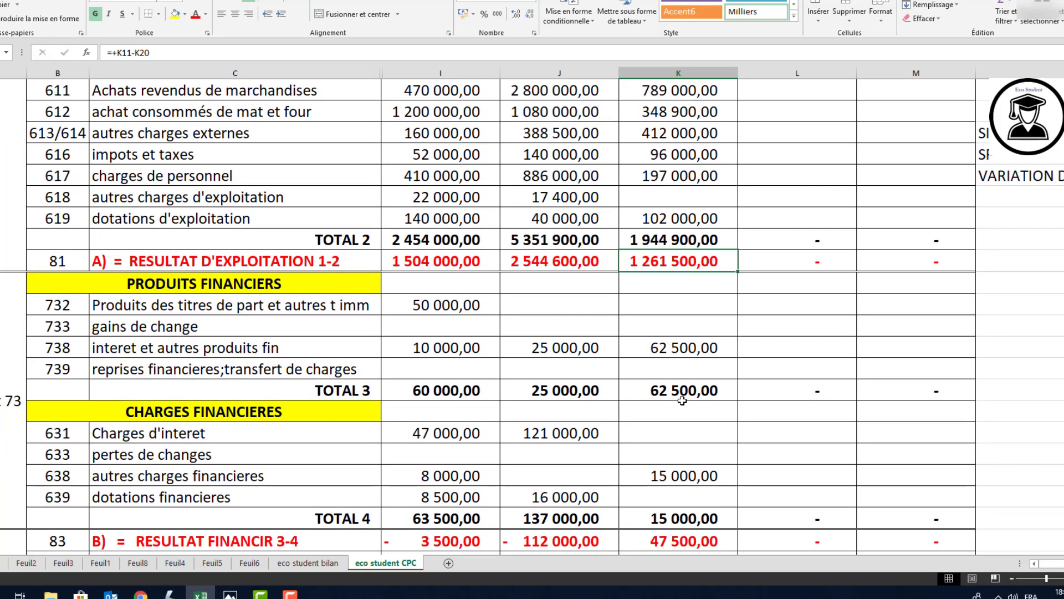
pyautogui.click(685, 349)
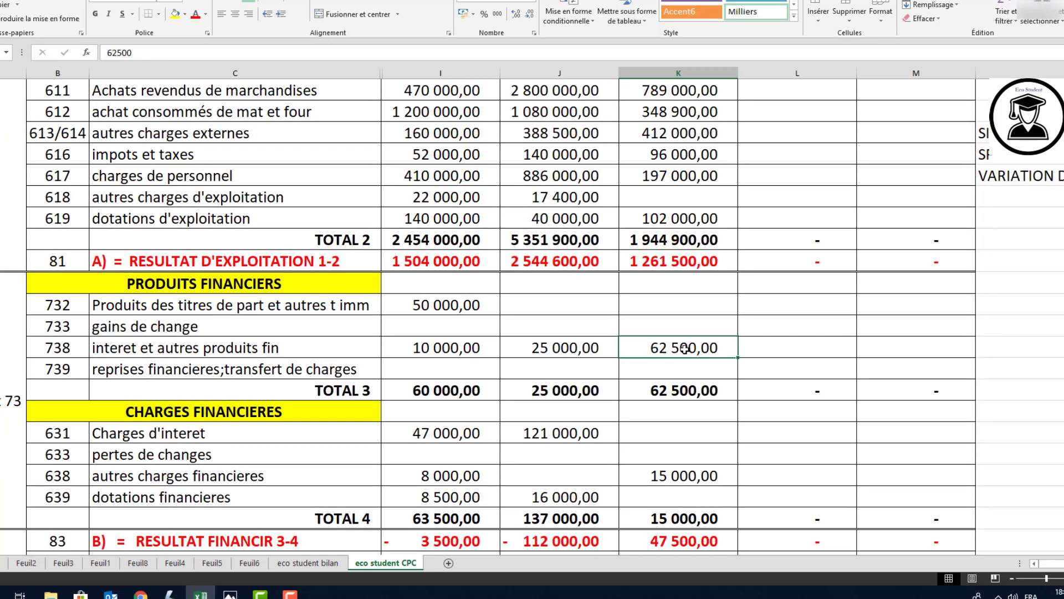
pyautogui.click(673, 519)
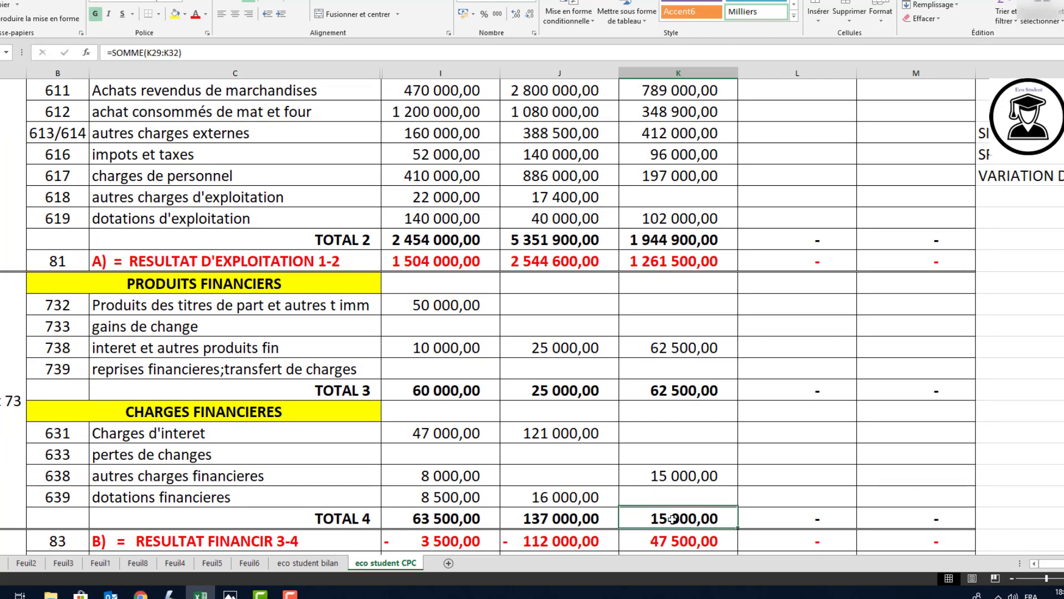
pyautogui.scroll(-2, 673, 519)
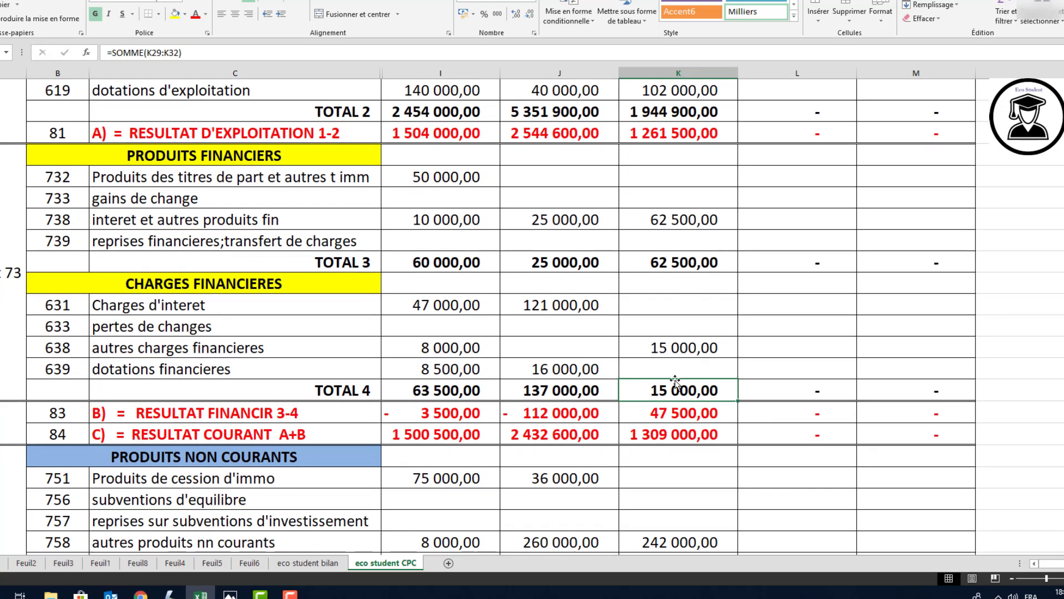
pyautogui.click(671, 414)
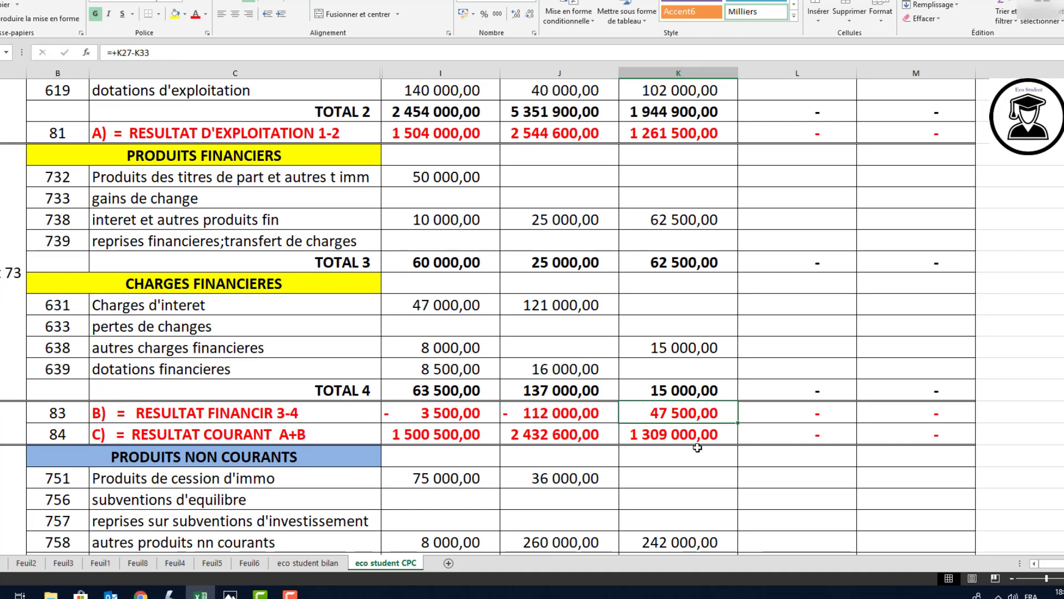
pyautogui.click(662, 439)
pyautogui.click(640, 131)
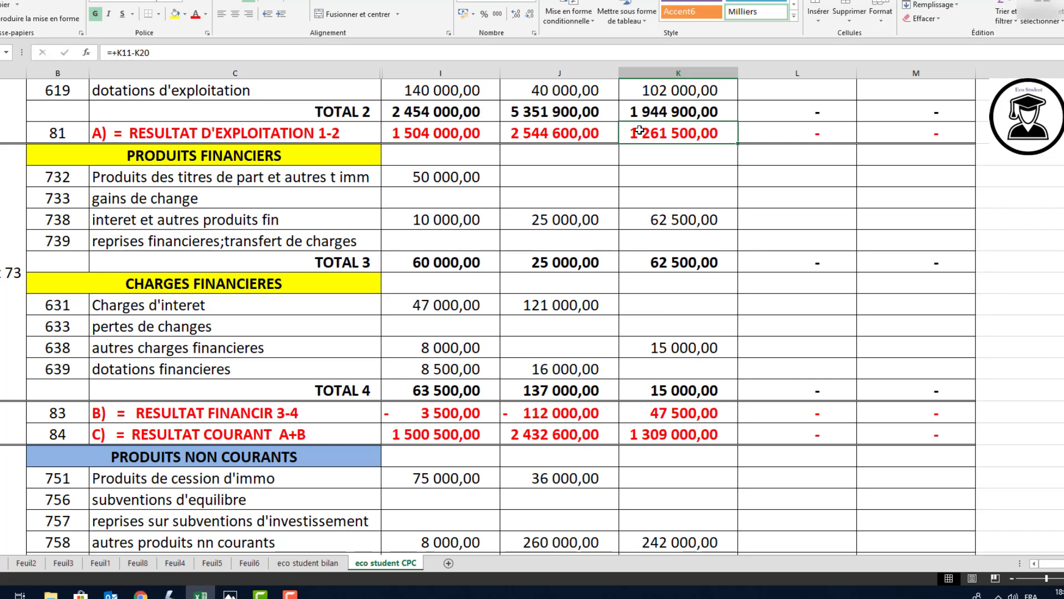
pyautogui.click(660, 431)
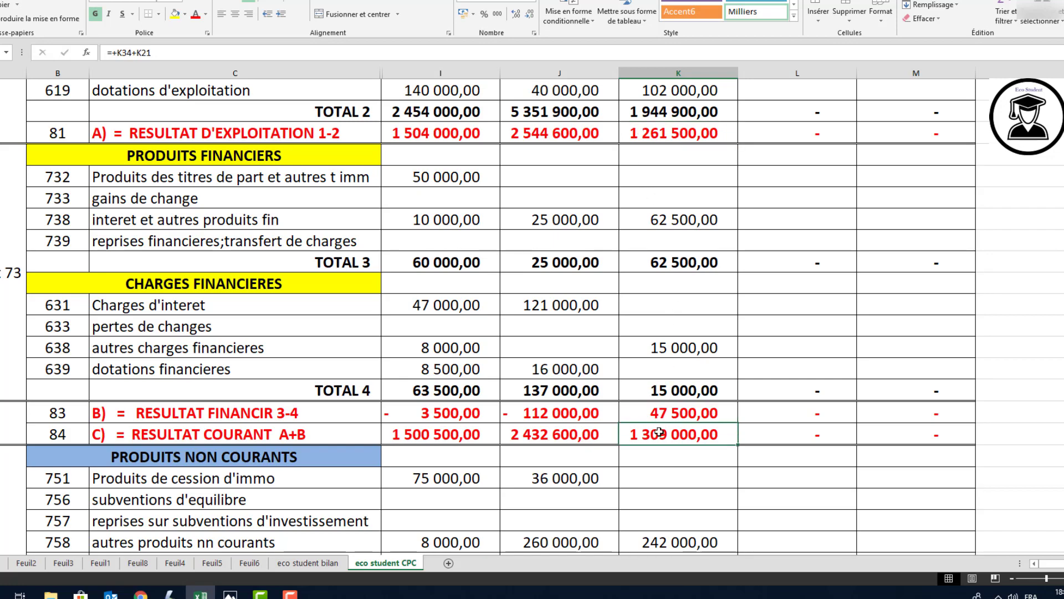
# Review the EX8 autres produits and autres charges non courants and the résultat non courant derived from their totals
pyautogui.scroll(-3, 680, 451)
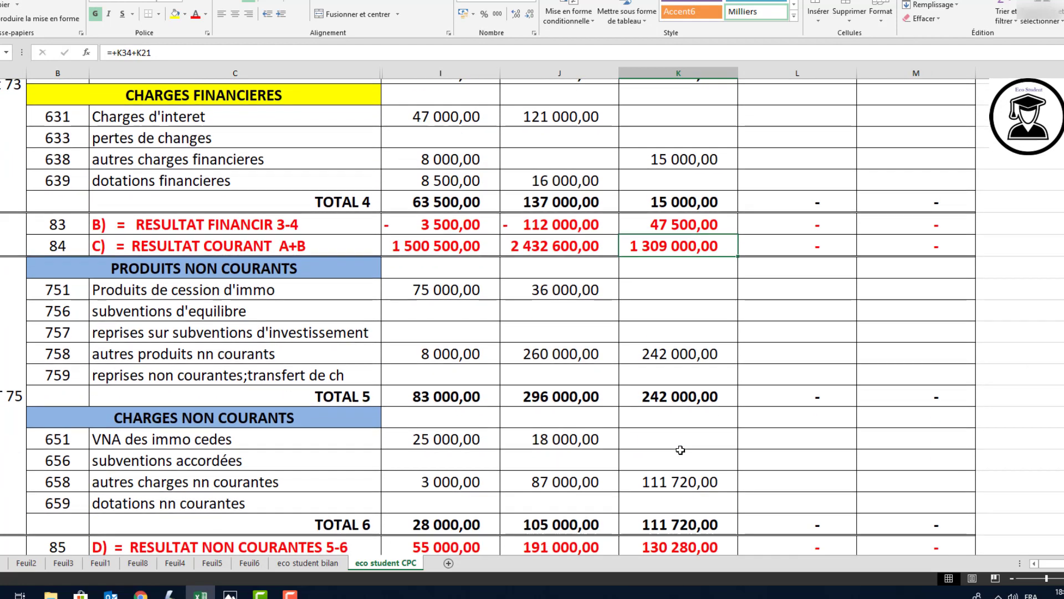
pyautogui.click(644, 348)
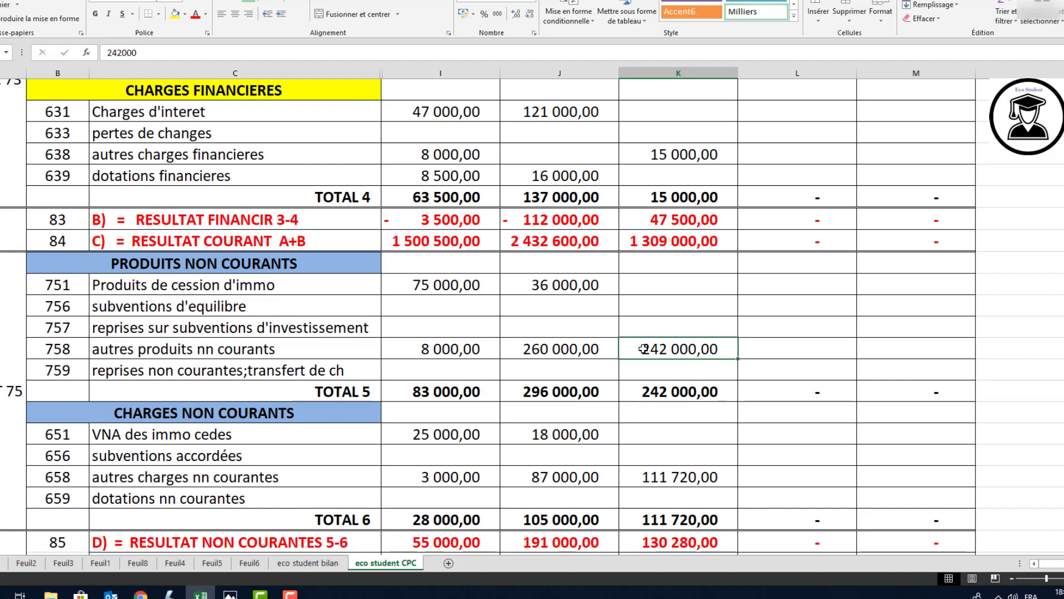
pyautogui.click(650, 477)
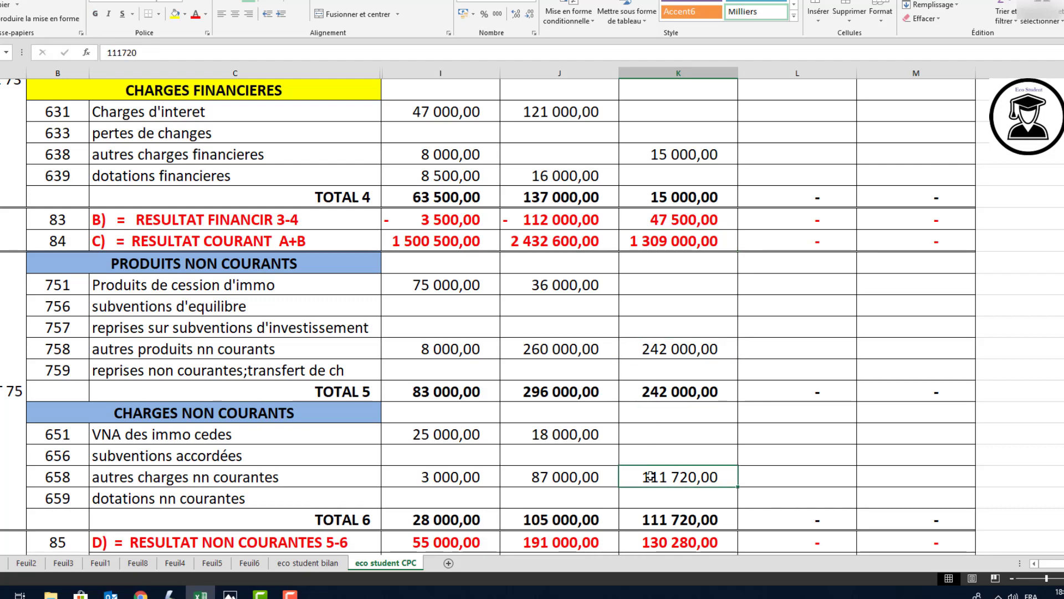
pyautogui.scroll(-2, 650, 476)
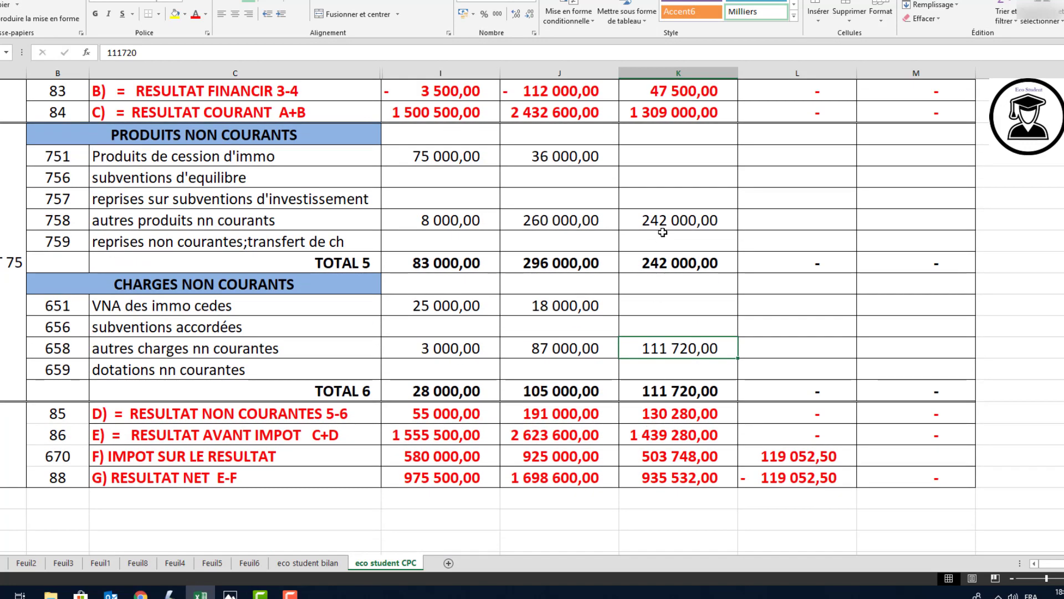
pyautogui.click(666, 217)
pyautogui.click(662, 347)
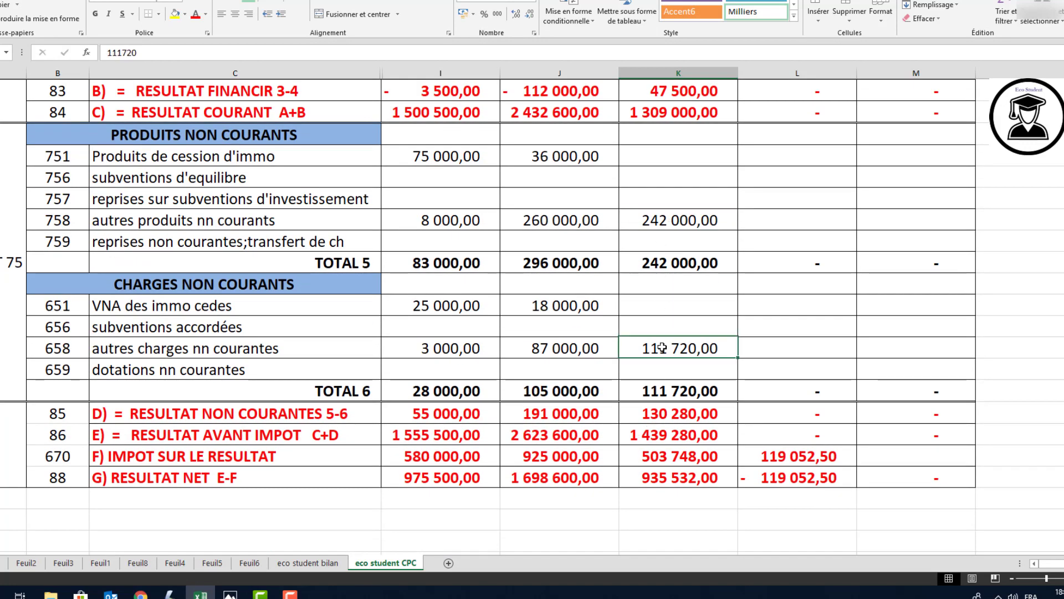
pyautogui.click(653, 413)
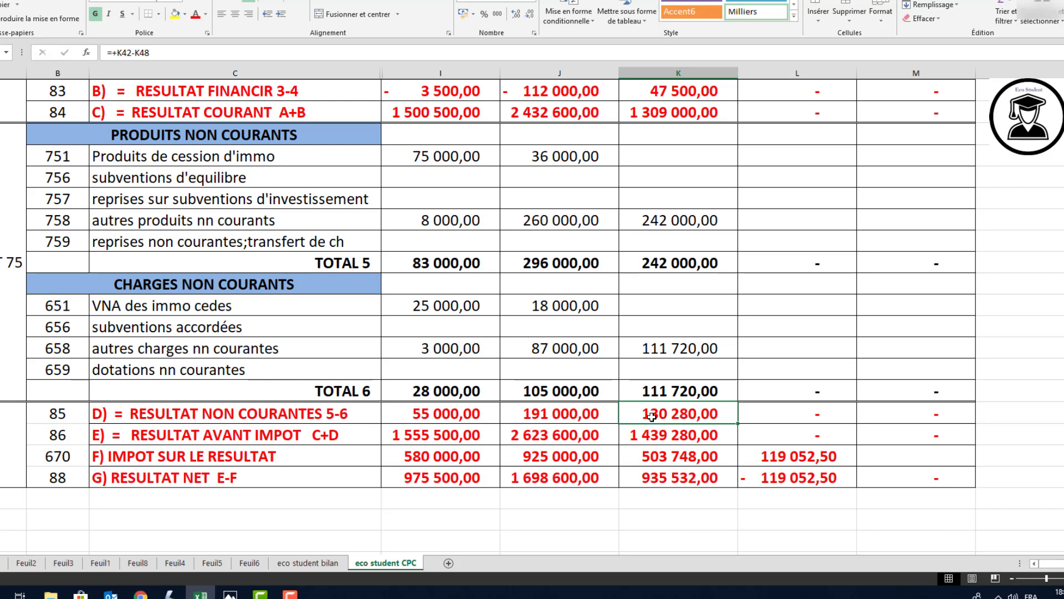
# Review how the EX8 résultat avant impôt adds results C and D, and how the impôt leads to the résultat net
pyautogui.click(677, 114)
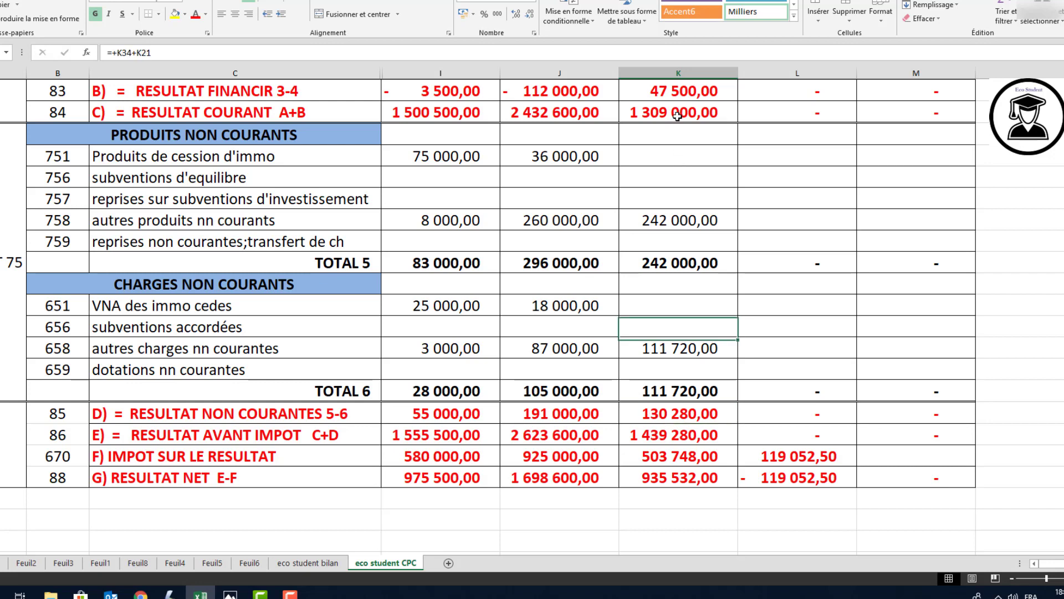
pyautogui.click(670, 435)
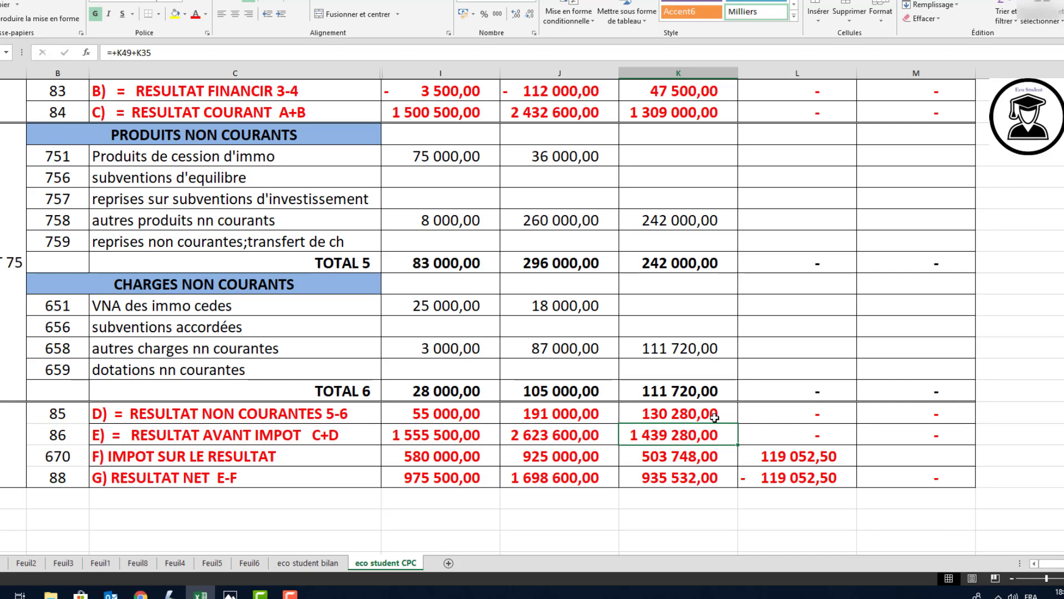
pyautogui.click(670, 462)
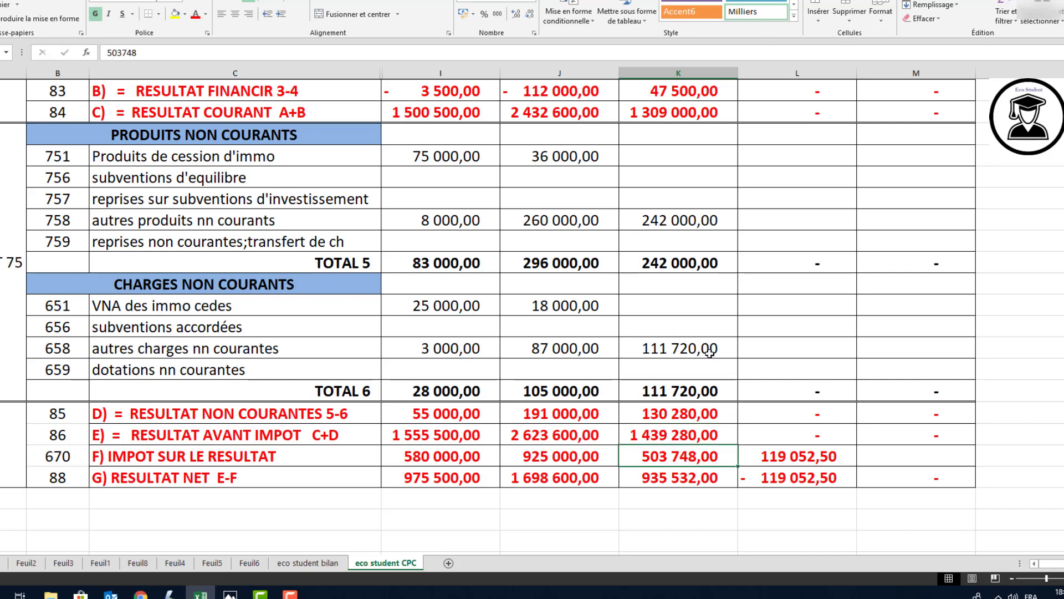
pyautogui.doubleClick(685, 483)
# Clear the F) IMPOT SUR LE RESULTAT amount in the first EX9 column
pyautogui.click(788, 456)
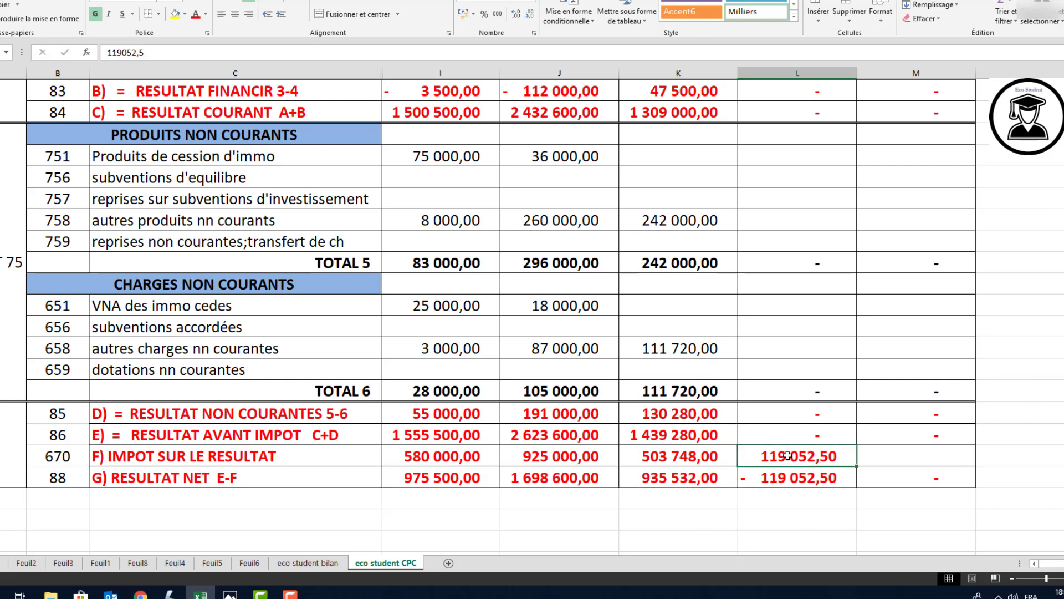
pyautogui.press('Delete')
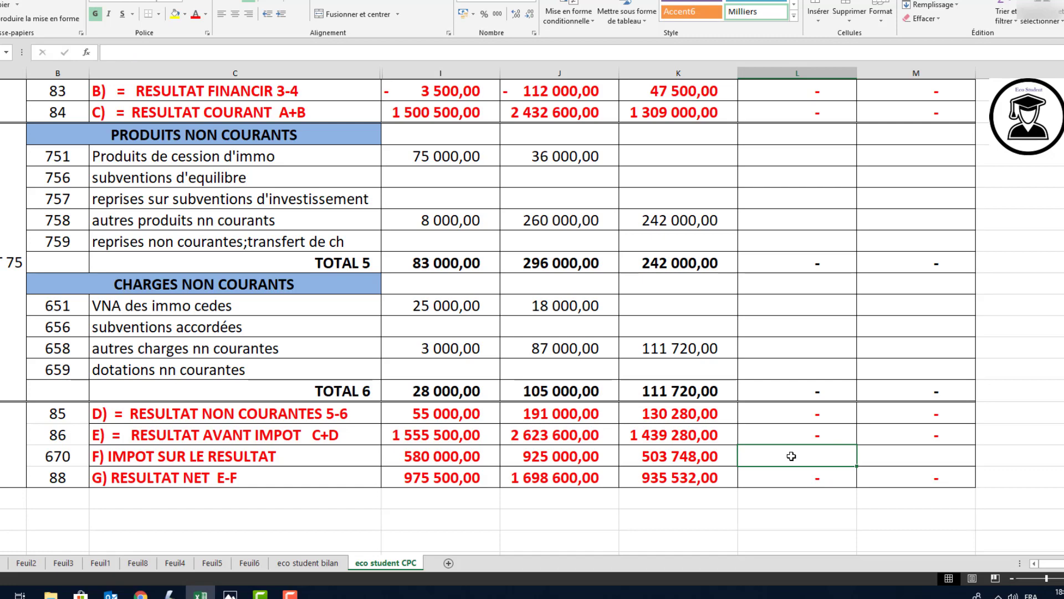
pyautogui.scroll(9, 743, 273)
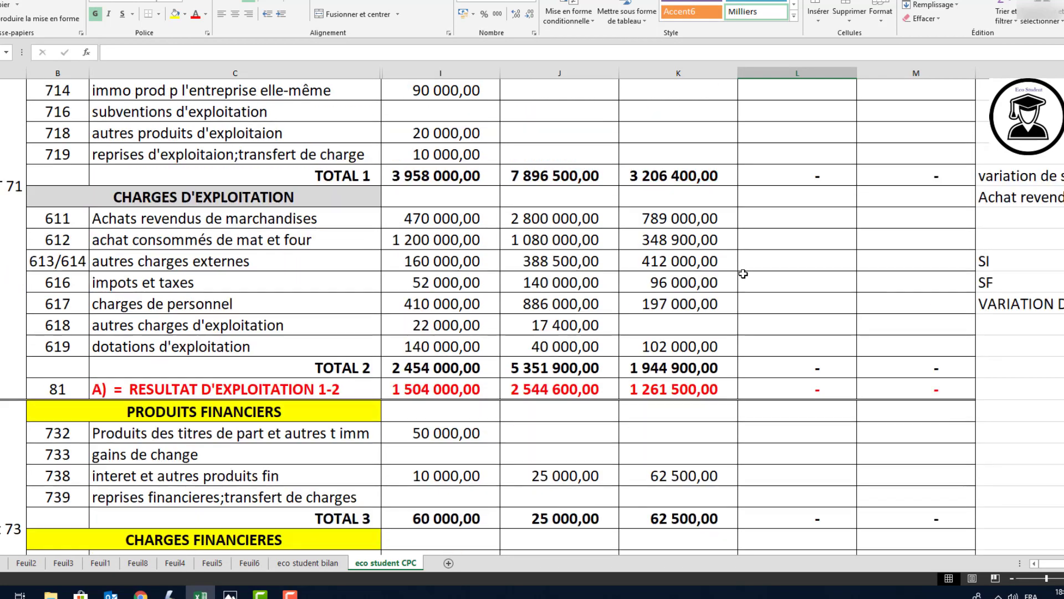
pyautogui.scroll(2, 743, 273)
# Switch to the exercise images, advance to Exercice 9 for the company HAKIM, and read its data before returning to the CPC sheet
pyautogui.click(797, 129)
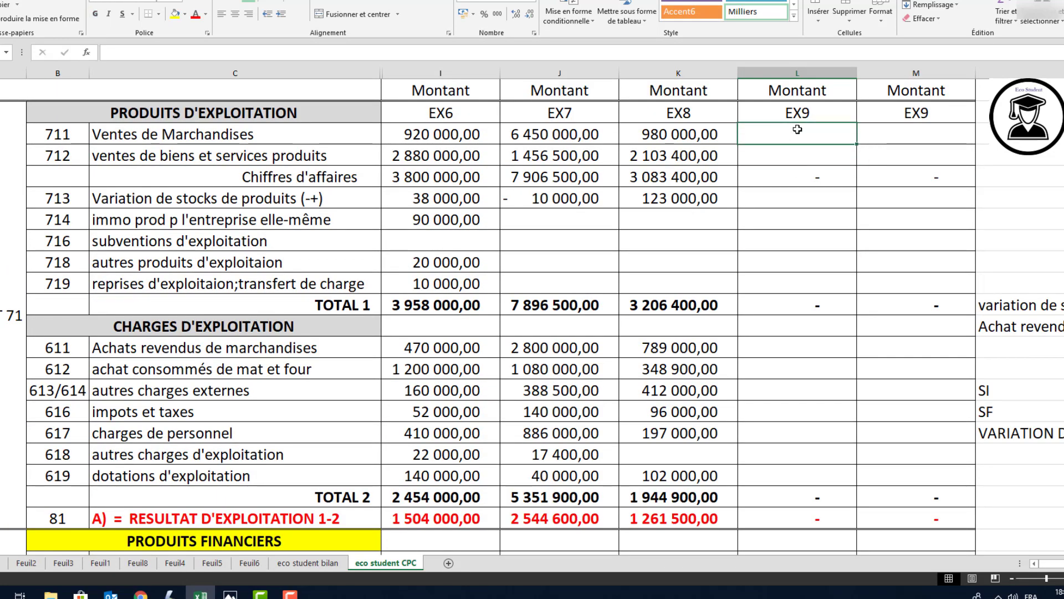
pyautogui.hotkey('alt', 'Tab')
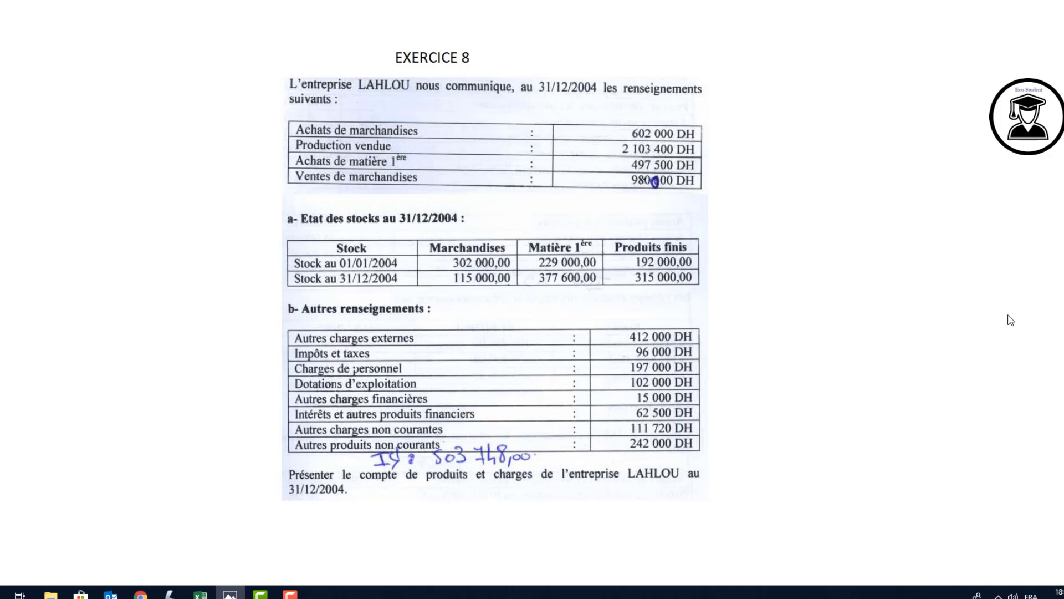
pyautogui.click(1041, 327)
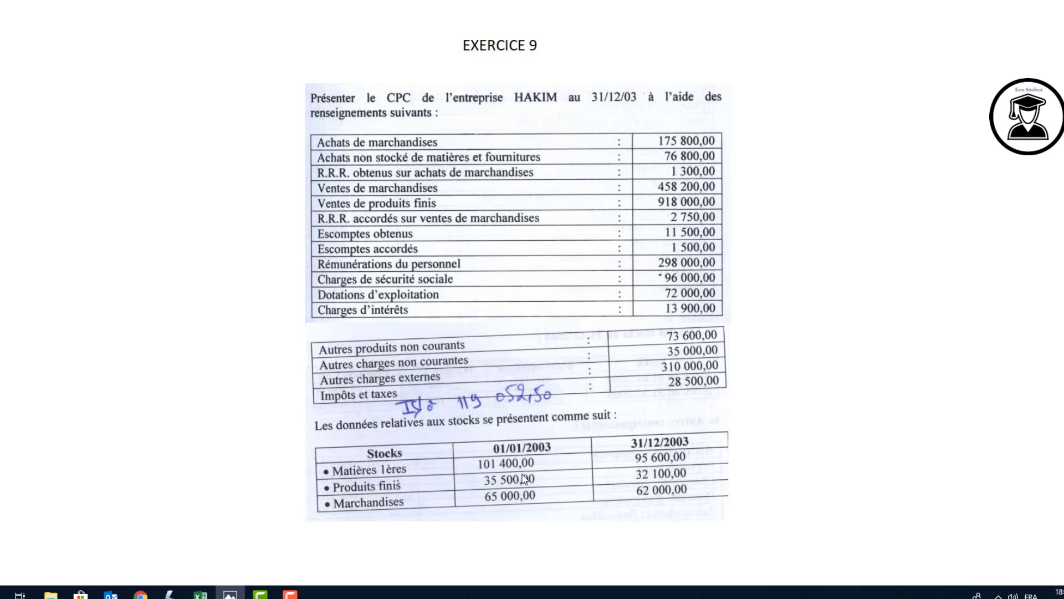
pyautogui.hotkey('alt', 'Tab')
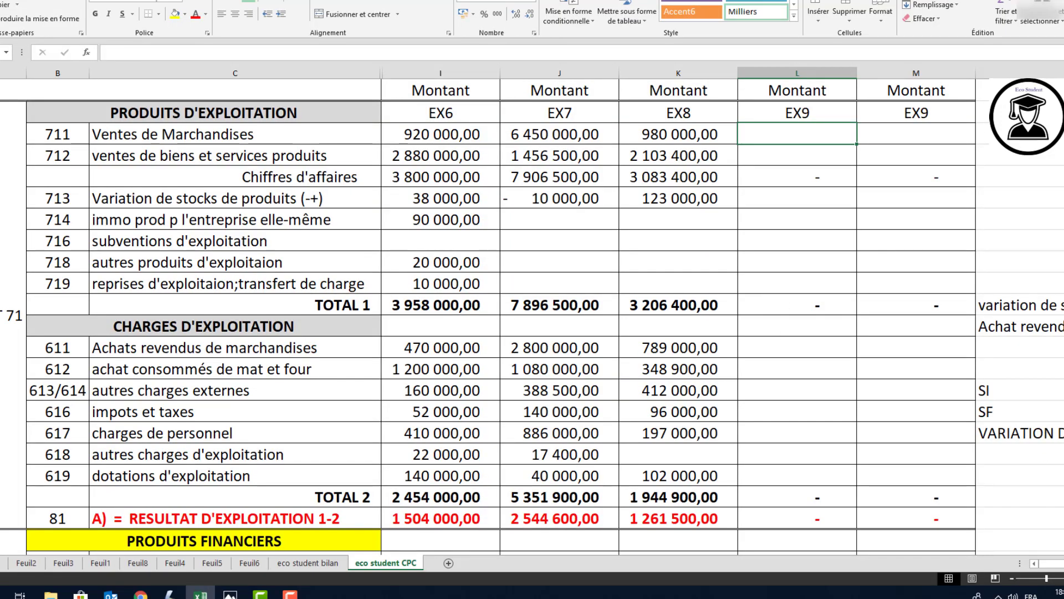
# Clear the SI and SF amounts for MSES, MAT 1ER and PF in the variation de stock table
pyautogui.hscroll(10, 710, 395)
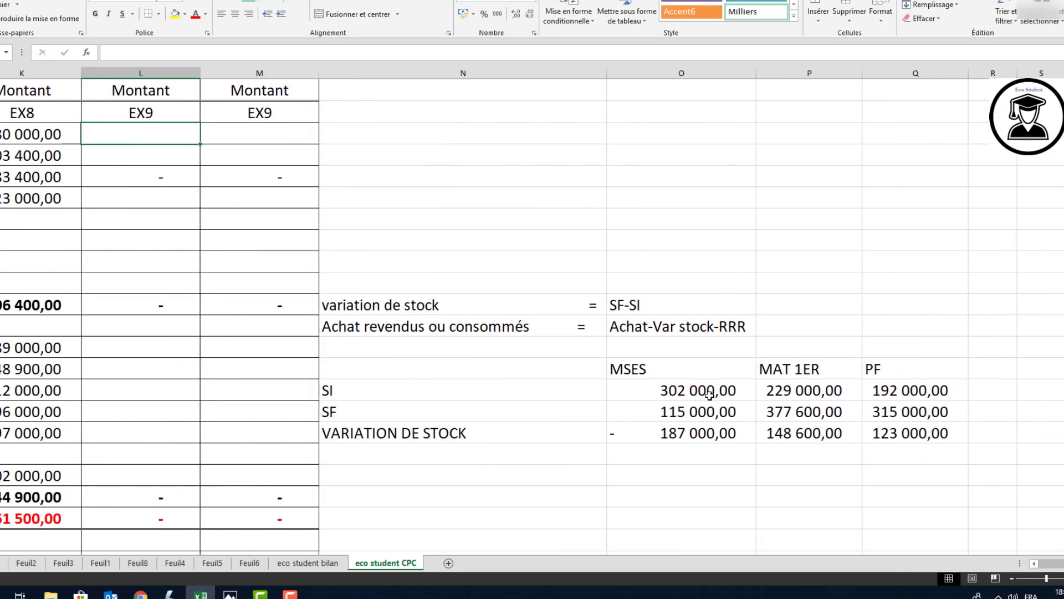
pyautogui.moveTo(709, 394); pyautogui.dragTo(879, 407)
pyautogui.press('Delete')
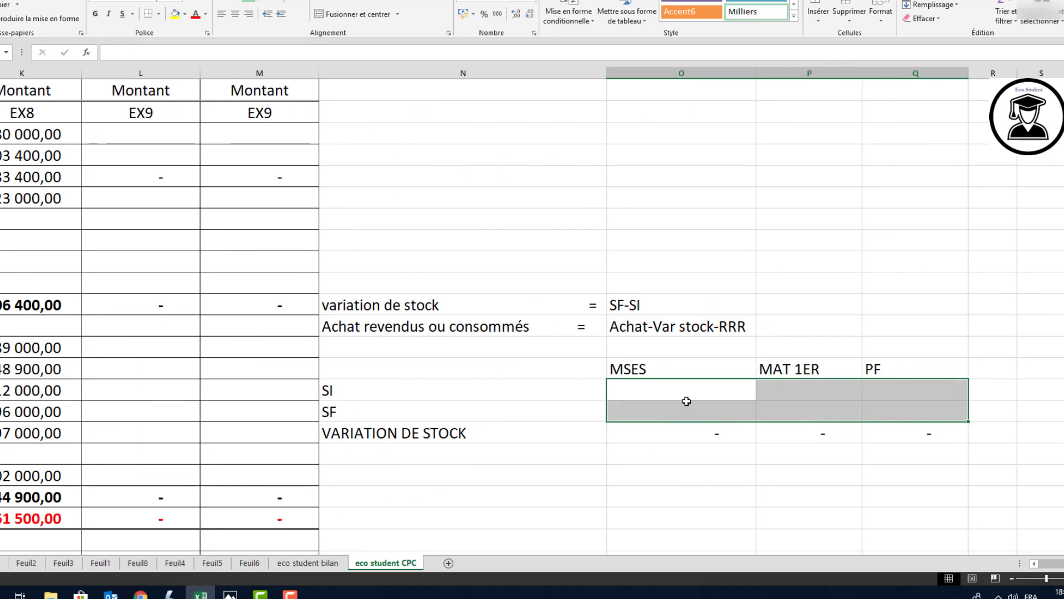
# Enter the Exercise 9 merchandise stocks under MSES in the variation table: SI 65000 and SF 62000
pyautogui.click(687, 401)
pyautogui.hotkey('alt', 'Tab')
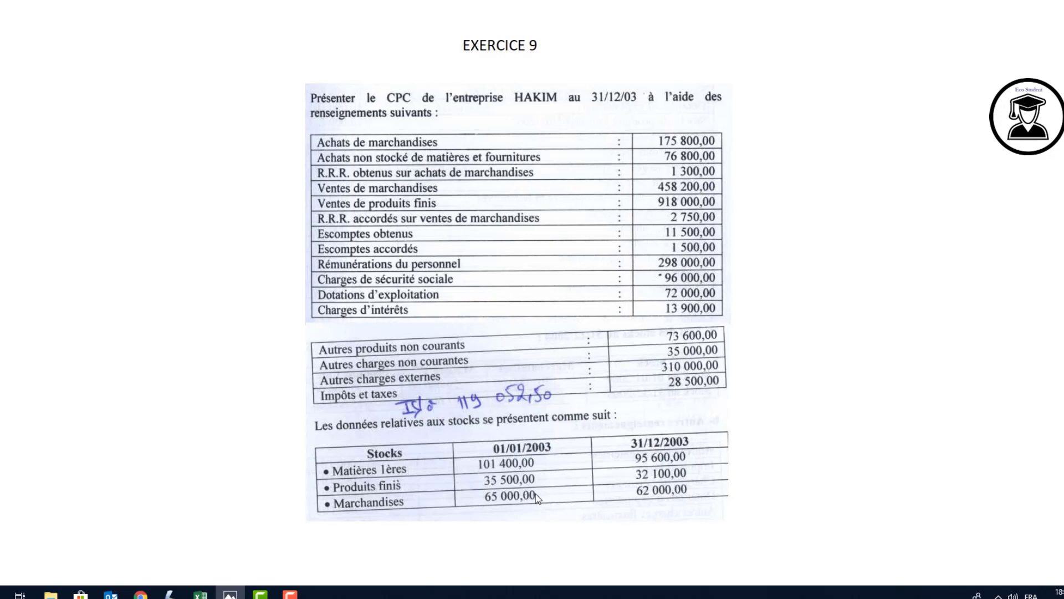
pyautogui.hotkey('alt', 'Tab')
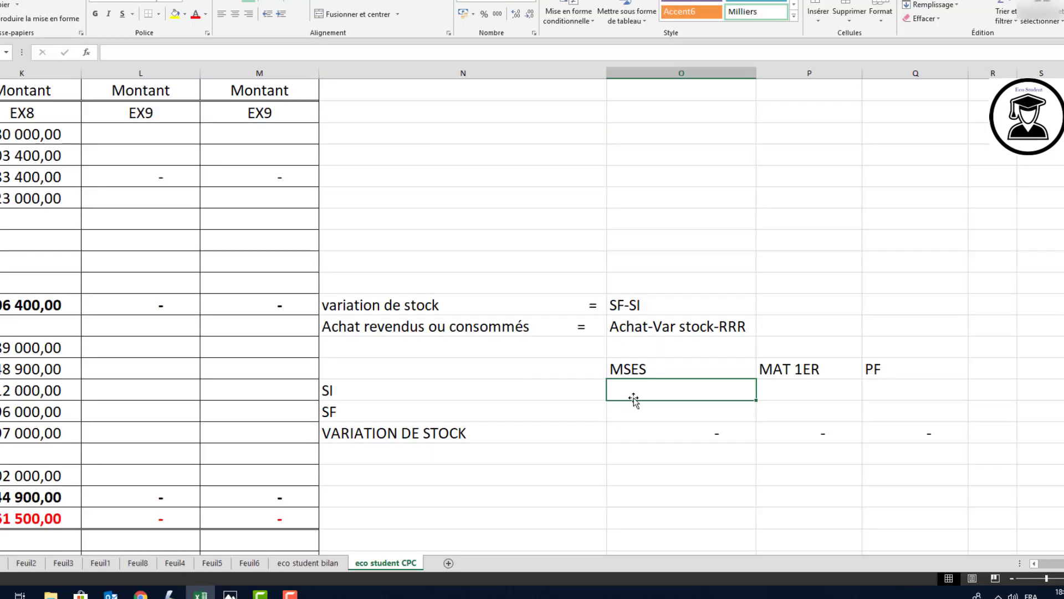
pyautogui.write('65000')
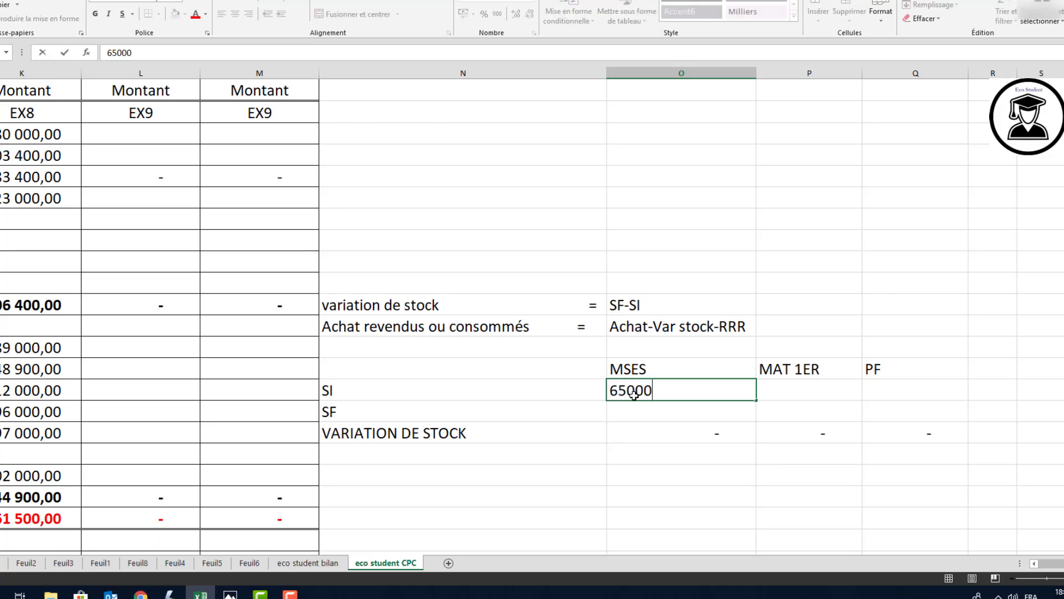
pyautogui.press('Return')
pyautogui.hotkey('alt', 'Tab')
pyautogui.hotkey('alt', 'Tab')
pyautogui.write('62000')
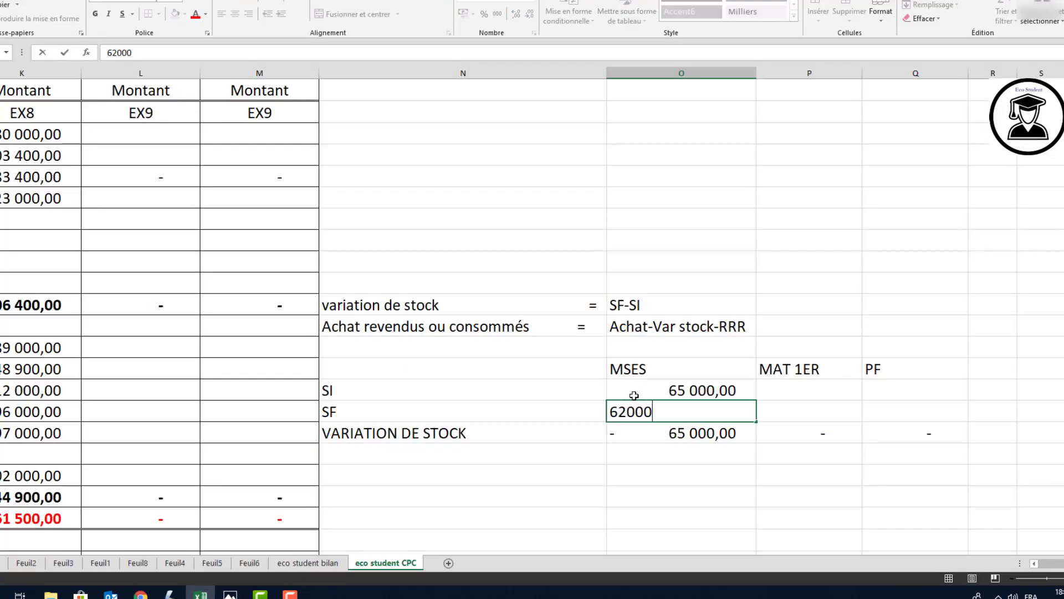
pyautogui.press('Return')
# Enter the Exercise 9 raw material stocks under MAT 1ER: SI 101400 and SF 95600
pyautogui.hotkey('alt', 'Tab')
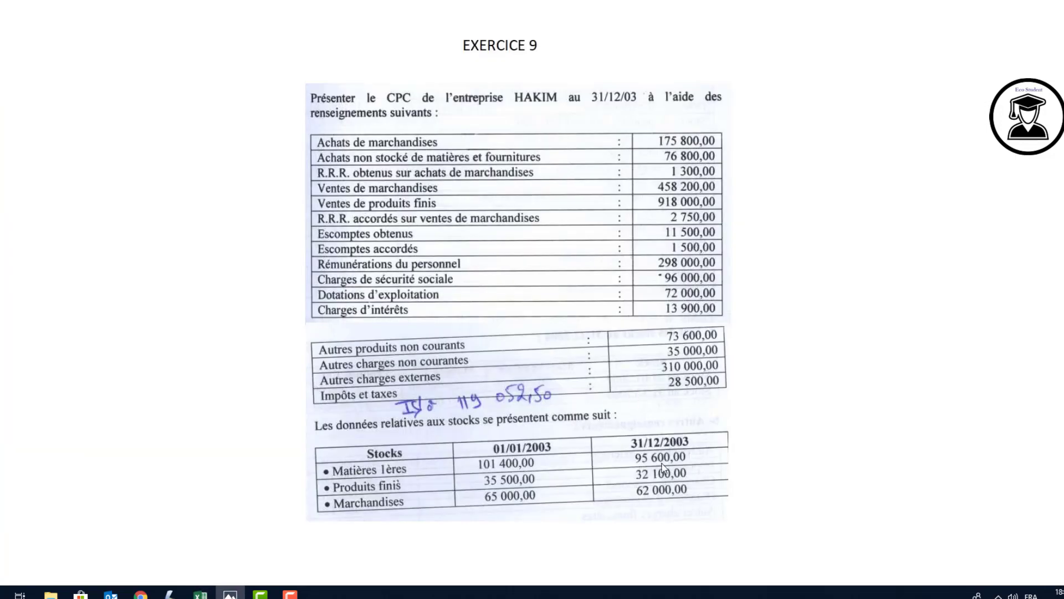
pyautogui.hotkey('alt', 'Tab')
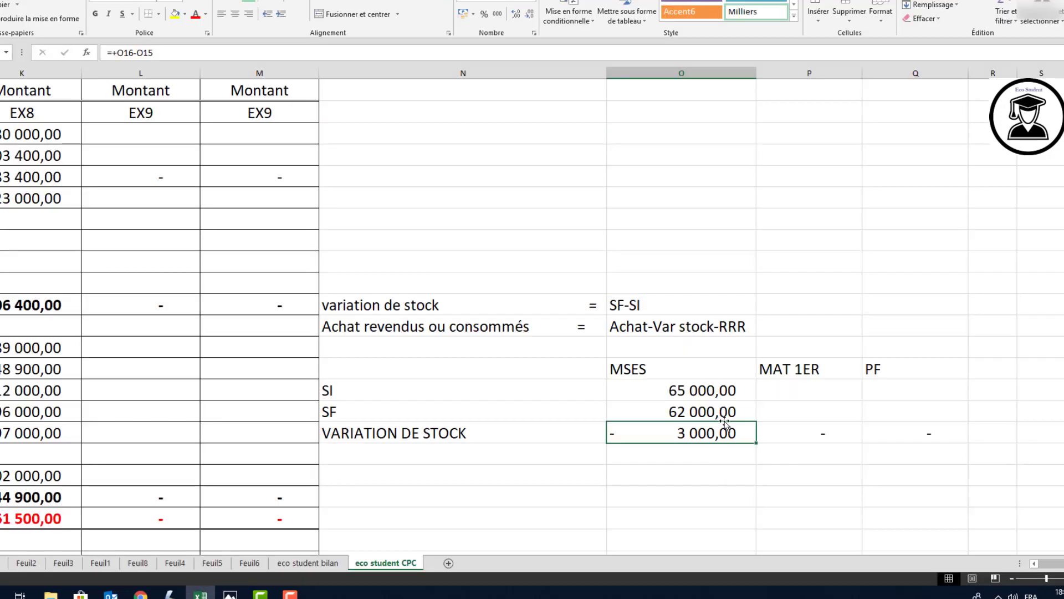
pyautogui.click(779, 369)
pyautogui.hotkey('alt', 'Tab')
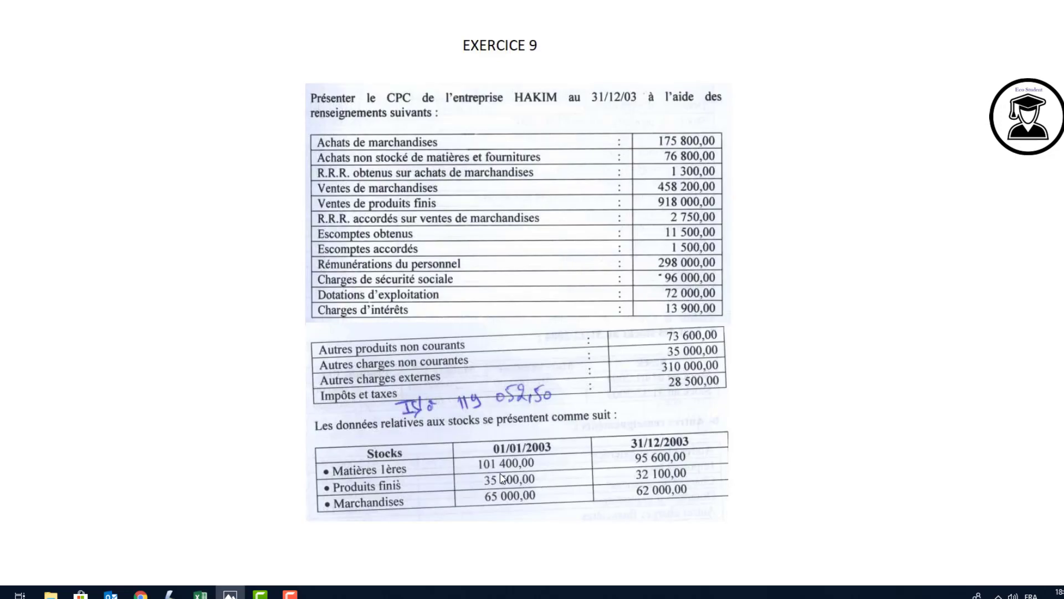
pyautogui.hotkey('alt', 'Tab')
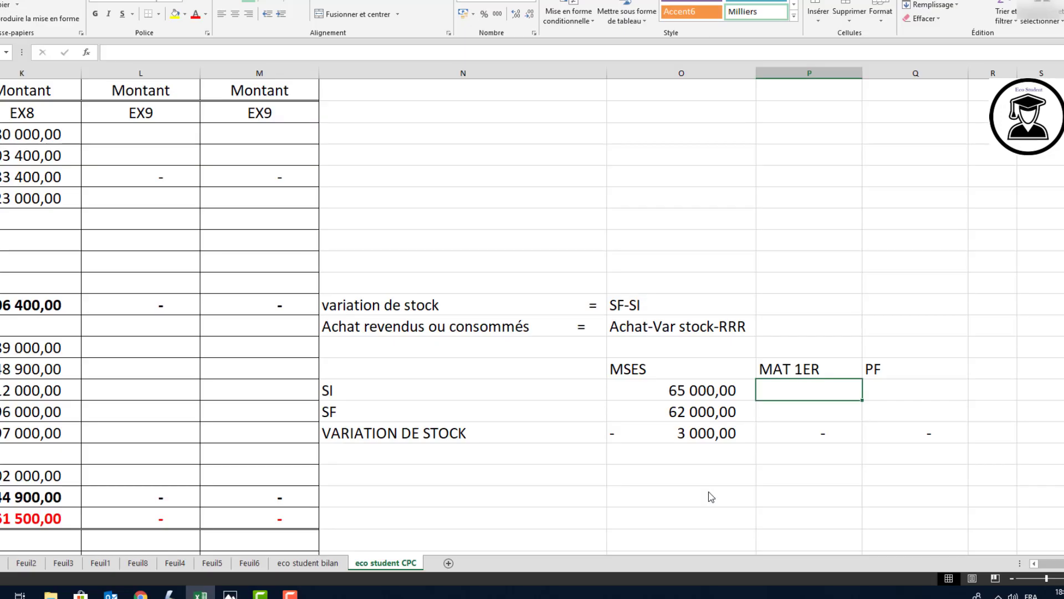
pyautogui.write('101400')
pyautogui.press('Return')
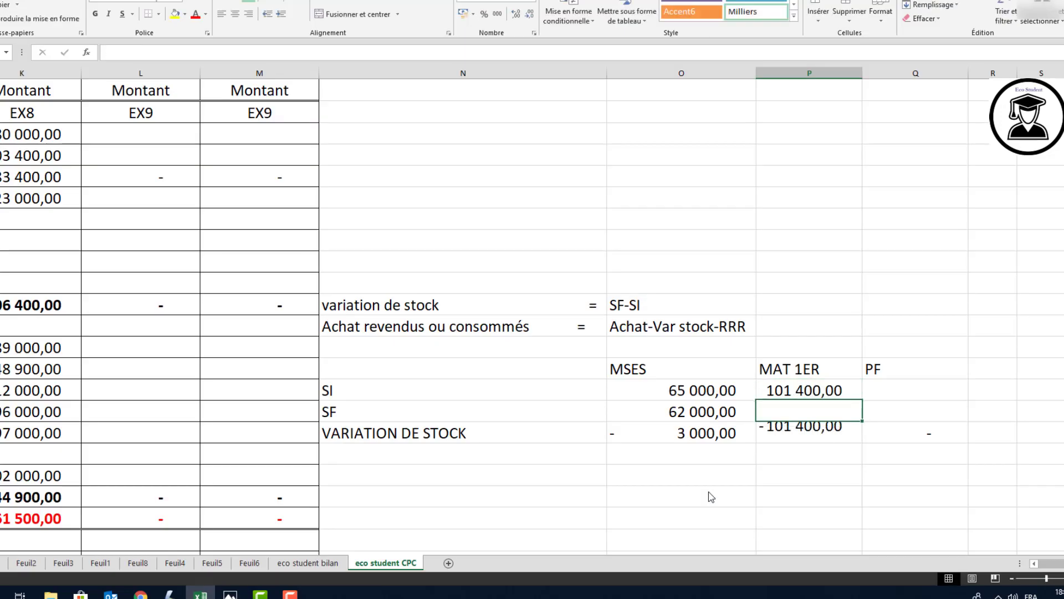
pyautogui.hotkey('alt', 'Tab')
pyautogui.hotkey('alt', 'Tab')
pyautogui.write('95600')
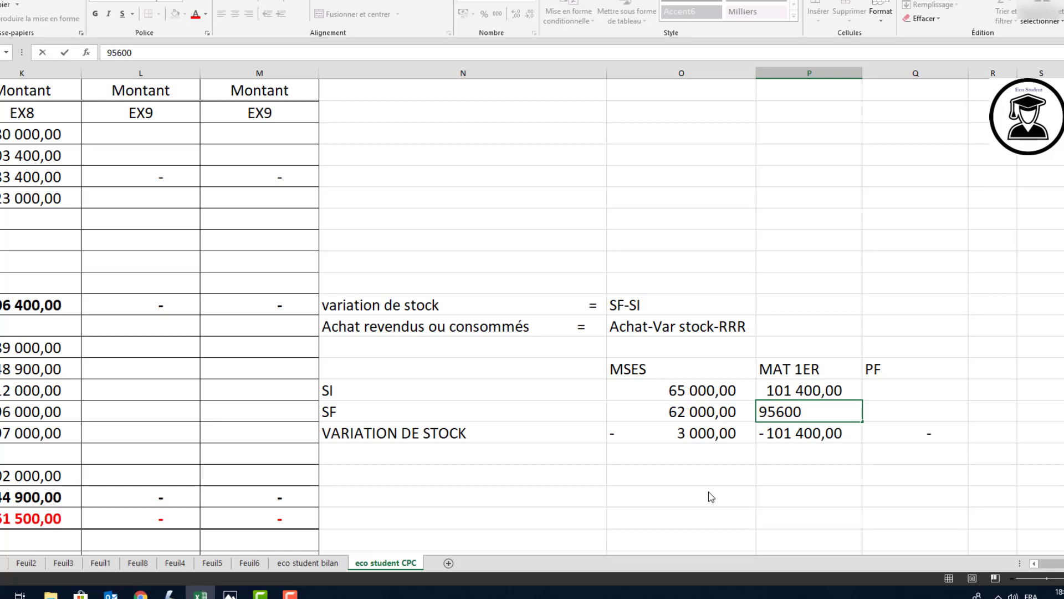
pyautogui.press('Up')
# Enter the Exercise 9 finished product stocks under PF: SI 35500 and SF 32100
pyautogui.press('Right')
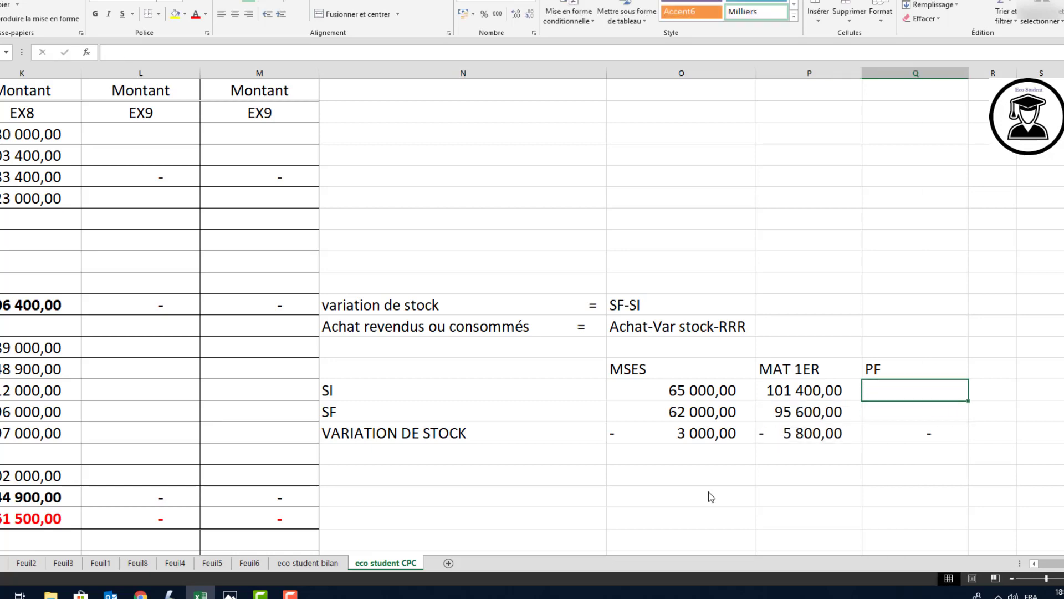
pyautogui.hotkey('alt', 'Tab')
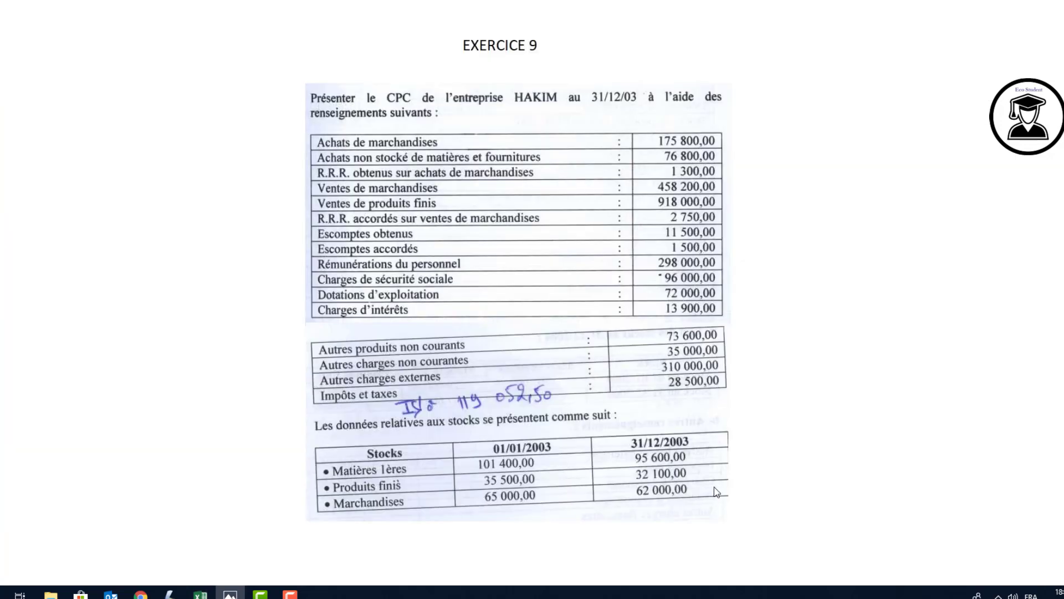
pyautogui.hotkey('alt', 'Tab')
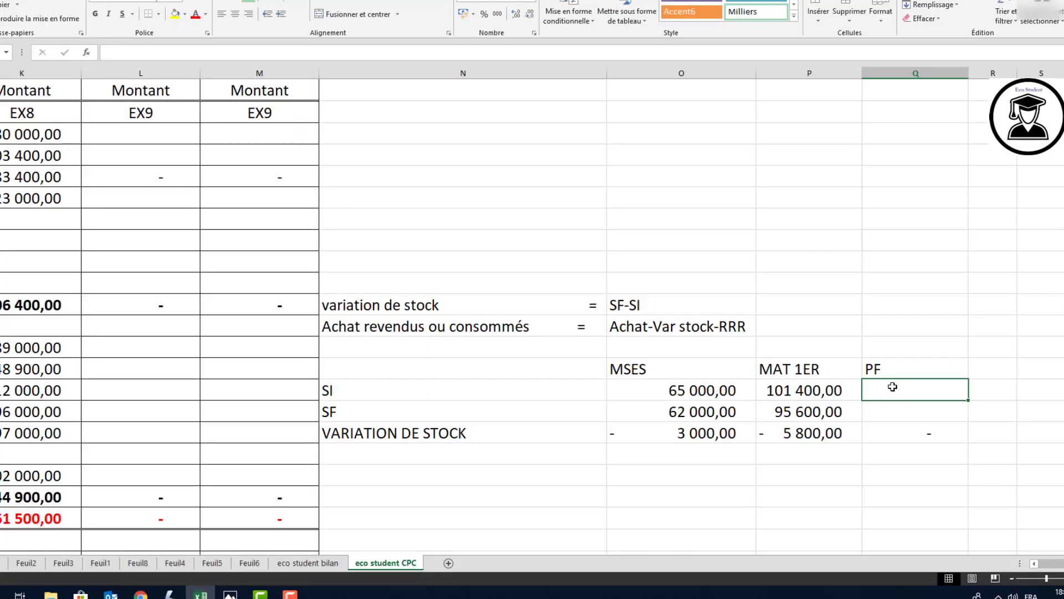
pyautogui.write('35')
pyautogui.hotkey('alt', 'Tab')
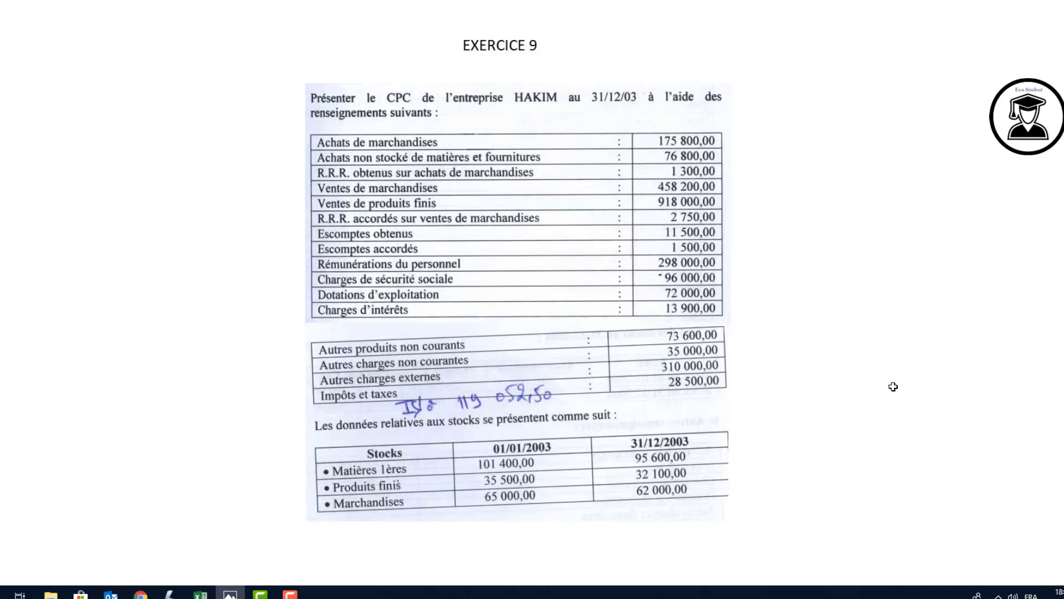
pyautogui.hotkey('alt', 'Tab')
pyautogui.write('500')
pyautogui.hotkey('alt', 'Tab')
pyautogui.hotkey('alt', 'Tab')
pyautogui.press('Return')
pyautogui.write('32100')
pyautogui.press('Return')
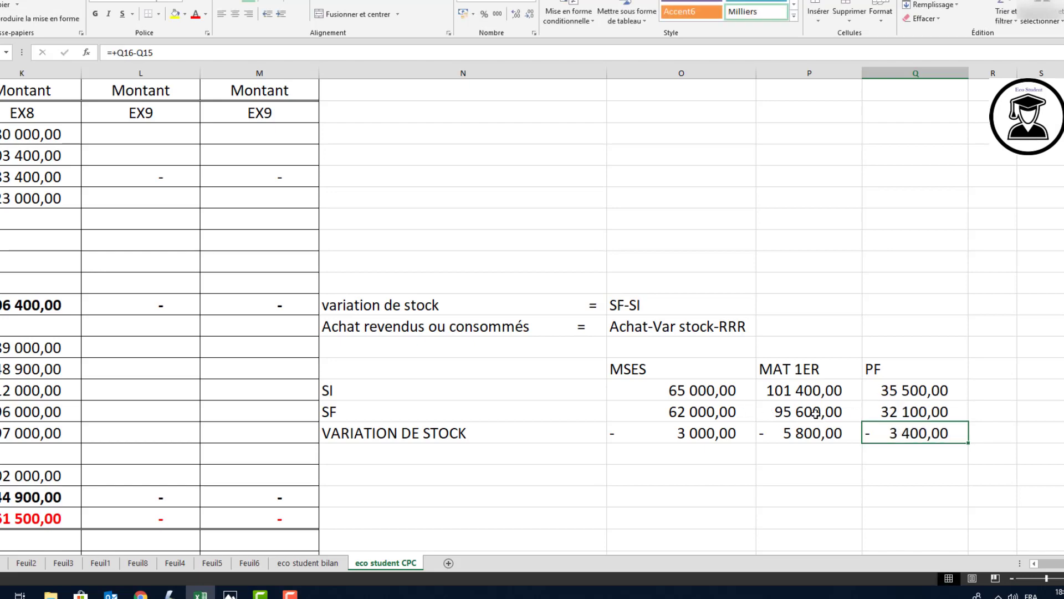
pyautogui.hotkey('alt', 'Tab')
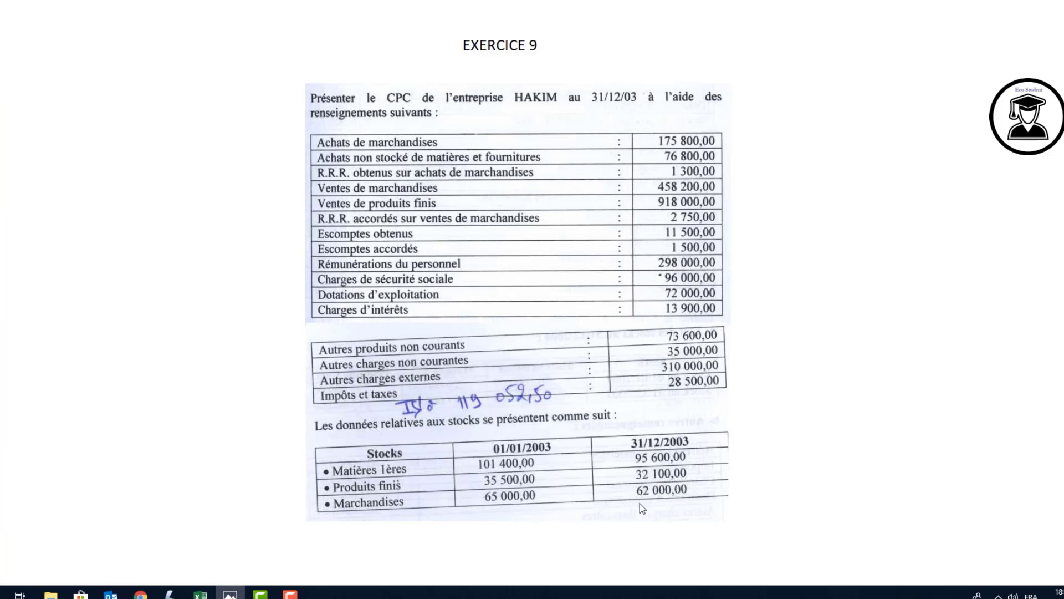
pyautogui.hotkey('alt', 'Tab')
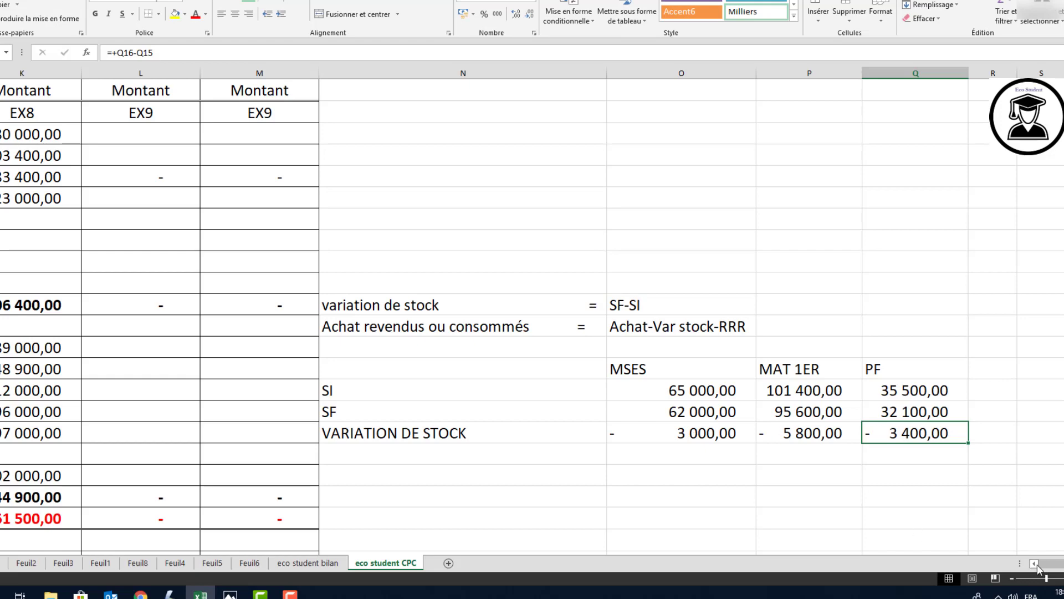
pyautogui.hscroll(-6, 1042, 567)
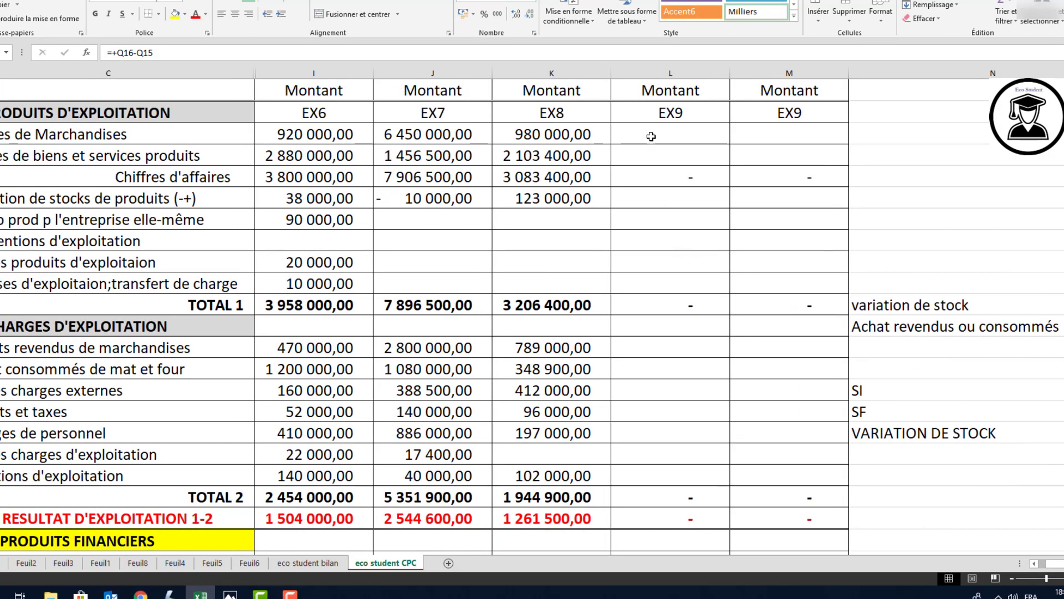
pyautogui.hotkey('alt', 'Tab')
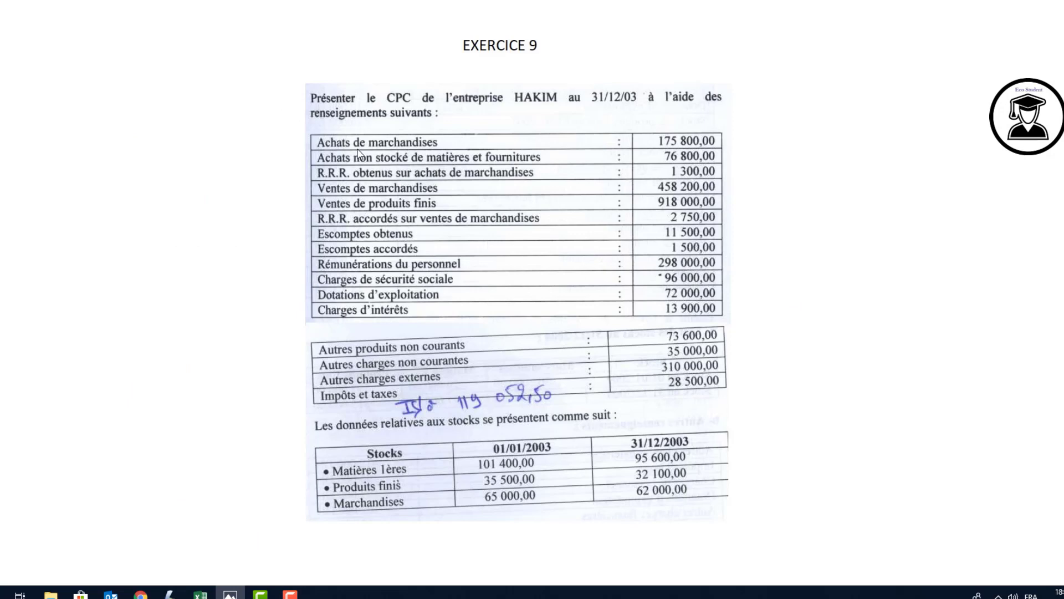
pyautogui.hotkey('alt', 'Tab')
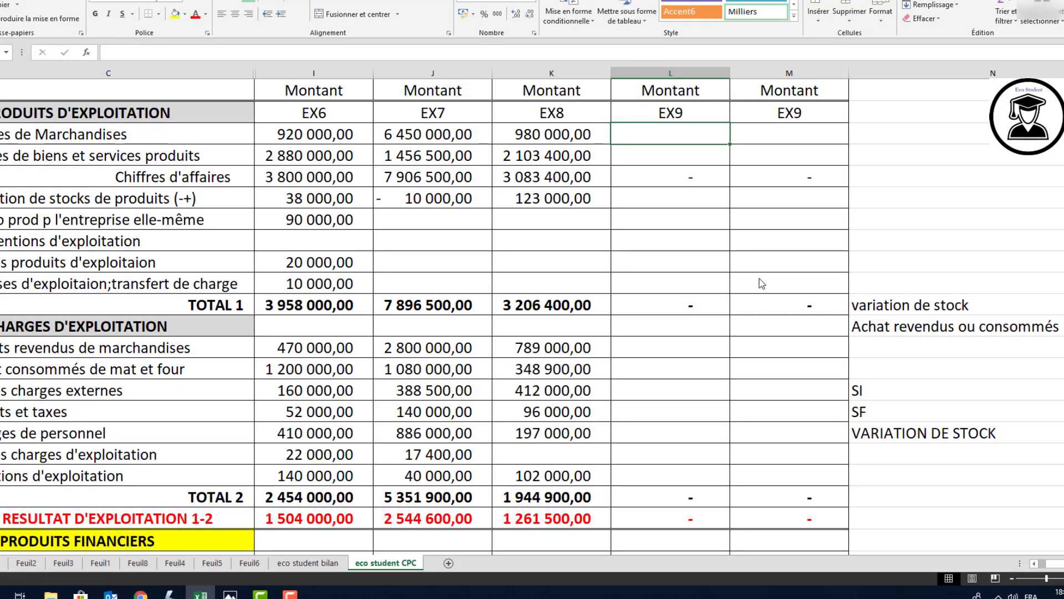
pyautogui.click(647, 349)
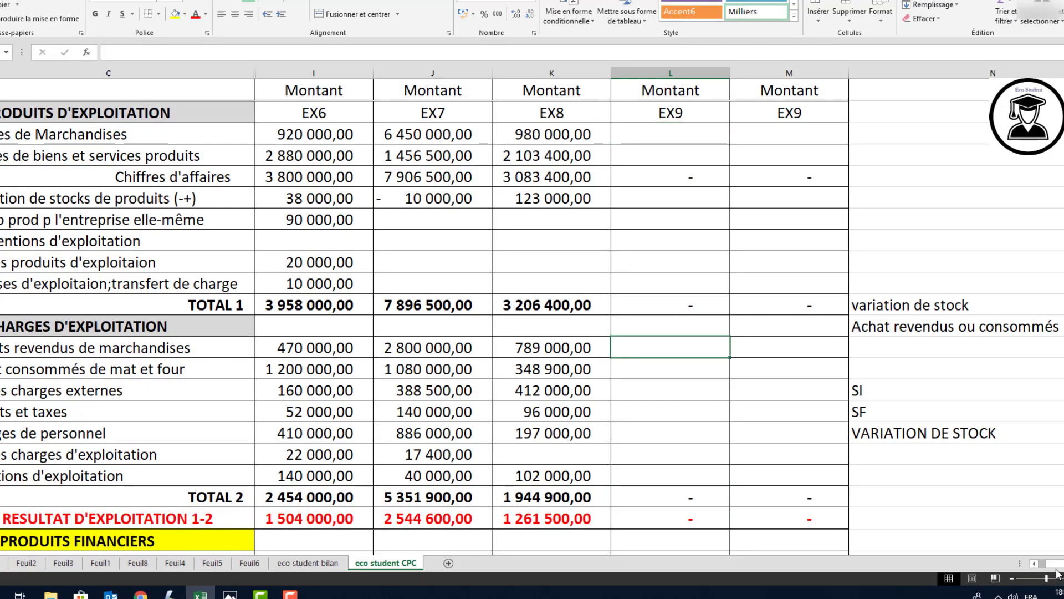
pyautogui.hscroll(-2, 792, 348)
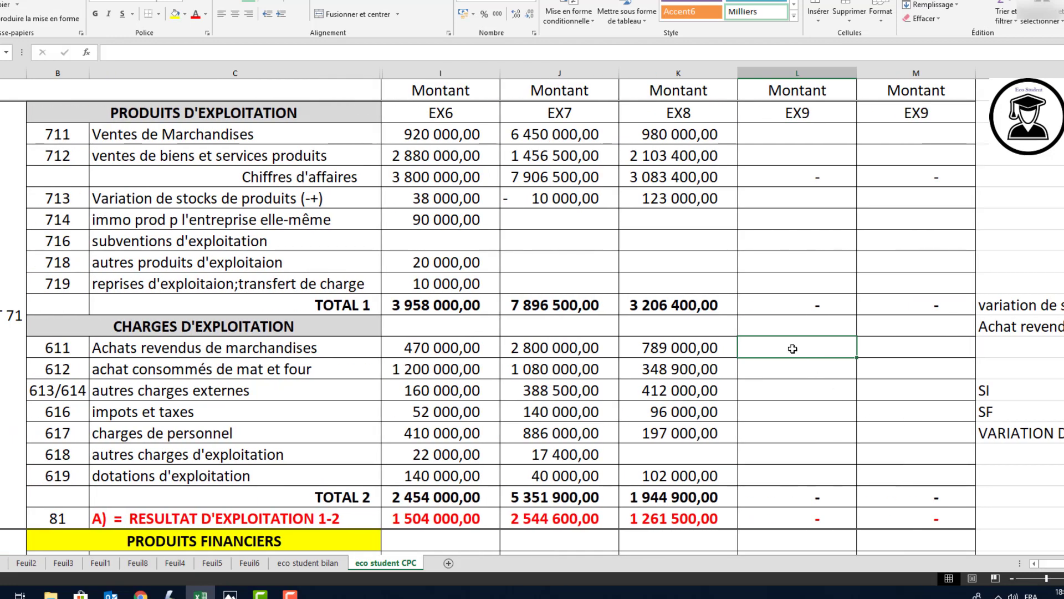
pyautogui.hotkey('alt', 'Tab')
pyautogui.hotkey('alt', 'Tab')
pyautogui.hotkey('alt', 'Tab')
pyautogui.hotkey('alt', 'Tab')
pyautogui.write('+1')
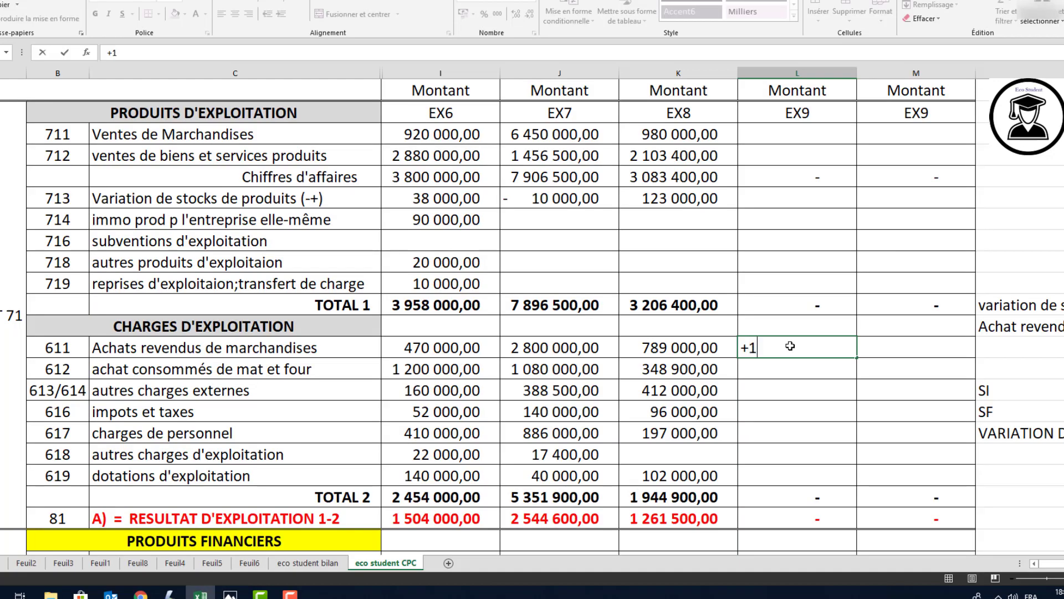
pyautogui.write('75800')
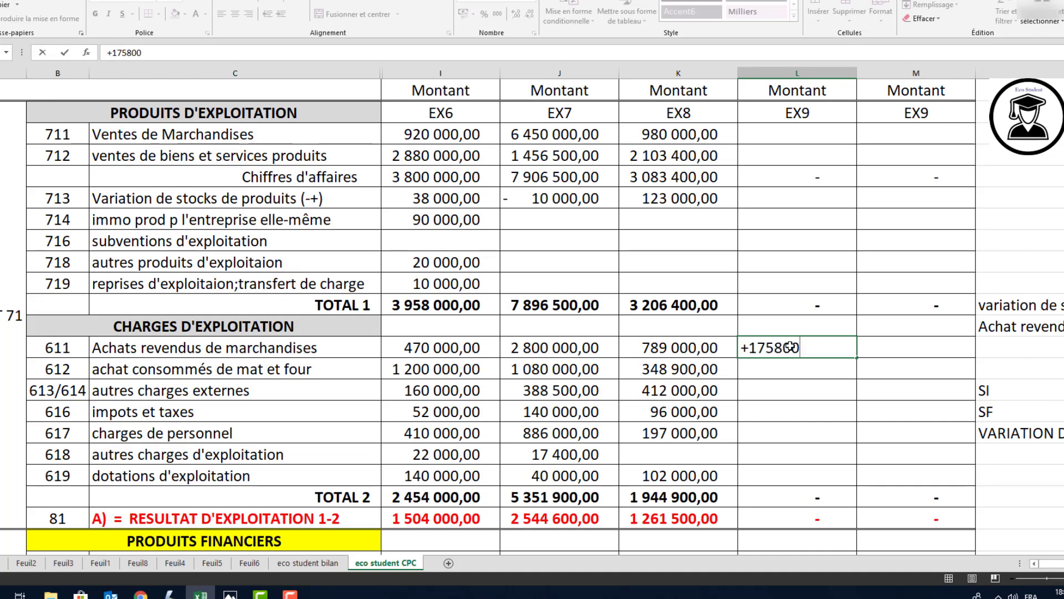
pyautogui.write('-')
pyautogui.hscroll(3, 532, 318)
pyautogui.hscroll(10, 532, 310)
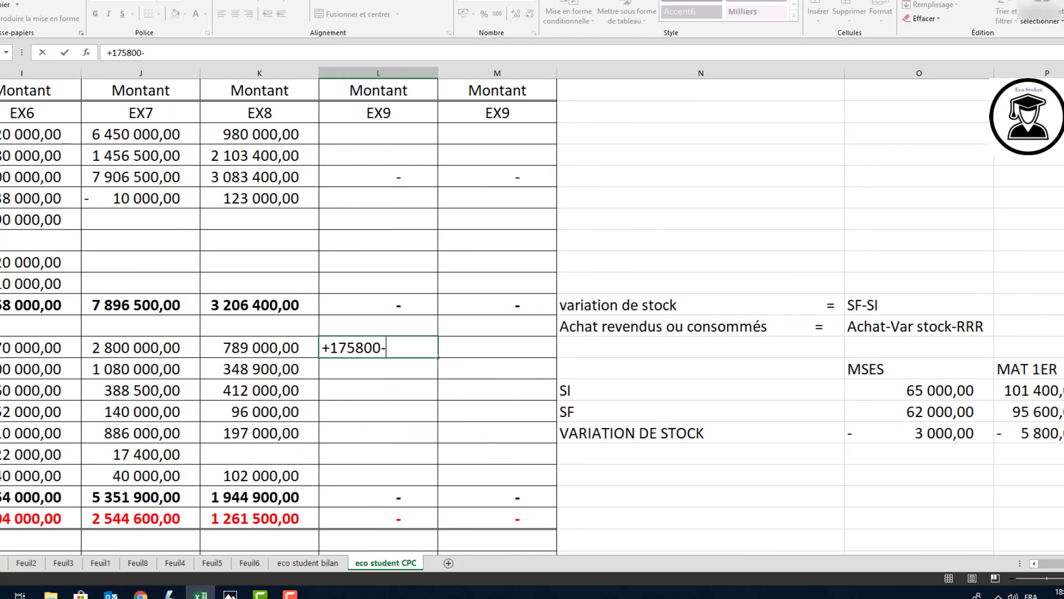
pyautogui.hotkey('alt', 'Tab')
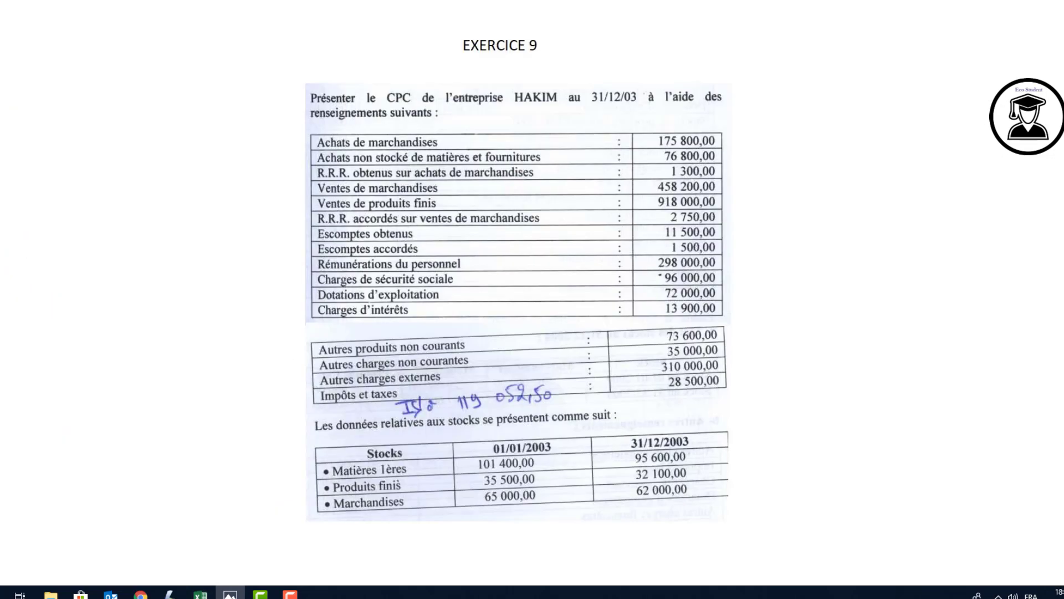
pyautogui.hotkey('alt', 'Tab')
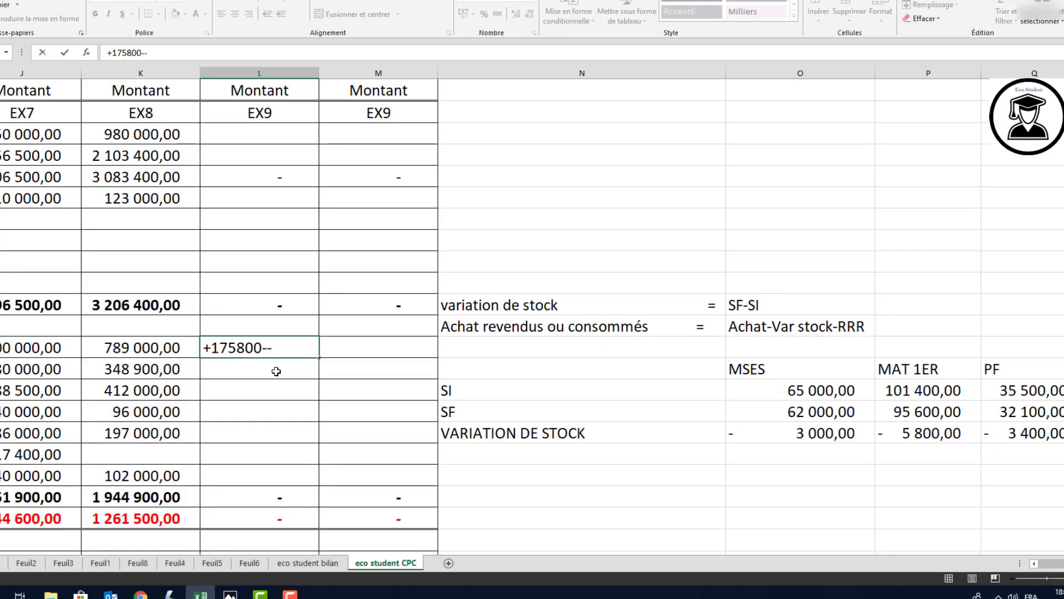
pyautogui.write('3000')
pyautogui.press('Return')
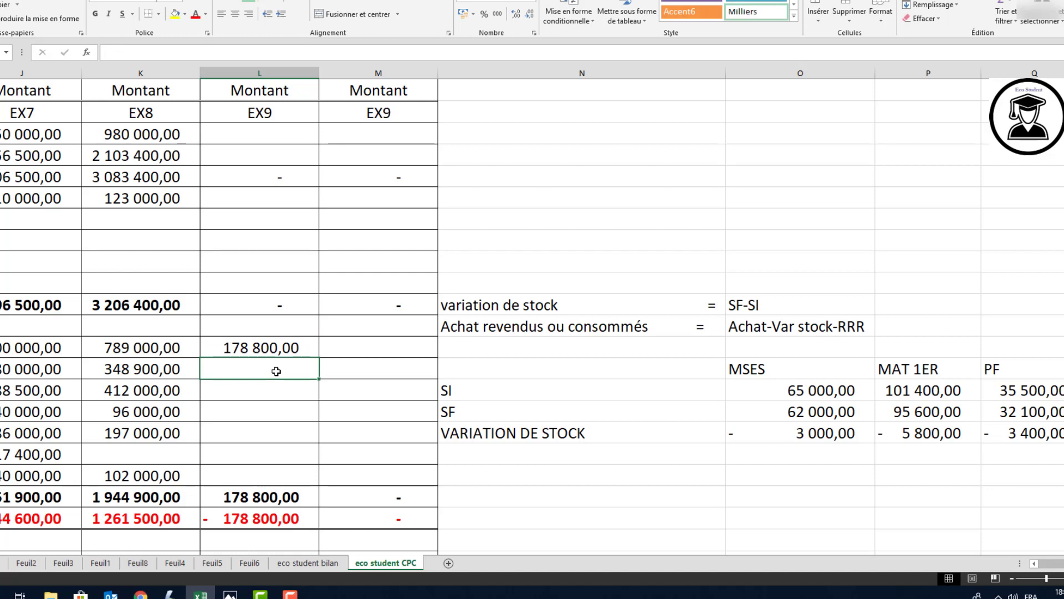
# Enter Exercise 9's non-stocked materials and supplies purchases, 76800, as the EX9 achat consommés de mat et four
pyautogui.click(252, 350)
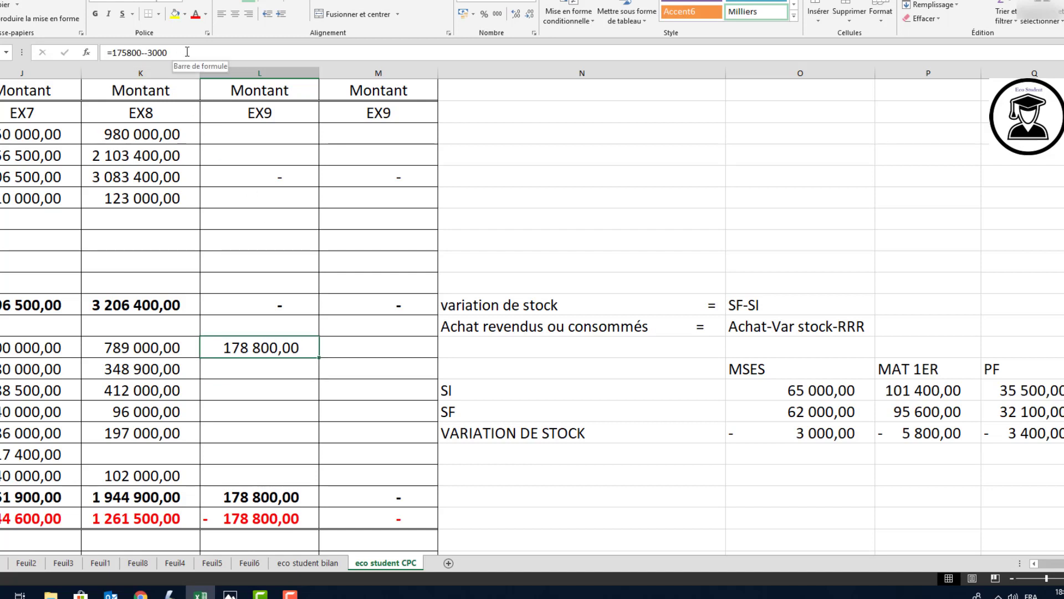
pyautogui.hotkey('alt', 'Tab')
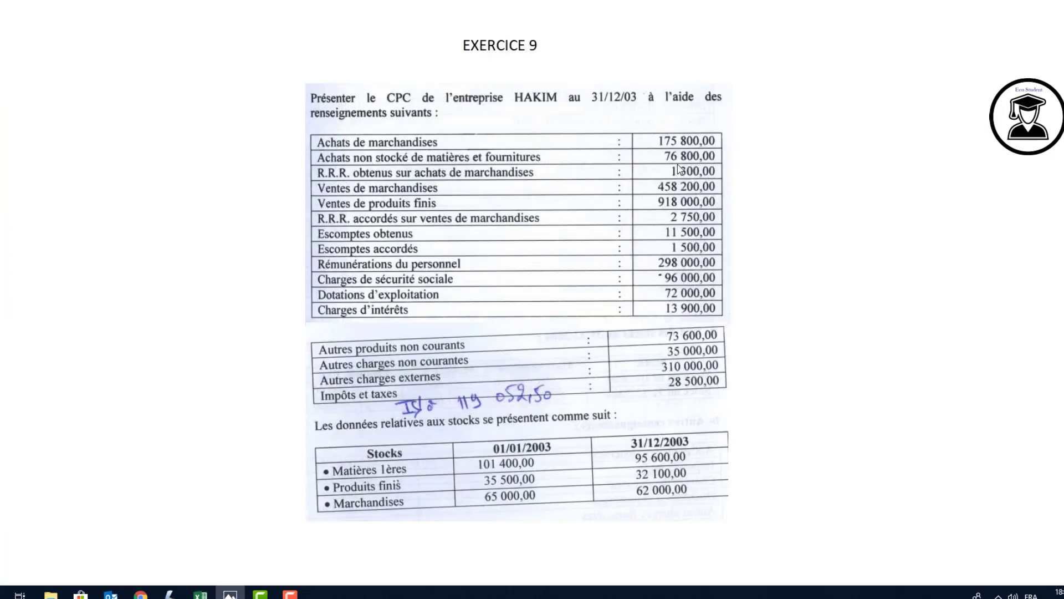
pyautogui.hotkey('alt', 'Tab')
pyautogui.click(261, 370)
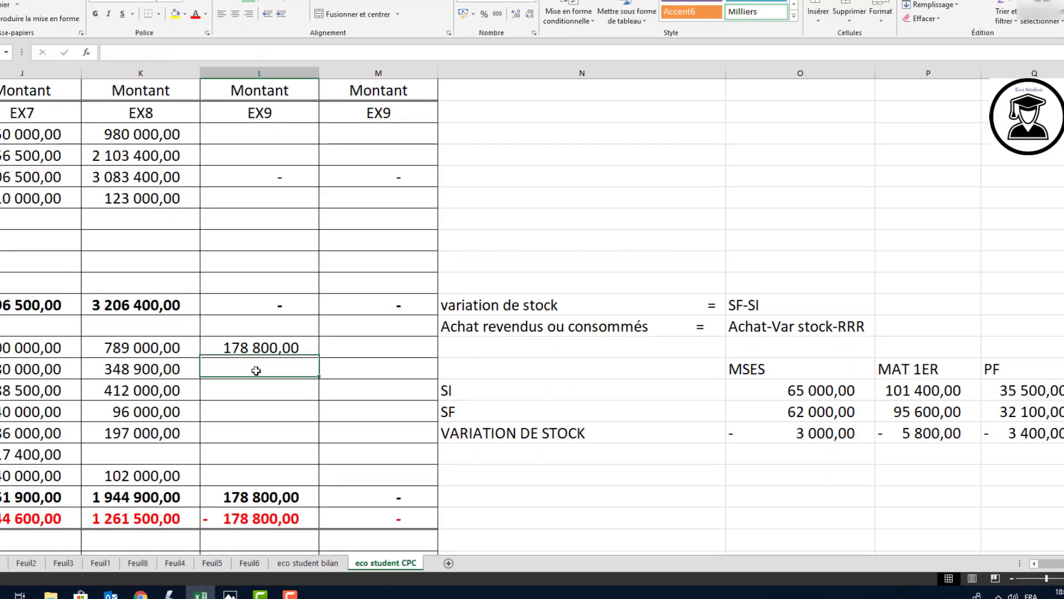
pyautogui.hscroll(-5, 1008, 549)
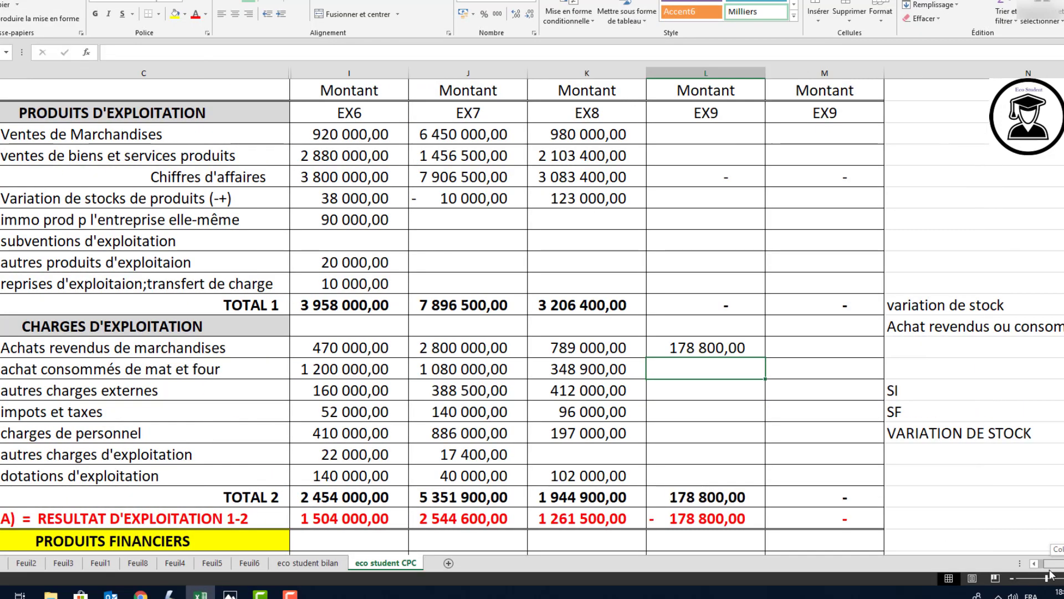
pyautogui.hscroll(1, 884, 500)
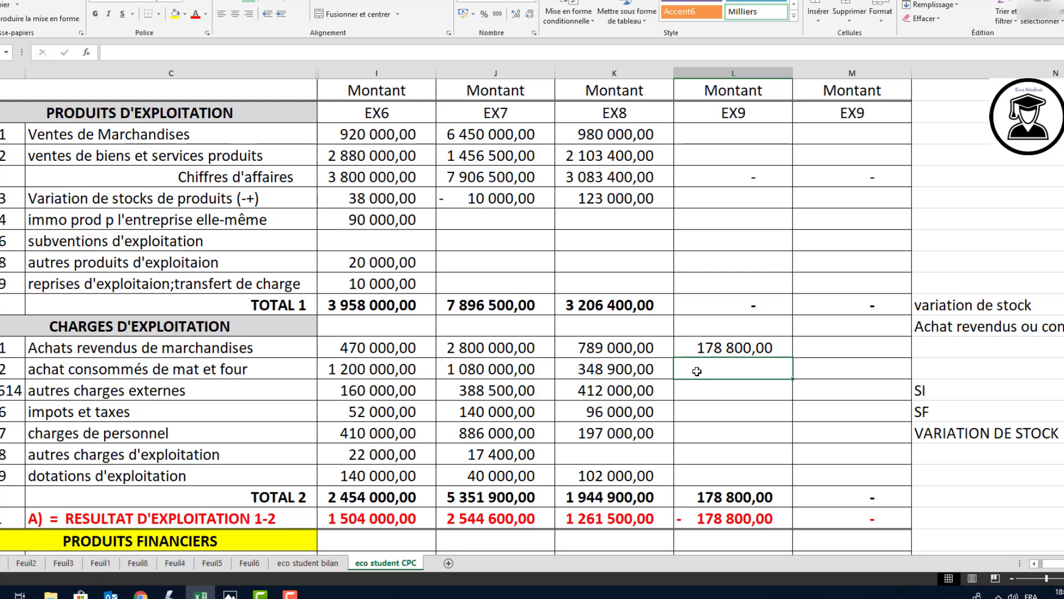
pyautogui.write('76 800')
pyautogui.press('Return')
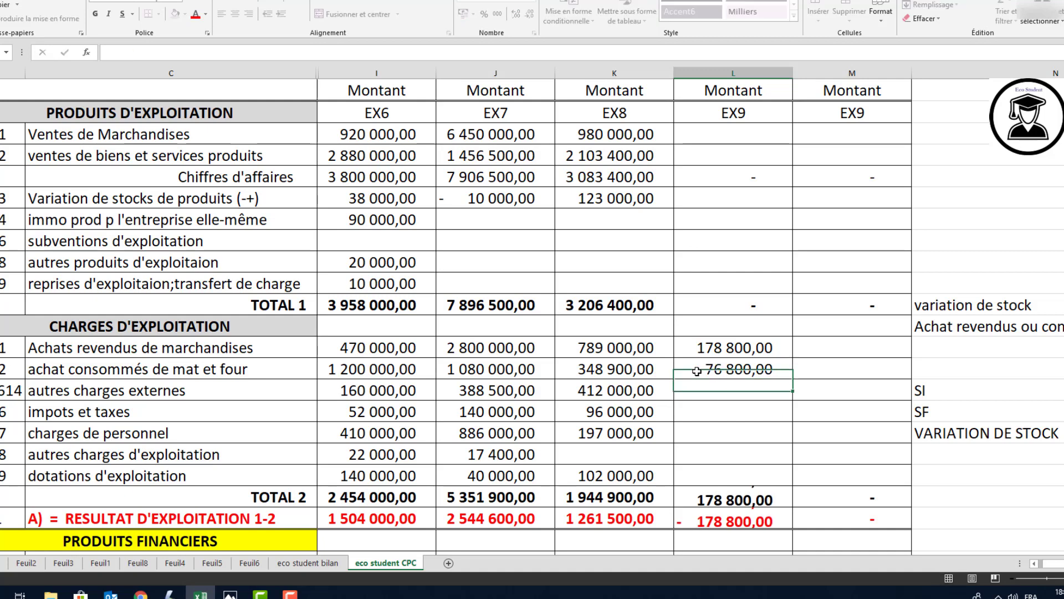
pyautogui.hotkey('alt', 'Tab')
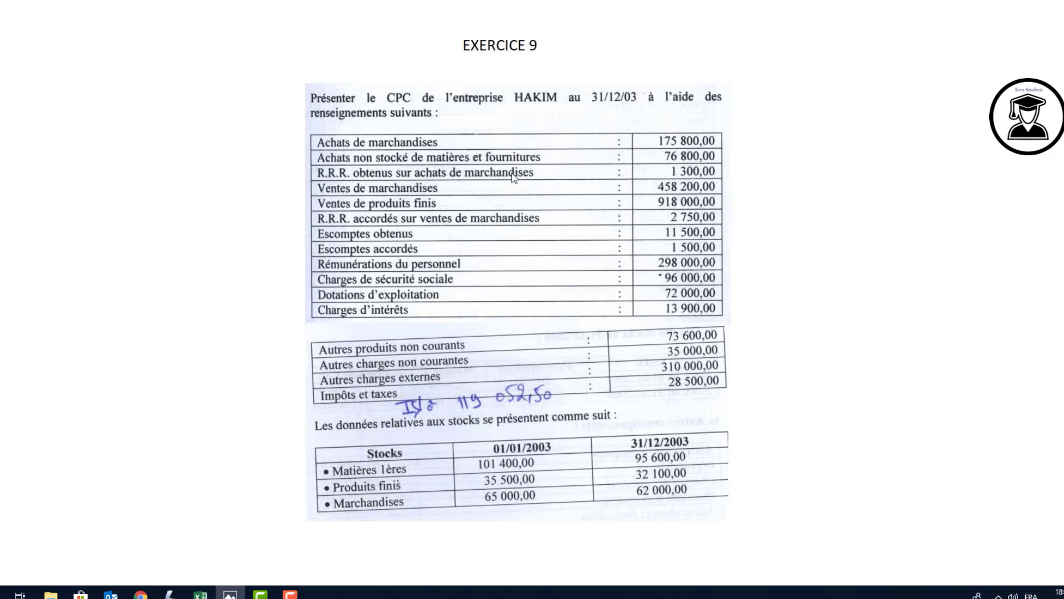
pyautogui.hotkey('alt', 'Tab')
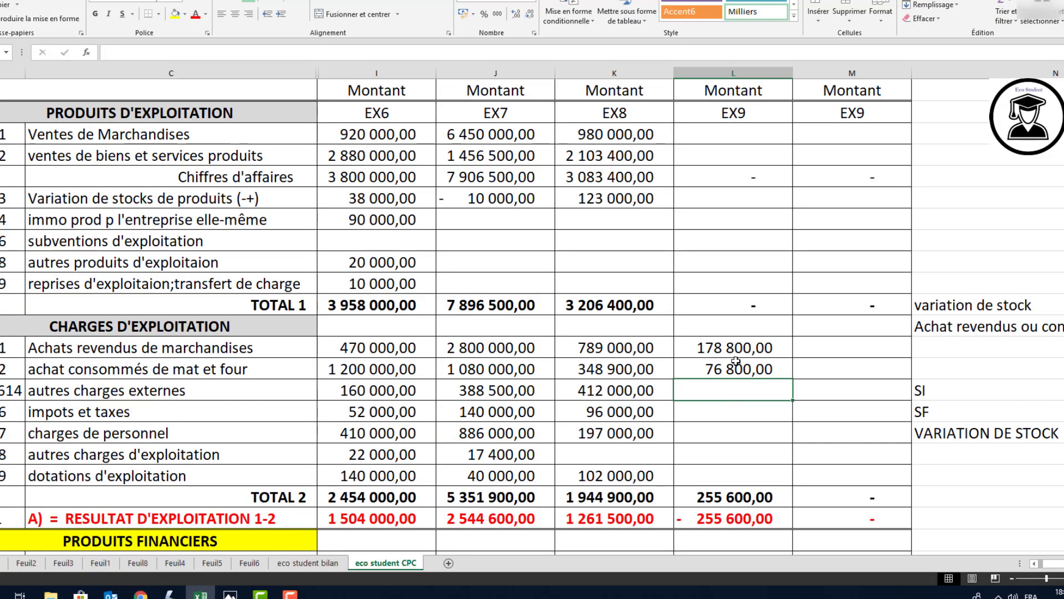
pyautogui.click(737, 346)
pyautogui.click(204, 54)
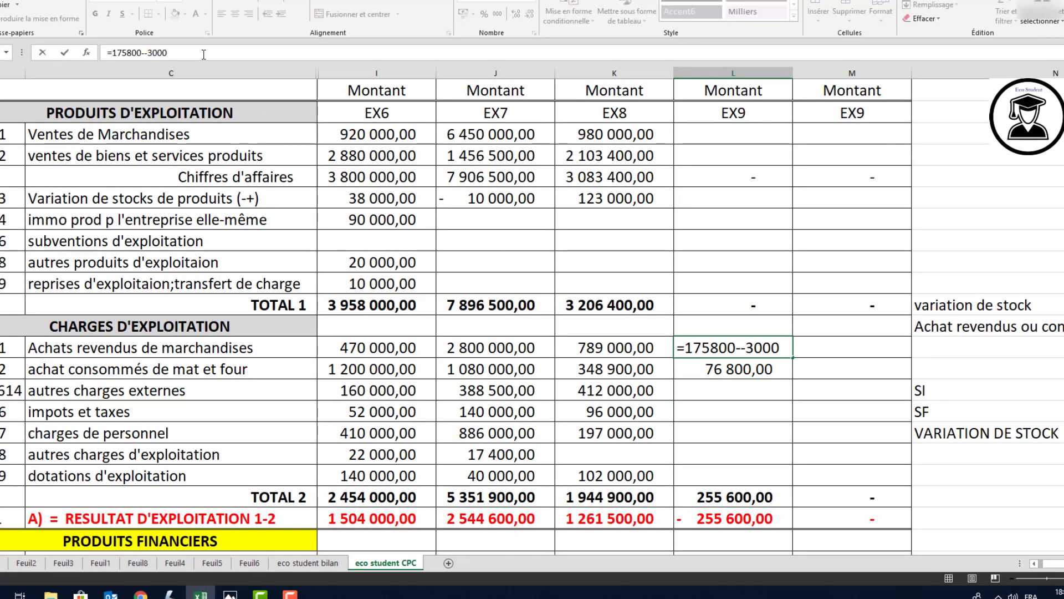
pyautogui.write('-1300')
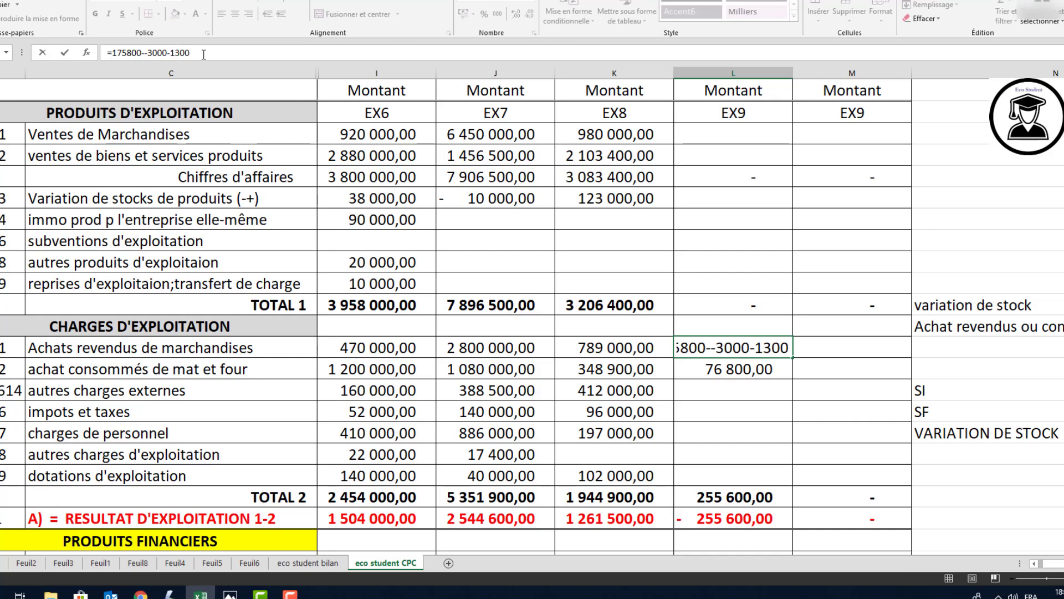
pyautogui.press('Return')
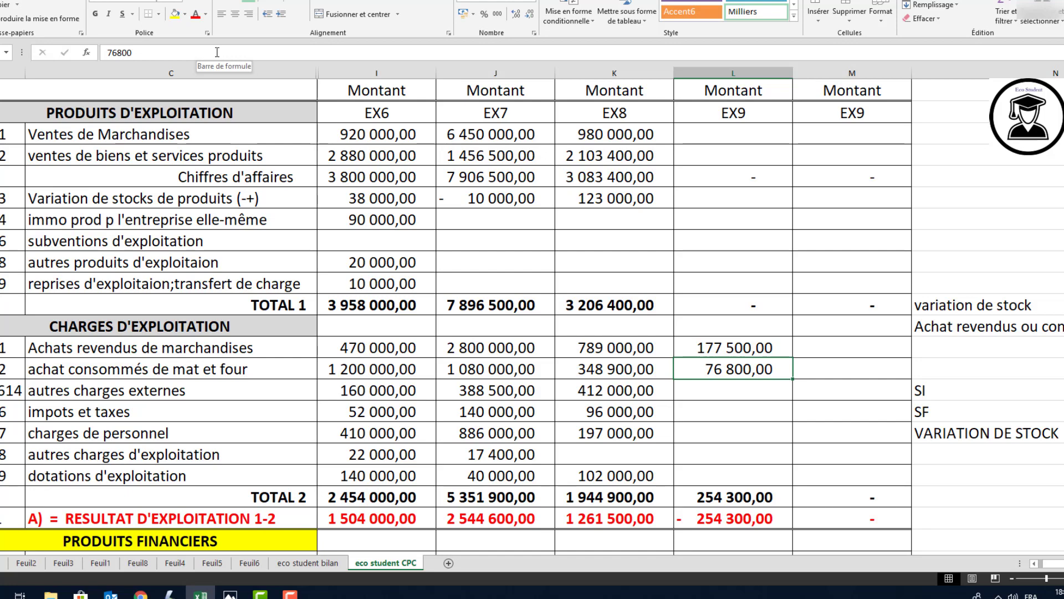
# Enter Exercise 9's merchandise sales, 458200, as the EX9 Ventes de Marchandises
pyautogui.hotkey('alt', 'Tab')
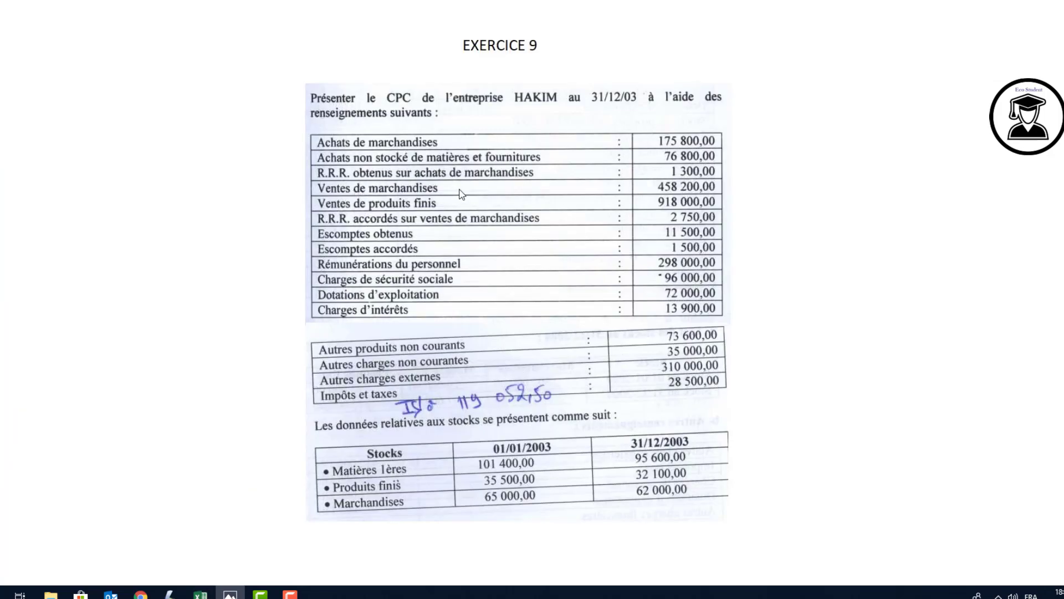
pyautogui.hotkey('alt', 'Tab')
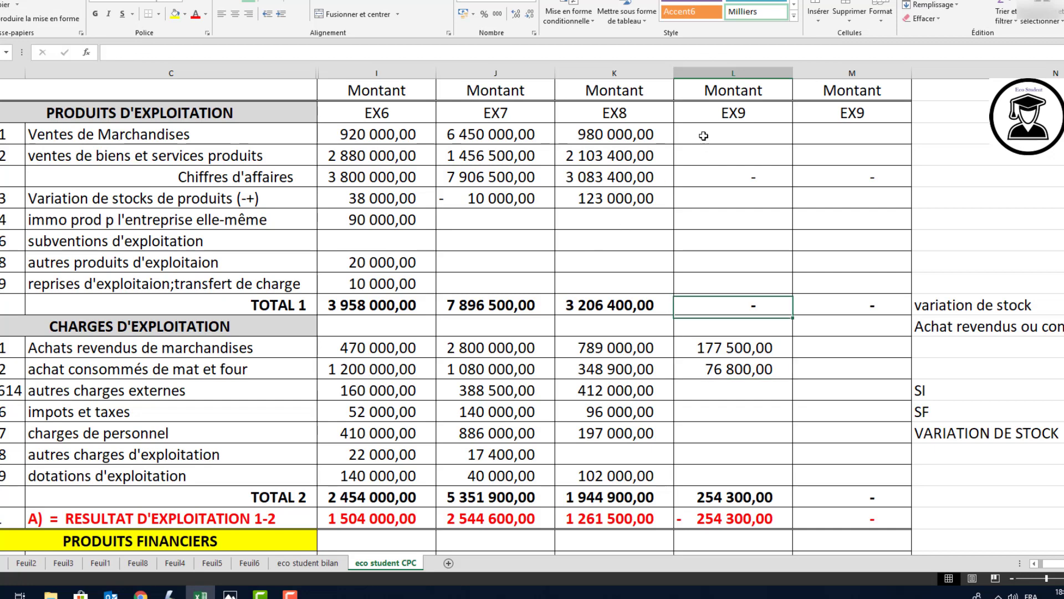
pyautogui.click(704, 136)
pyautogui.write('458')
pyautogui.hotkey('alt', 'Tab')
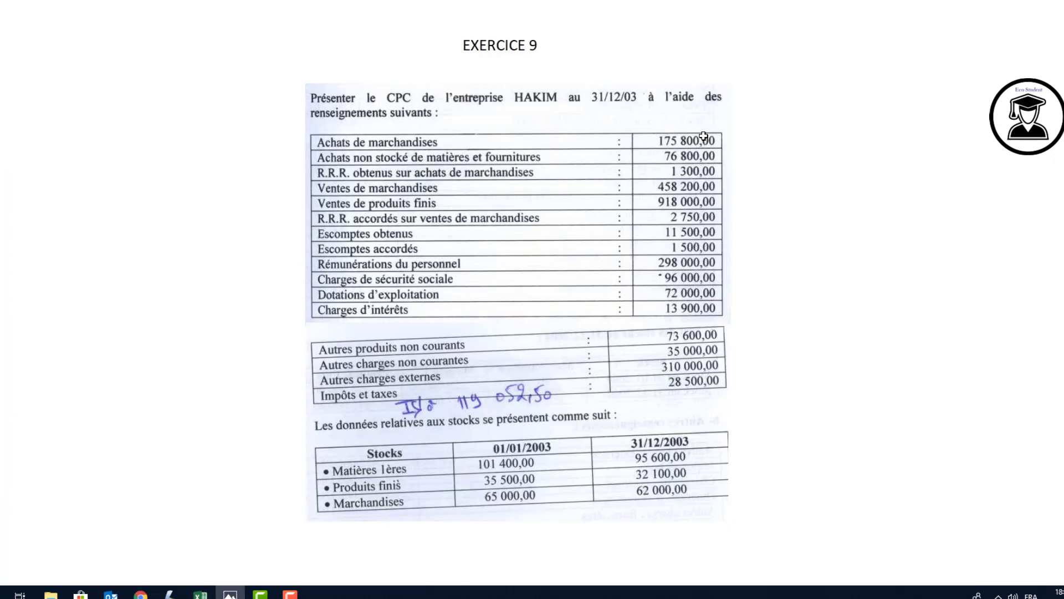
pyautogui.hotkey('alt', 'Tab')
pyautogui.write('200')
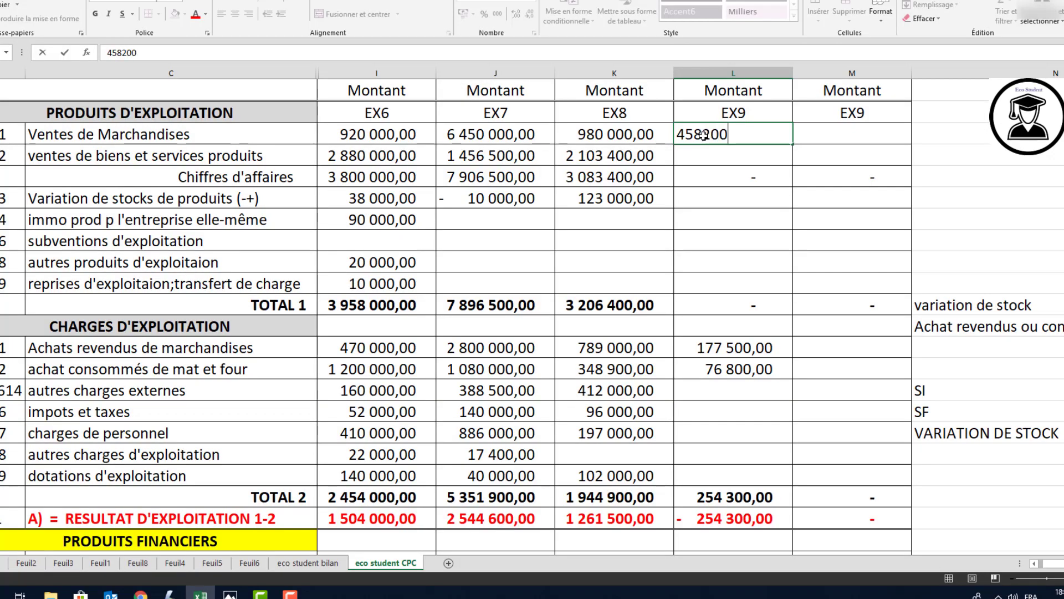
pyautogui.press('Return')
# Enter Exercise 9's finished product sales, 918000, as the EX9 ventes de biens et services produits
pyautogui.hotkey('alt', 'Tab')
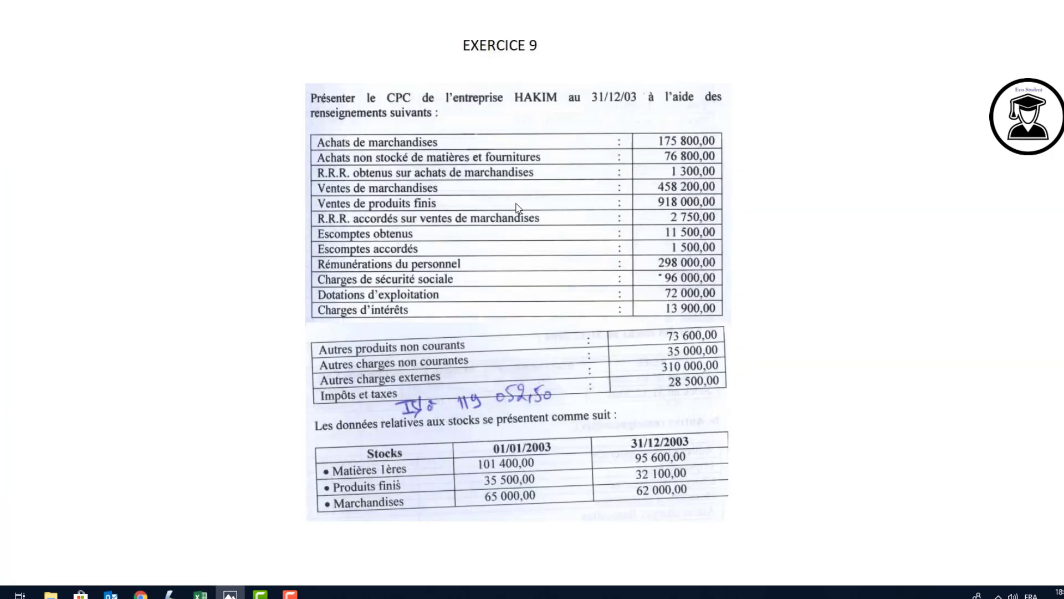
pyautogui.hotkey('alt', 'Tab')
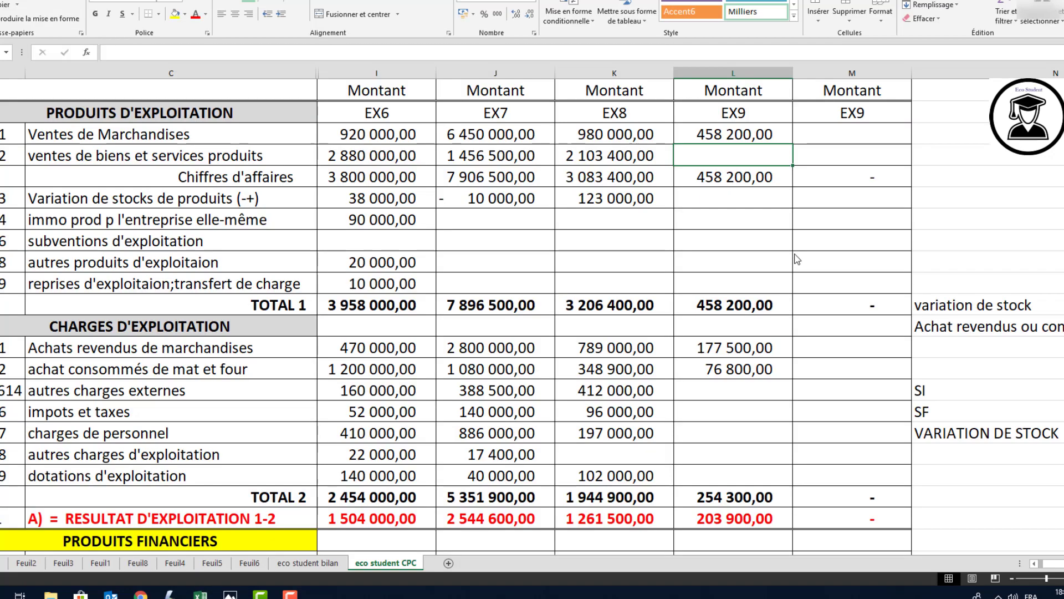
pyautogui.write('918000')
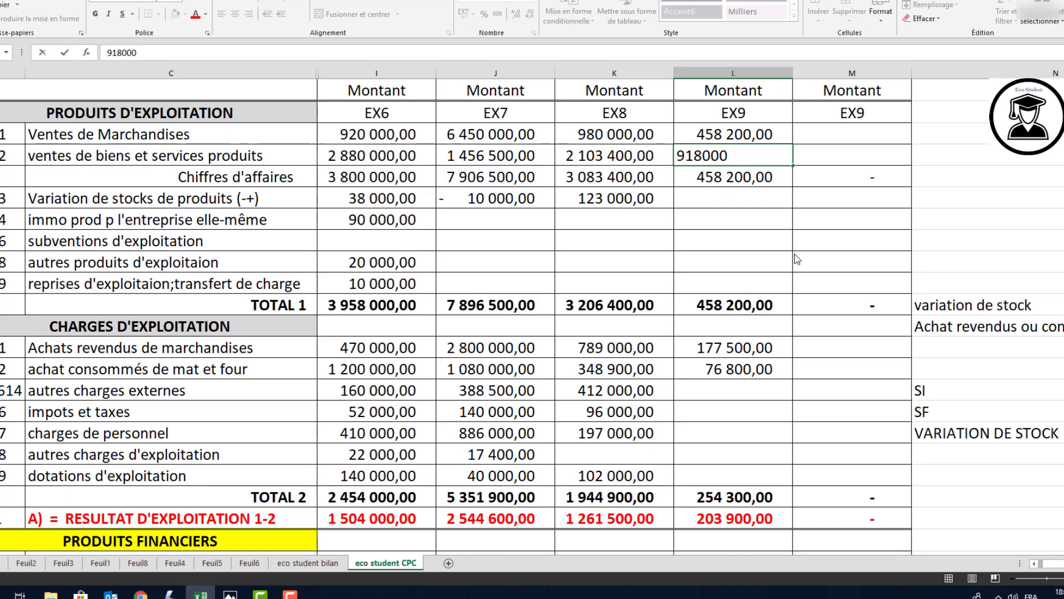
pyautogui.press('Return')
pyautogui.hotkey('alt', 'Tab')
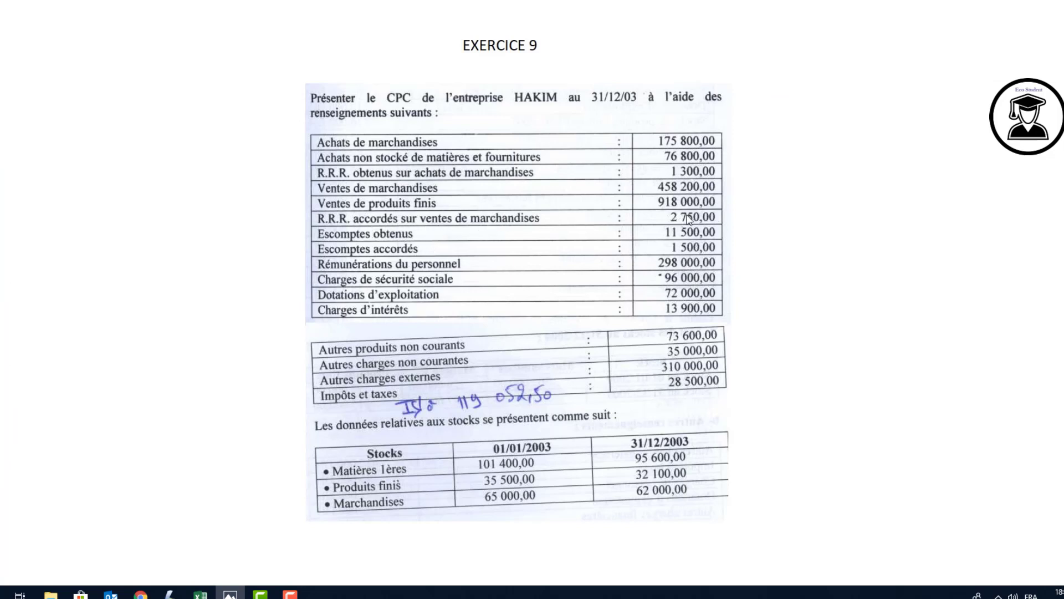
pyautogui.hotkey('alt', 'Tab')
pyautogui.click(689, 135)
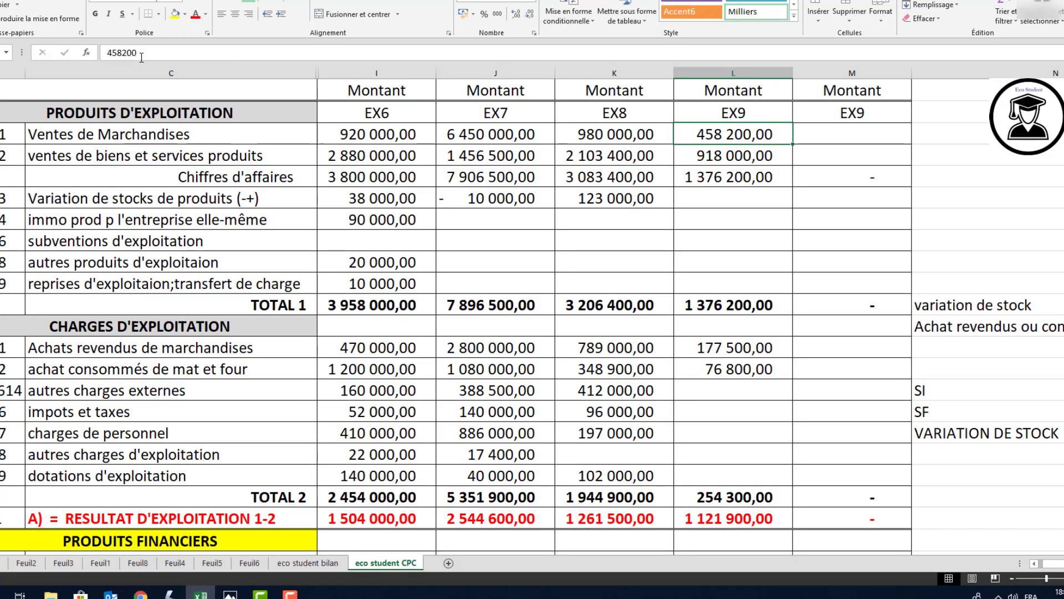
pyautogui.click(103, 53)
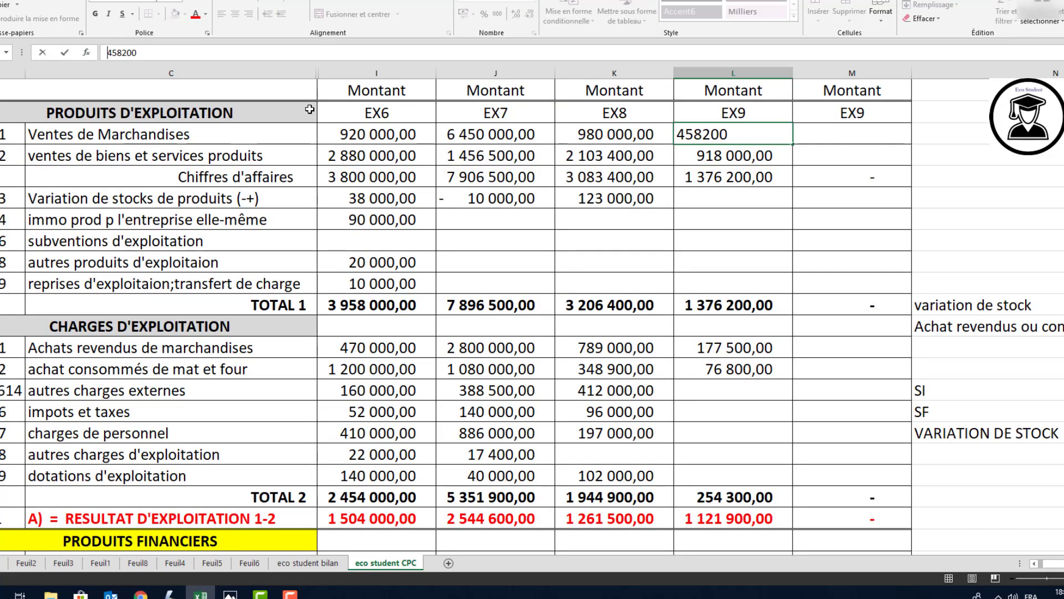
pyautogui.write('+')
pyautogui.press('BackSpace')
pyautogui.write('=')
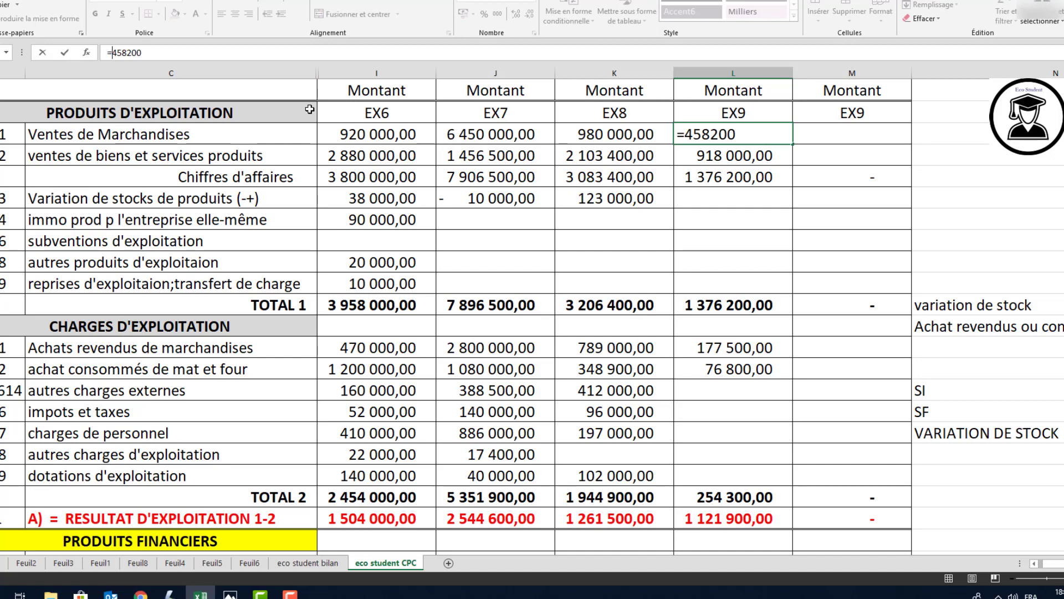
pyautogui.press('Right')
pyautogui.press('Right')
pyautogui.write('-')
pyautogui.hotkey('alt', 'Tab')
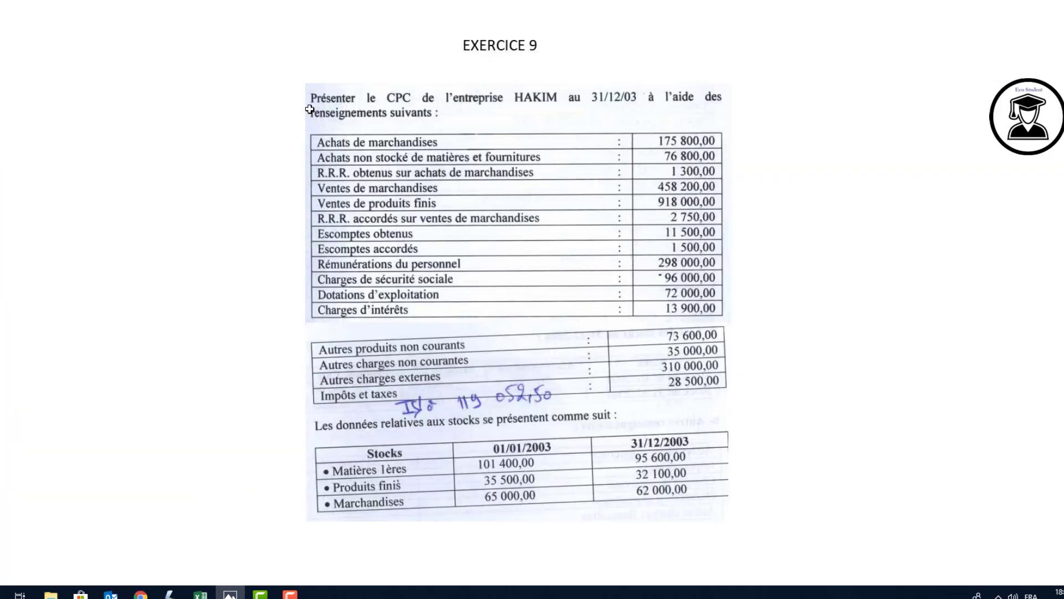
pyautogui.hotkey('alt', 'Tab')
pyautogui.write('2750')
pyautogui.press('Return')
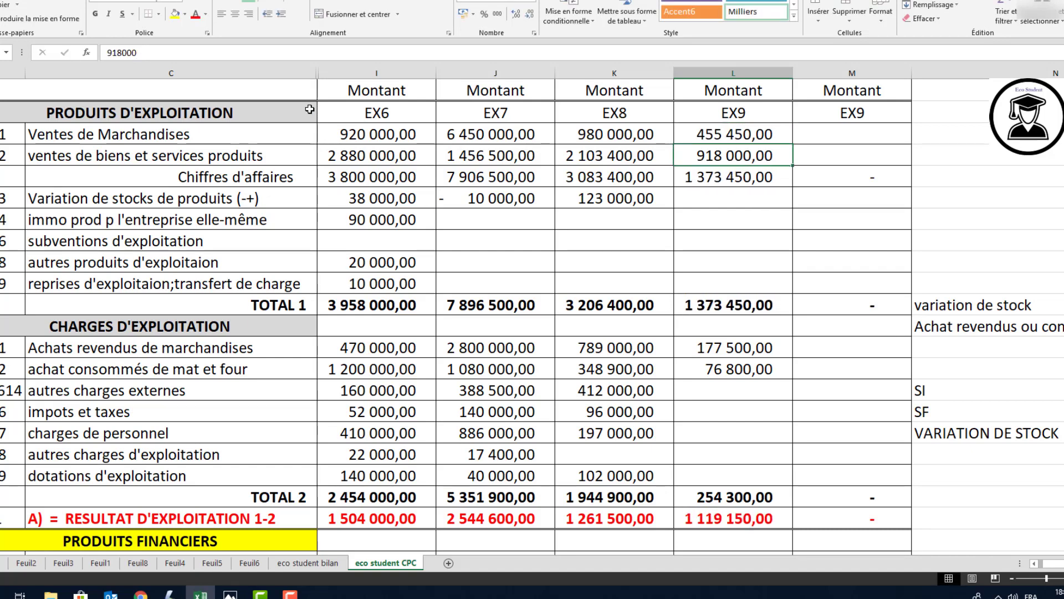
# Enter Exercise 9's discounts obtained (escomptes obtenus), 11500, as the EX9 interet et autres produits fin
pyautogui.hotkey('alt', 'Tab')
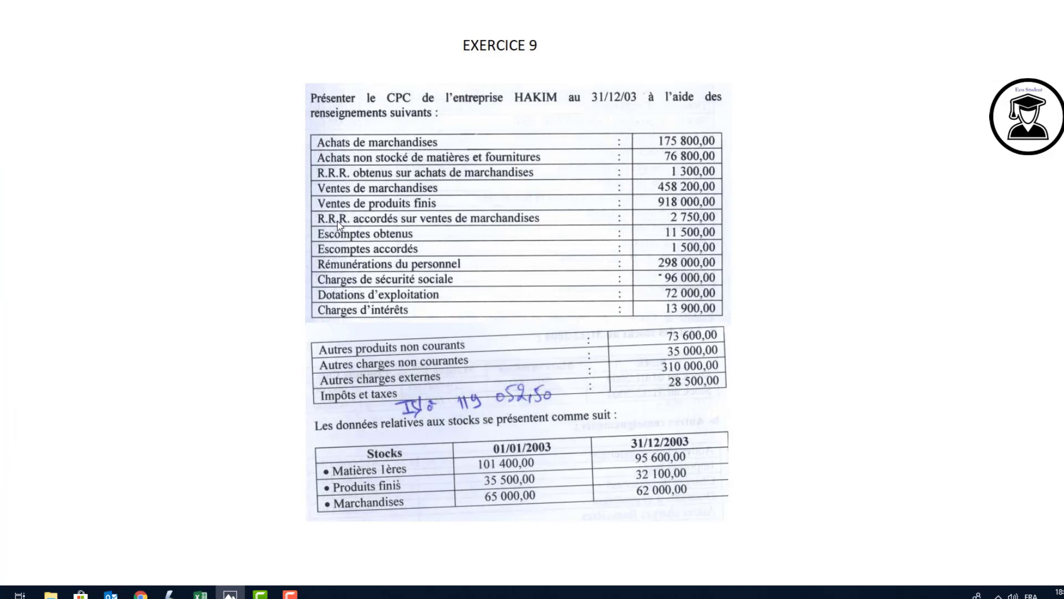
pyautogui.hotkey('alt', 'Tab')
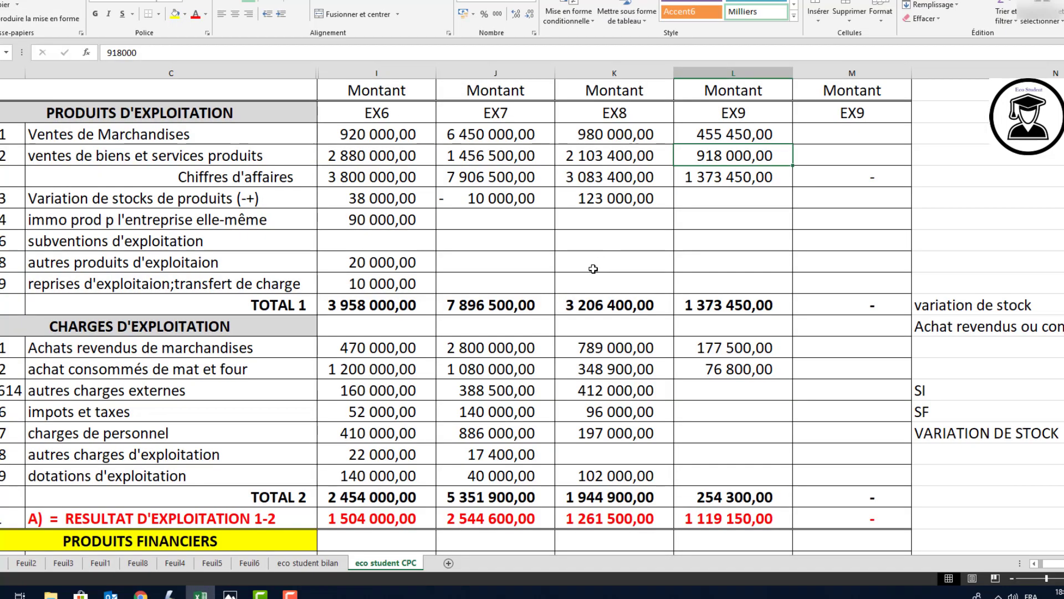
pyautogui.scroll(-2, 592, 269)
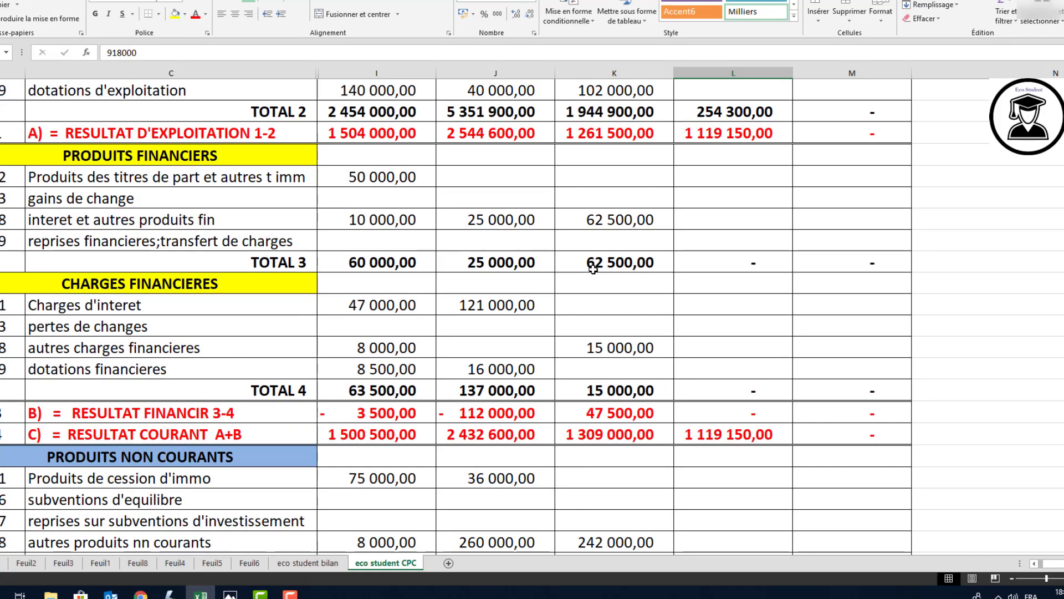
pyautogui.scroll(-4, 592, 269)
pyautogui.scroll(3, 592, 271)
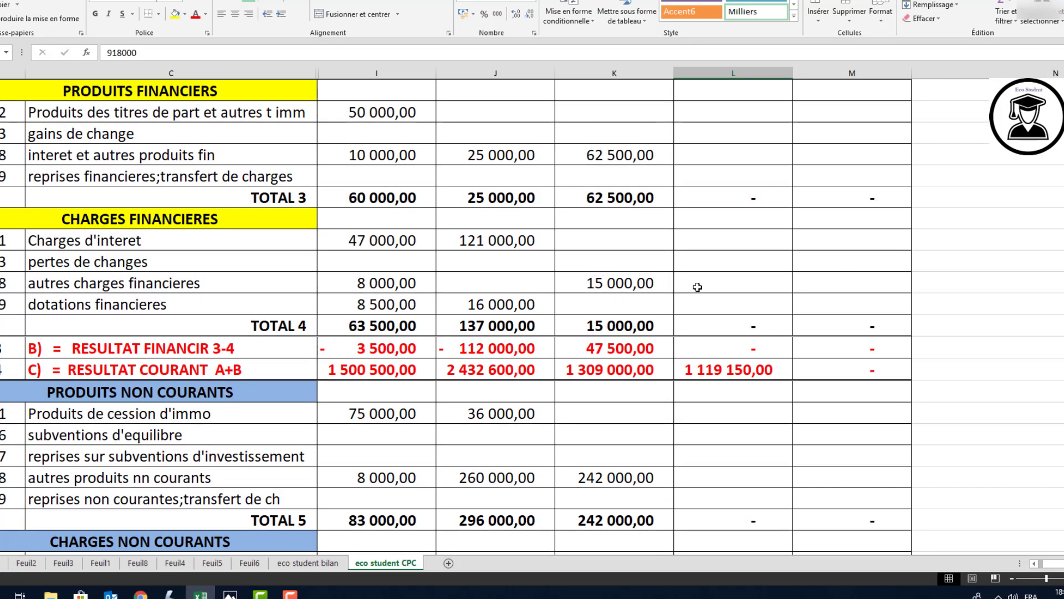
pyautogui.click(701, 287)
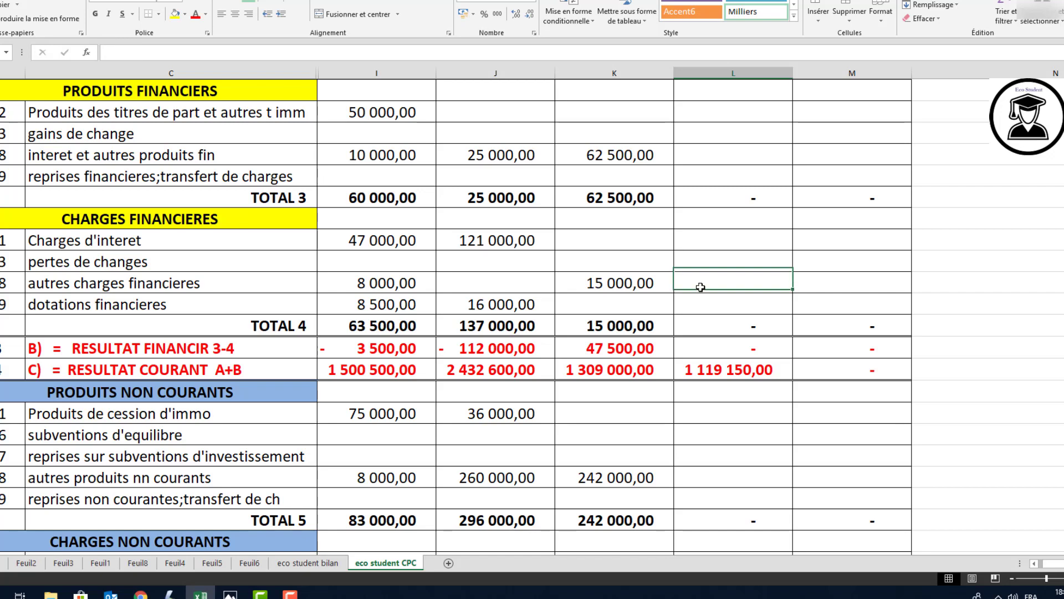
pyautogui.click(715, 159)
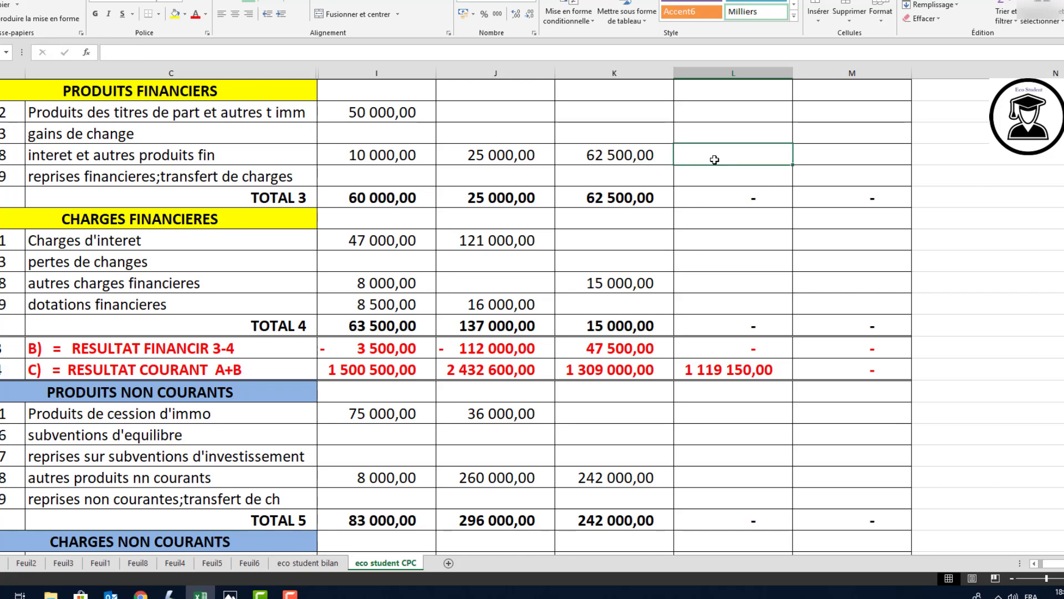
pyautogui.hotkey('alt', 'Tab')
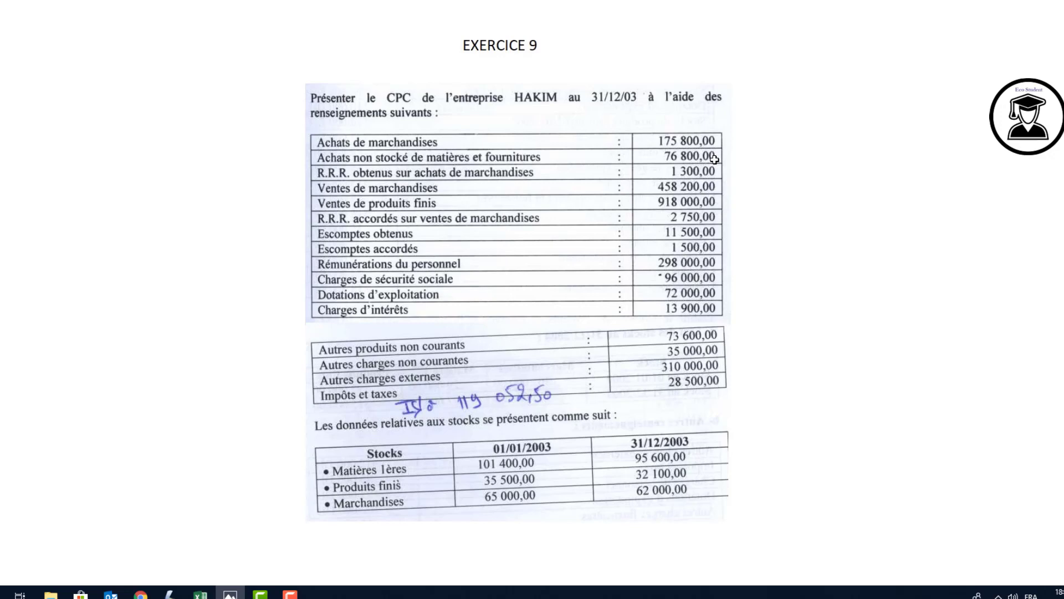
pyautogui.hotkey('alt', 'Tab')
pyautogui.write('11')
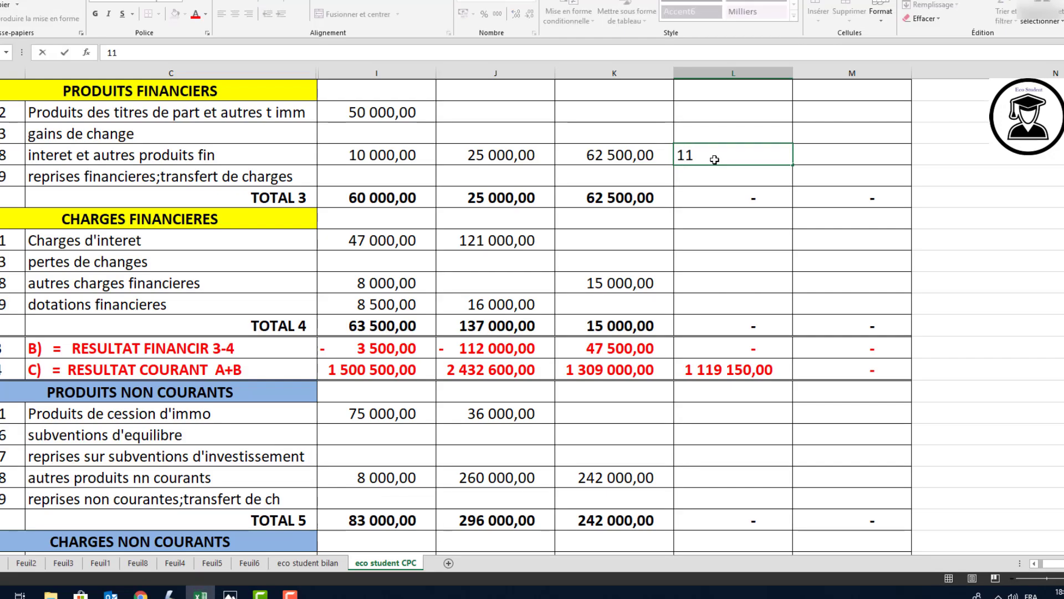
pyautogui.write('500')
# Enter Exercise 9's discounts granted (escomptes accordés), 1500, as the EX9 autres charges financieres
pyautogui.hotkey('alt', 'Tab')
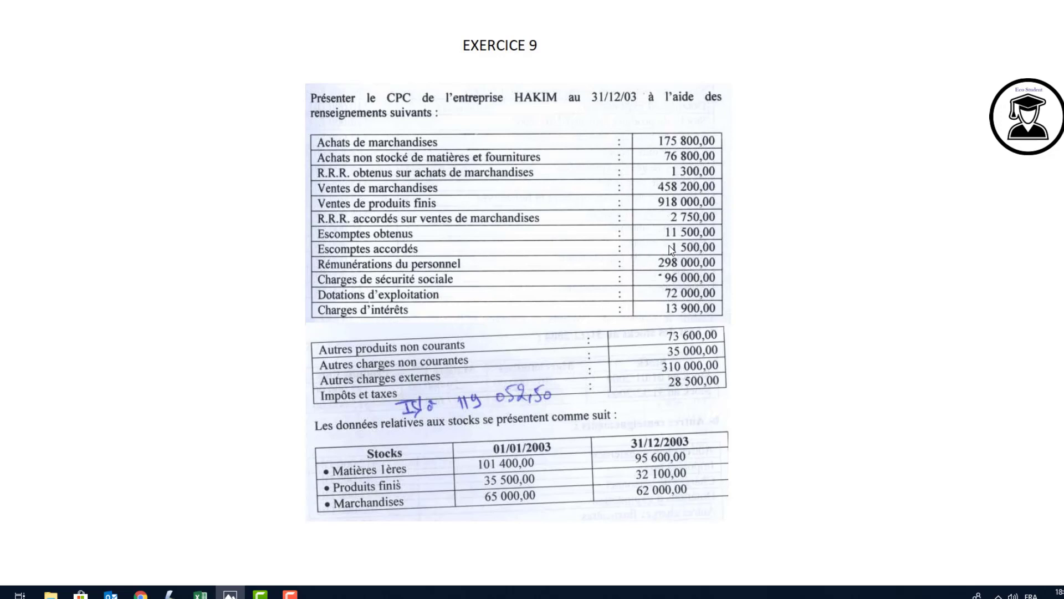
pyautogui.hotkey('alt', 'Tab')
pyautogui.click(708, 280)
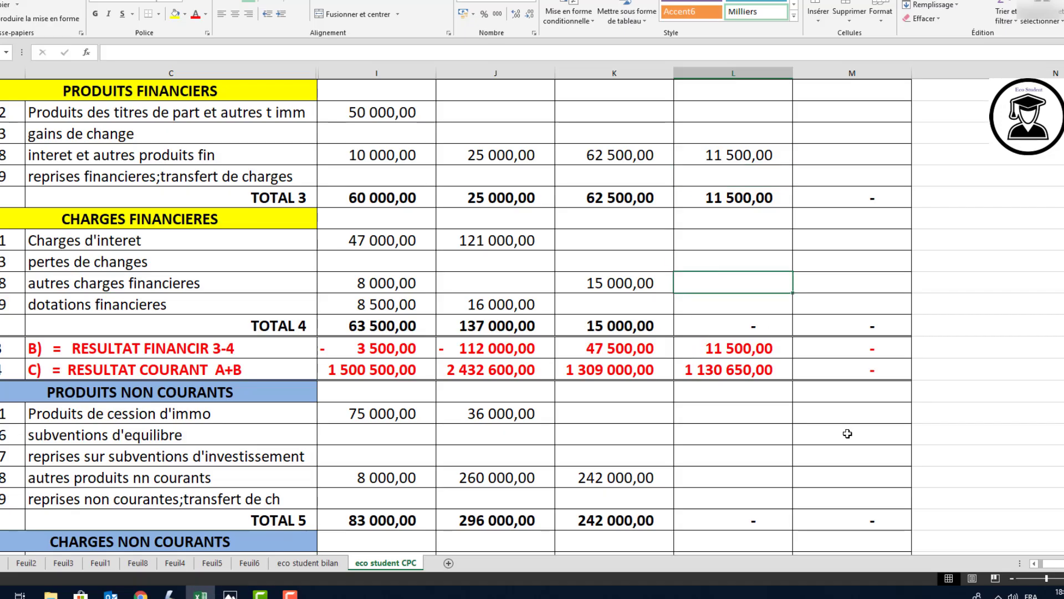
pyautogui.write('1500')
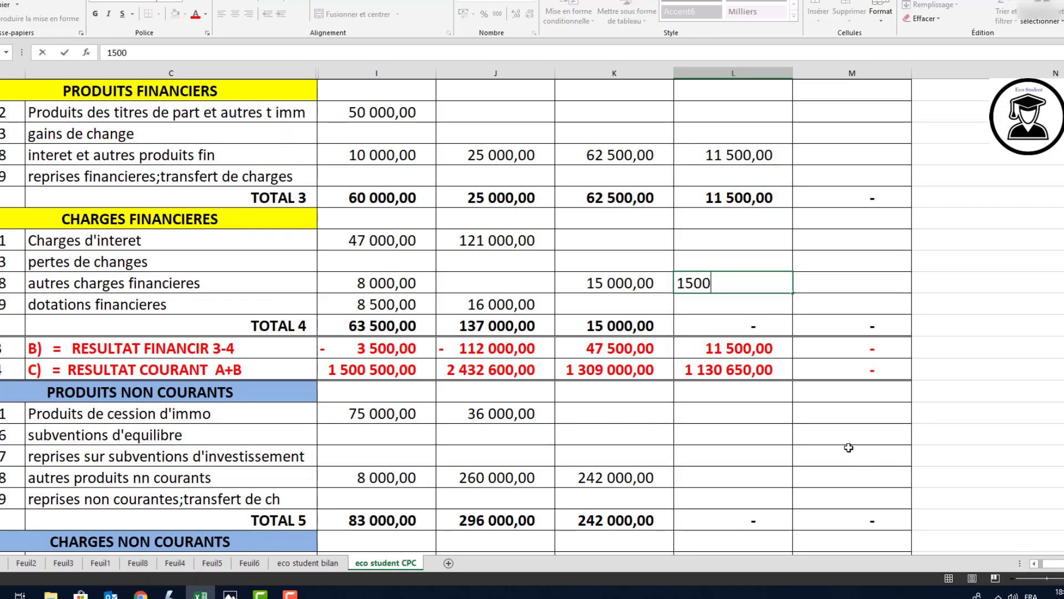
pyautogui.press('Return')
# Enter Exercise 9's staff remuneration, 298000, as the EX9 charges de personnel
pyautogui.hotkey('alt', 'Tab')
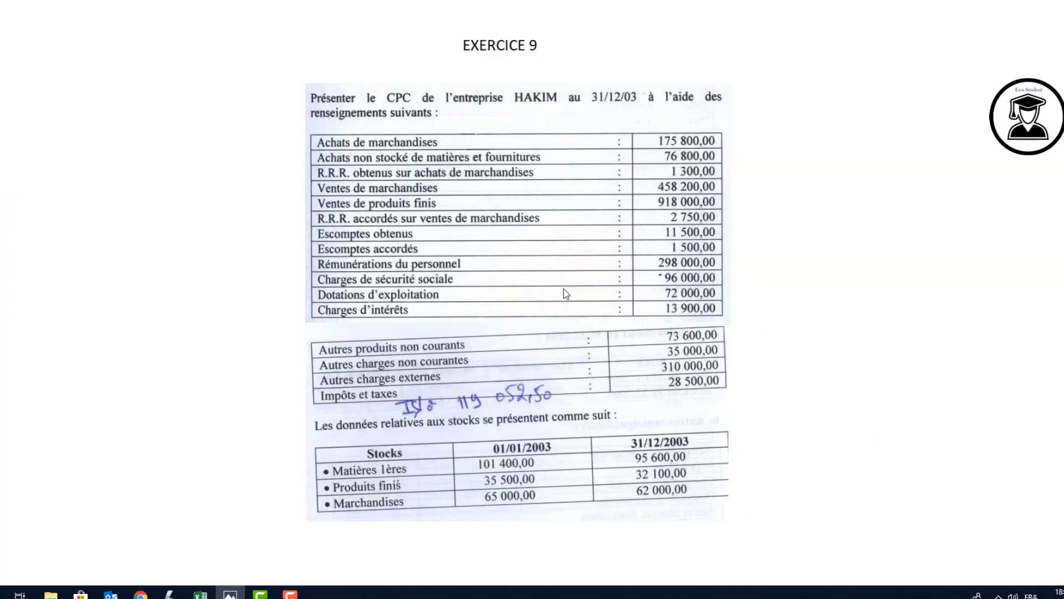
pyautogui.hotkey('alt', 'Tab')
pyautogui.scroll(3, 571, 299)
pyautogui.scroll(1, 578, 305)
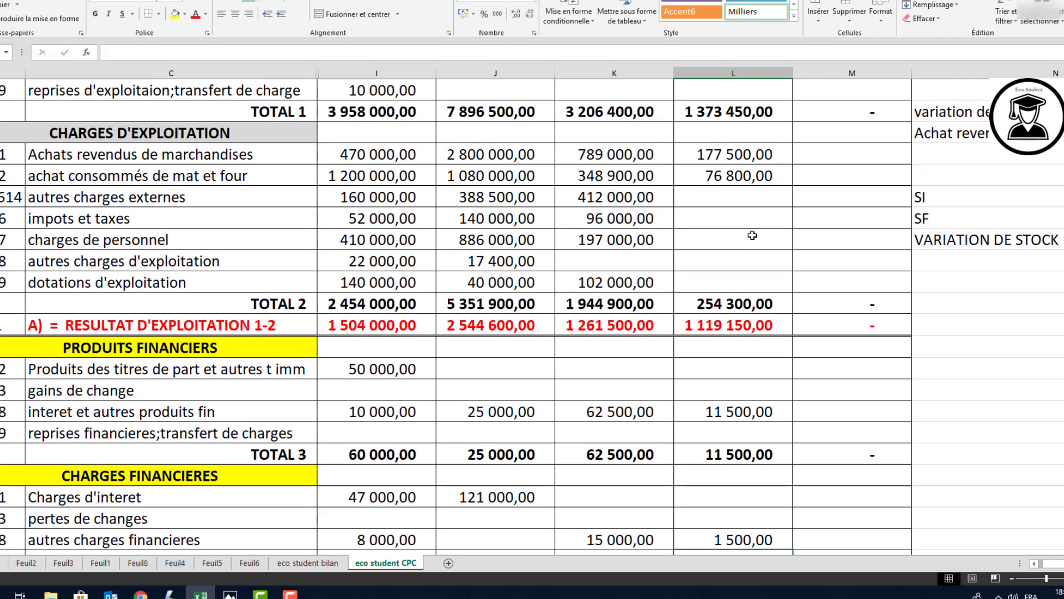
pyautogui.click(744, 198)
pyautogui.click(729, 236)
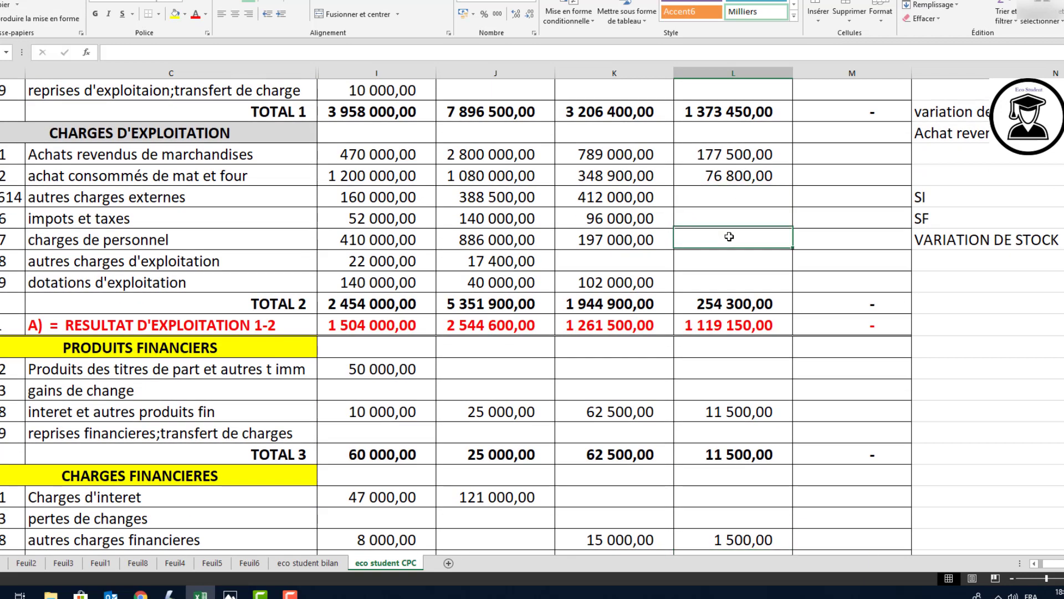
pyautogui.write('298000')
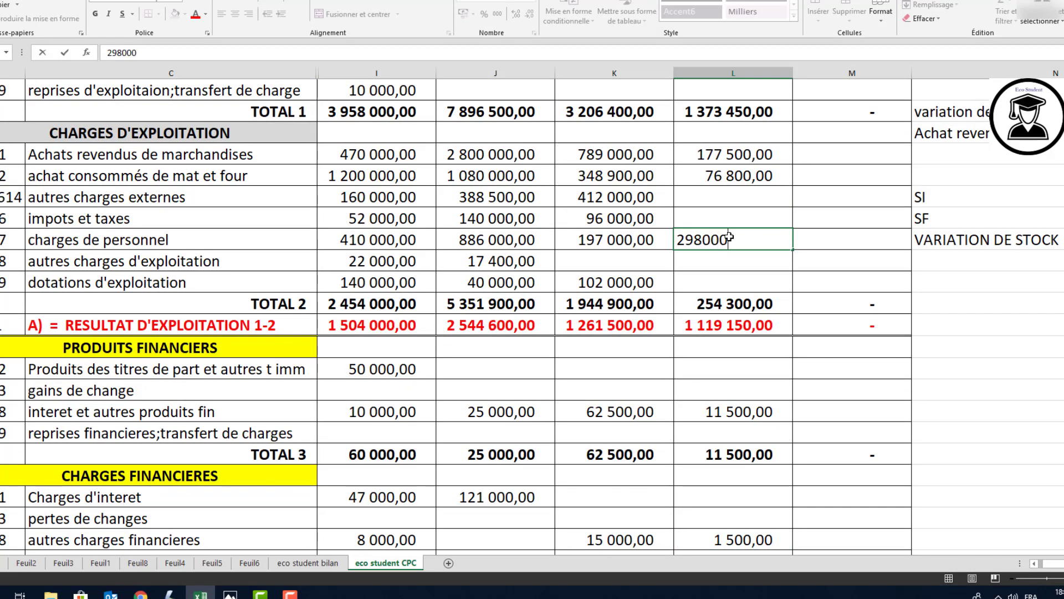
pyautogui.press('Return')
# Add the social security charges of 96000 to the EX9 charges de personnel, making it =298000+96000
pyautogui.hotkey('alt', 'Tab')
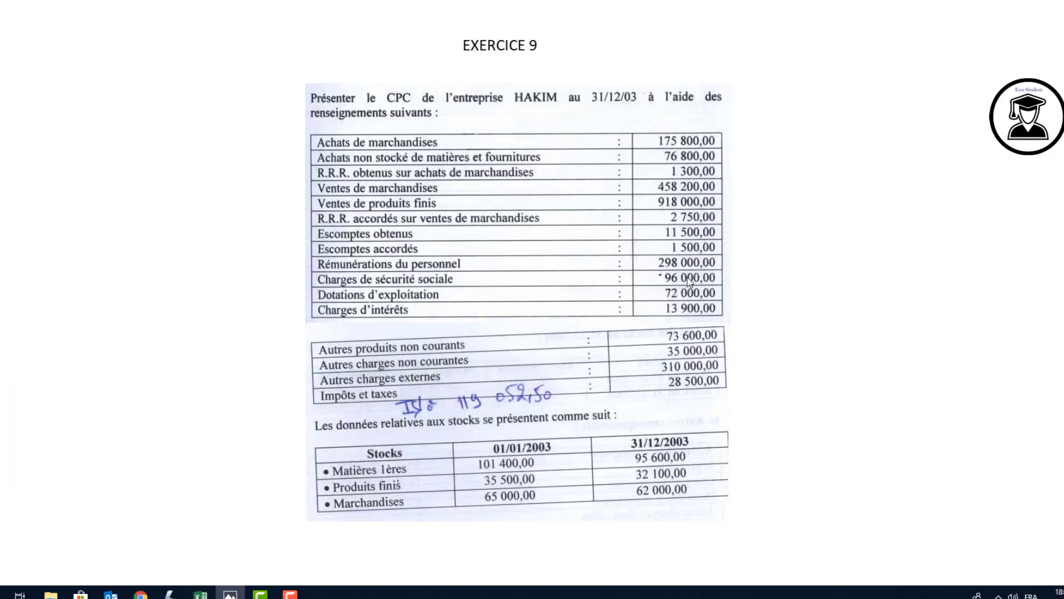
pyautogui.hotkey('alt', 'Tab')
pyautogui.click(695, 241)
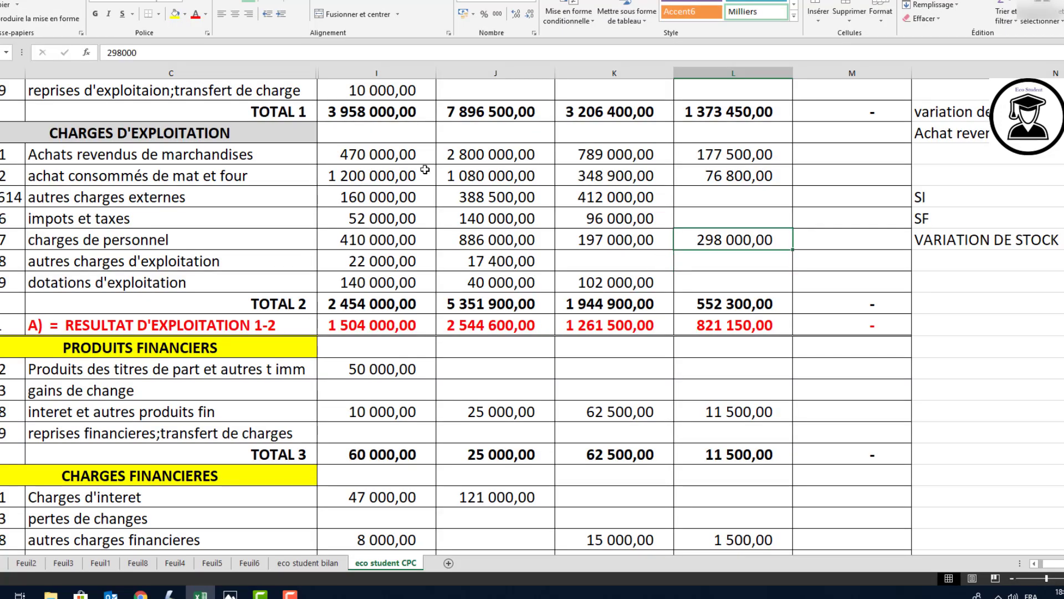
pyautogui.click(107, 52)
pyautogui.write('=')
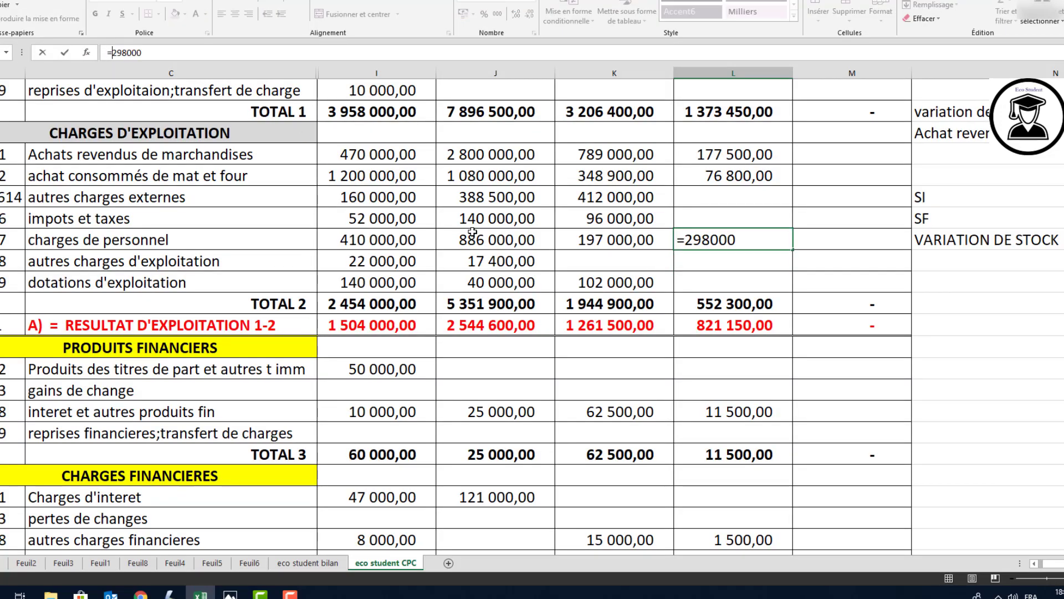
pyautogui.write('+')
pyautogui.hotkey('alt', 'Tab')
pyautogui.hotkey('alt', 'Tab')
pyautogui.write('96000')
pyautogui.press('Return')
# Enter Exercise 9's operating allowances, 72000, as the EX9 dotations d'exploitation
pyautogui.hotkey('alt', 'Tab')
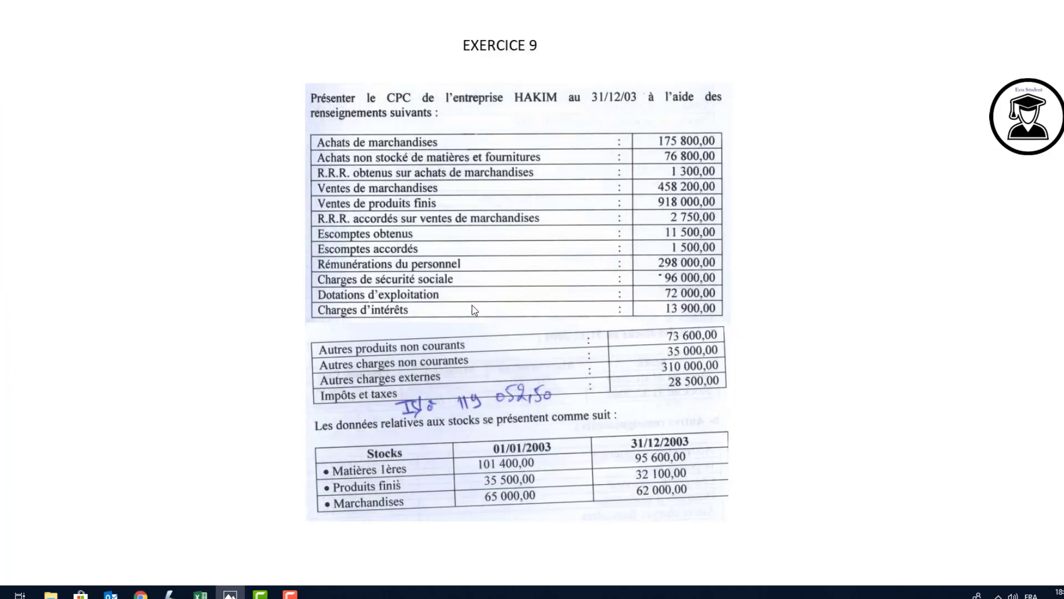
pyautogui.hotkey('alt', 'Tab')
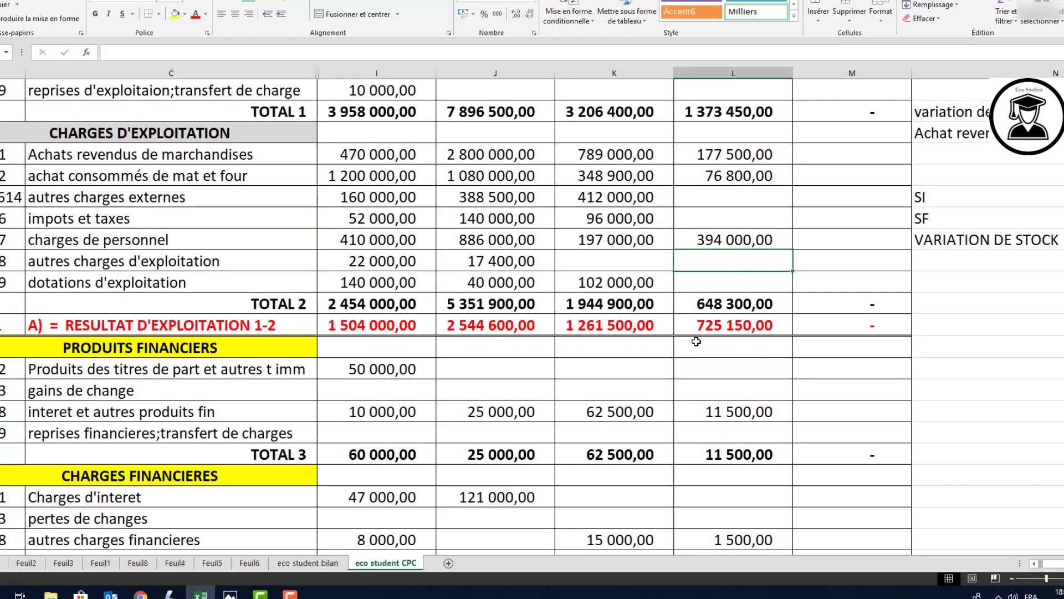
pyautogui.click(733, 294)
pyautogui.click(733, 291)
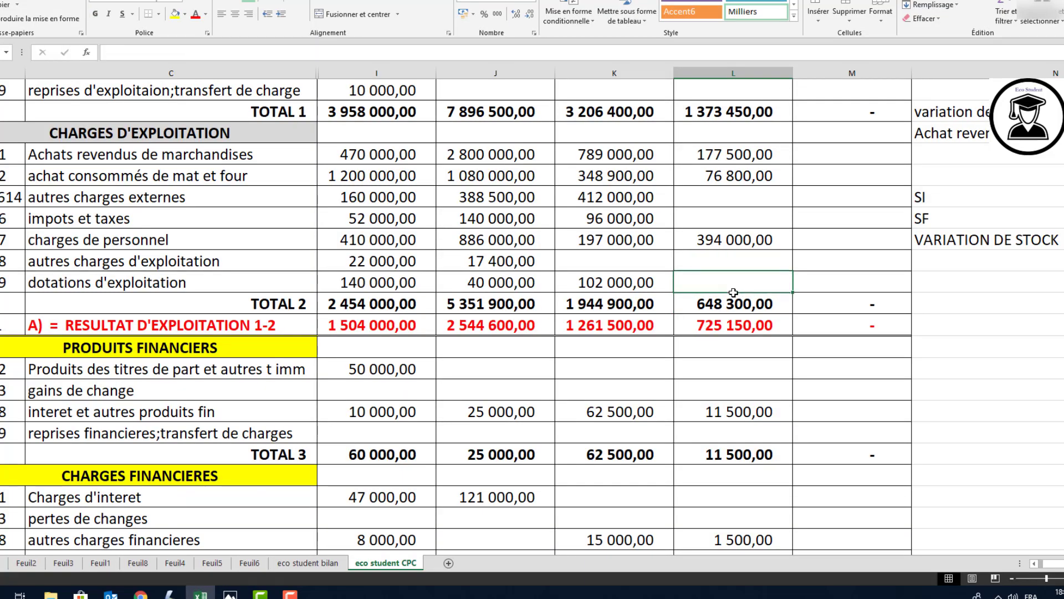
pyautogui.write('72000')
pyautogui.press('Return')
# Enter Exercise 9's interest charges, 13900, as the EX9 Charges d'interet
pyautogui.hotkey('alt', 'Tab')
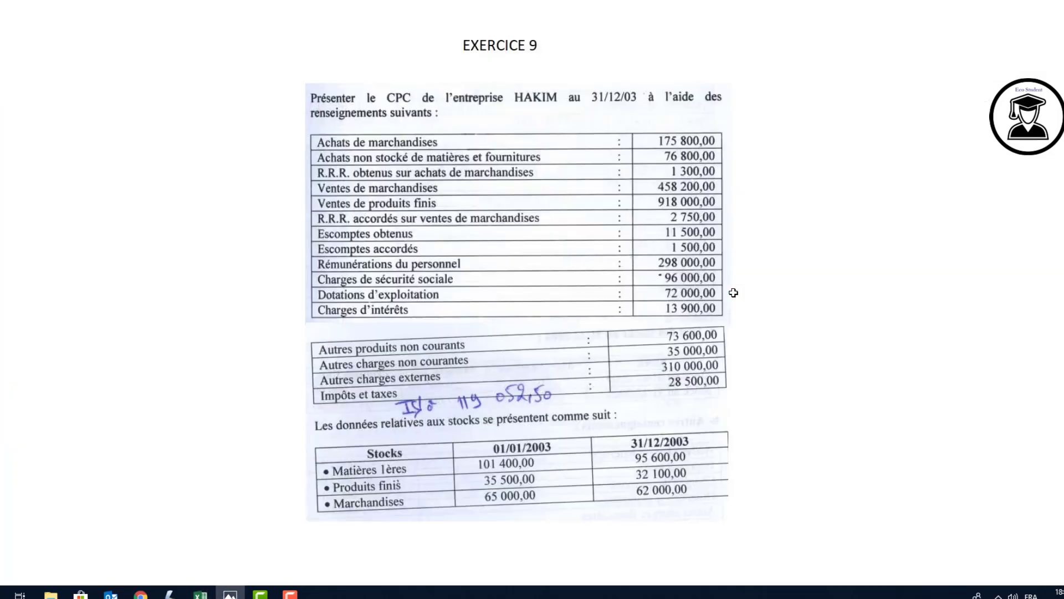
pyautogui.hotkey('alt', 'Tab')
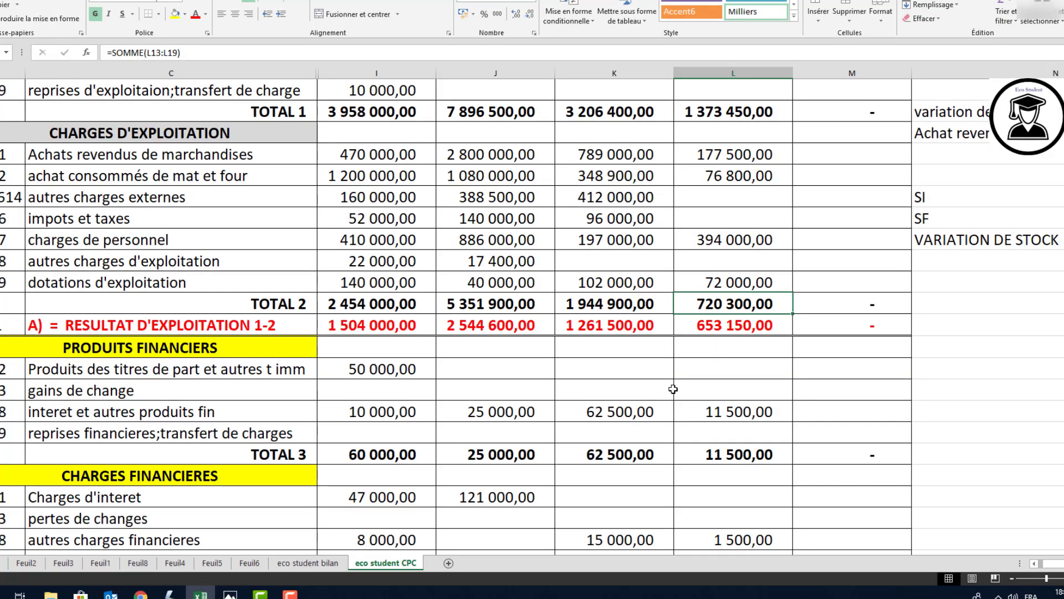
pyautogui.click(709, 498)
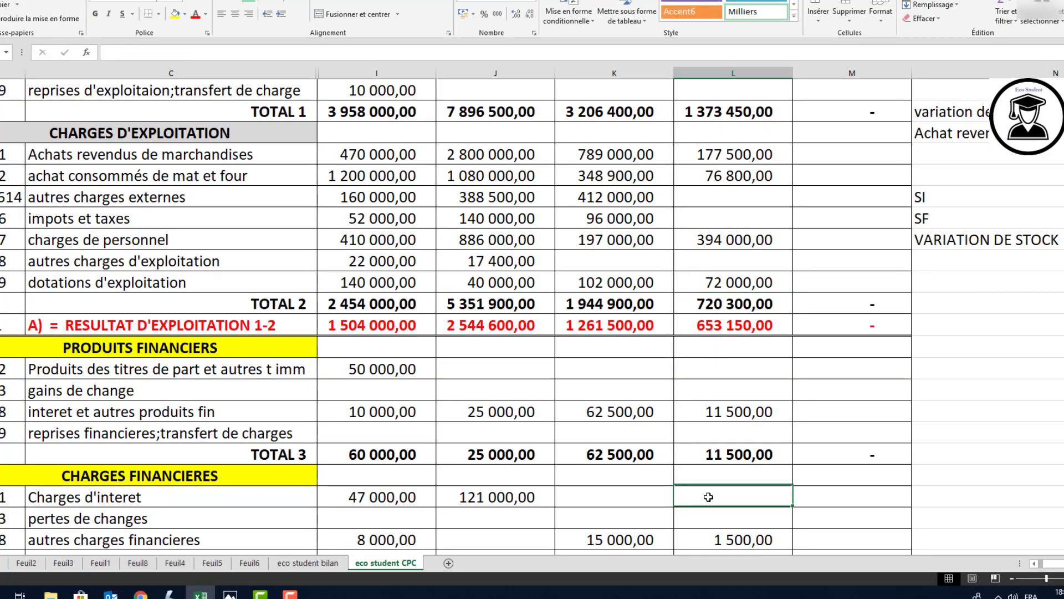
pyautogui.hotkey('alt', 'Tab')
pyautogui.hotkey('alt', 'Tab')
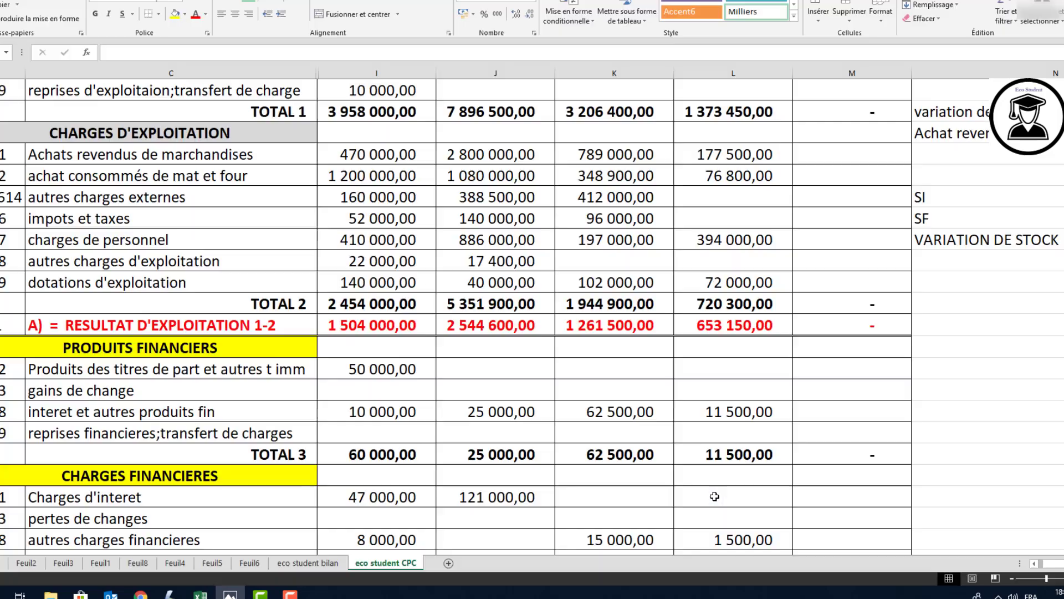
pyautogui.write('13900')
pyautogui.press('Return')
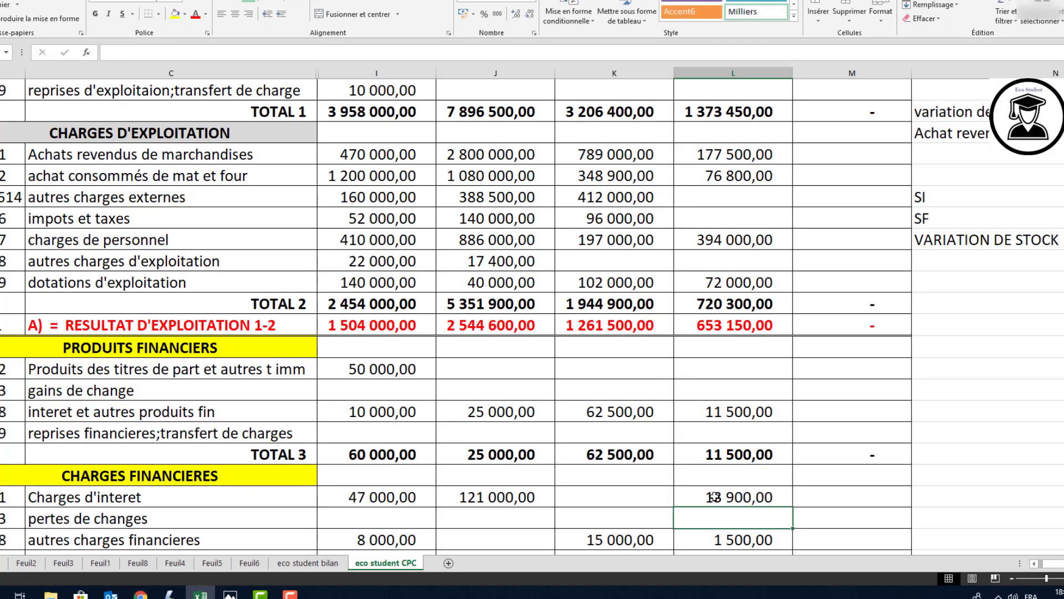
# Enter Exercise 9's other non-current income, 73600, as the EX9 autres produits nn courants
pyautogui.hotkey('alt', 'Tab')
pyautogui.hotkey('alt', 'Tab')
pyautogui.scroll(-6, 619, 429)
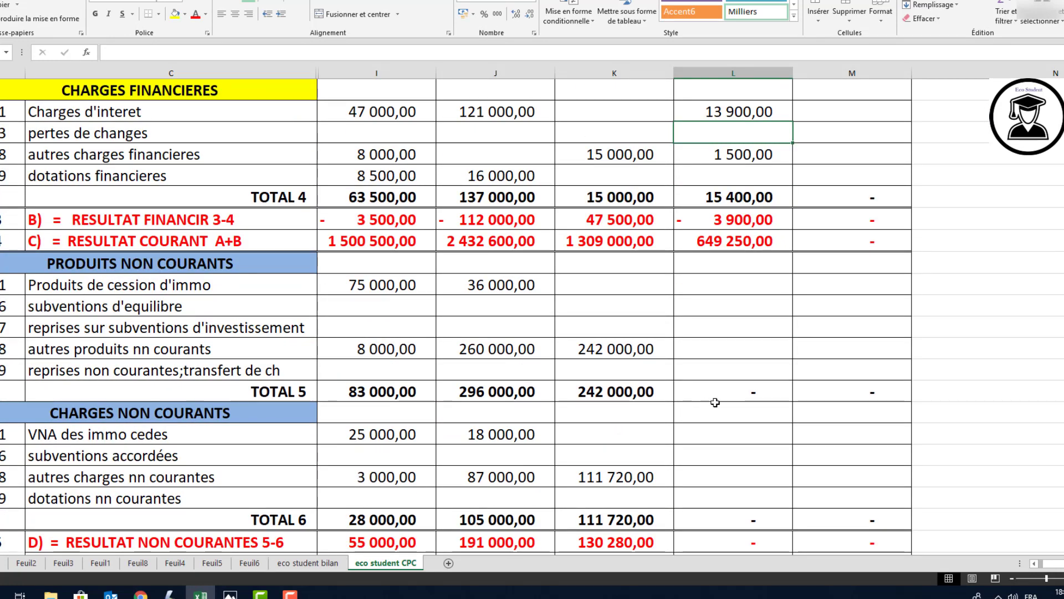
pyautogui.click(743, 349)
pyautogui.hotkey('alt', 'Tab')
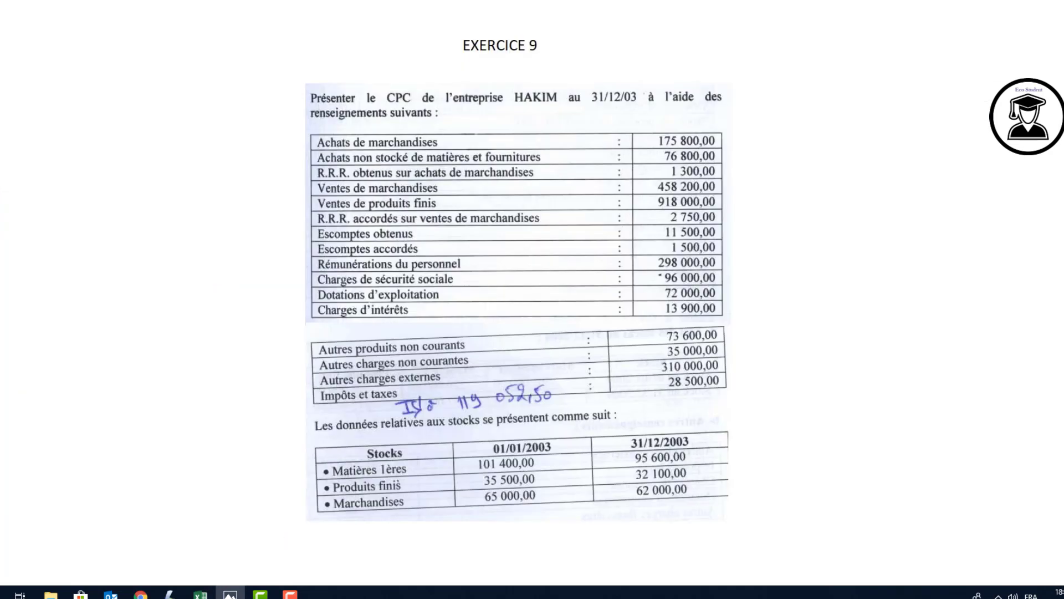
pyautogui.hotkey('alt', 'Tab')
pyautogui.write('73600')
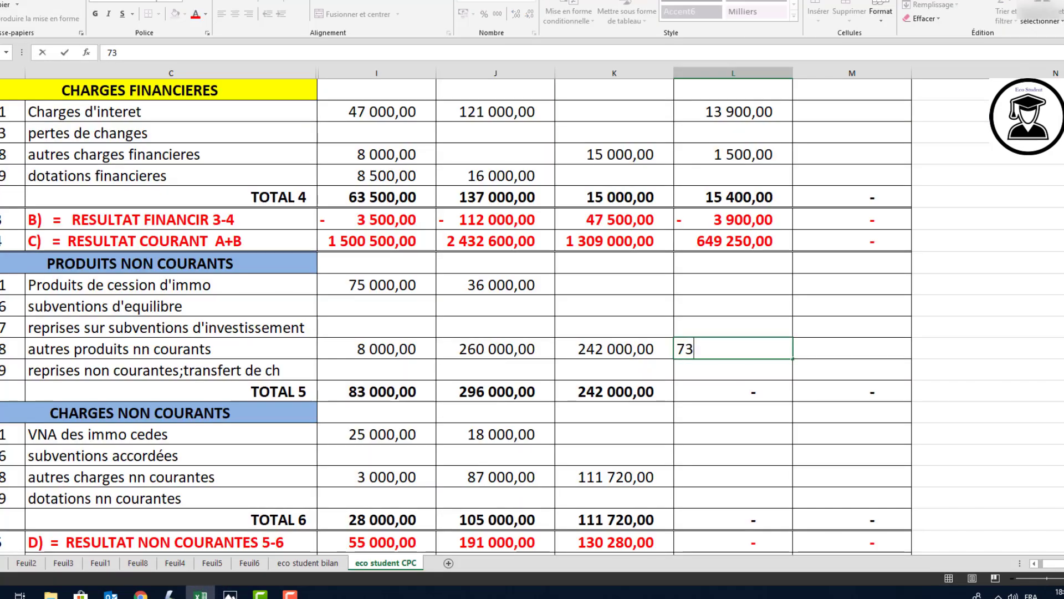
# Enter Exercise 9's other non-current charges, 35000, as the EX9 autres charges nn courantes
pyautogui.press('Return')
pyautogui.hotkey('alt', 'Tab')
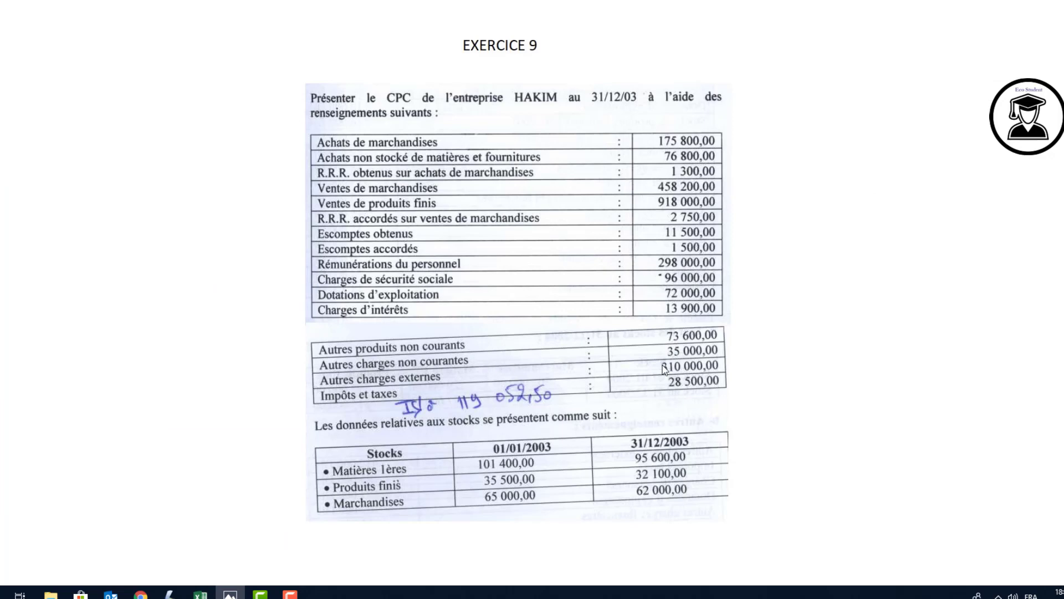
pyautogui.hotkey('alt', 'Tab')
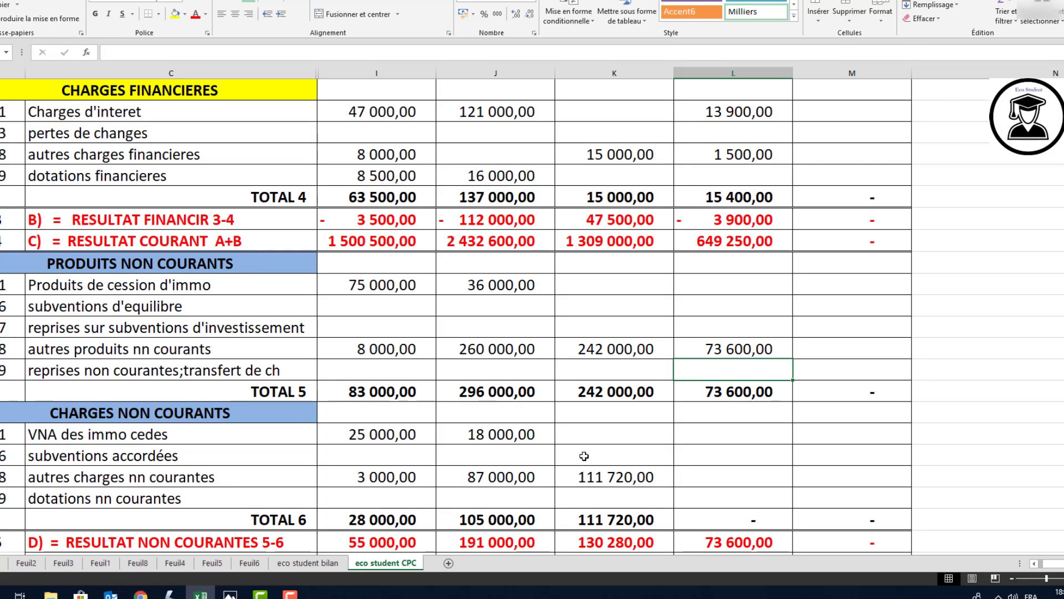
pyautogui.click(702, 476)
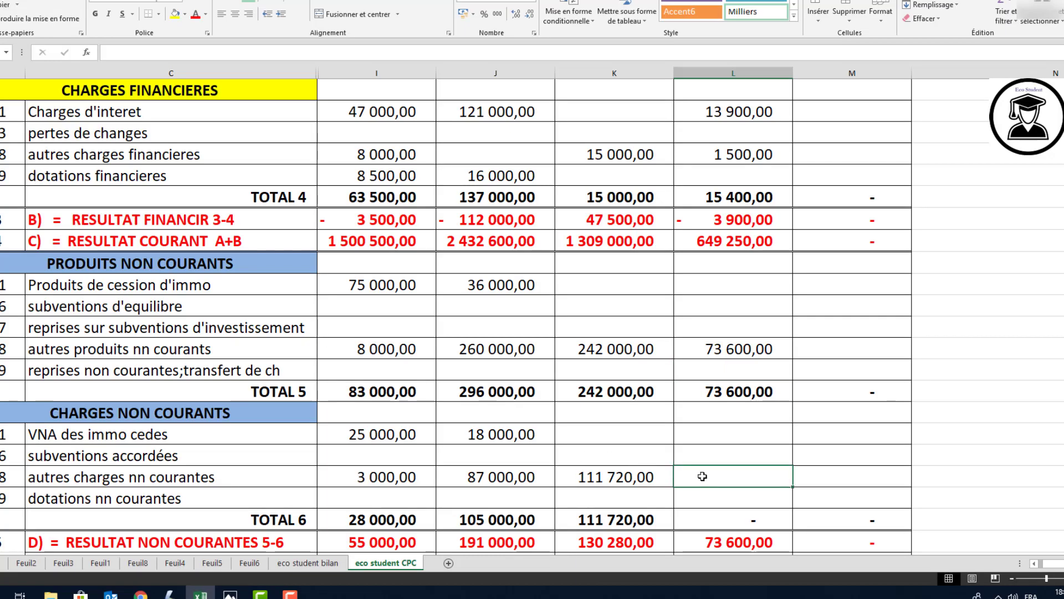
pyautogui.write('35000')
pyautogui.press('Return')
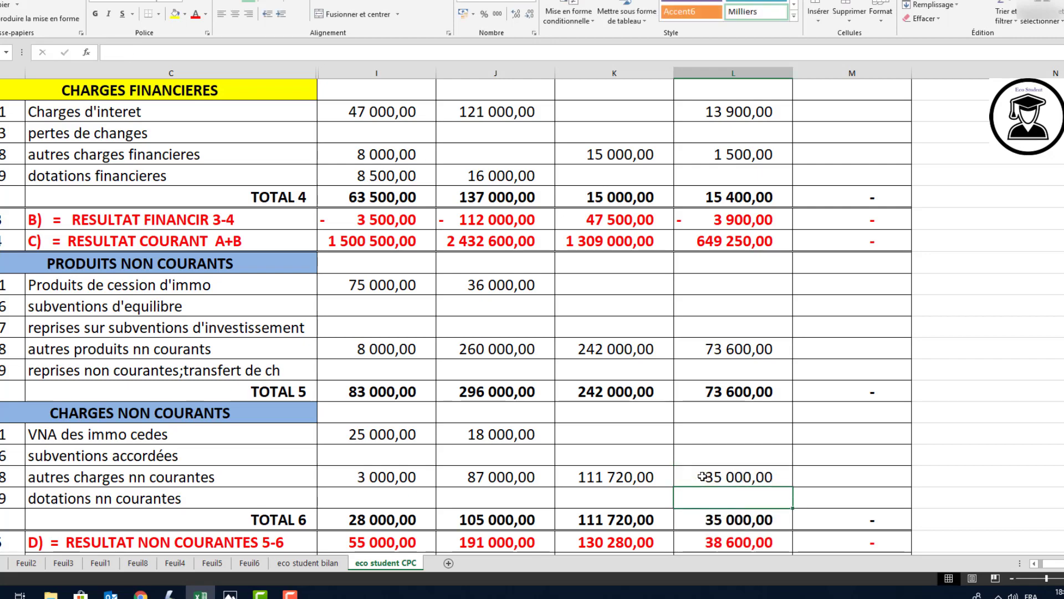
# Enter Exercise 9's other external charges, 310000, as the EX9 autres charges externes
pyautogui.hotkey('alt', 'Tab')
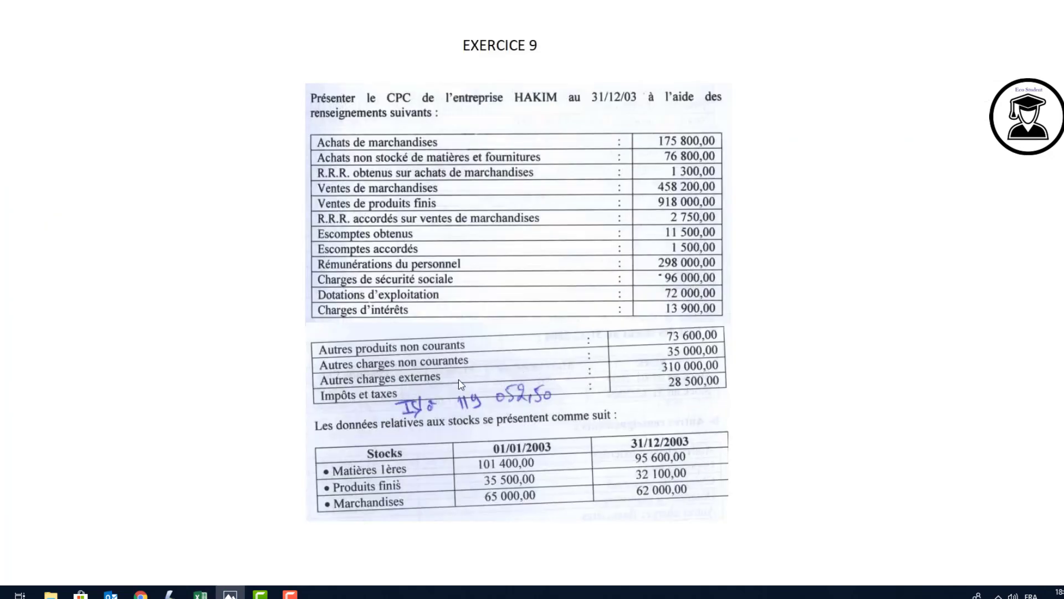
pyautogui.hotkey('alt', 'Tab')
pyautogui.scroll(7, 613, 264)
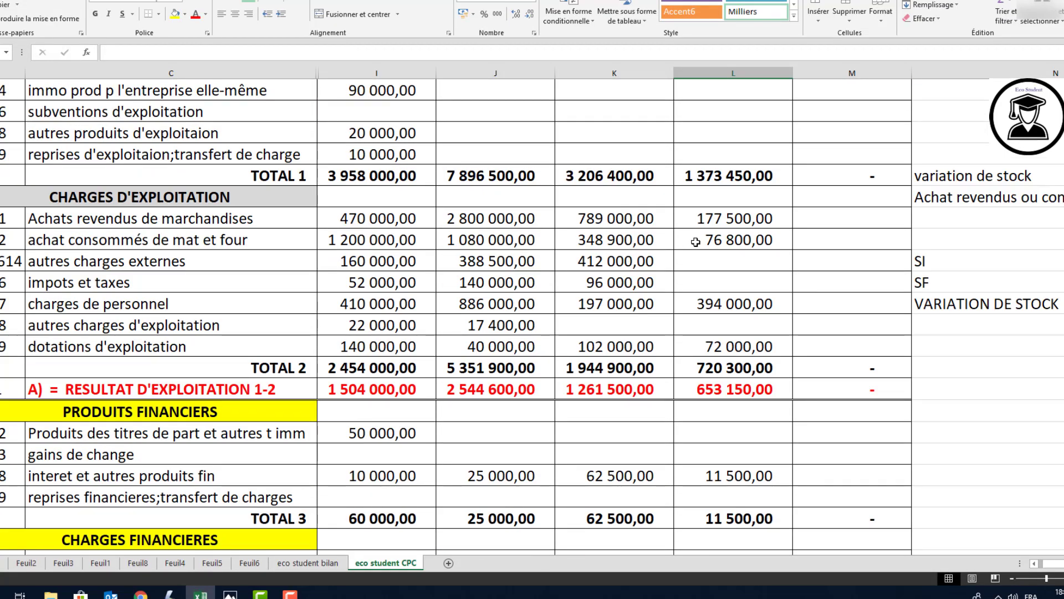
pyautogui.click(721, 265)
pyautogui.write('310000')
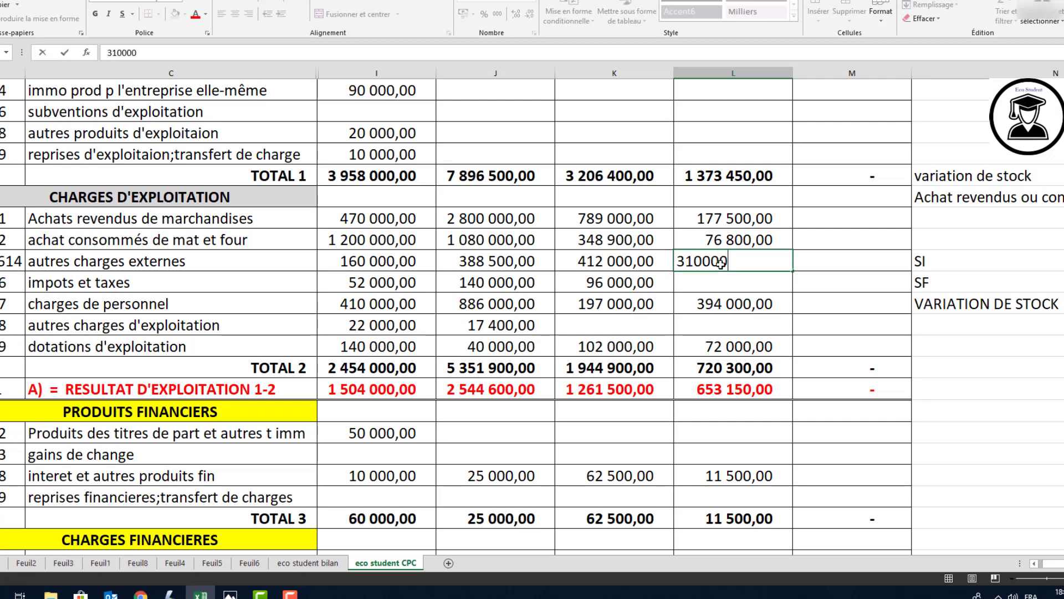
pyautogui.press('Return')
# Enter Exercise 9's taxes and duties, 28500, as the EX9 impots et taxes
pyautogui.hotkey('alt', 'Tab')
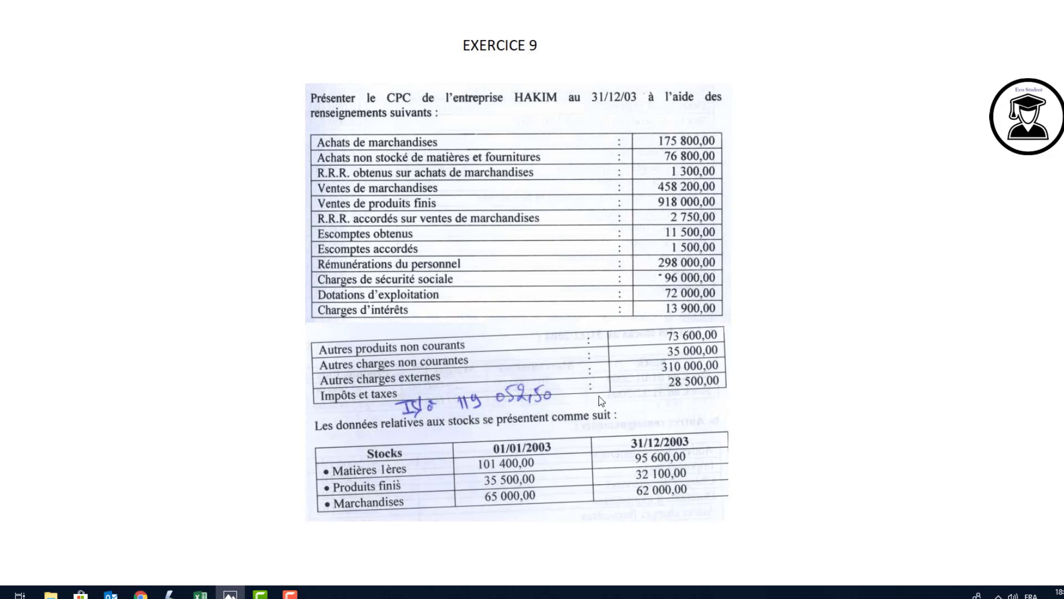
pyautogui.hotkey('alt', 'Tab')
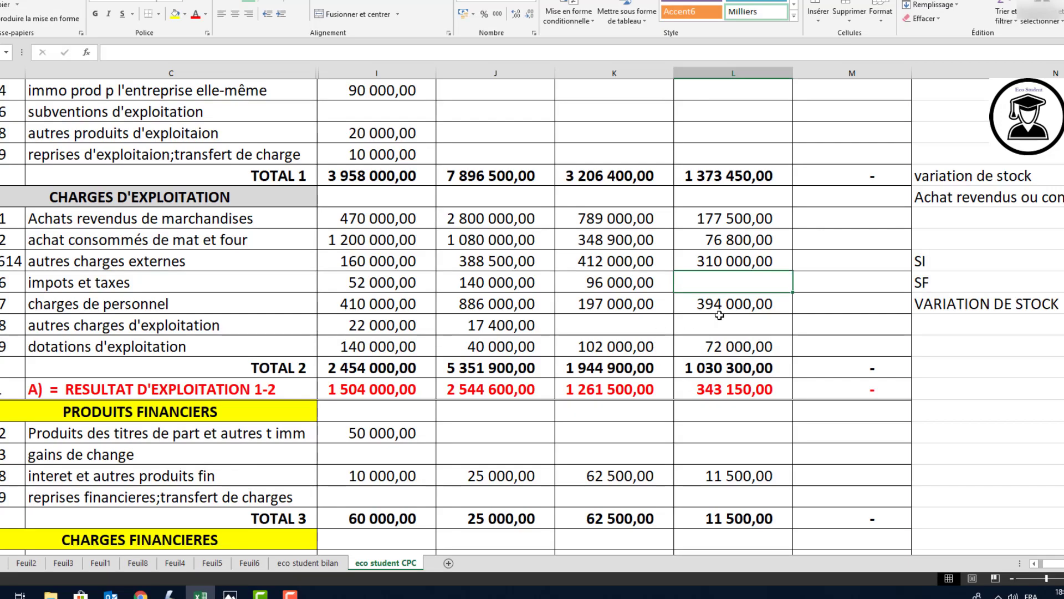
pyautogui.write('28500')
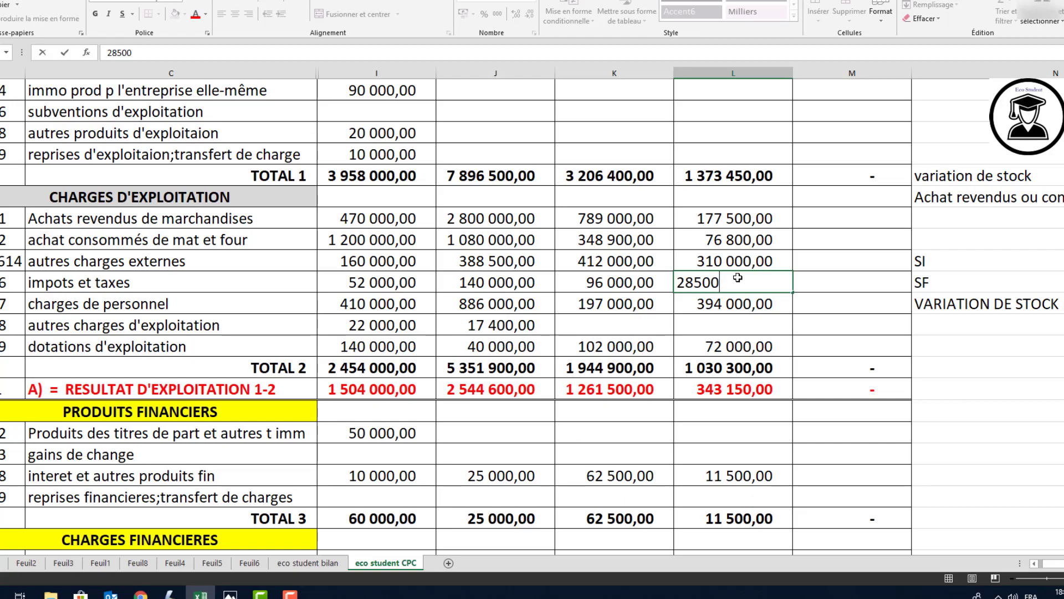
pyautogui.press('Return')
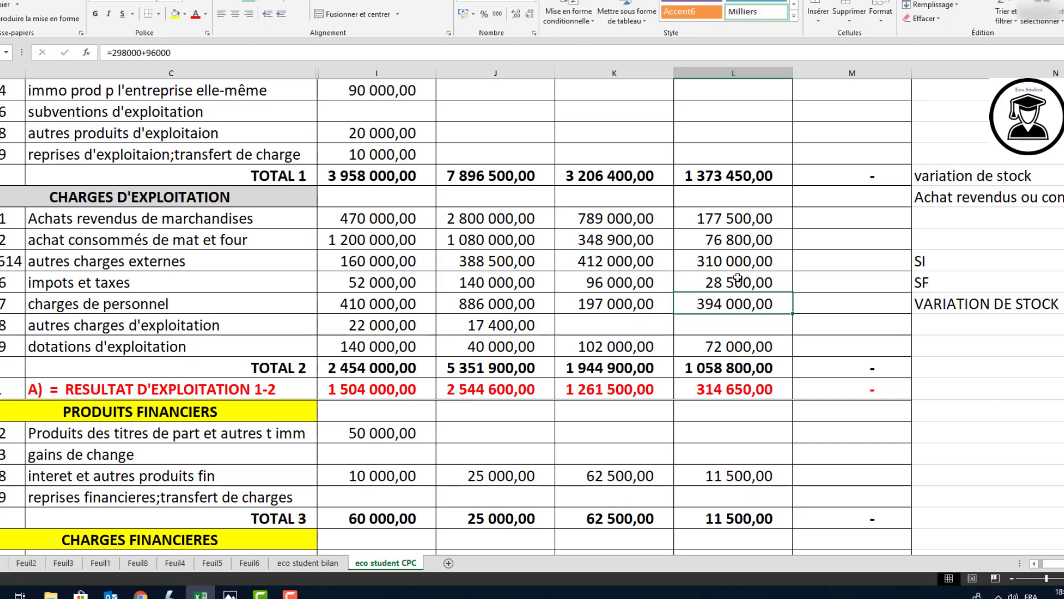
# Enter the handwritten corporate tax amount without its decimals, 119052, as the EX9 IMPOT SUR LE RESULTAT
pyautogui.hotkey('alt', 'Tab')
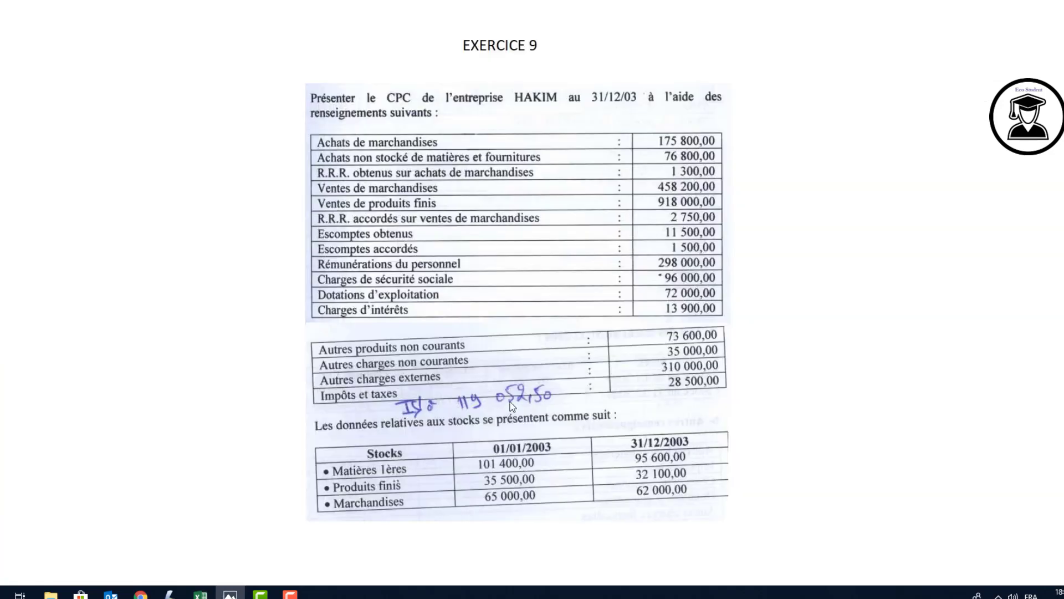
pyautogui.hotkey('alt', 'Tab')
pyautogui.scroll(-3, 680, 417)
pyautogui.scroll(-7, 680, 417)
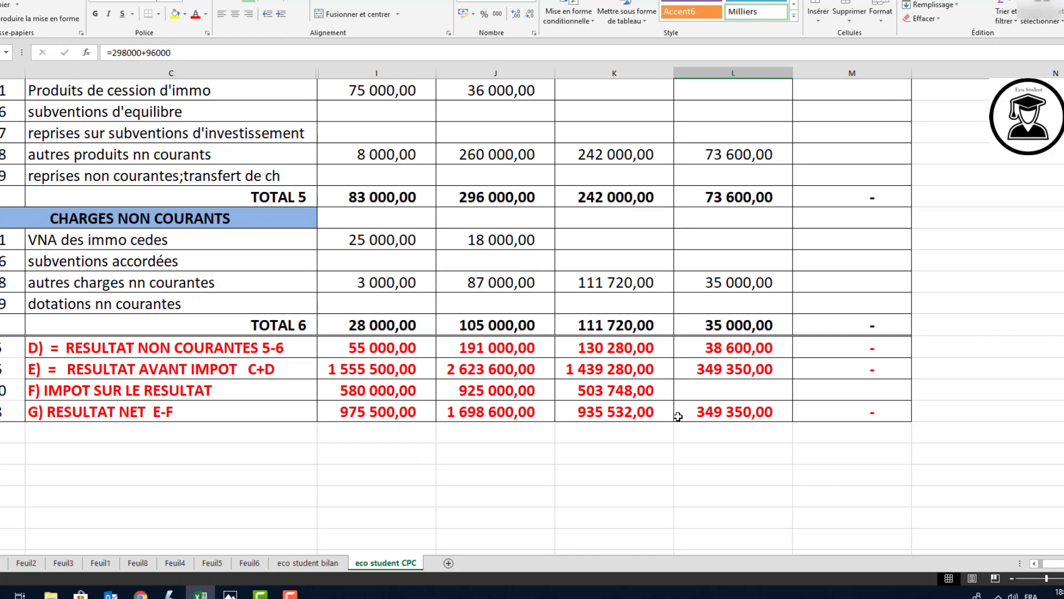
pyautogui.click(718, 318)
pyautogui.write('119052')
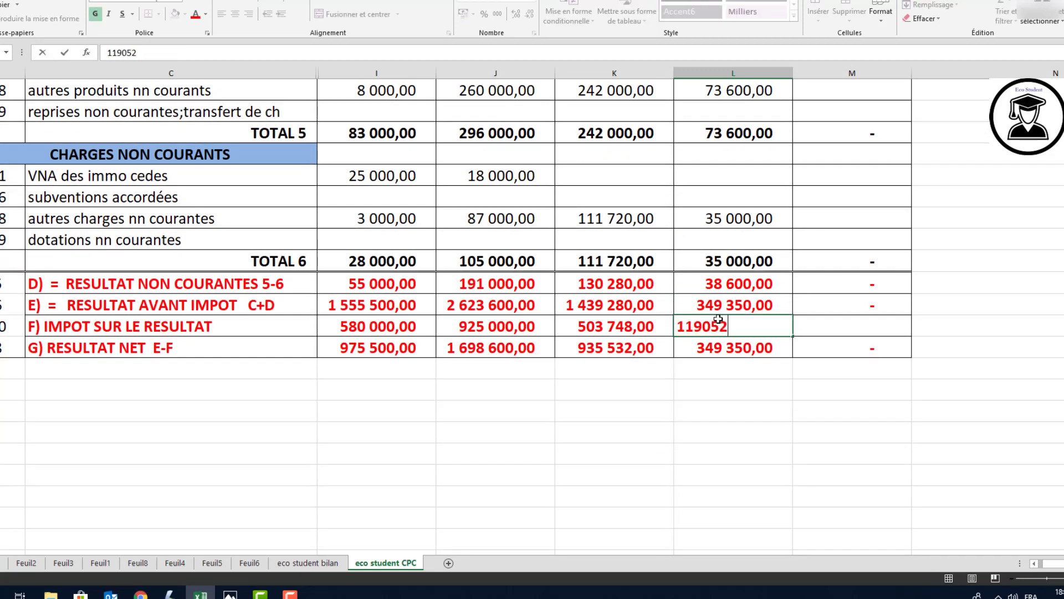
pyautogui.press('Return')
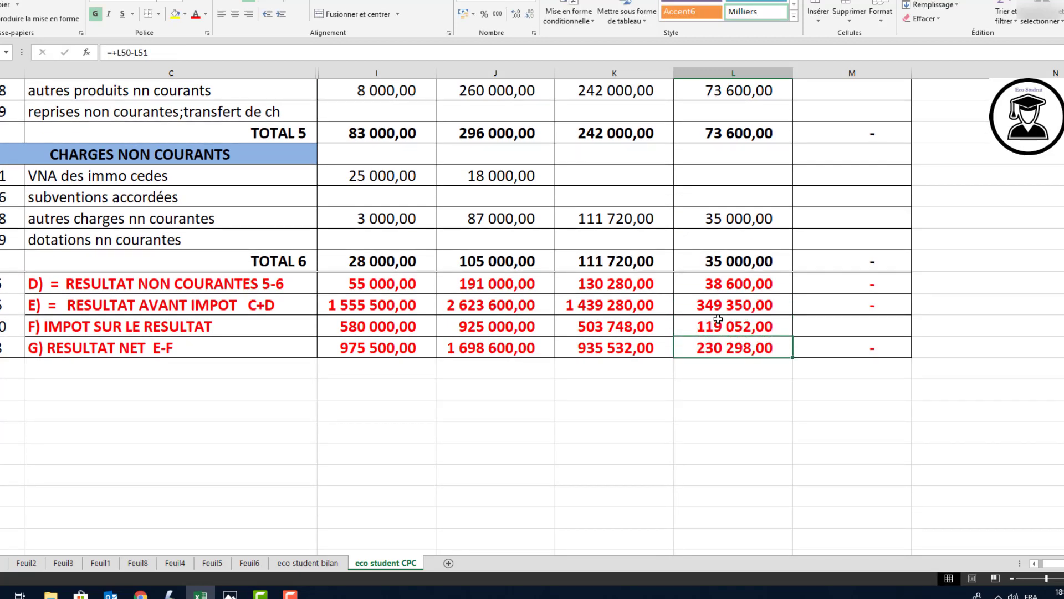
# Correct the EX9 IMPOT SUR LE RESULTAT to 119052,50, as noted in Exercise 9
pyautogui.click(719, 319)
pyautogui.write('119052')
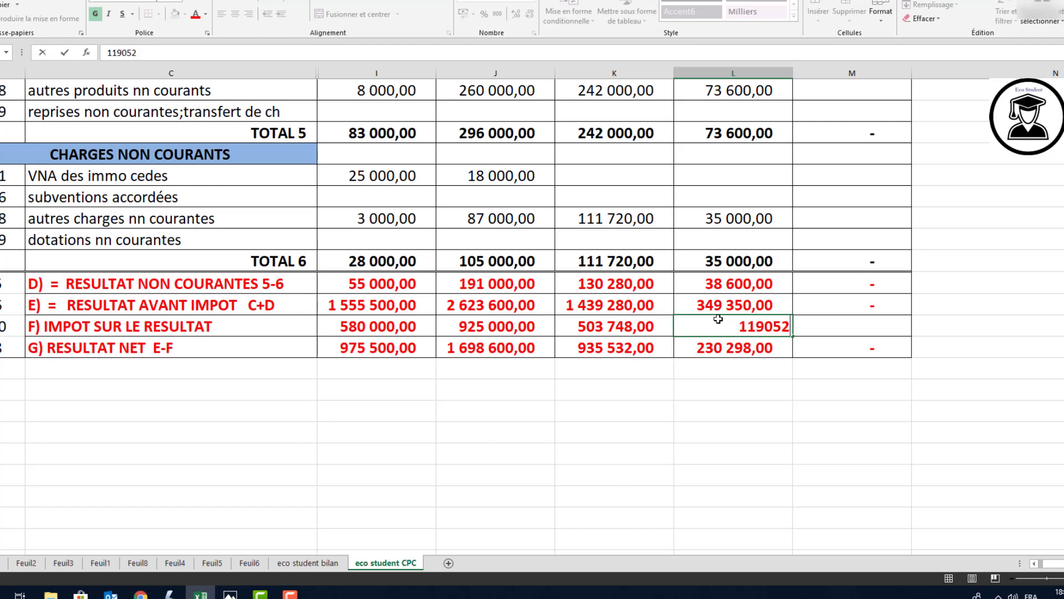
pyautogui.hotkey('alt', 'Tab')
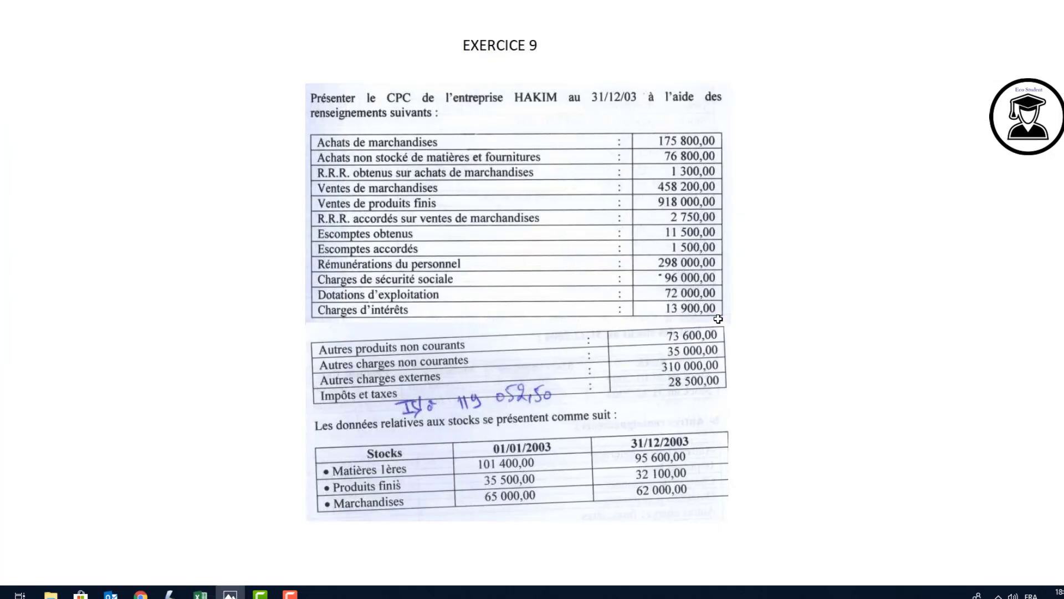
pyautogui.hotkey('alt', 'Tab')
pyautogui.write(',50')
pyautogui.press('Return')
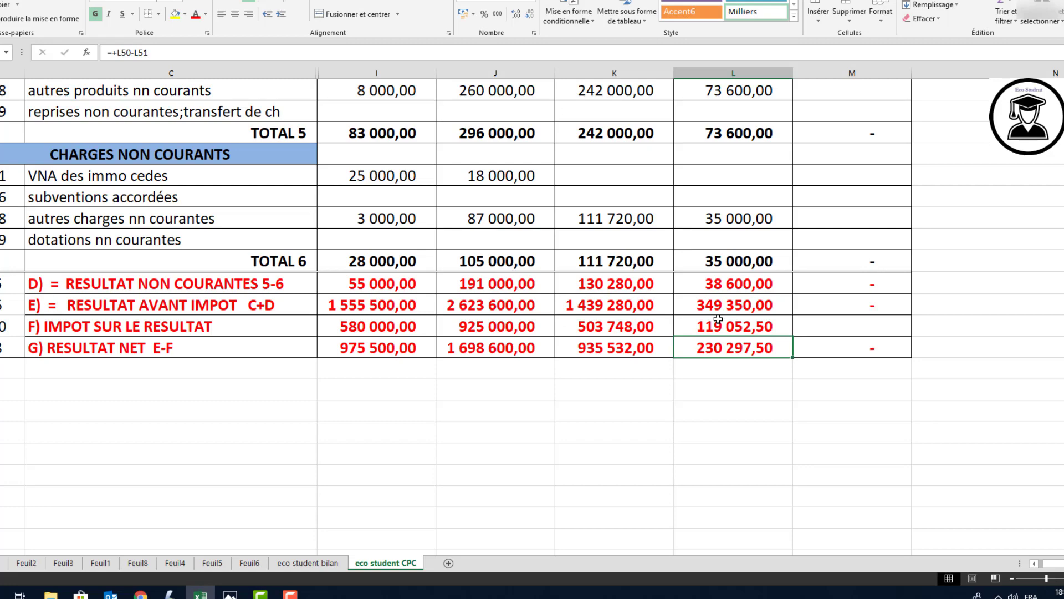
# Subtract the raw-material stock variation of -5800 from the 76800 in the EX9 achat consommés de mat et four
pyautogui.scroll(8, 673, 376)
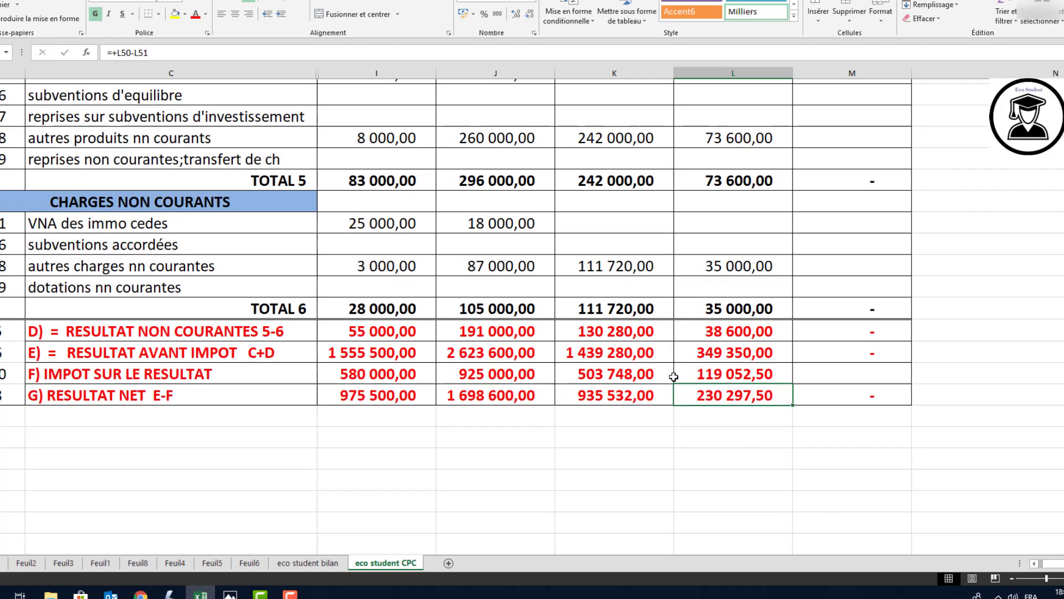
pyautogui.scroll(3, 674, 377)
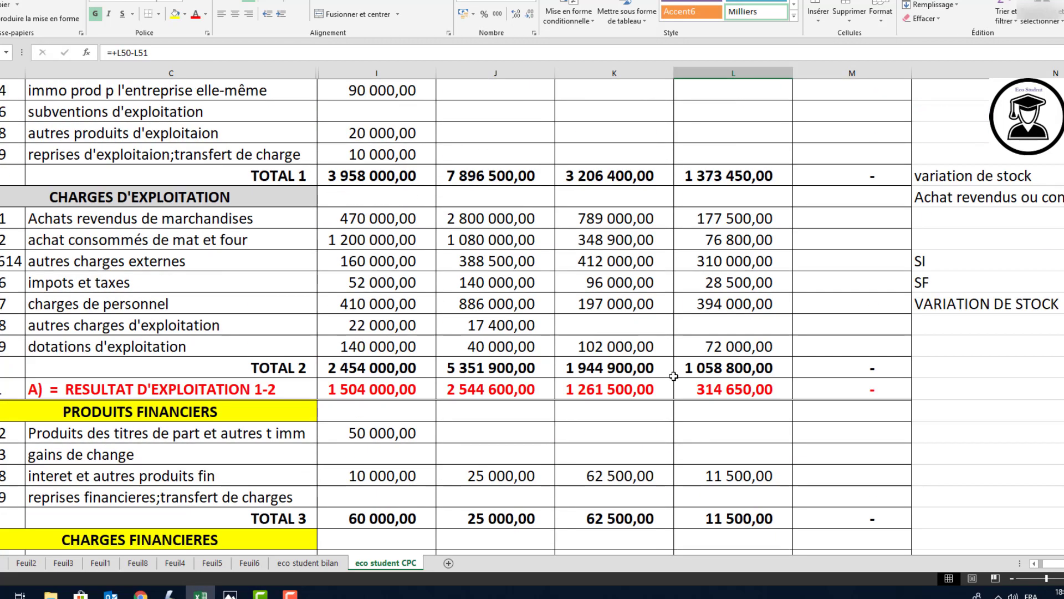
pyautogui.scroll(2, 673, 376)
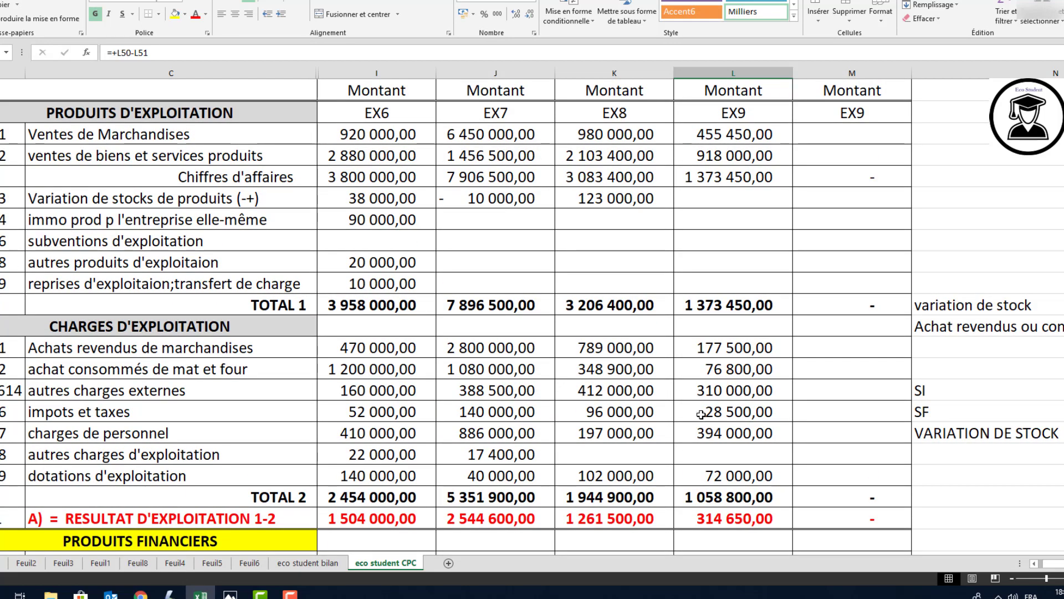
pyautogui.click(732, 514)
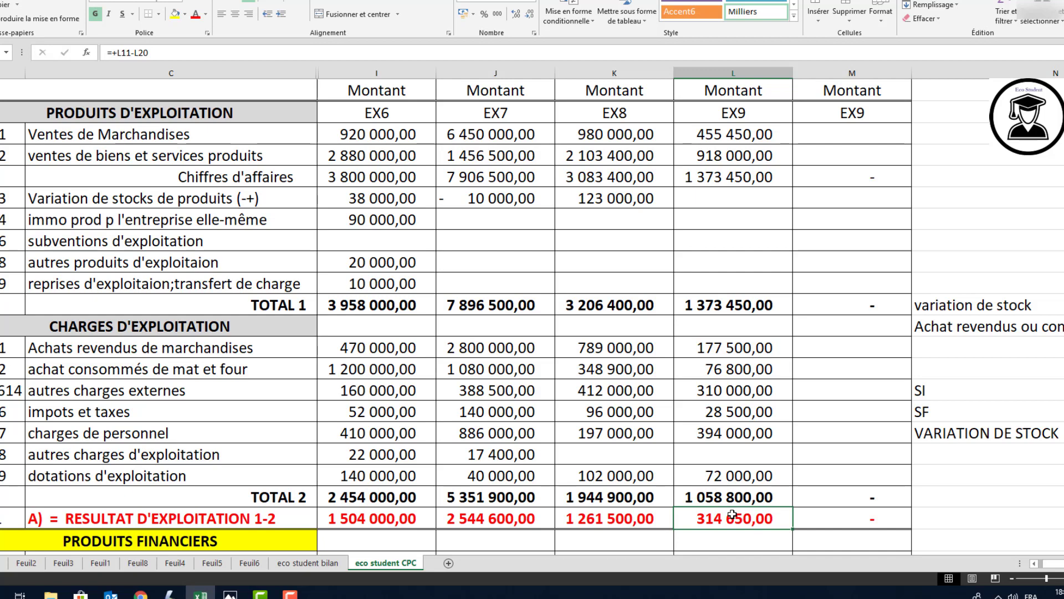
pyautogui.click(727, 366)
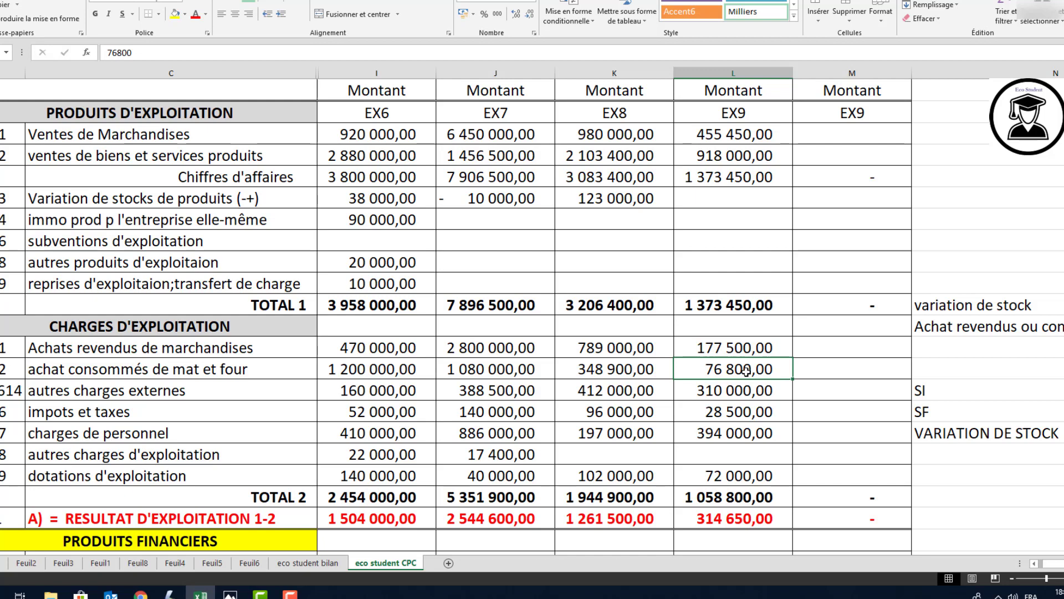
pyautogui.click(103, 54)
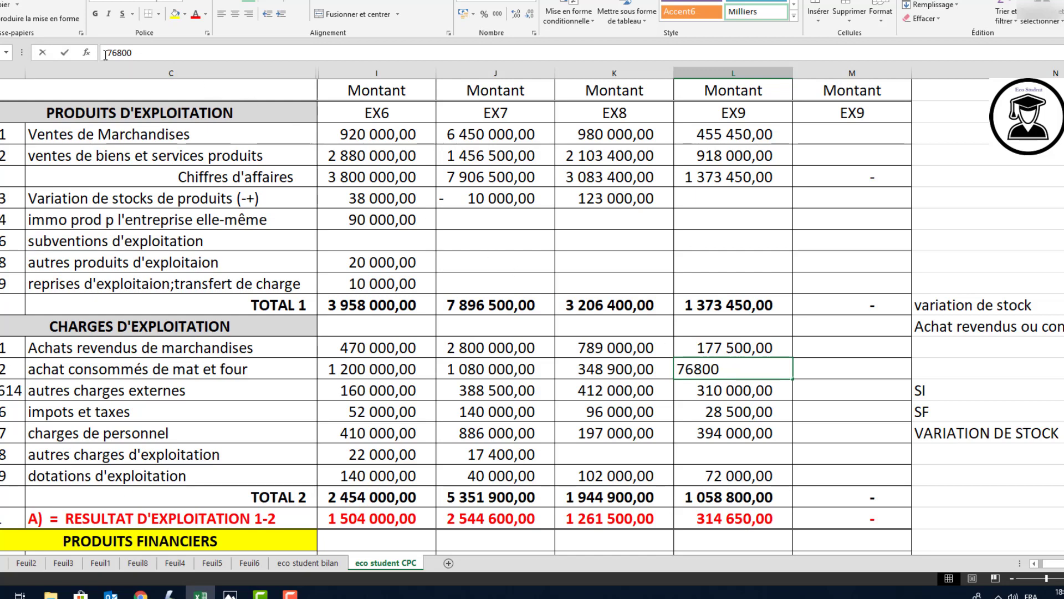
pyautogui.write('+')
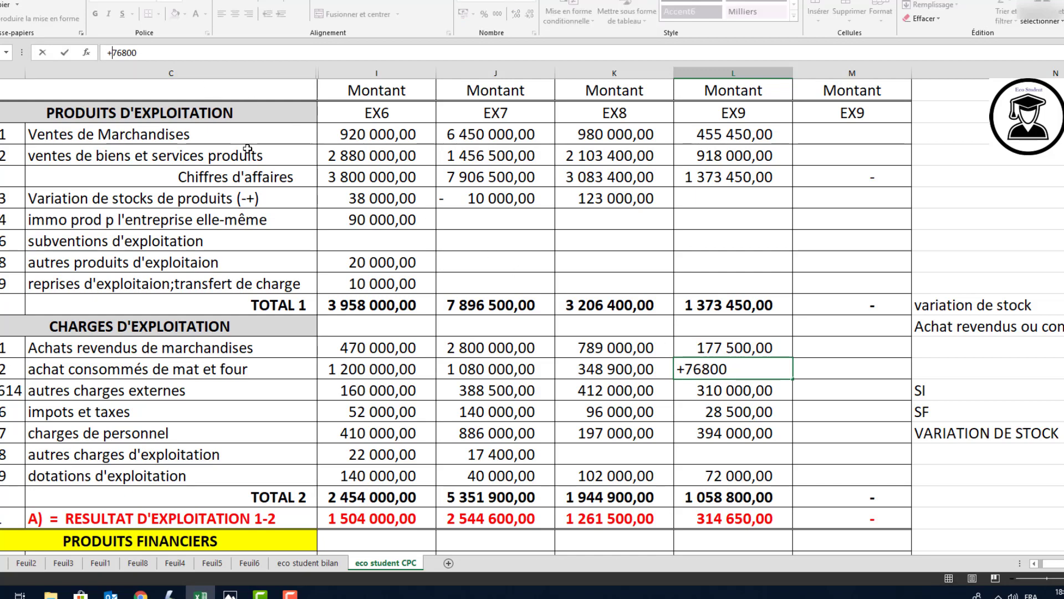
pyautogui.write('-')
pyautogui.hscroll(3, 990, 441)
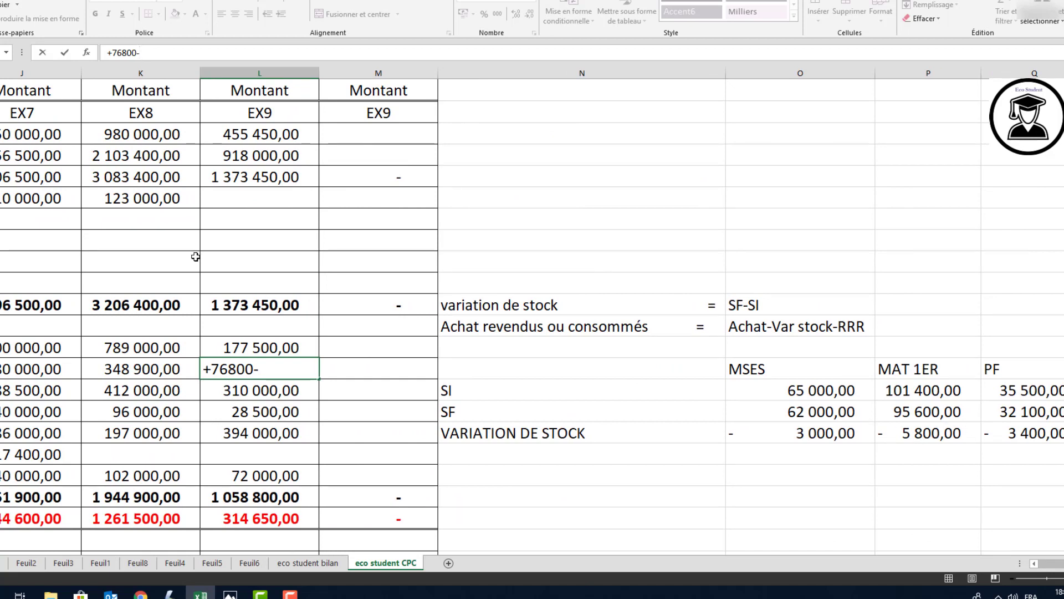
pyautogui.write('5800')
pyautogui.press('Return')
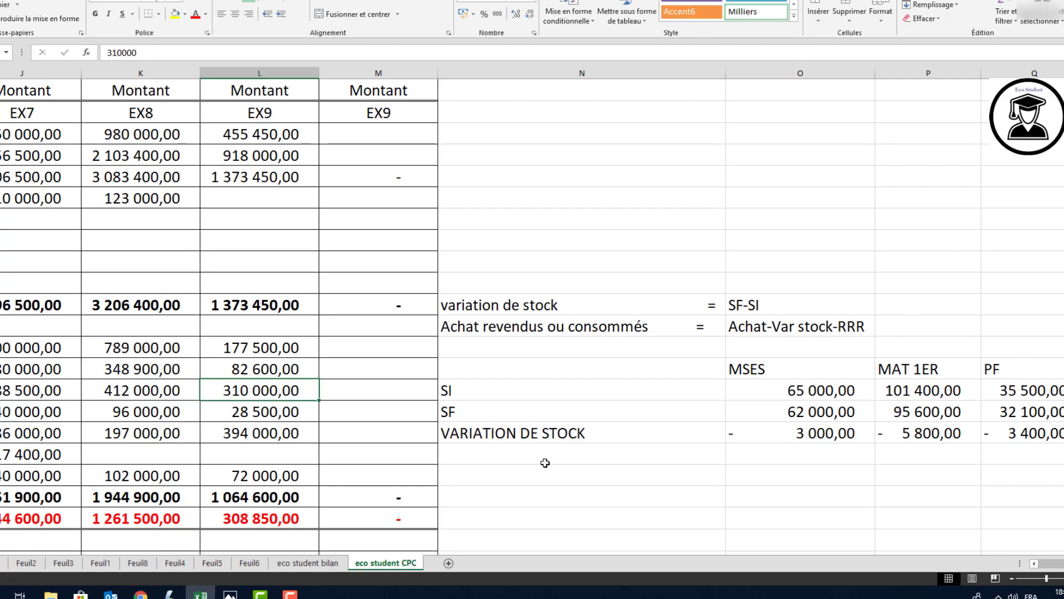
# Enter the finished-products stock variation, -3400, as the EX9 Variation de stocks de produits
pyautogui.hscroll(-5, 751, 424)
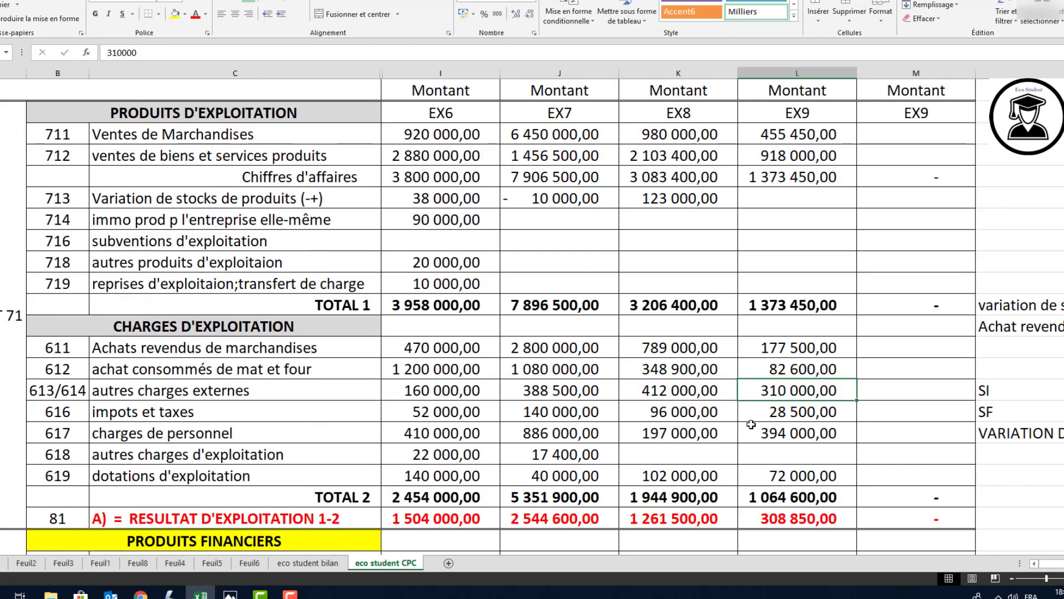
pyautogui.scroll(-9, 751, 424)
pyautogui.scroll(-4, 751, 424)
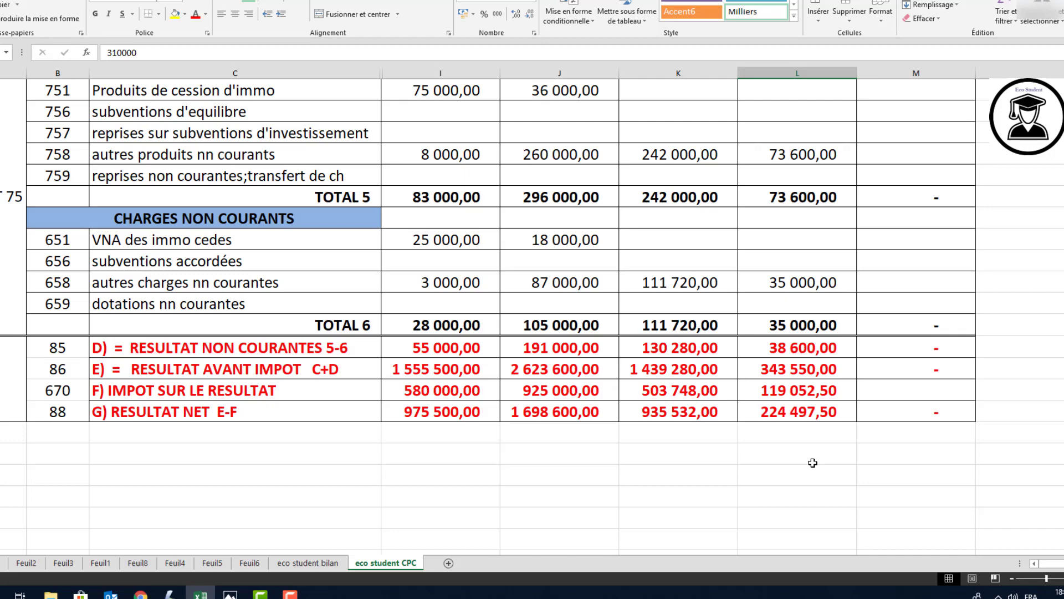
pyautogui.scroll(13, 812, 351)
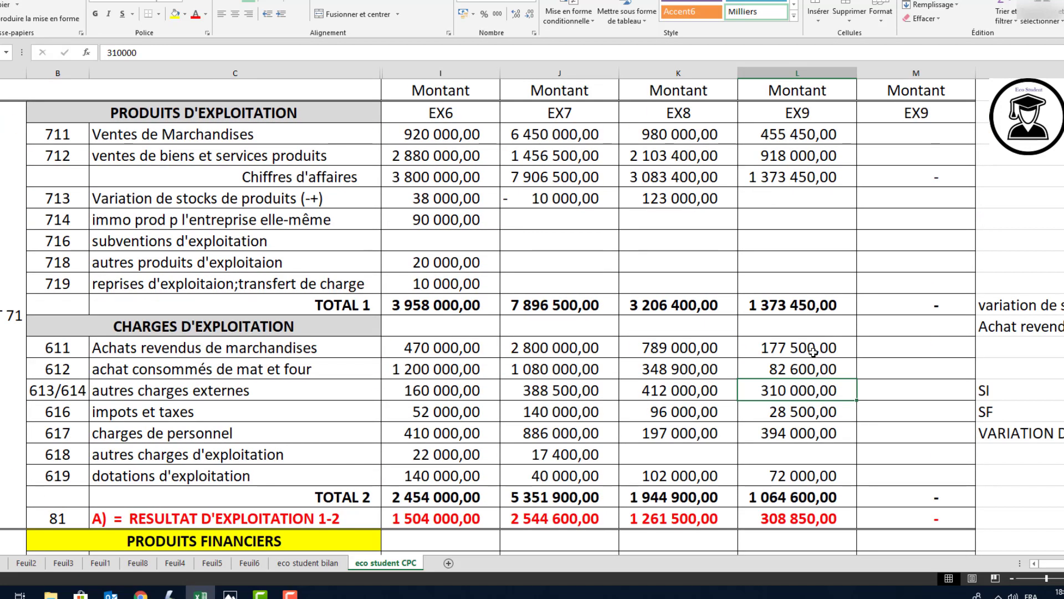
pyautogui.click(802, 522)
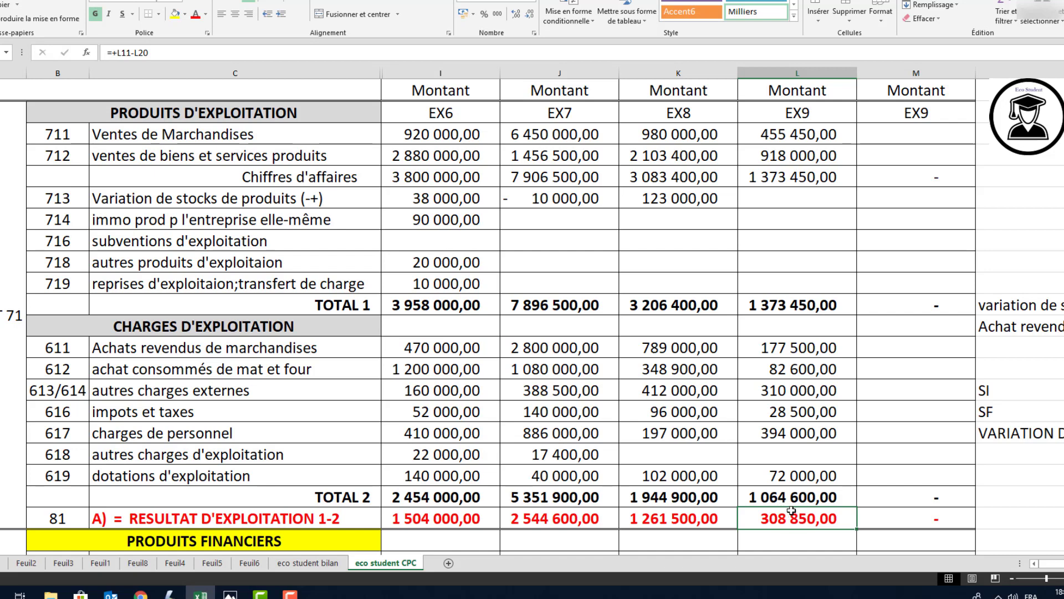
pyautogui.click(763, 196)
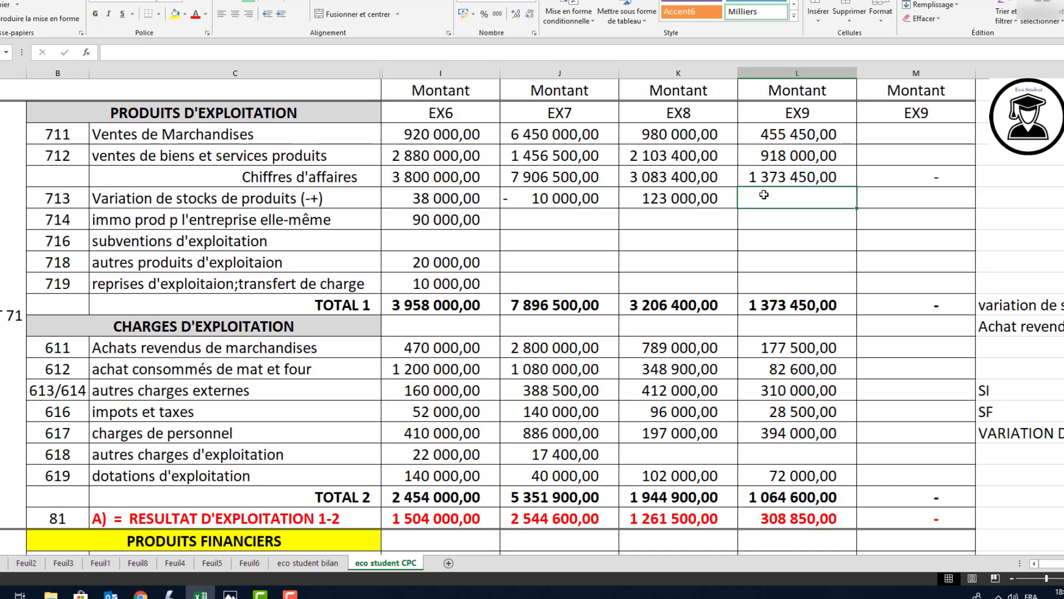
pyautogui.write('-3400')
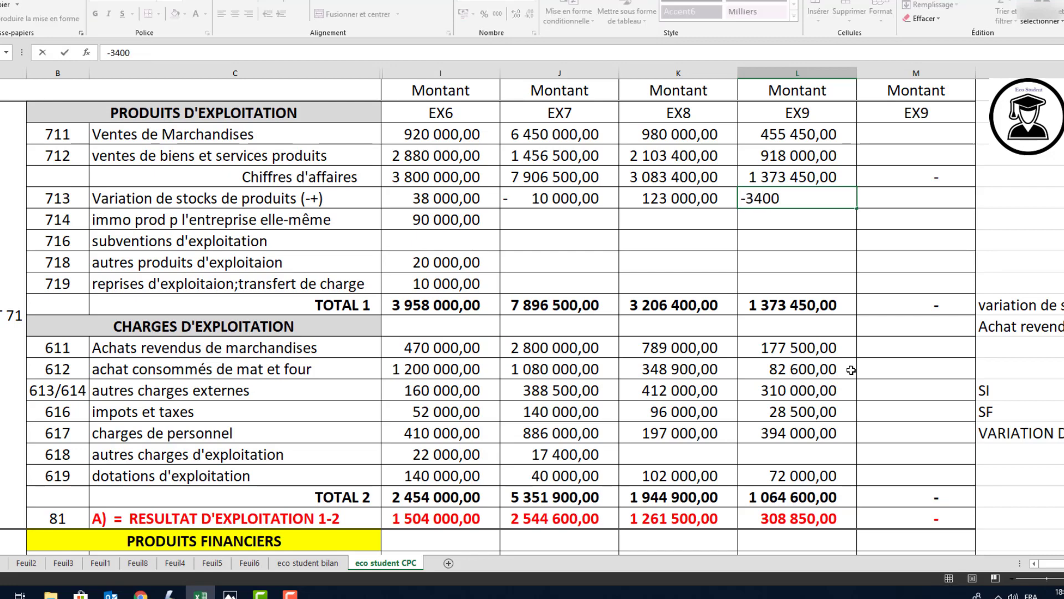
pyautogui.press('Return')
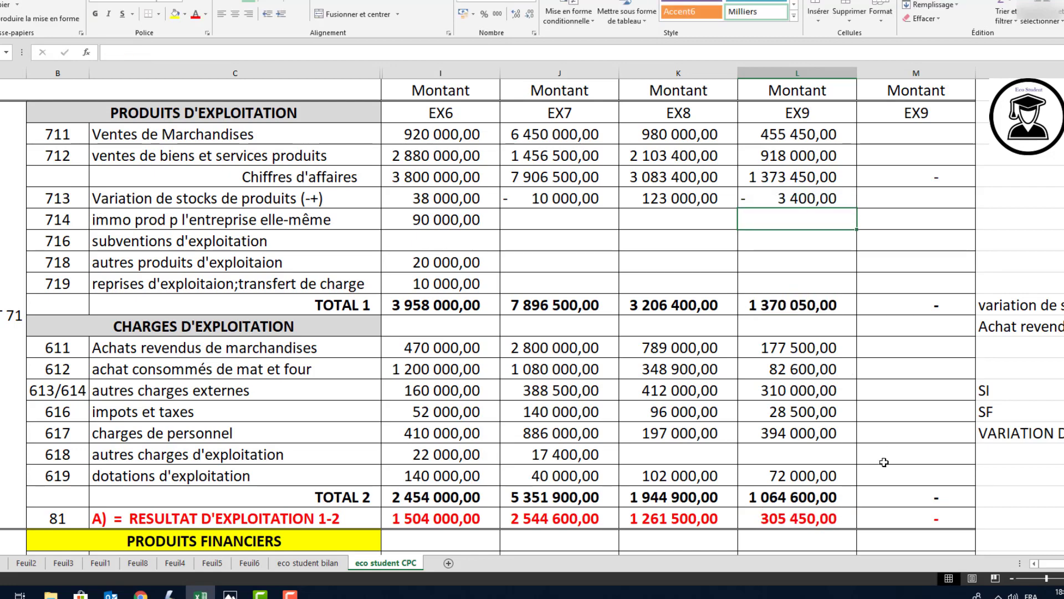
pyautogui.hscroll(5, 1026, 436)
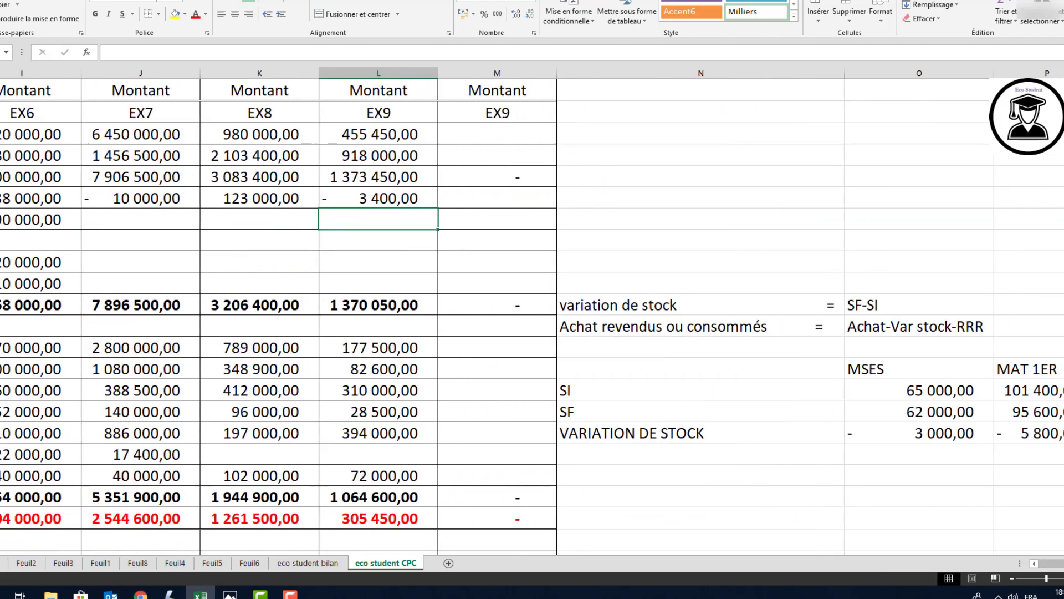
# Review the finished-products stock variation and the EX9 result lines from RESULTAT D'EXPLOITATION down to RESULTAT NET
pyautogui.click(1026, 437)
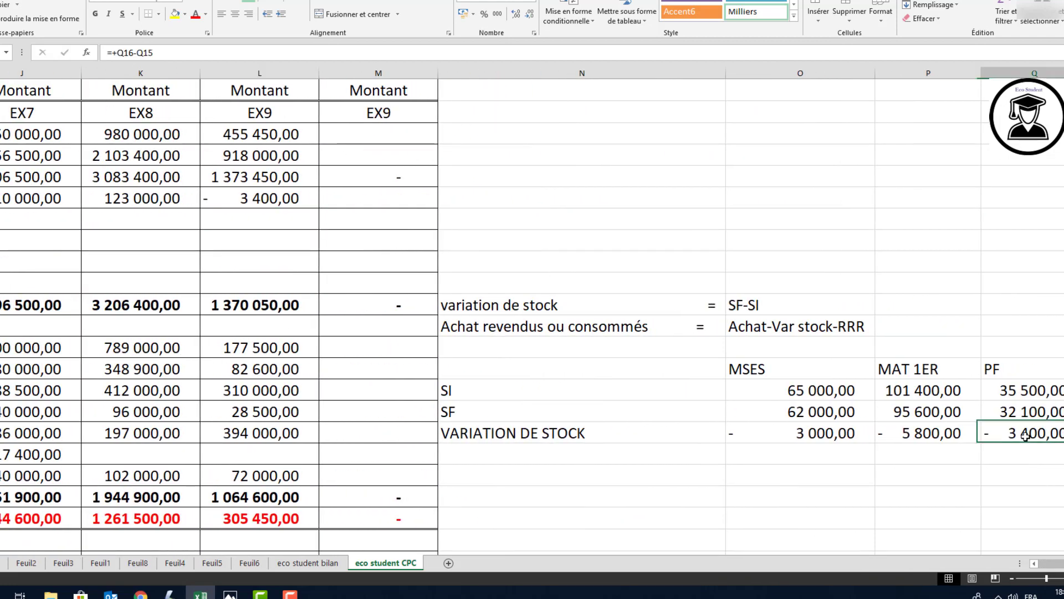
pyautogui.click(1034, 563)
pyautogui.click(1035, 564)
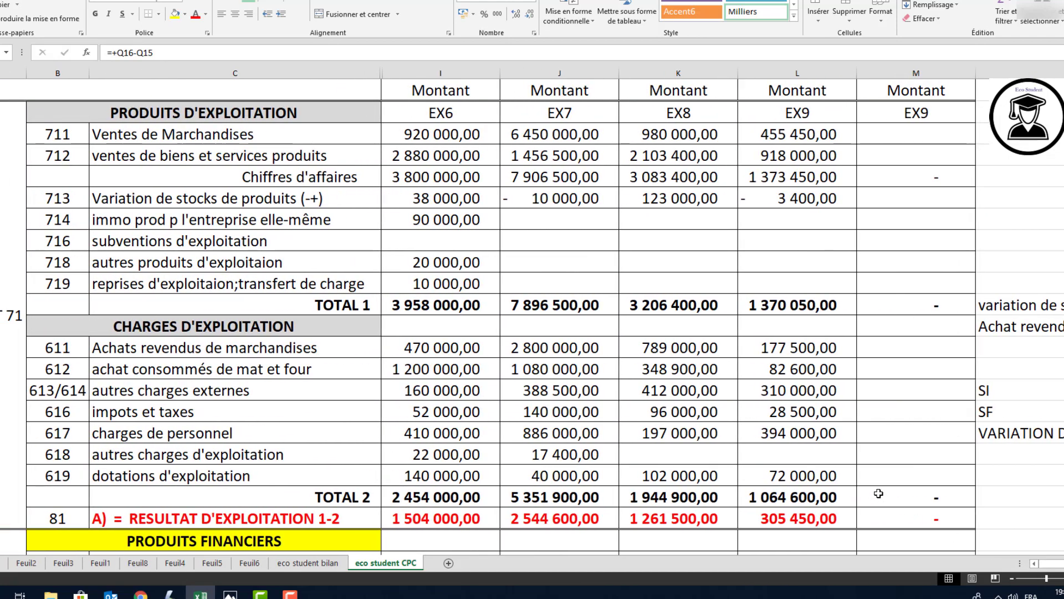
pyautogui.click(803, 519)
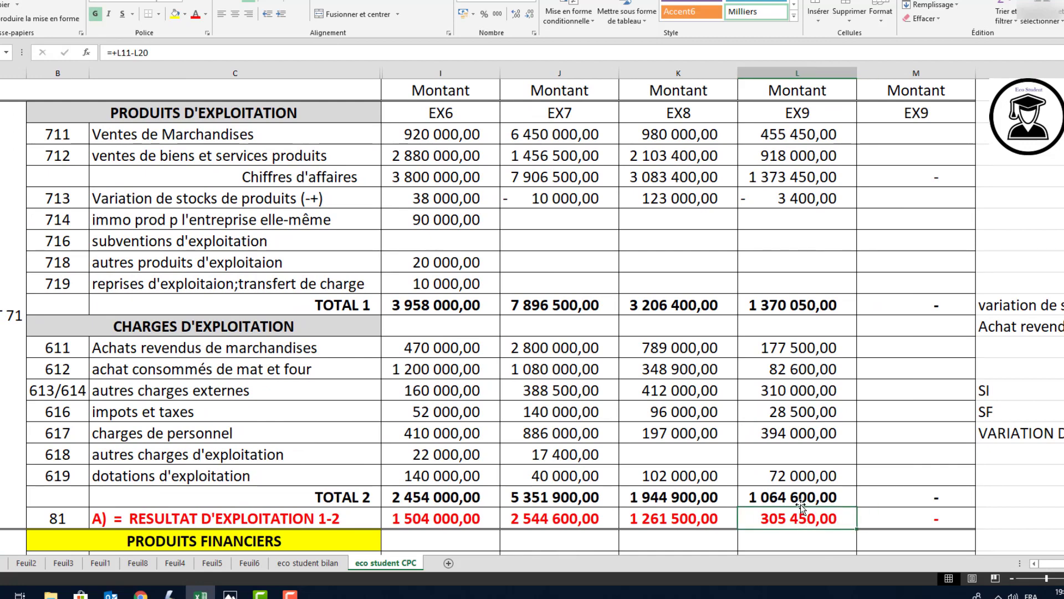
pyautogui.scroll(-5, 782, 488)
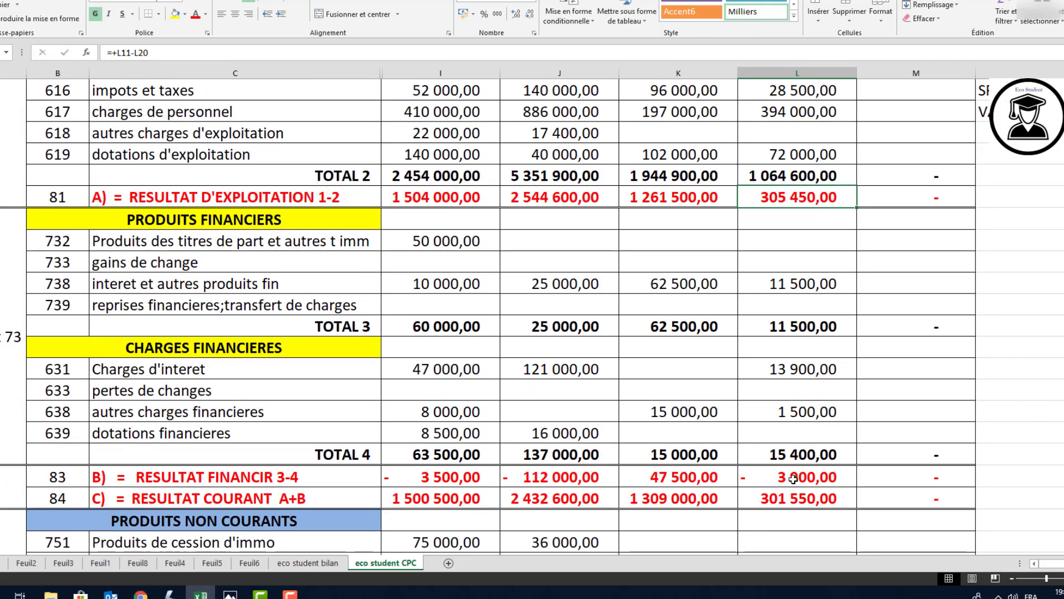
pyautogui.click(798, 327)
pyautogui.click(835, 482)
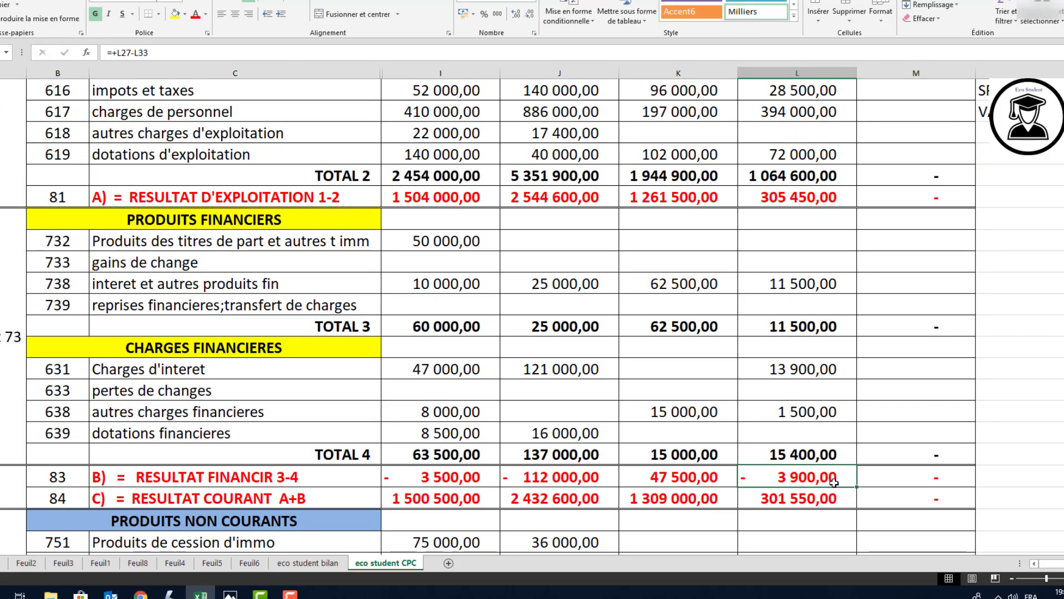
pyautogui.scroll(-5, 835, 482)
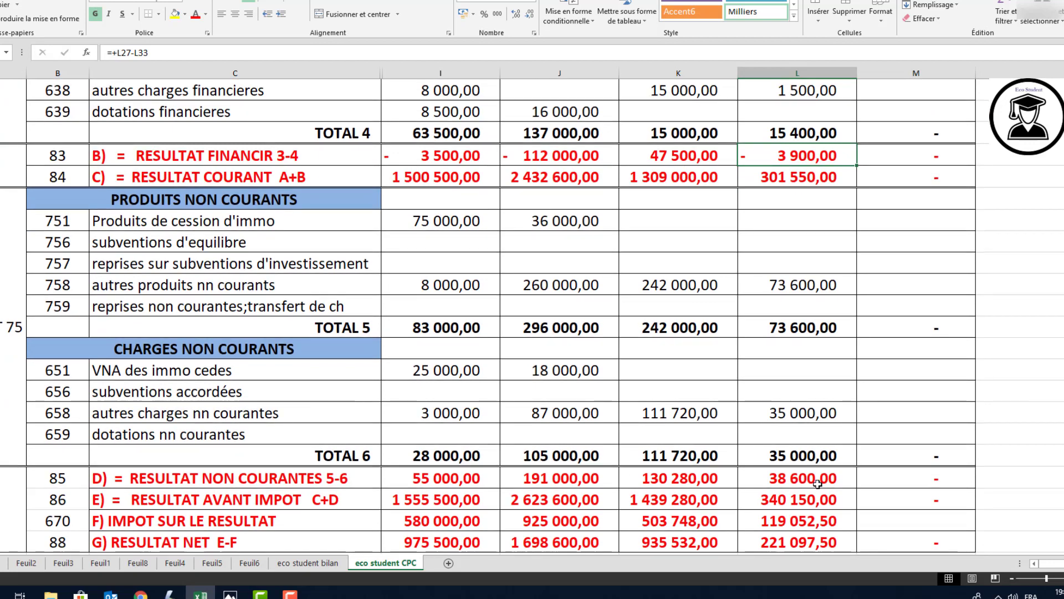
pyautogui.click(809, 463)
pyautogui.click(808, 482)
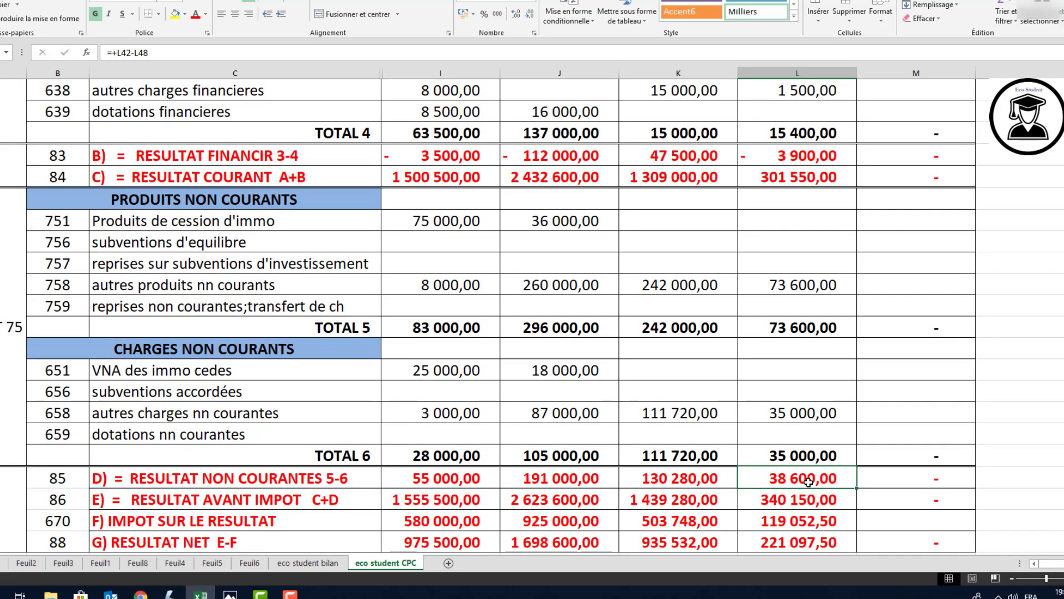
pyautogui.scroll(-1, 808, 482)
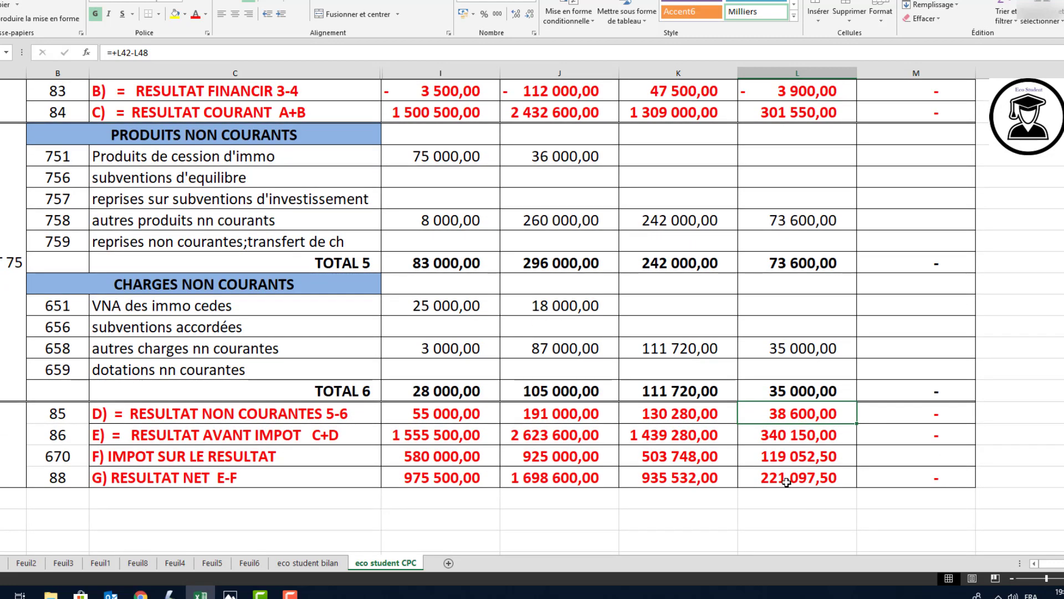
pyautogui.click(786, 482)
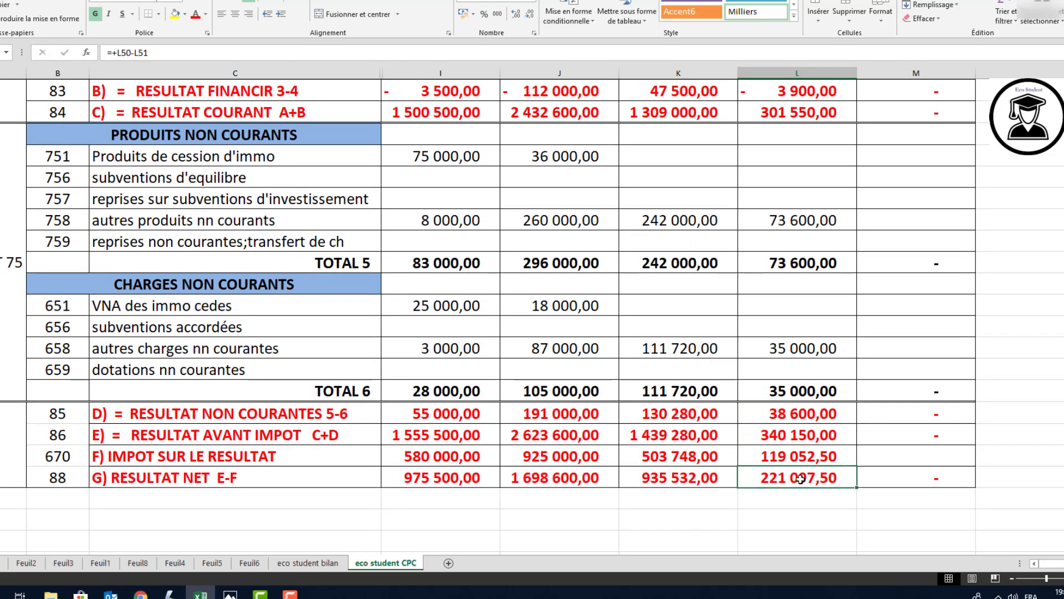
# Check the EX9 operating section, from Ventes de Marchandises through TOTAL 1 and TOTAL 2 to RESULTAT D'EXPLOITATION
pyautogui.scroll(10, 775, 361)
pyautogui.scroll(1, 775, 361)
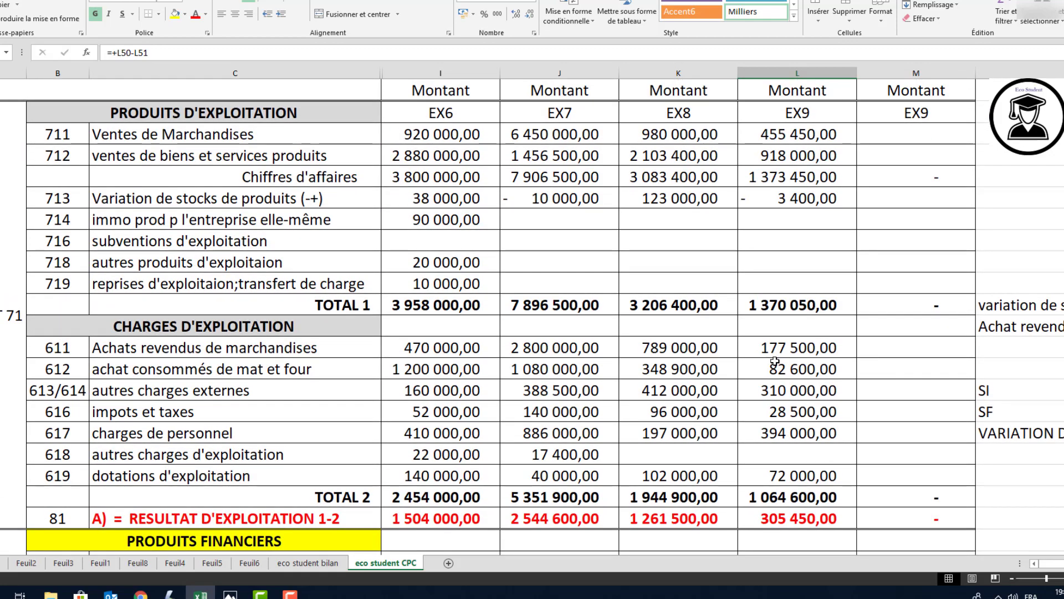
pyautogui.click(783, 136)
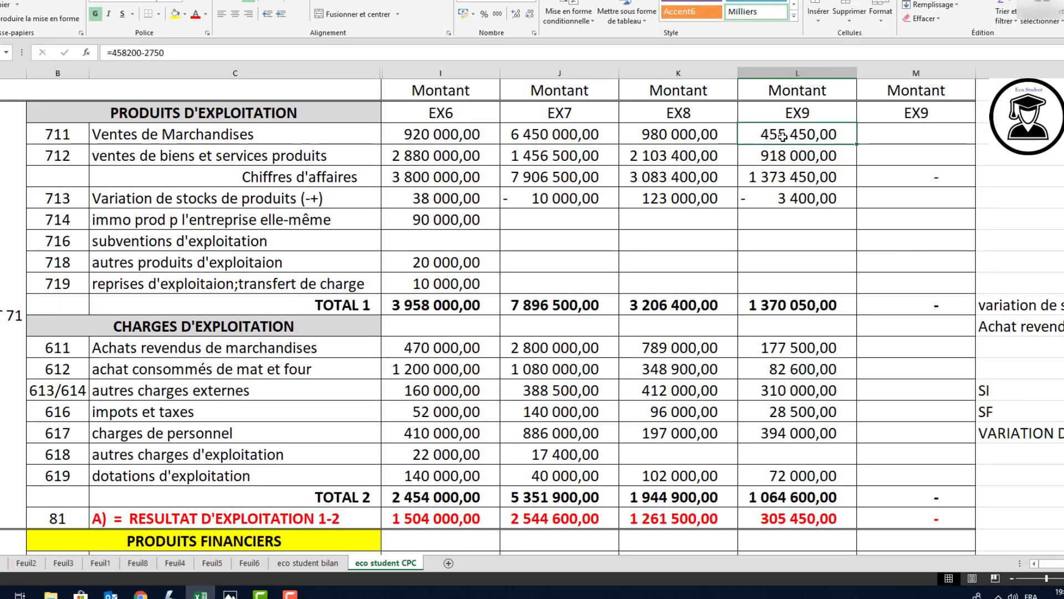
pyautogui.click(775, 178)
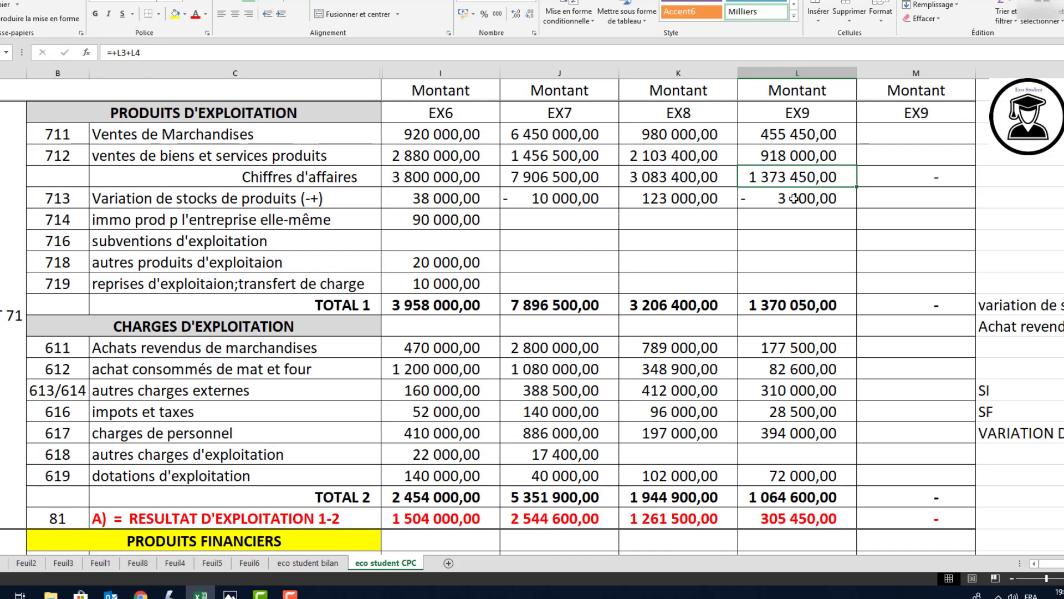
pyautogui.click(795, 199)
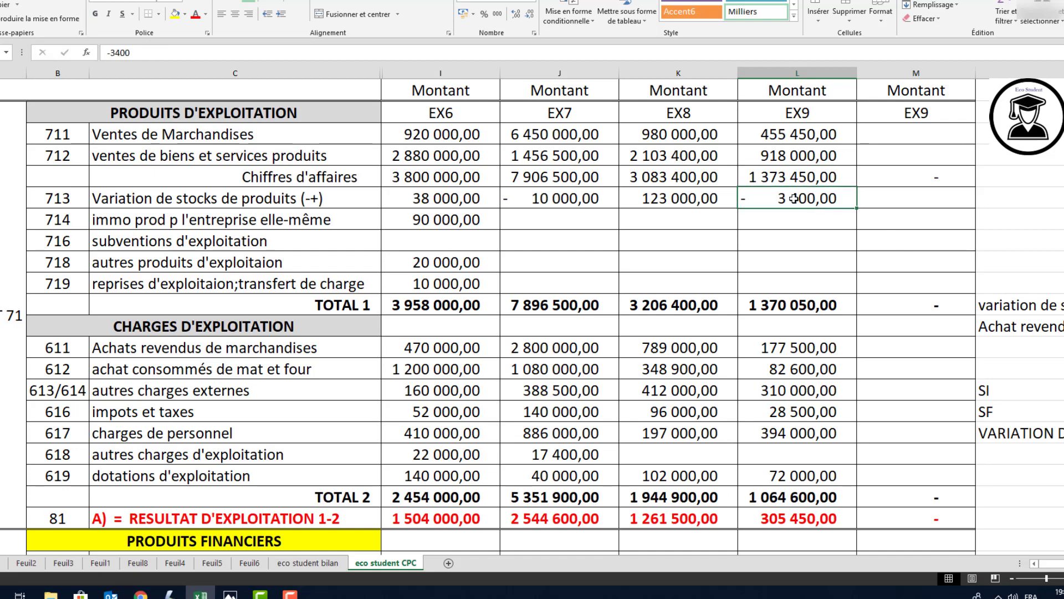
pyautogui.click(768, 310)
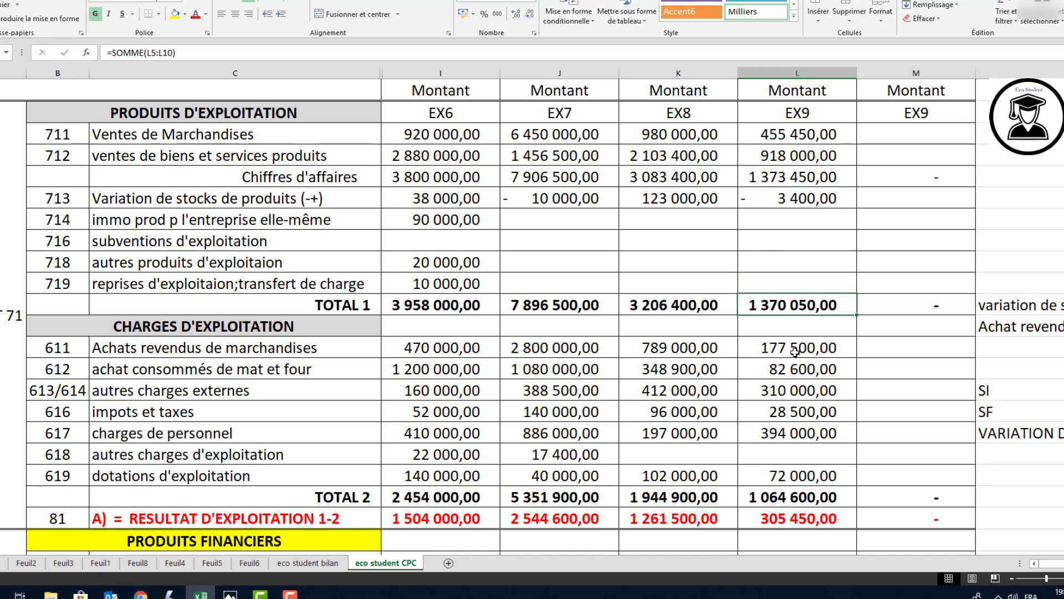
pyautogui.moveTo(795, 350); pyautogui.dragTo(780, 477)
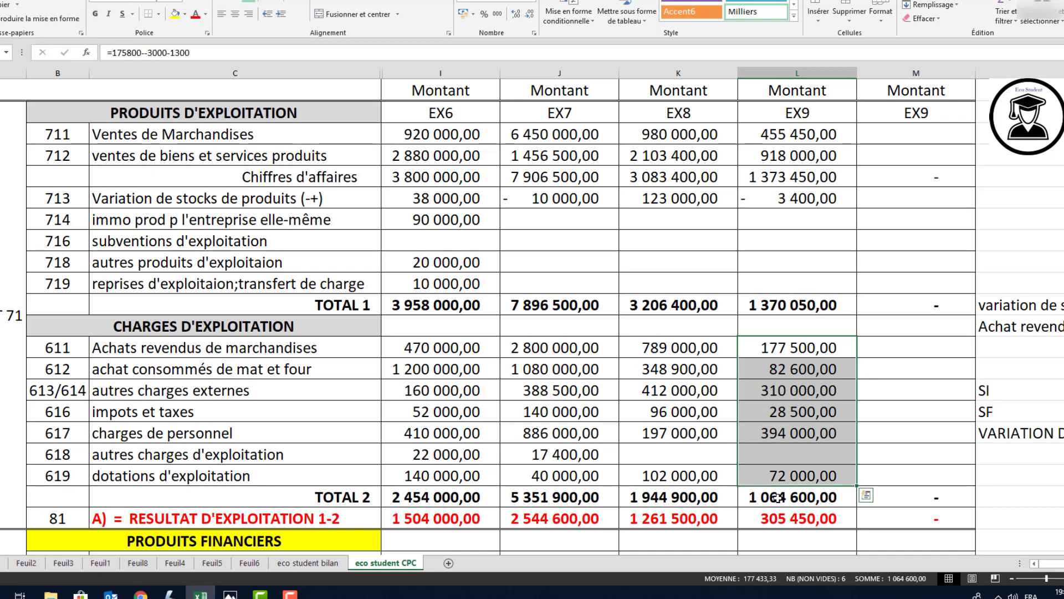
pyautogui.click(779, 497)
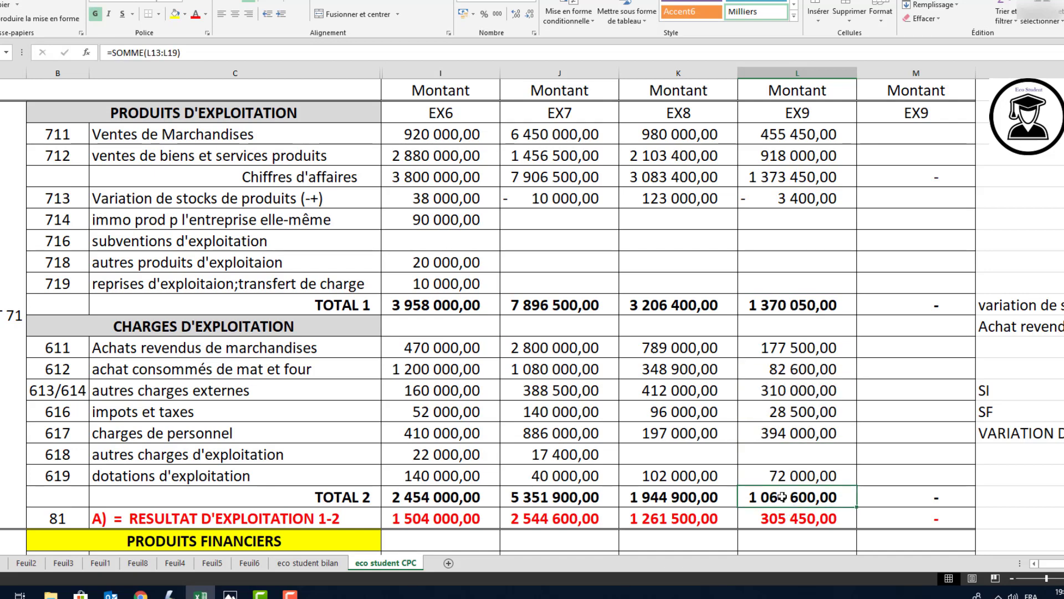
pyautogui.click(796, 510)
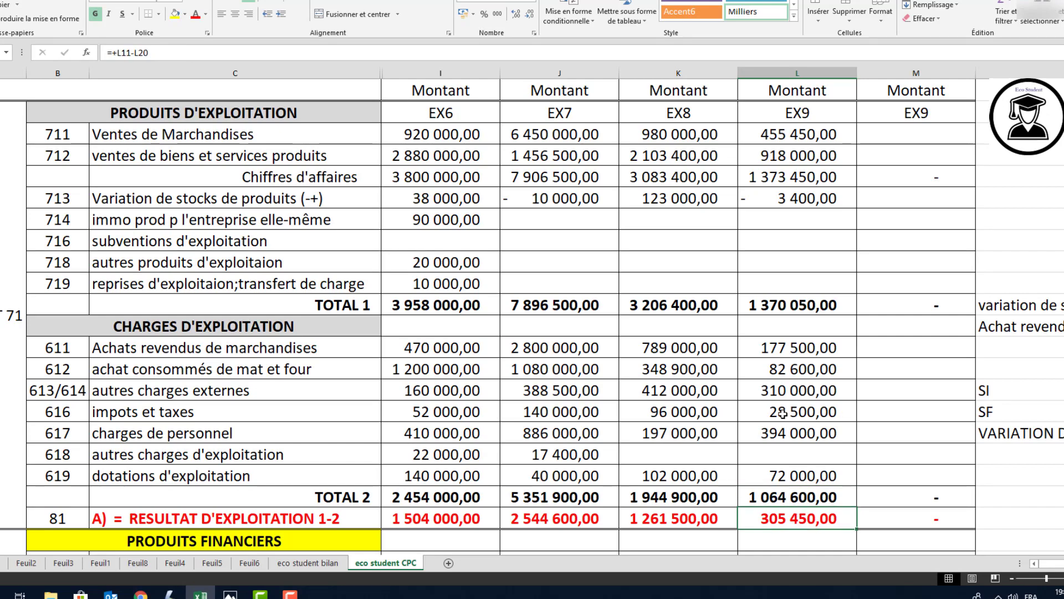
# Check the EX9 financial income and charges, their totals, and the formulas for RESULTAT FINANCIR and RESULTAT COURANT
pyautogui.scroll(-4, 783, 414)
pyautogui.scroll(-1, 790, 385)
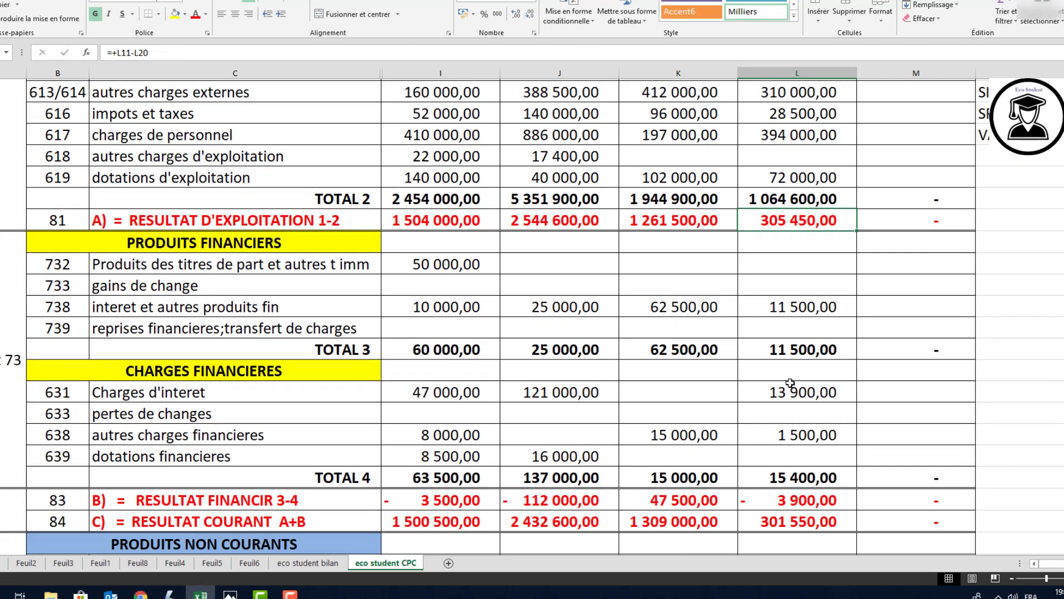
pyautogui.click(790, 284)
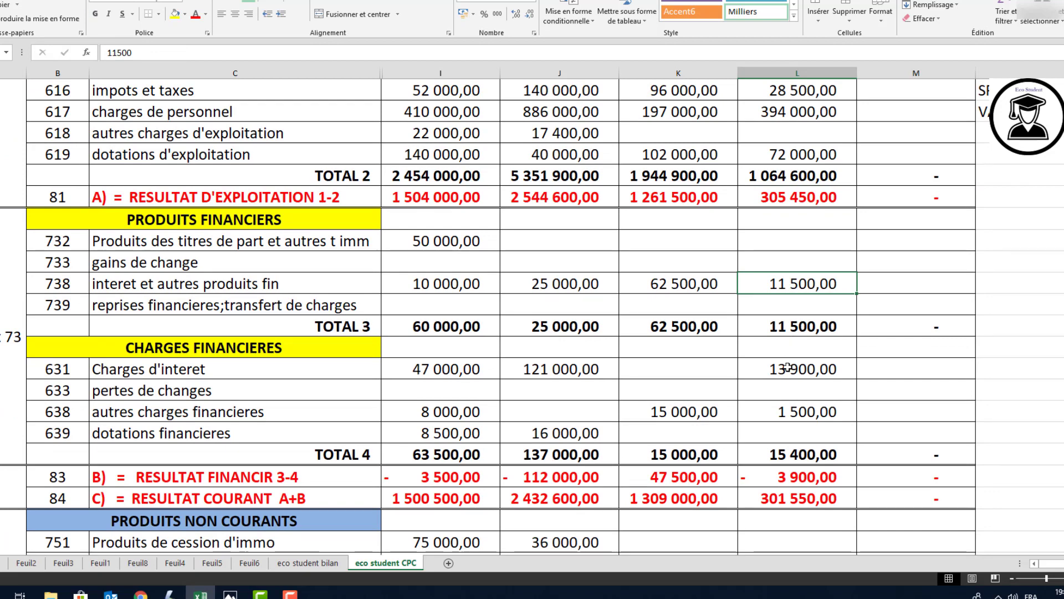
pyautogui.click(788, 368)
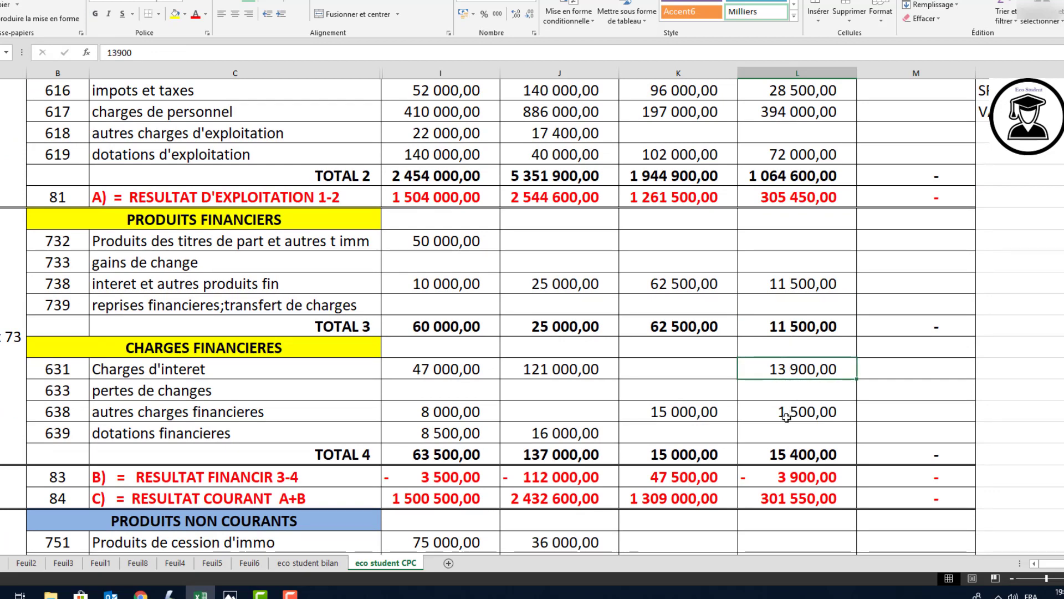
pyautogui.click(788, 453)
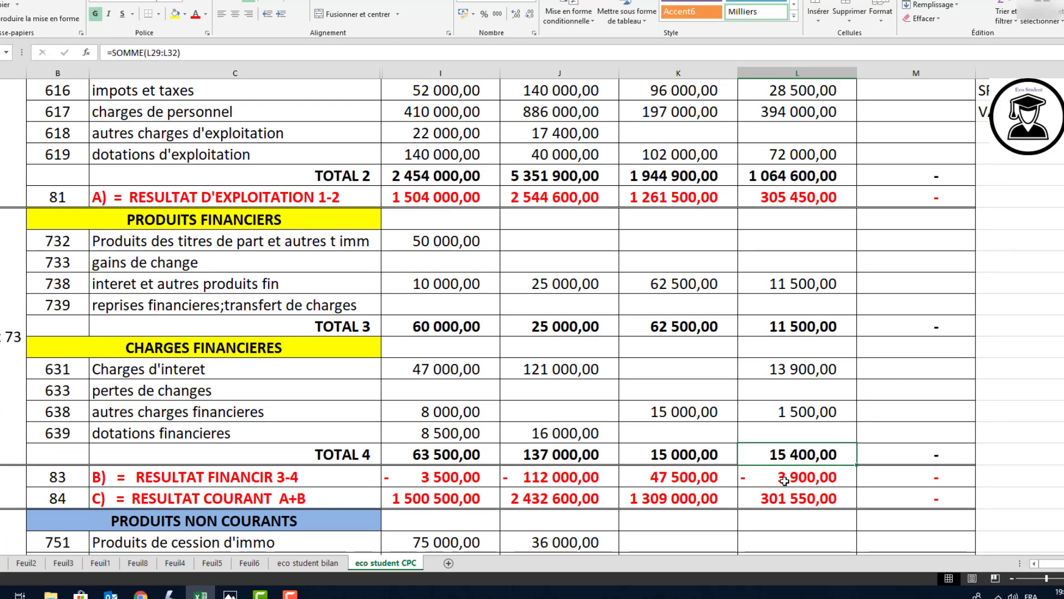
pyautogui.click(784, 481)
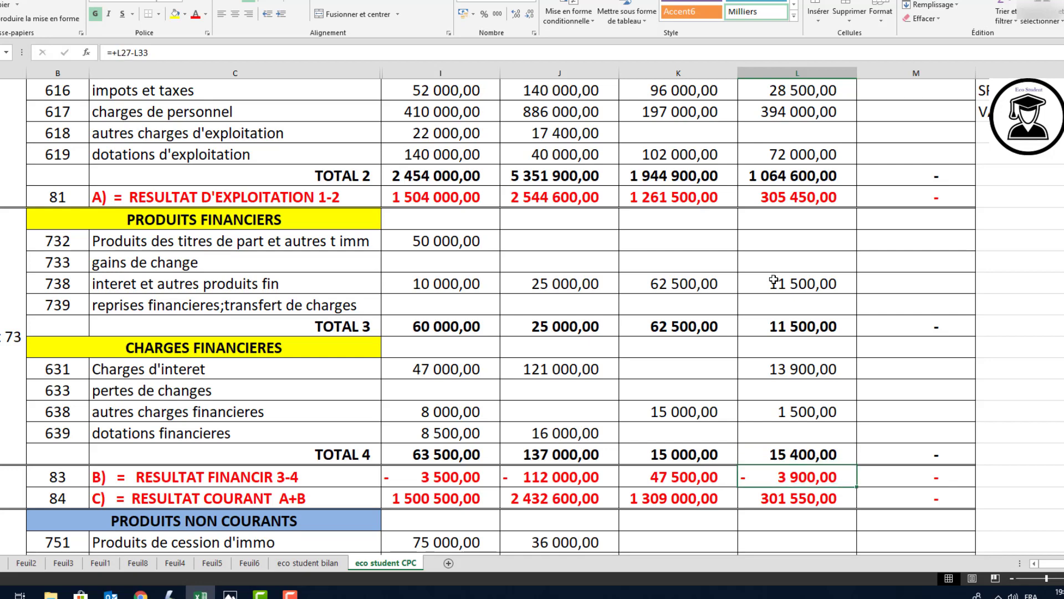
pyautogui.click(774, 326)
pyautogui.click(768, 456)
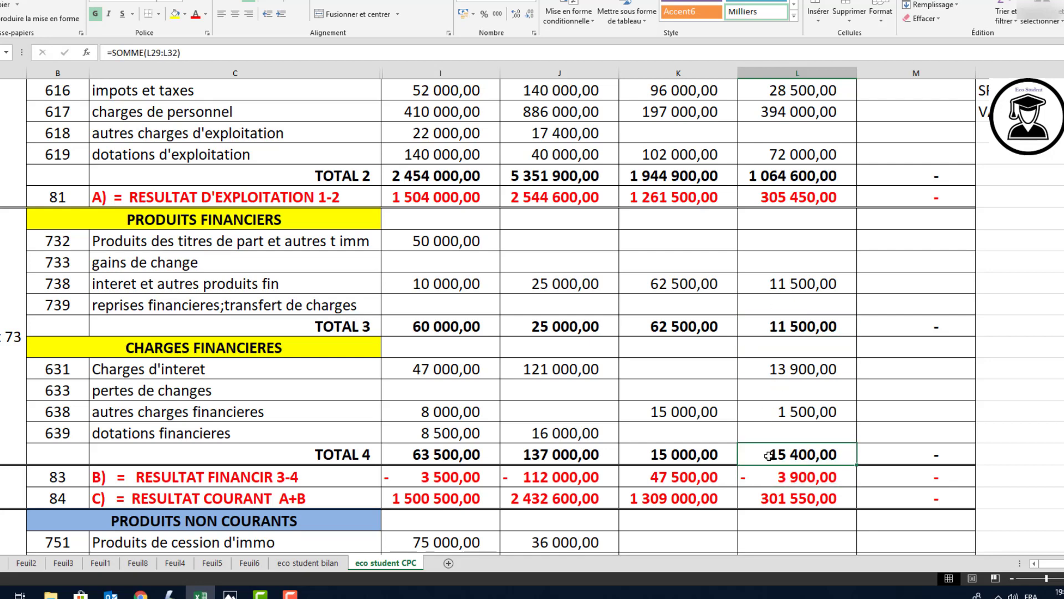
pyautogui.click(781, 481)
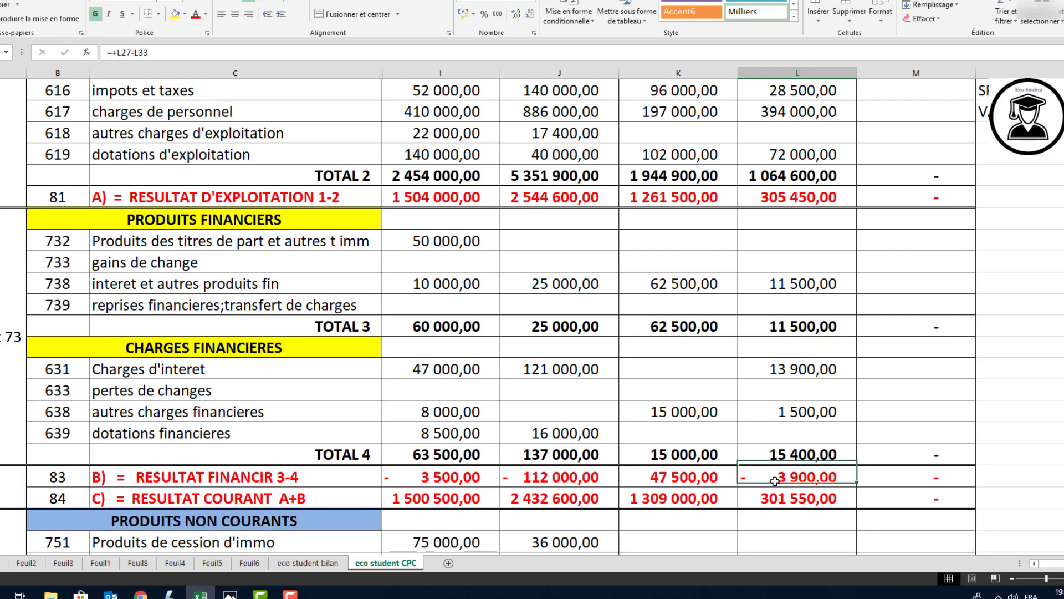
pyautogui.click(783, 205)
pyautogui.click(775, 496)
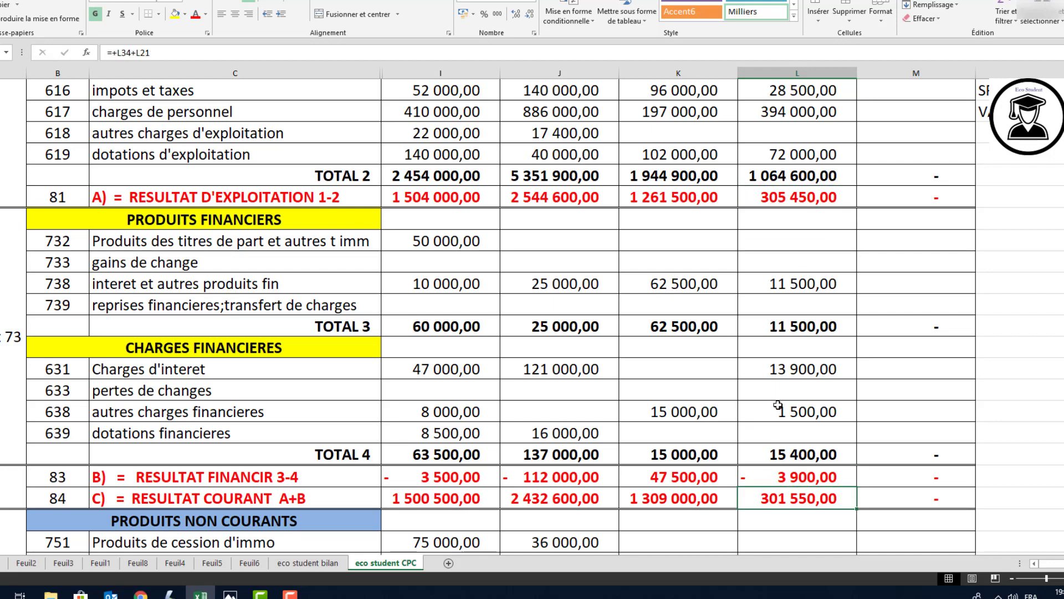
# Check the EX9 non-current totals, RESULTAT NON COURANTES, RESULTAT AVANT IMPOT, the tax line and RESULTAT NET
pyautogui.scroll(-3, 779, 405)
pyautogui.scroll(-1, 778, 406)
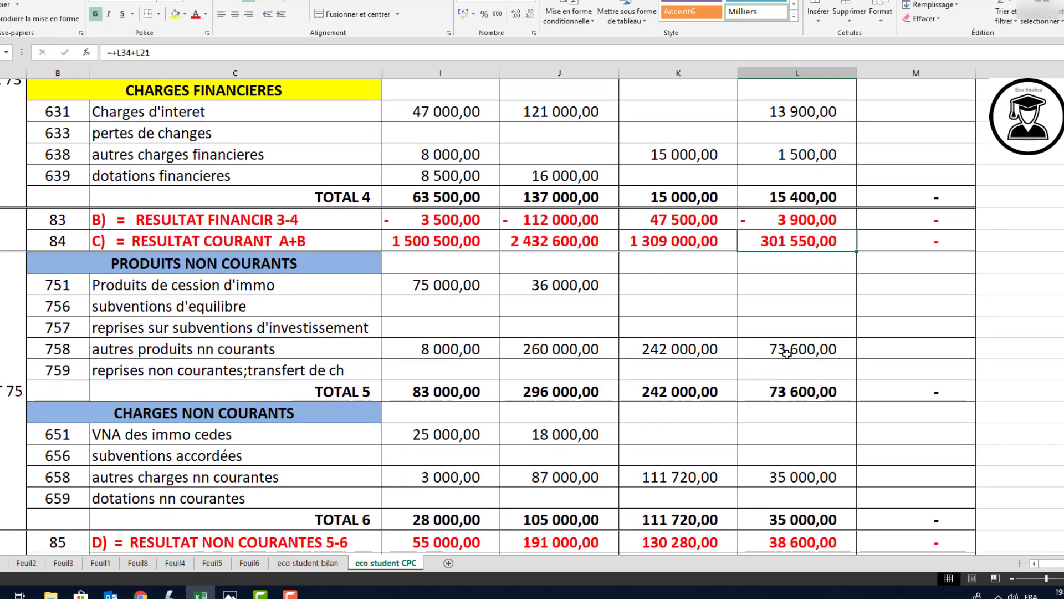
pyautogui.scroll(-1, 790, 363)
pyautogui.click(787, 332)
pyautogui.click(780, 455)
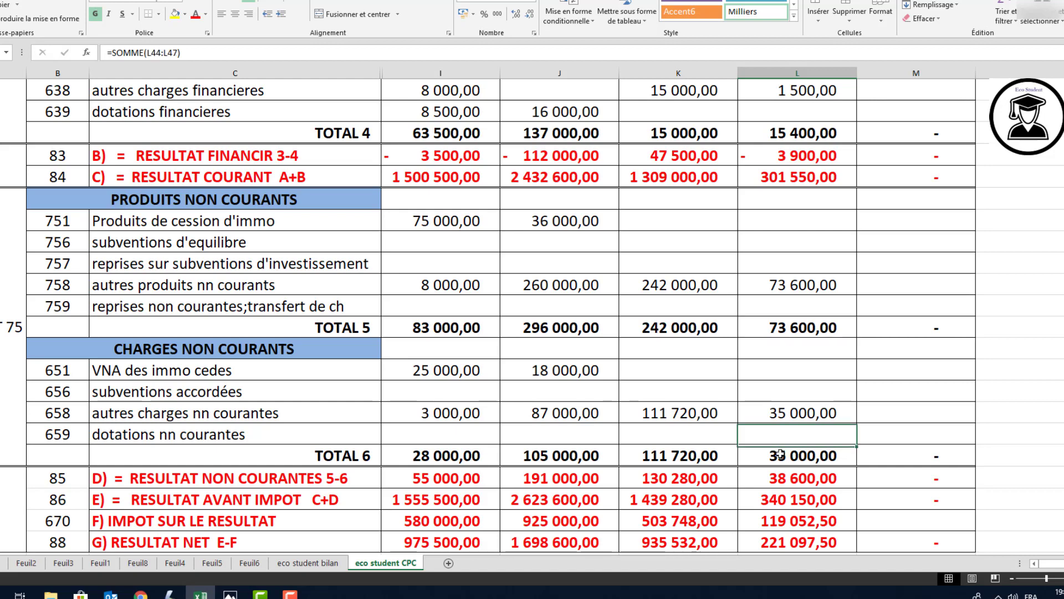
pyautogui.click(792, 480)
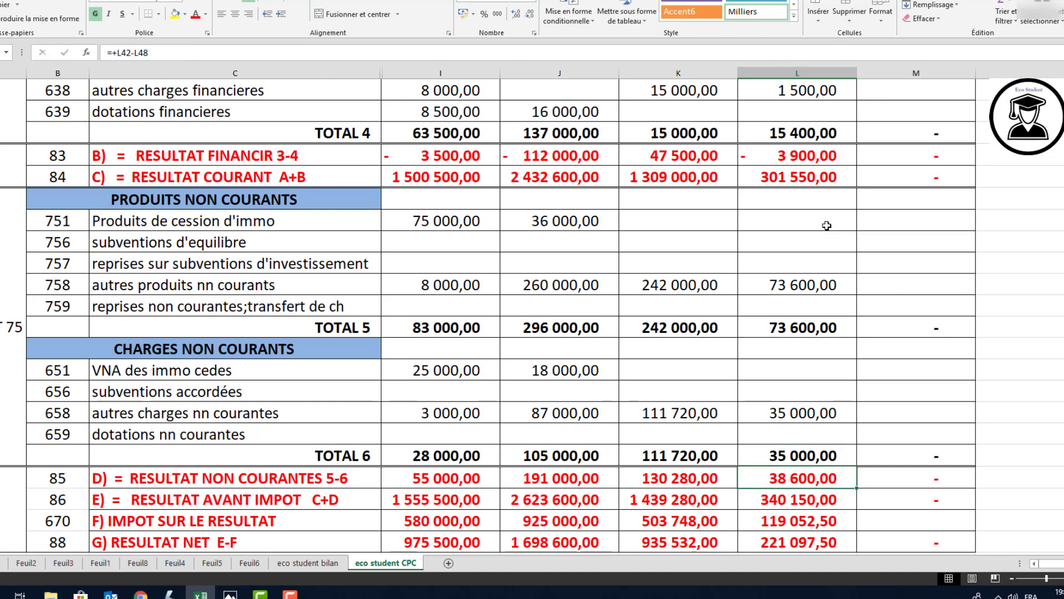
pyautogui.click(790, 501)
pyautogui.scroll(-1, 786, 423)
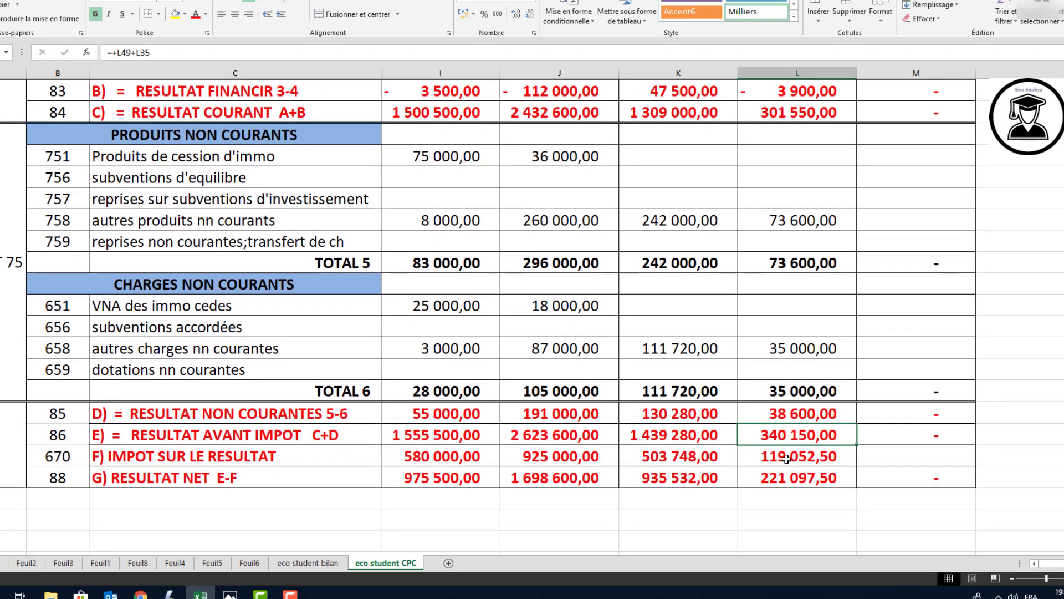
pyautogui.click(788, 459)
pyautogui.click(787, 474)
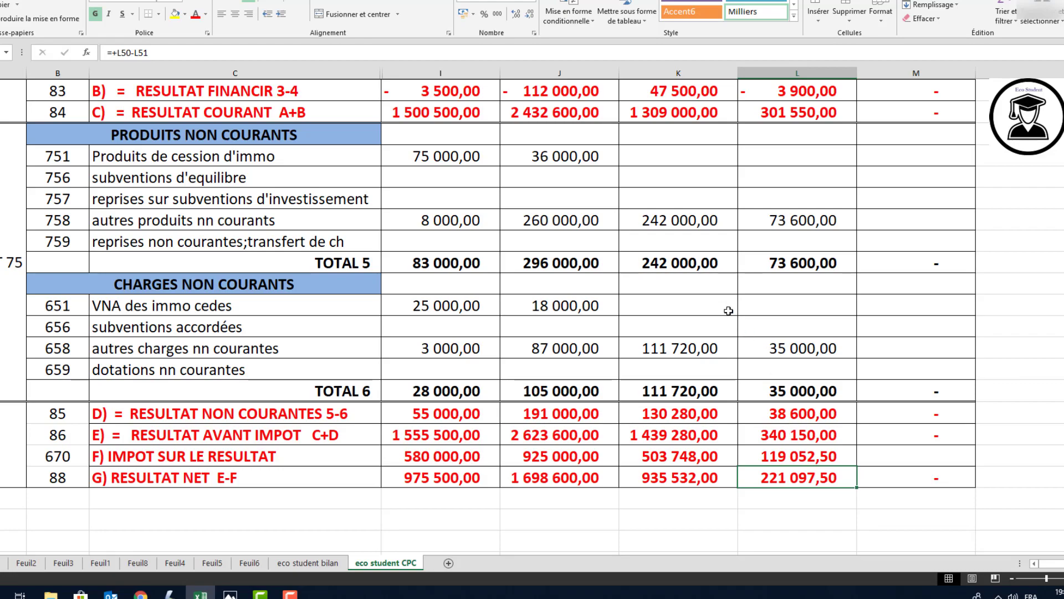
# Switch to the image viewer and bring up the Exercice 10 statement for the company JABRI
pyautogui.scroll(10, 730, 312)
pyautogui.scroll(1, 730, 312)
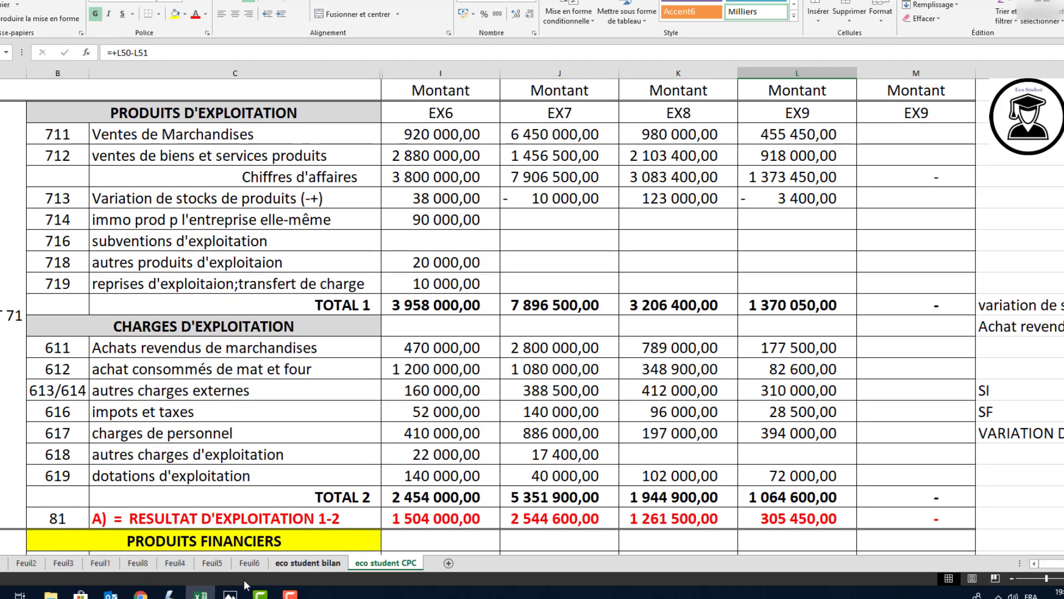
pyautogui.click(230, 593)
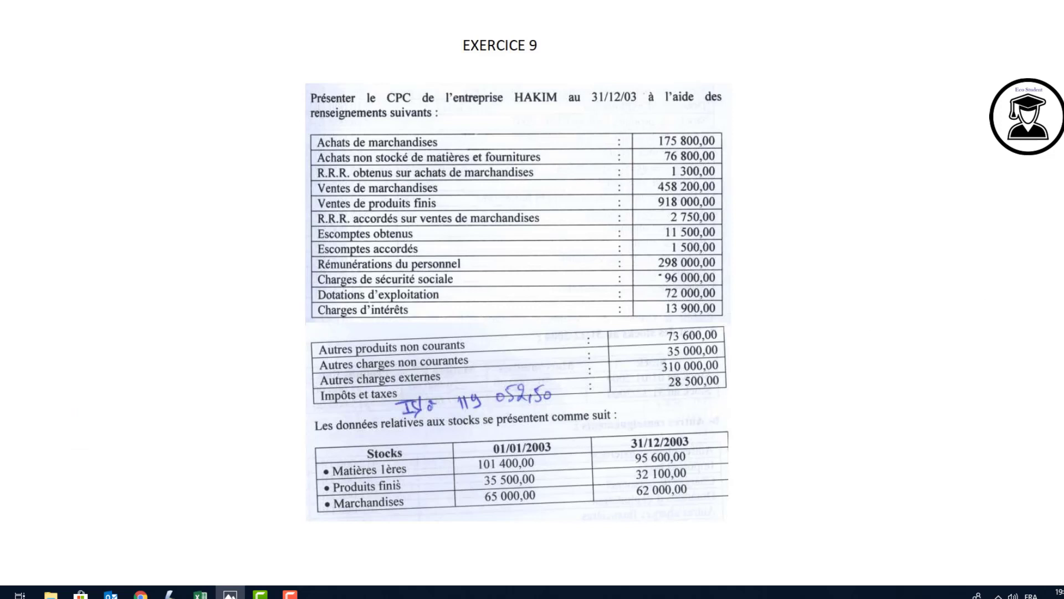
pyautogui.press('Right')
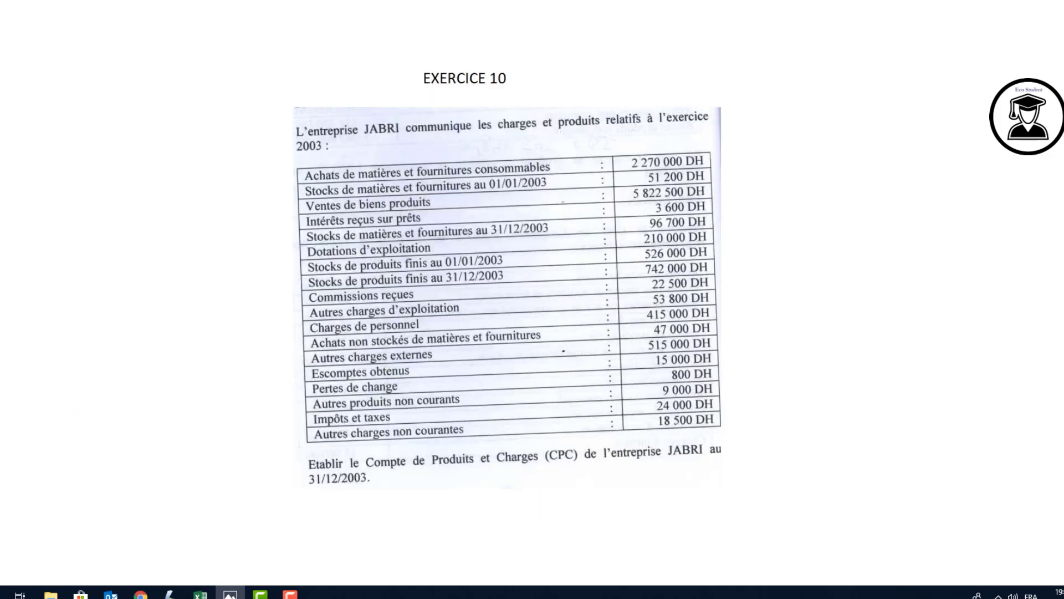